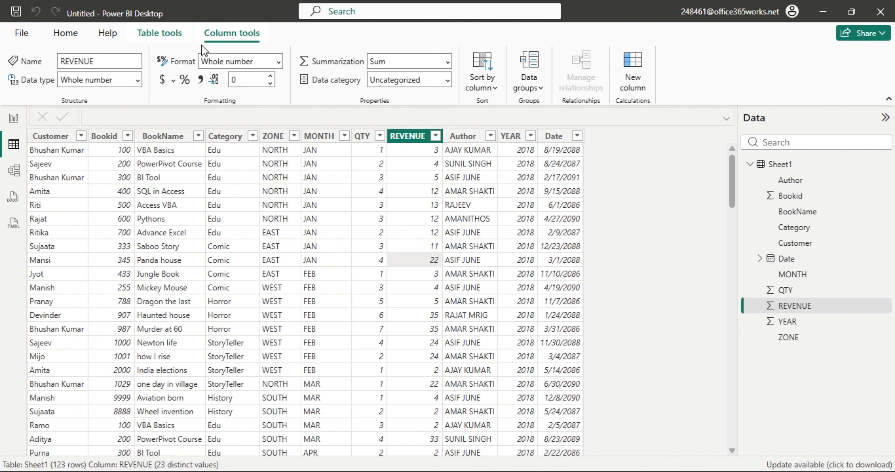
Create a calculated table named 'Use of ALL Dax' defined as ALL(Sheet1).
left_click(160, 33)
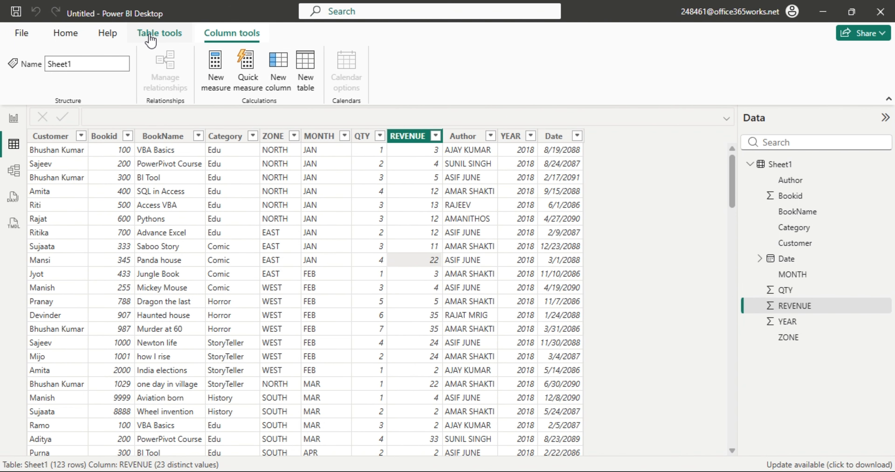
left_click(308, 83)
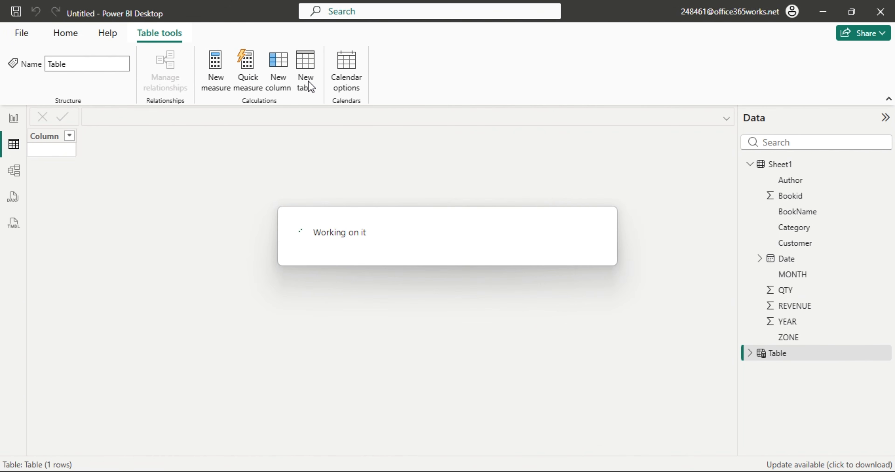
left_click(139, 116)
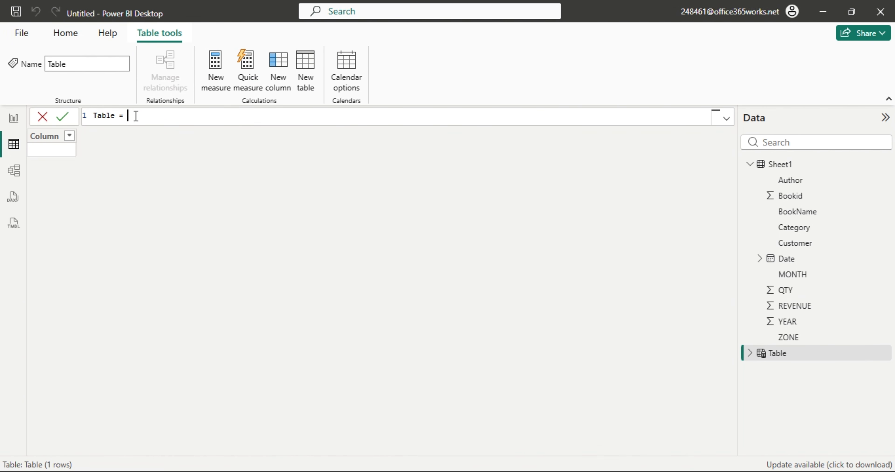
key("ctrl+a")
key("BackSpace")
type("Use")
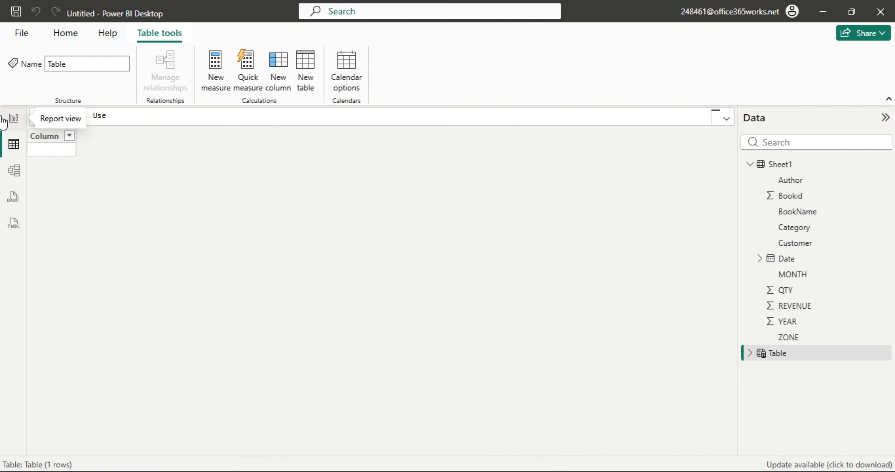
type(" of ALL Dax = all")
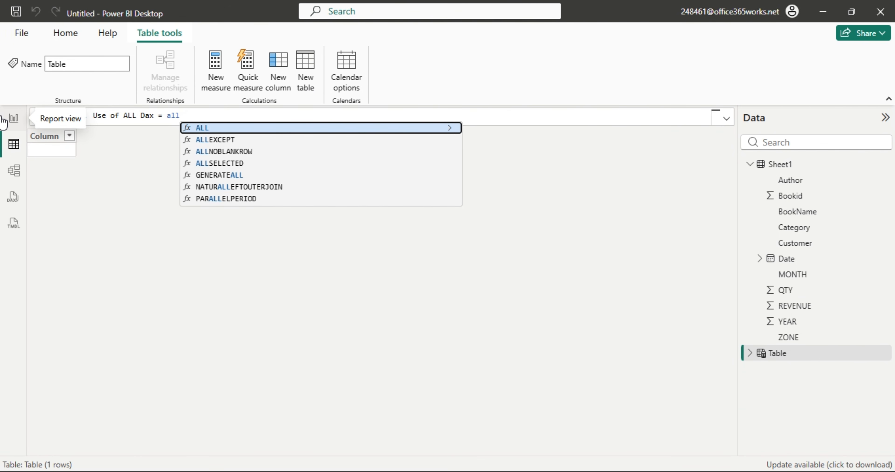
key("Tab")
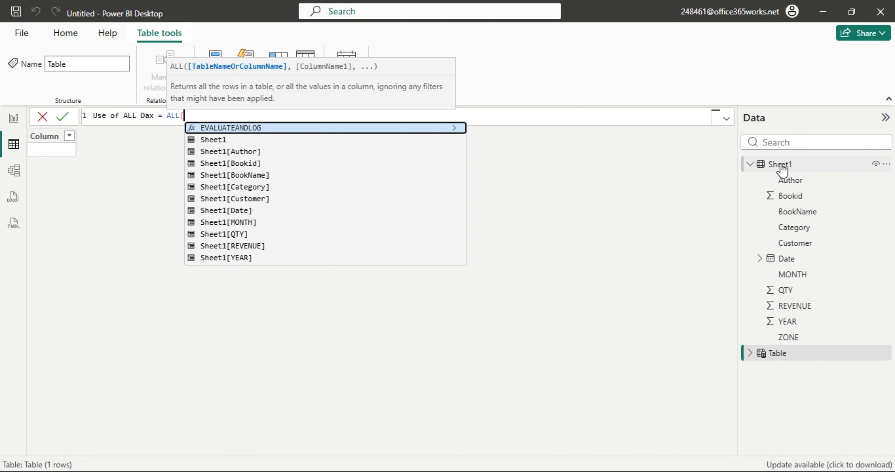
type("she")
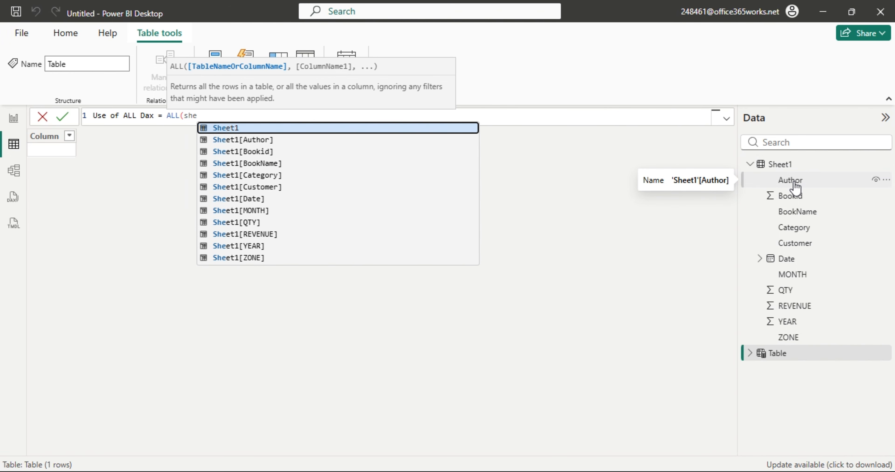
key("Tab")
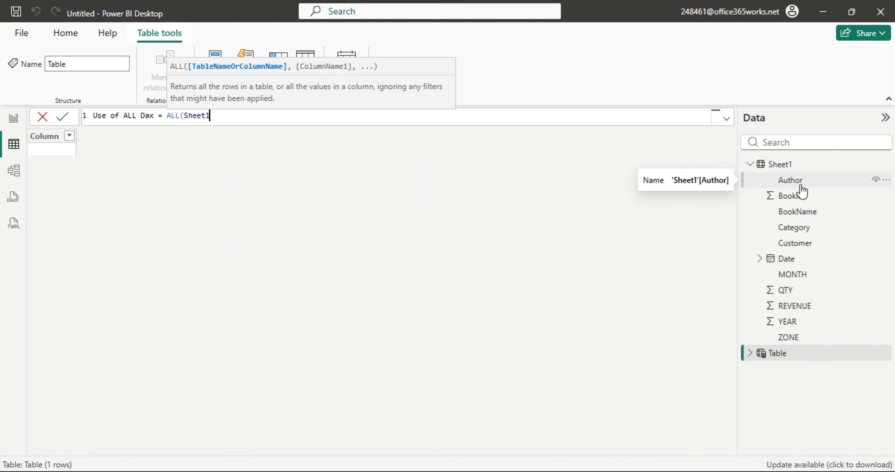
type(")")
key("Return")
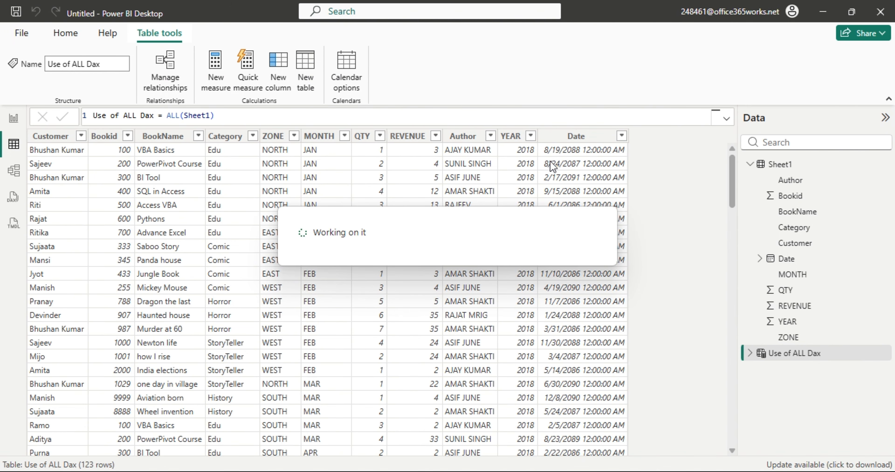
Compare it with the original Sheet1 data, then go back to the Use of ALL Dax formula.
left_click(793, 165)
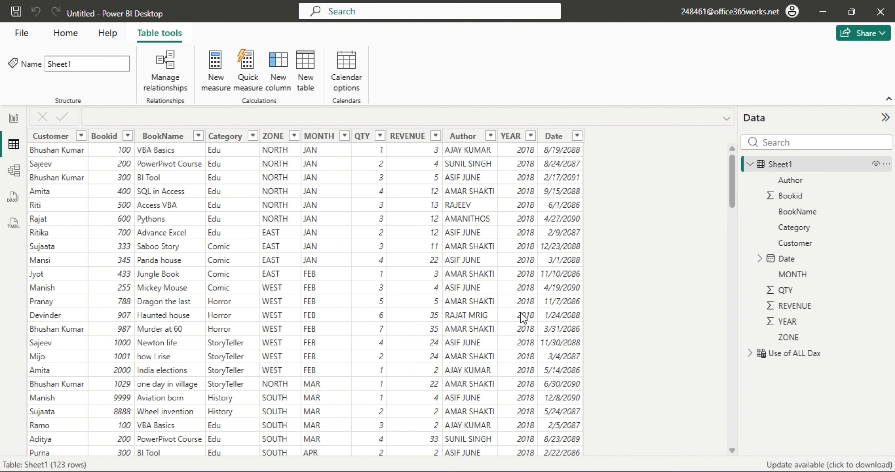
left_click(780, 354)
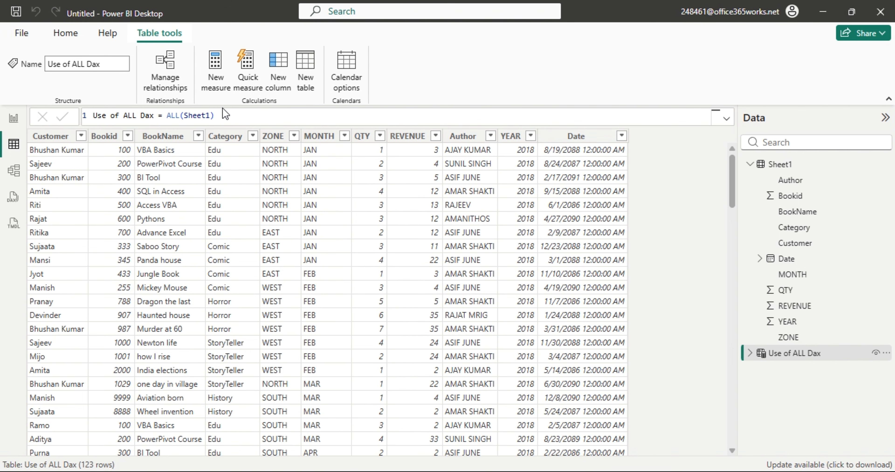
left_click(217, 115)
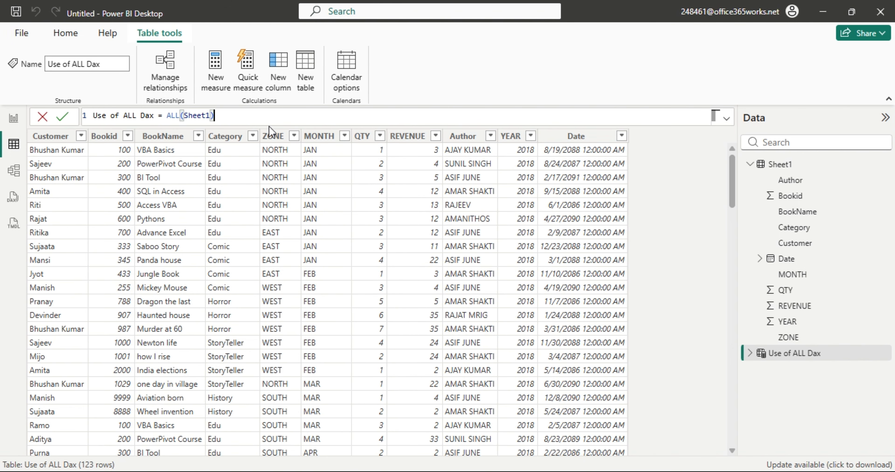
Change the formula to ALL(Sheet1[Customer]) and scroll through the 31 distinct customers.
key("BackSpace")
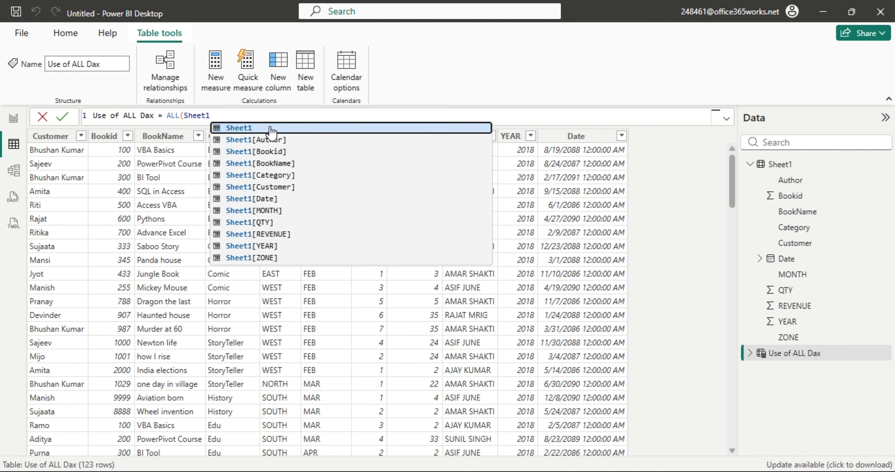
key("Down")
key("Down")
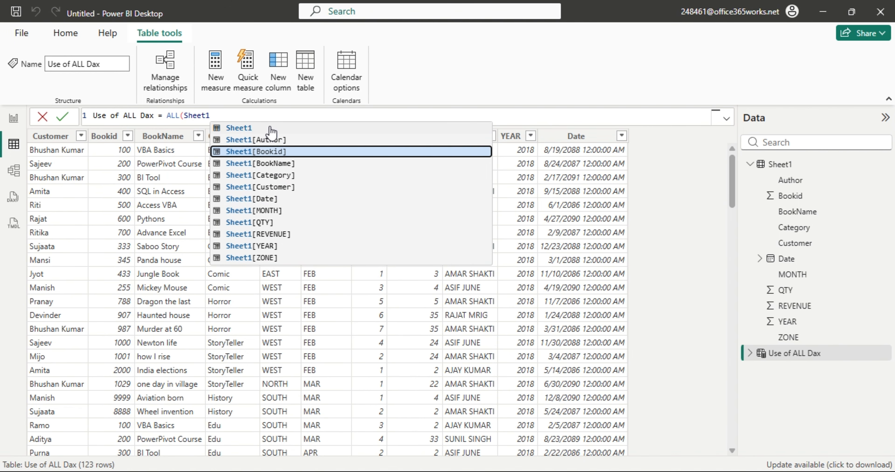
key("Down")
key("Down")
key("Down")
key("Tab")
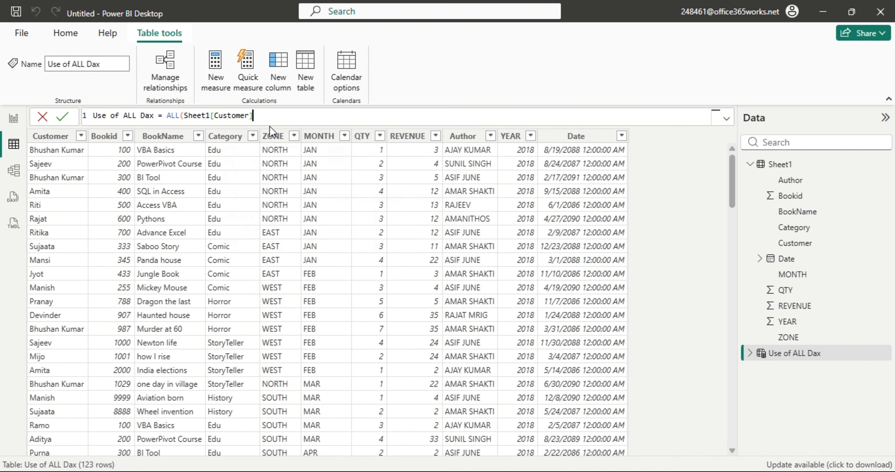
type(")")
key("Return")
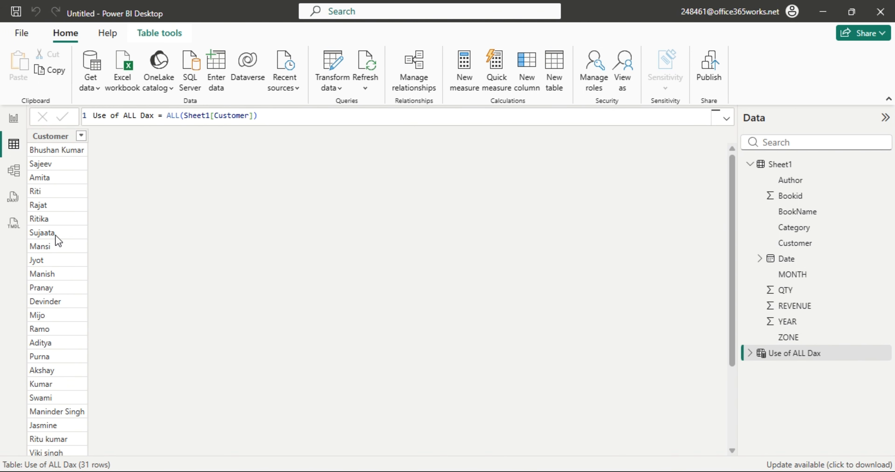
scroll(65, 350, "down", 3)
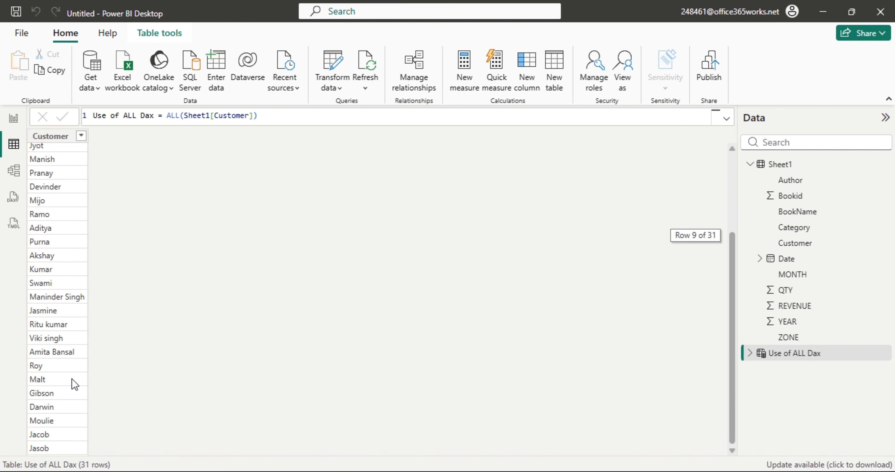
scroll(72, 378, "up", 1)
scroll(79, 399, "up", 2)
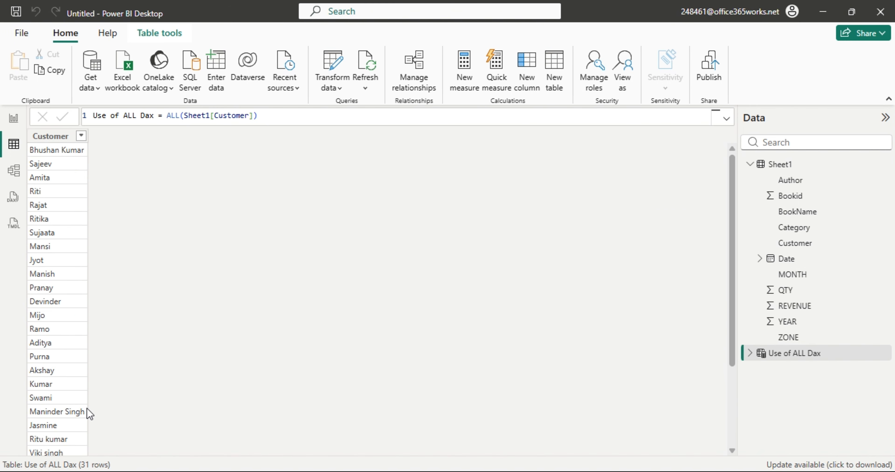
scroll(63, 363, "down", 2)
scroll(63, 364, "down", 1)
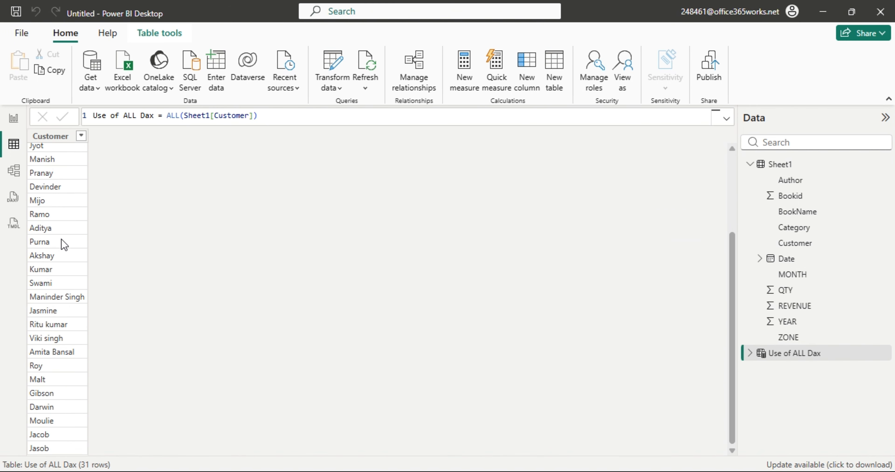
scroll(49, 295, "up", 3)
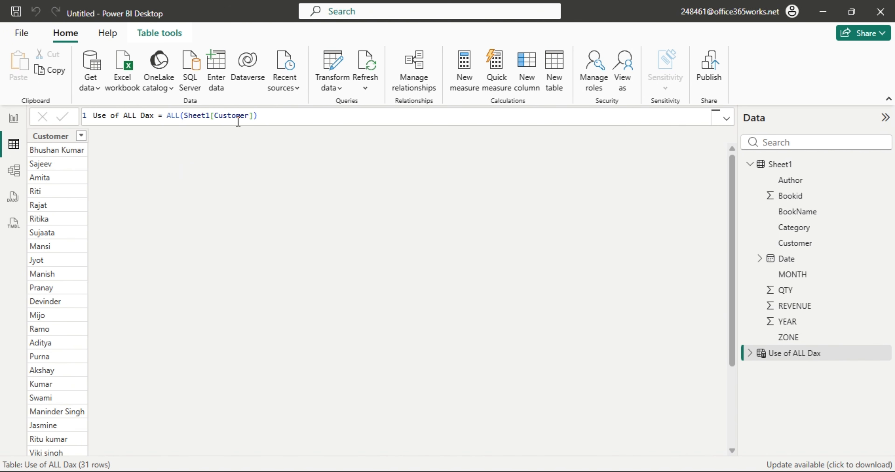
Swap Customer for ZONE so the formula reads ALL(Sheet1[ZONE]), listing the four zones.
left_click(249, 116)
key("BackSpace")
key("BackSpace")
key("BackSpace")
key("BackSpace")
key("BackSpace")
key("BackSpace")
key("BackSpace")
key("BackSpace")
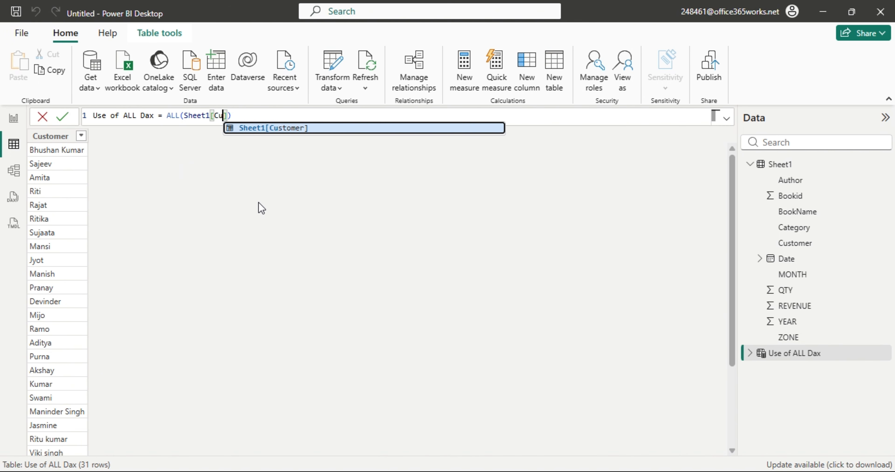
type("z")
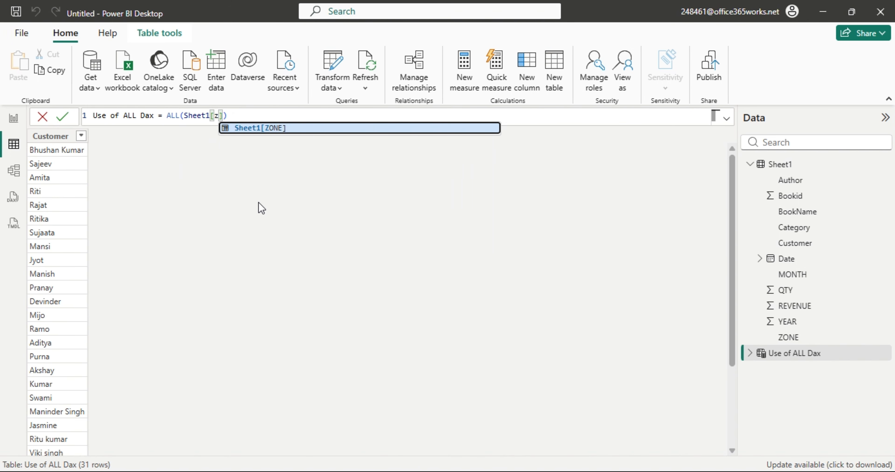
key("Tab")
key("Return")
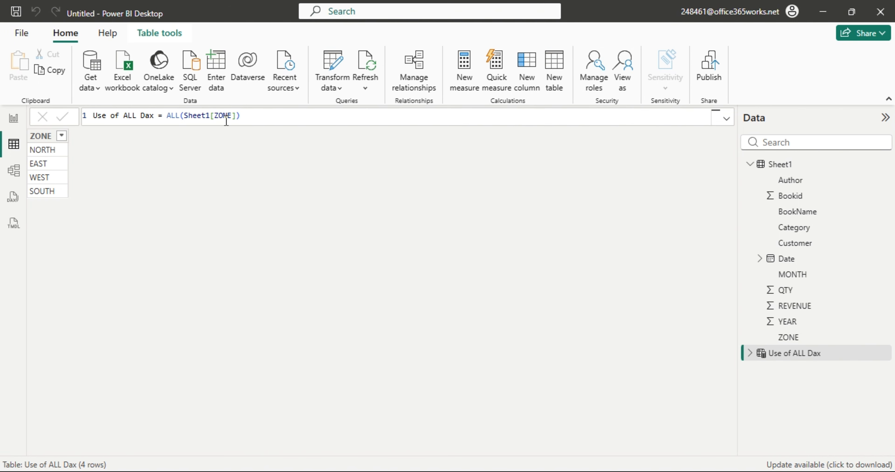
left_click(244, 118)
key("BackSpace")
Set the formula back to ALL(Sheet1) for all 123 rows and minimise Power BI.
key("BackSpace")
key("BackSpace")
key("BackSpace")
key("BackSpace")
key("BackSpace")
key("BackSpace")
key("BackSpace")
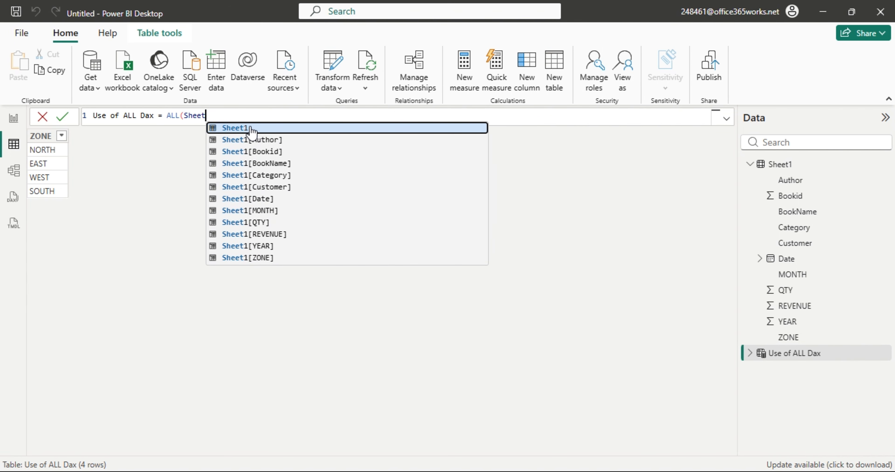
key("BackSpace")
key("BackSpace")
key("BackSpace")
key("BackSpace")
key("Down")
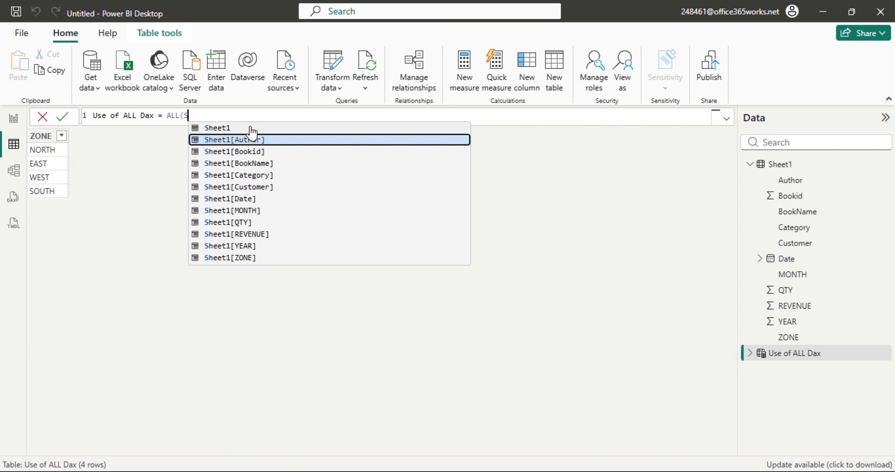
key("Up")
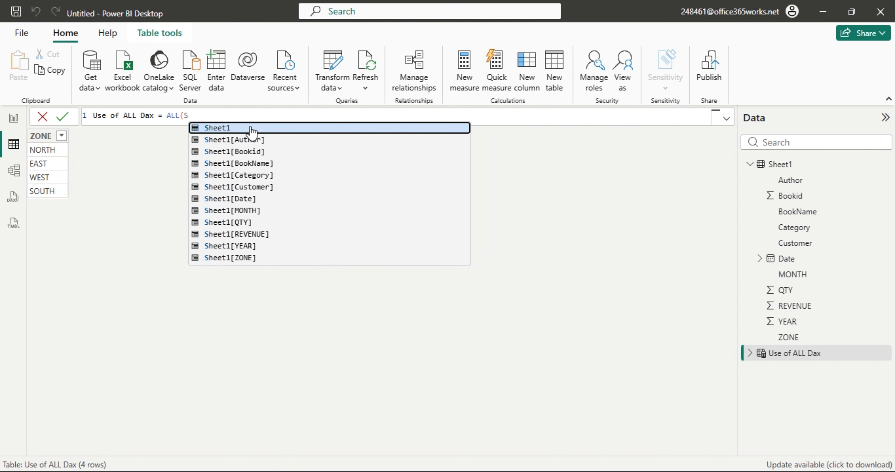
type(")")
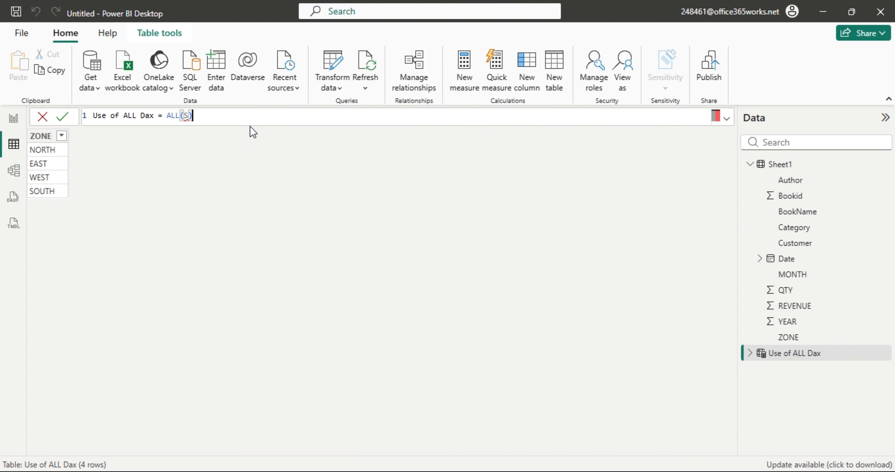
key("BackSpace")
left_click(250, 128)
type("(+")
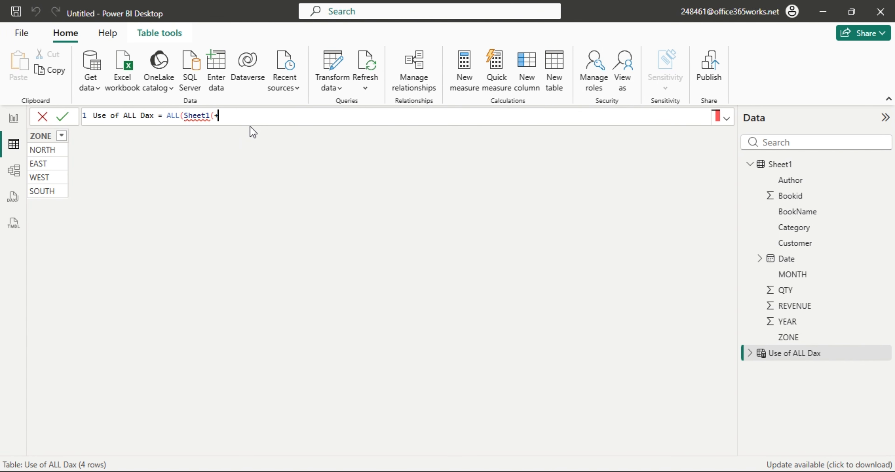
key("BackSpace")
key("BackSpace")
type(")")
key("Return")
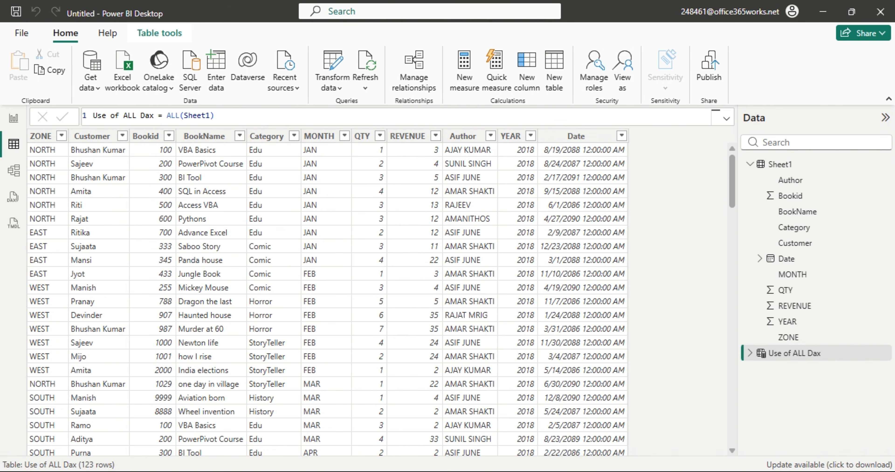
left_click(216, 471)
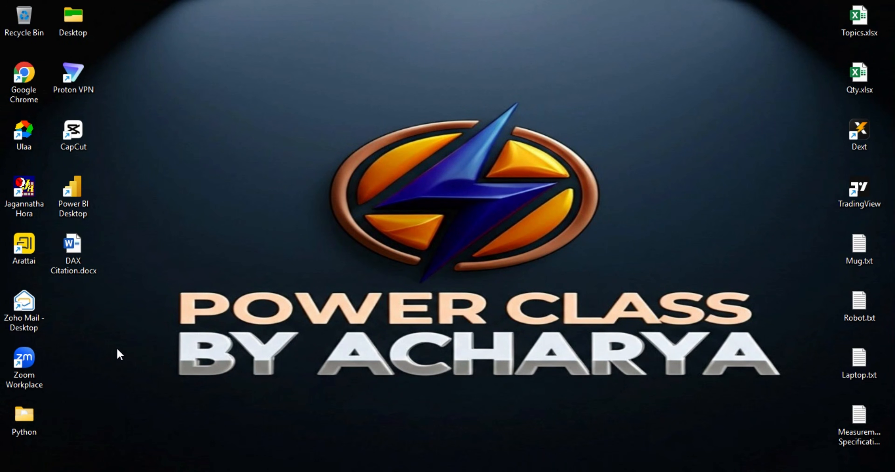
Open Project1.xlsx from the Downloads folder in Excel.
key("super+e")
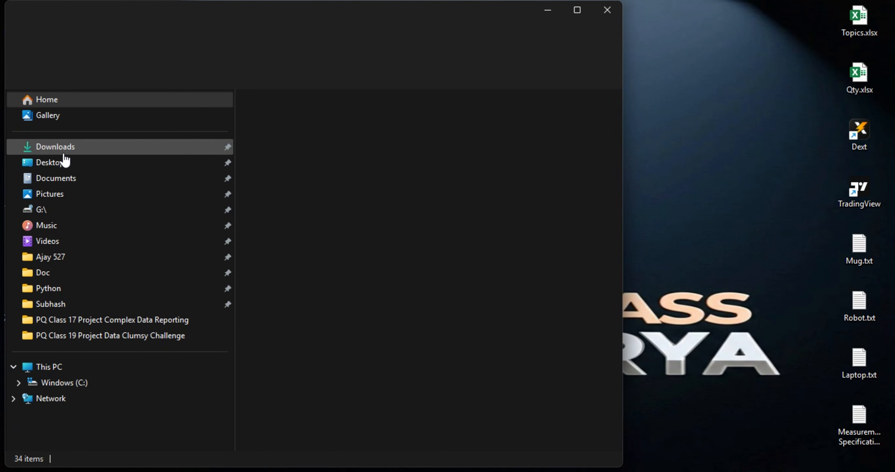
left_click(62, 147)
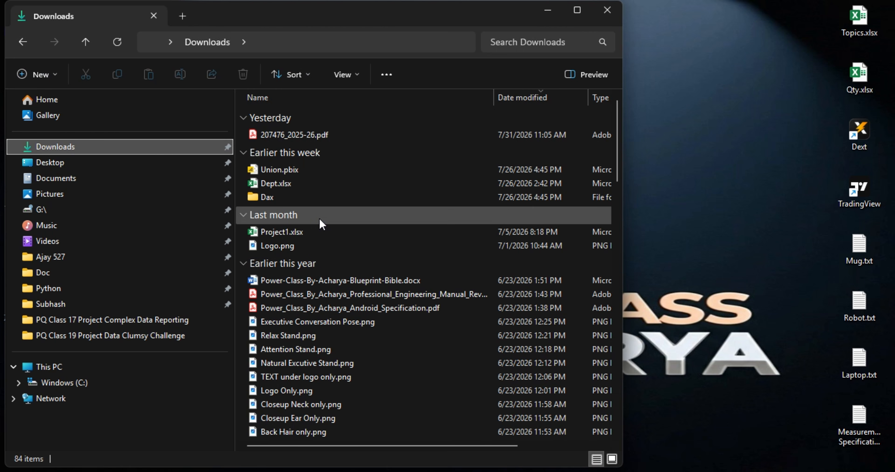
double_click(277, 231)
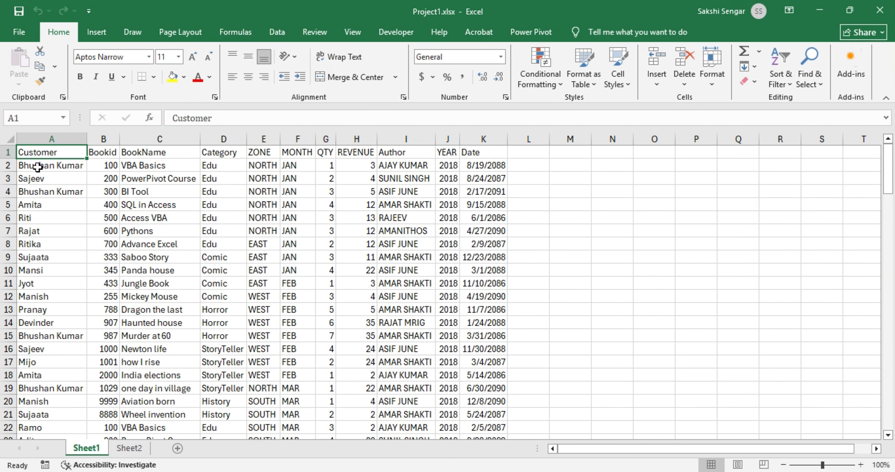
Copy the Jasmine record in row 124 into the empty row 125.
left_click(39, 167)
key("ctrl+Down")
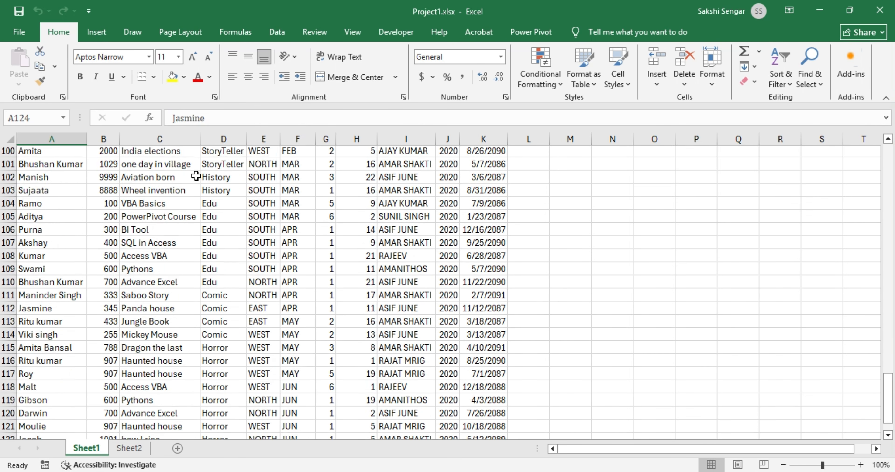
key("Down")
key("Up")
key("Down")
key("Up")
key("ctrl+shift+Right")
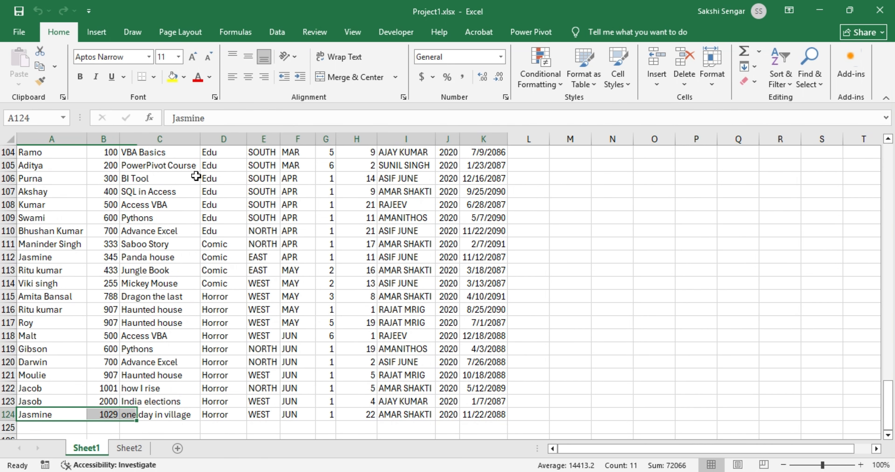
key("ctrl+c")
key("Down")
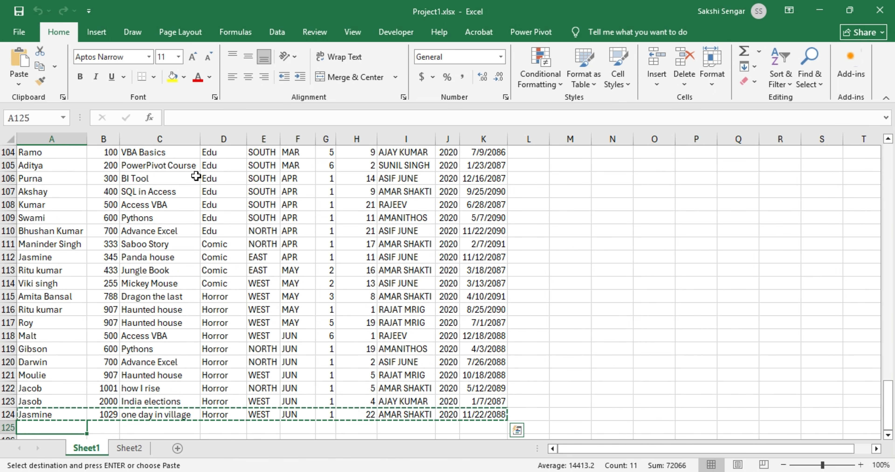
key("ctrl+v")
key("Escape")
left_click(566, 328)
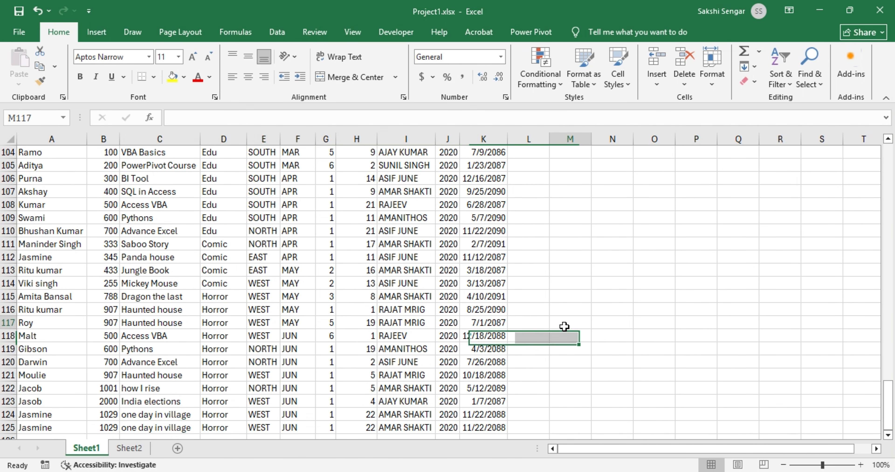
Close the Excel workbook and bring Power BI Desktop back to the front.
left_click(881, 10)
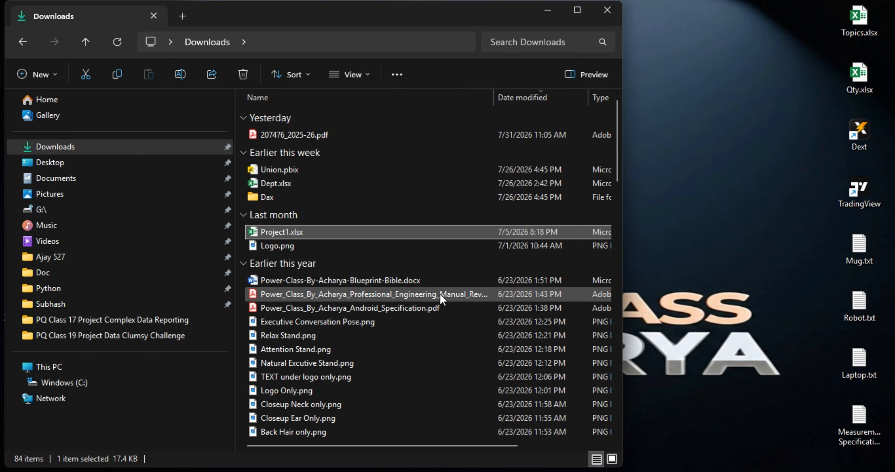
left_click(557, 23)
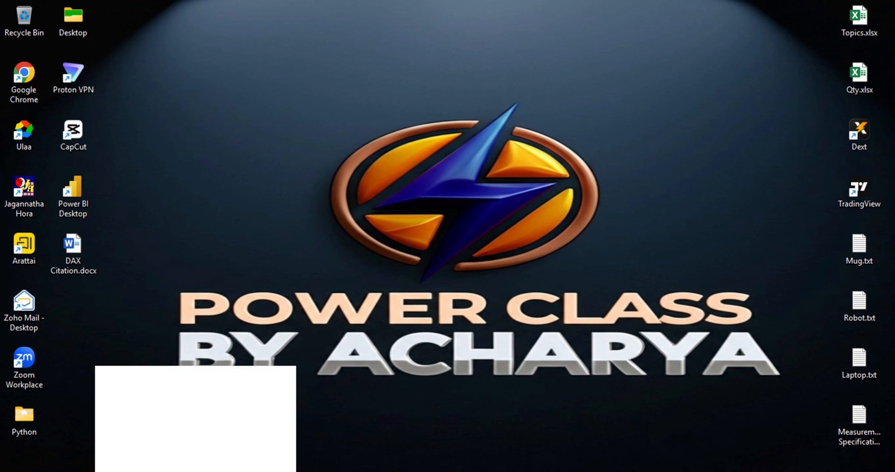
left_click(173, 465)
Refresh the data and confirm Sheet1 and Use of ALL Dax have 124 rows, including the duplicate Jasmine record.
left_click(371, 66)
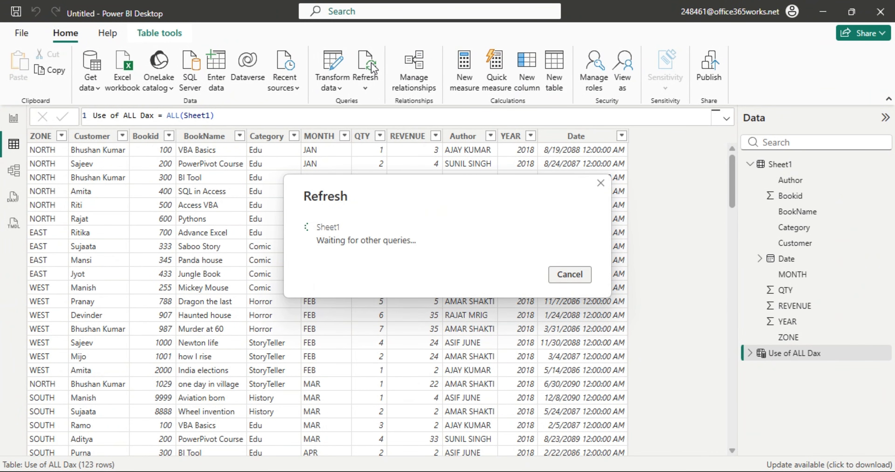
left_click(779, 165)
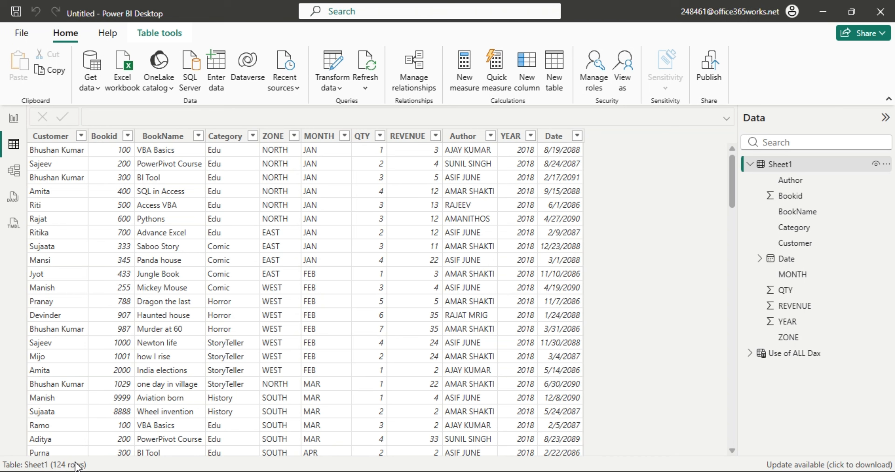
left_click(795, 355)
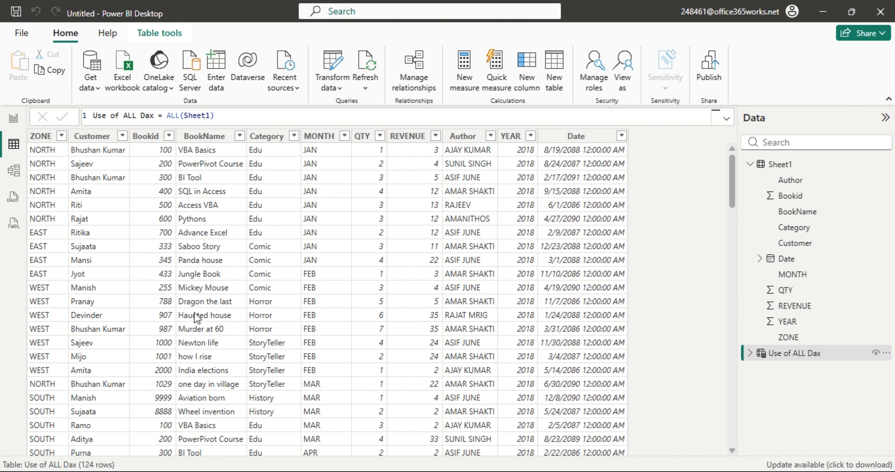
scroll(214, 292, "down", 20)
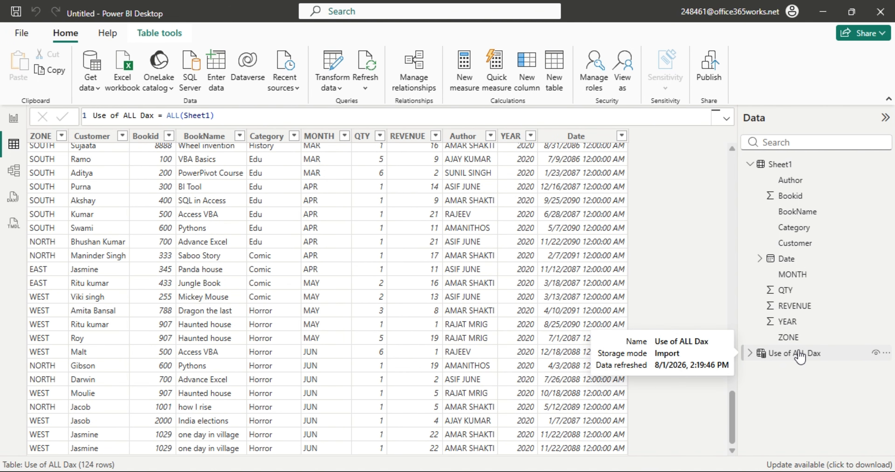
Edit the Use of ALL Dax formula to ALL(Sheet1[ZONE]), returning NORTH, EAST, WEST and SOUTH.
left_click(215, 116)
key("BackSpace")
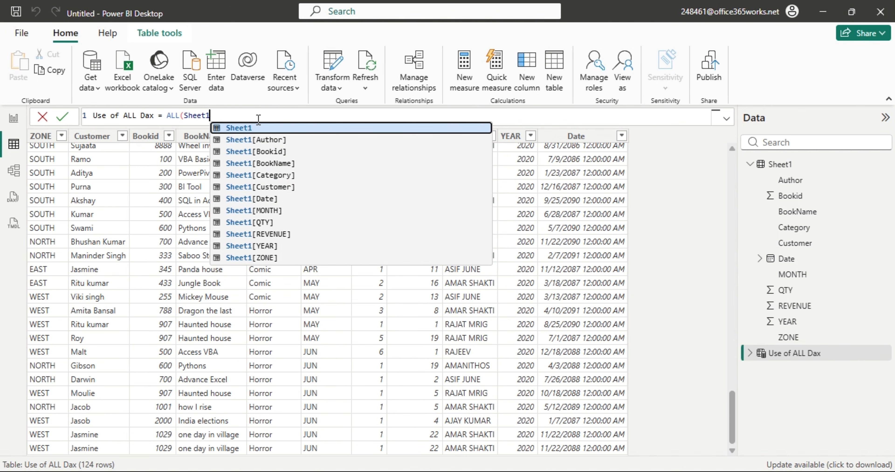
key("Down")
key("Down")
key("Down")
key("Down")
key("Down")
key("Down")
key("Down")
key("Down")
key("Down")
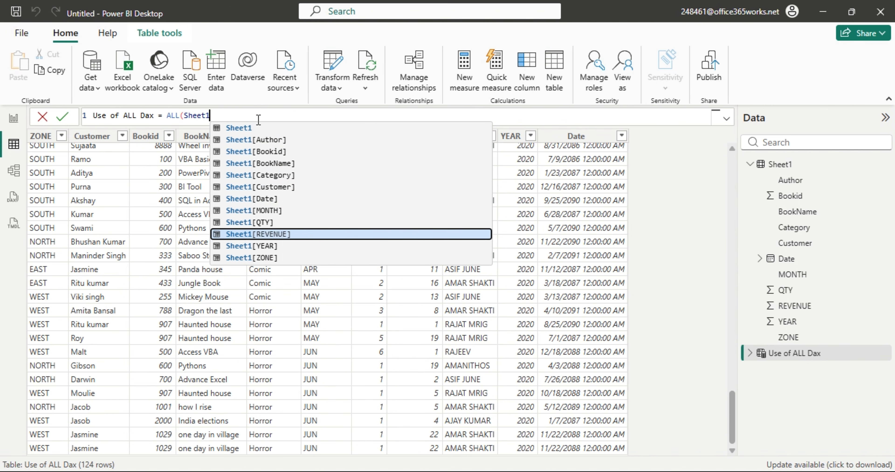
key("Down")
key("Down")
key("Tab")
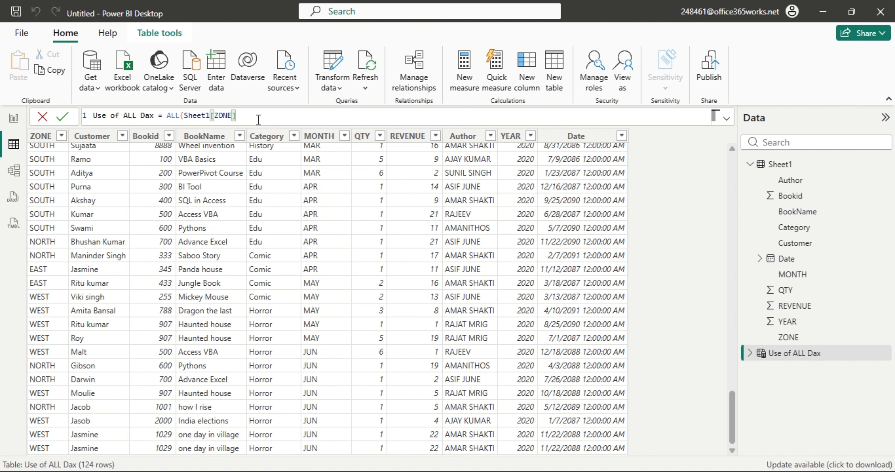
type(")")
key("Return")
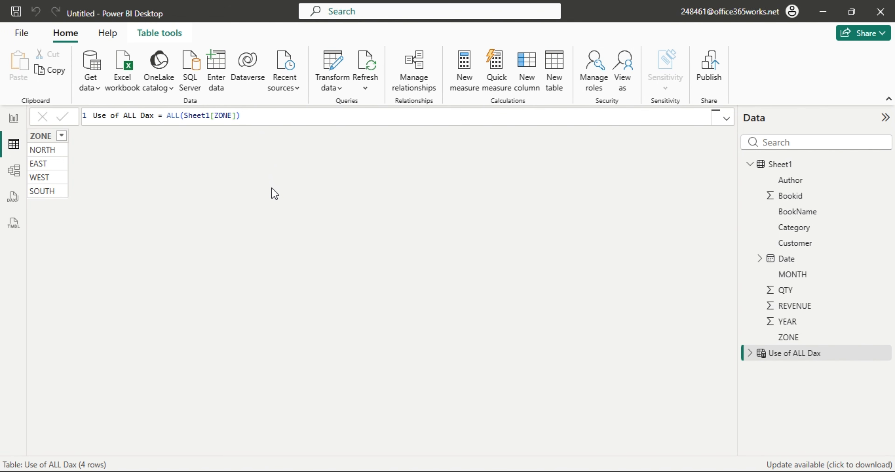
Add MONTH as a second column so the formula reads ALL(Sheet1[ZONE],Sheet1[MONTH]).
left_click(235, 117)
key("BackSpace")
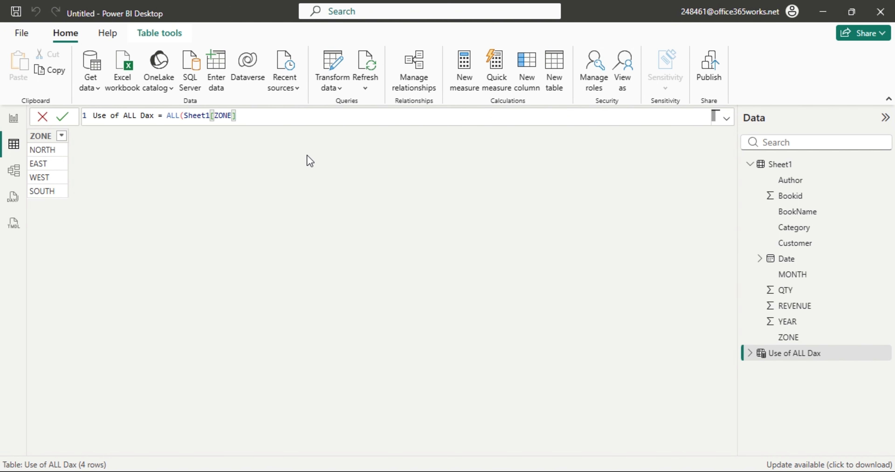
type(",")
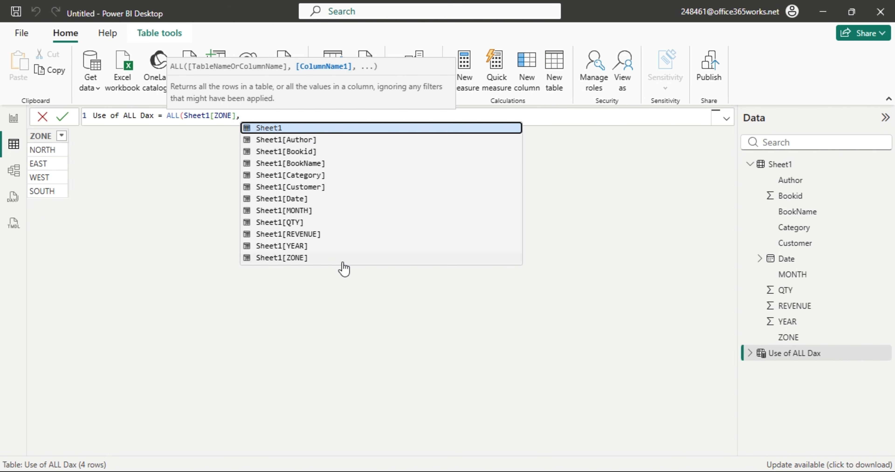
left_click(306, 211)
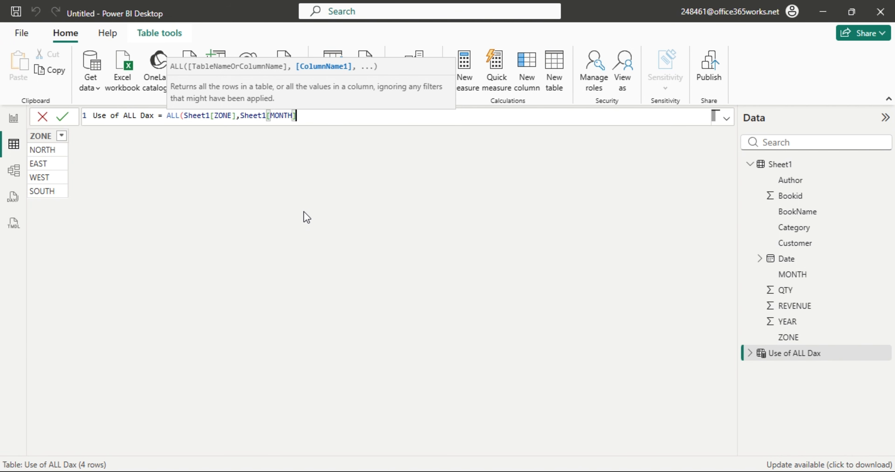
type(",")
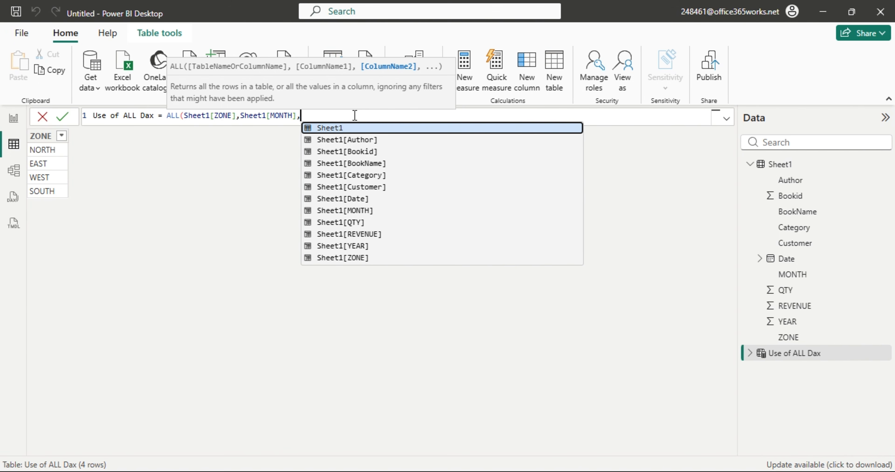
key("Escape")
key("BackSpace")
type(")")
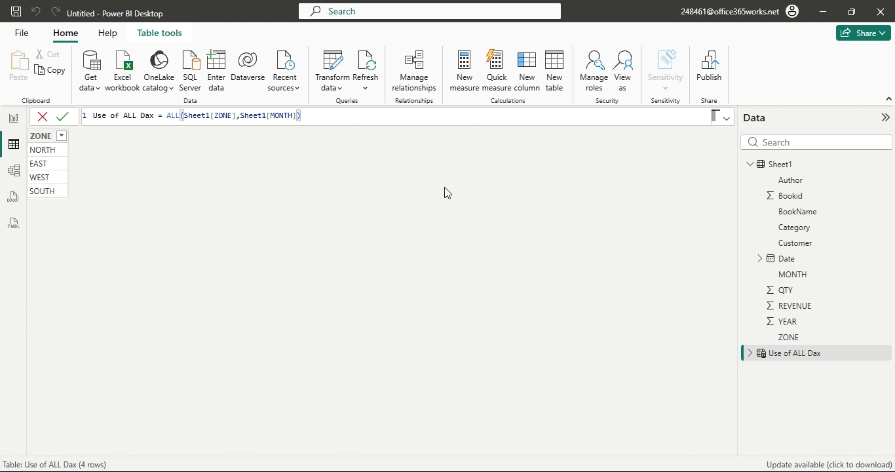
key("Return")
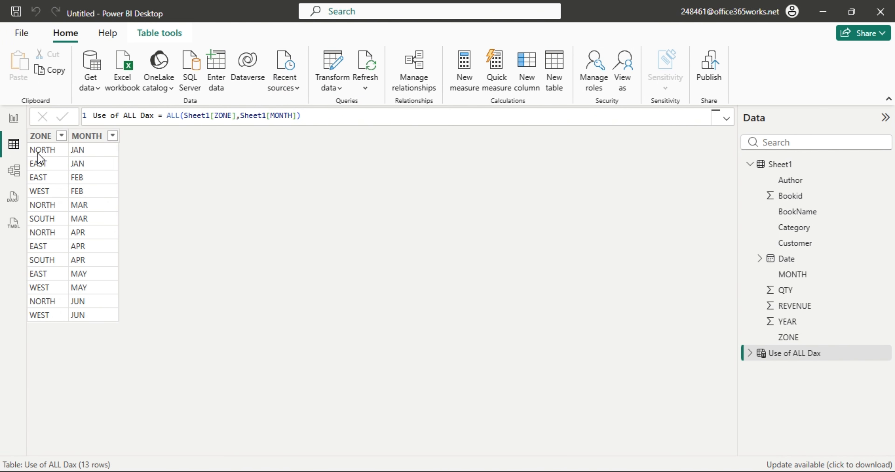
left_click(104, 136)
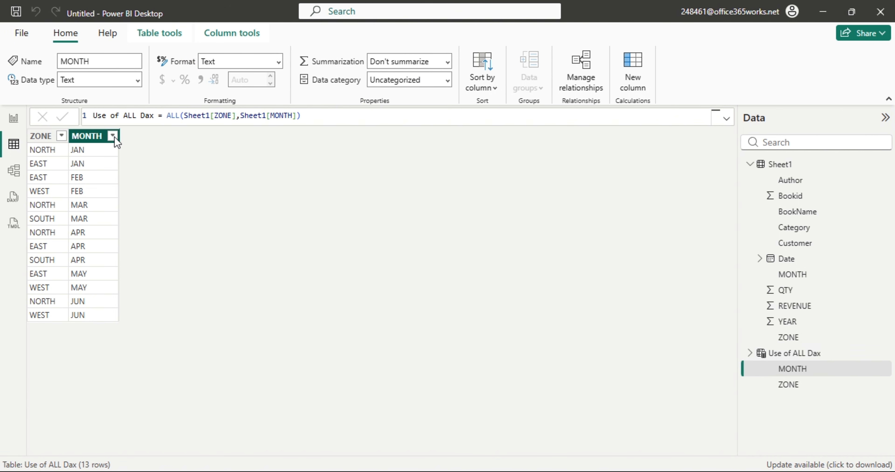
left_click(112, 136)
left_click(146, 271)
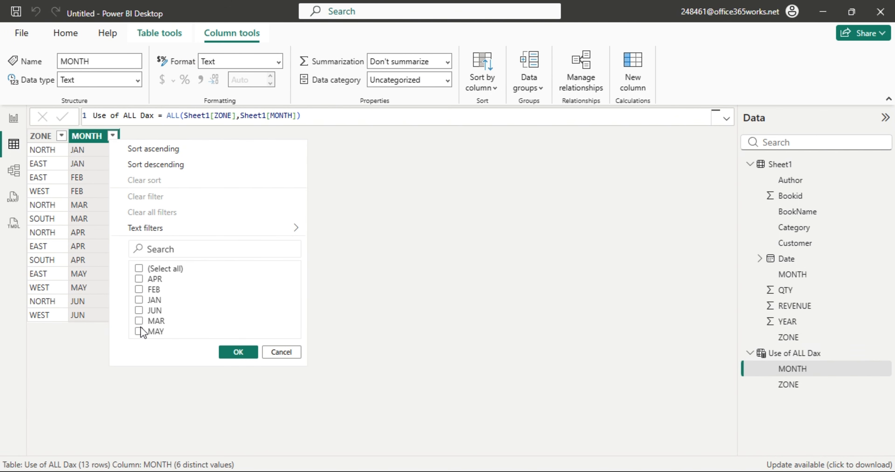
left_click(139, 300)
left_click(232, 353)
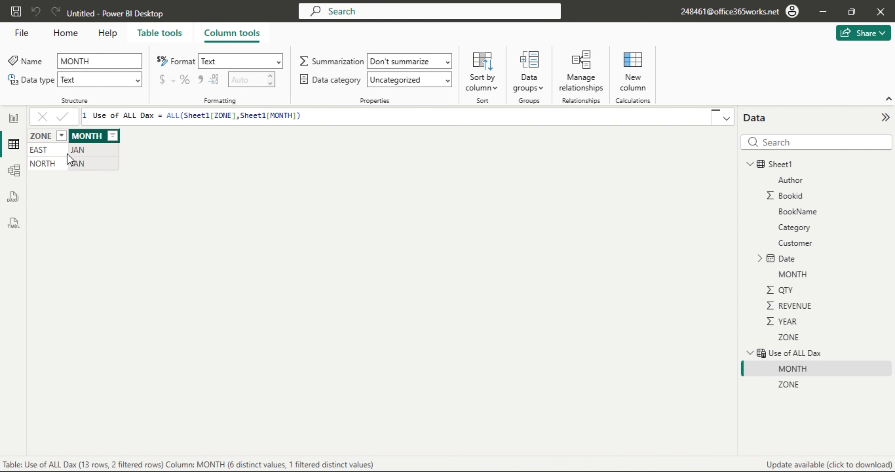
left_click(112, 136)
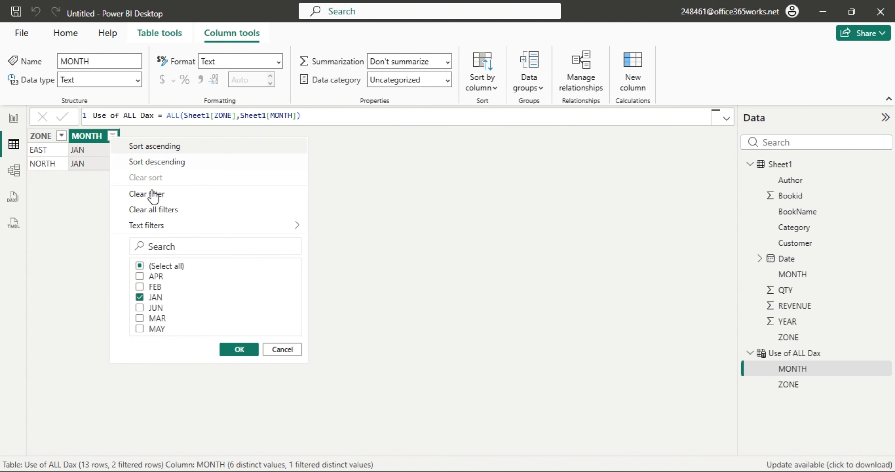
left_click(157, 211)
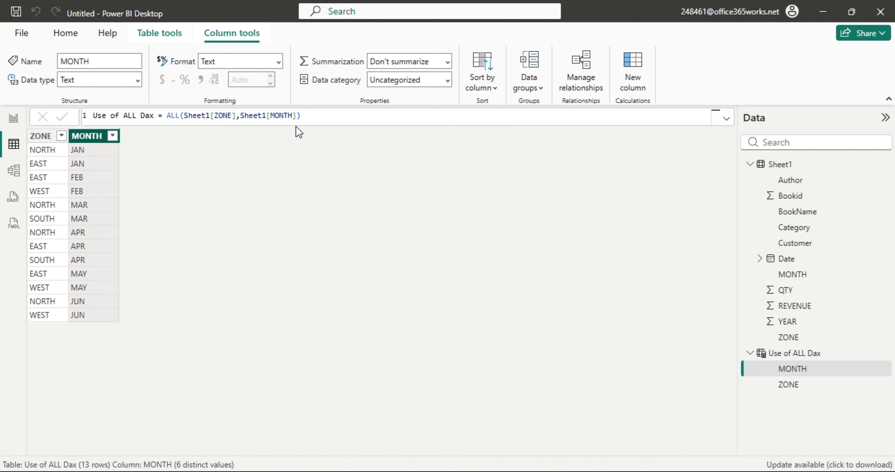
left_click(304, 119)
key("BackSpace")
key("BackSpace")
key("BackSpace")
key("BackSpace")
key("BackSpace")
key("BackSpace")
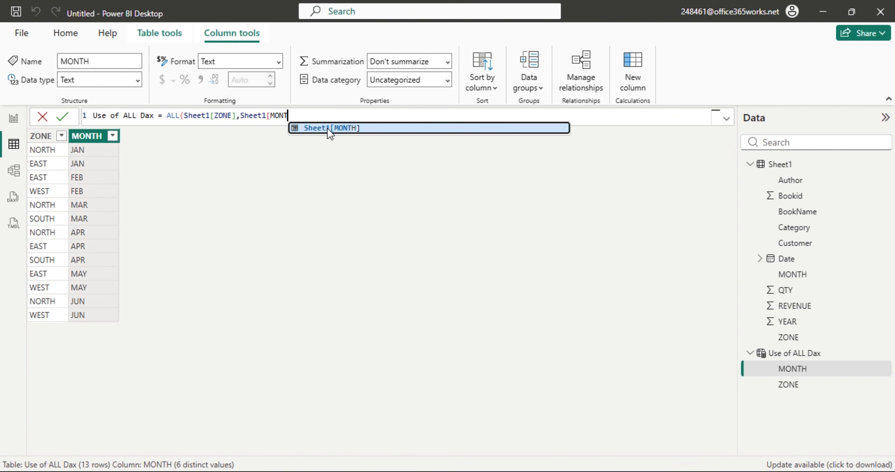
Rewrite the formula as ALL(Sheet1,Sheet1[ZONE]), which raises a multiple-table-arguments error.
key("BackSpace")
key("BackSpace")
key("BackSpace")
key("BackSpace")
key("BackSpace")
key("BackSpace")
key("BackSpace")
key("BackSpace")
key("BackSpace")
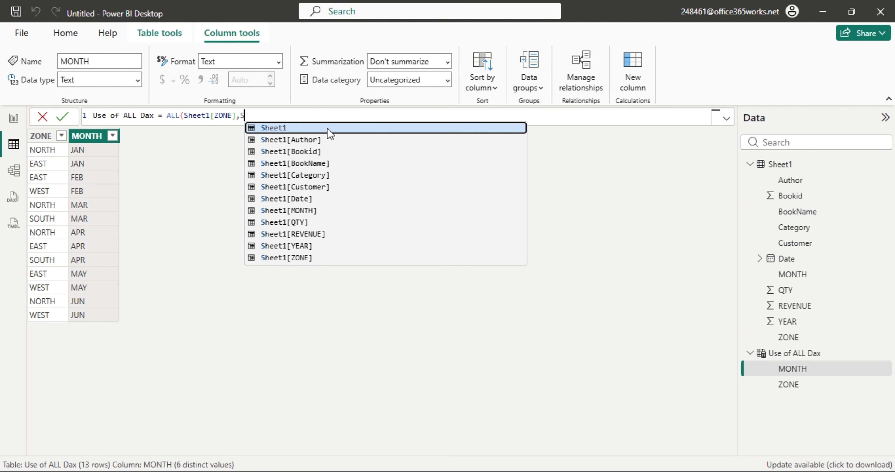
key("BackSpace")
key("BackSpace")
key("BackSpace")
key("BackSpace")
key("BackSpace")
key("BackSpace")
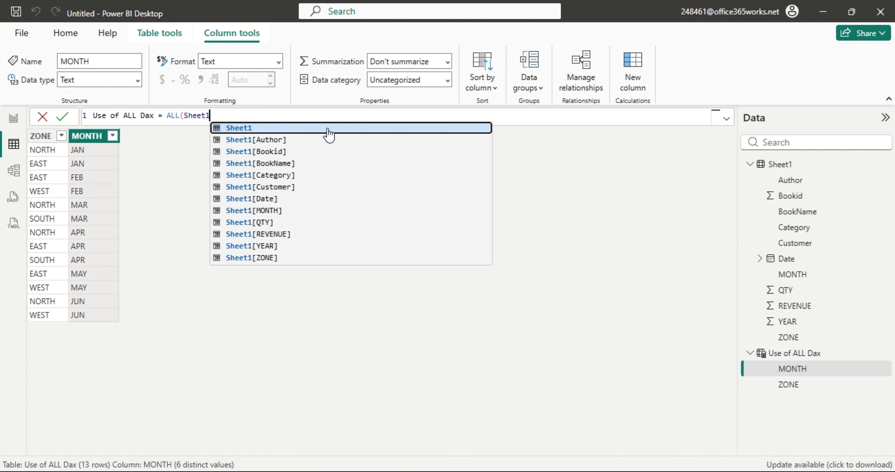
type(",")
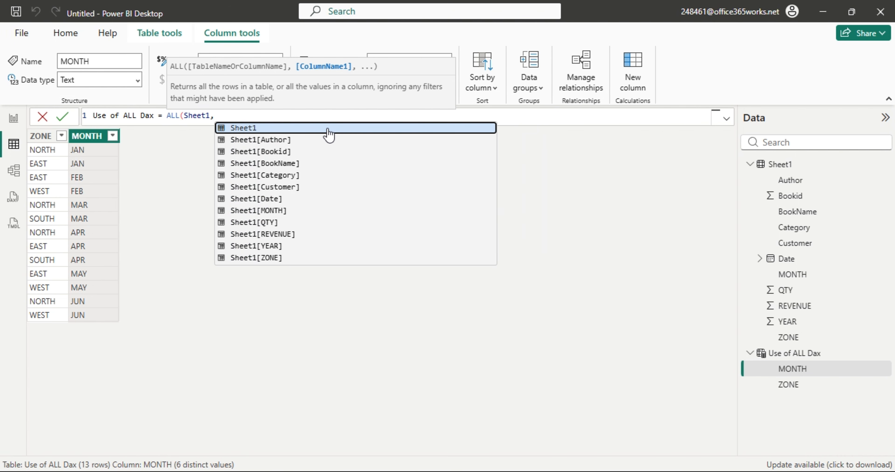
key("Down")
key("Down")
key("Down")
key("Down")
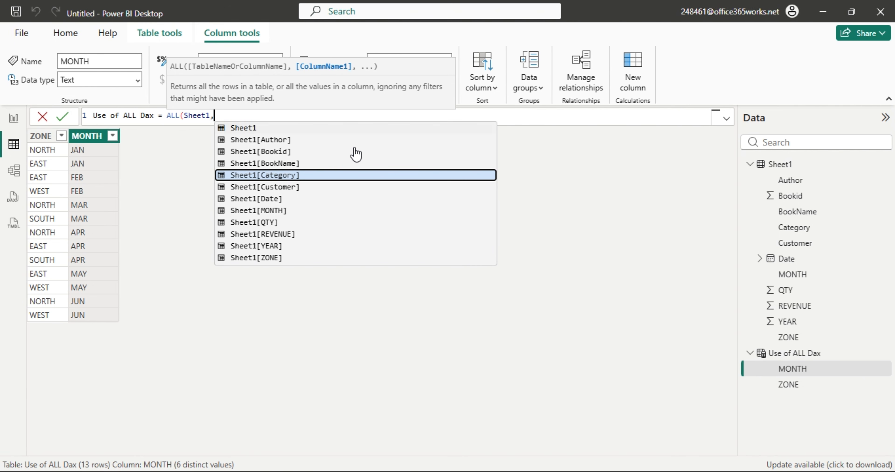
key("Down")
key("Down")
key("Down")
key("Down")
key("Down")
key("Down")
key("Down")
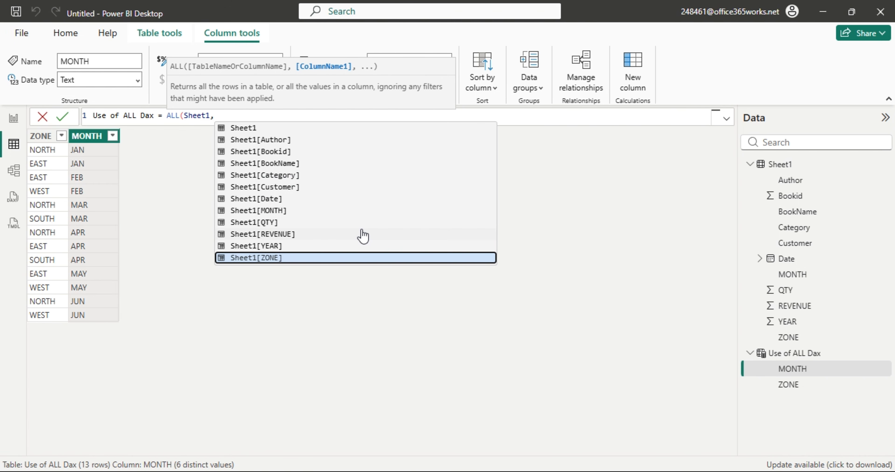
key("Tab")
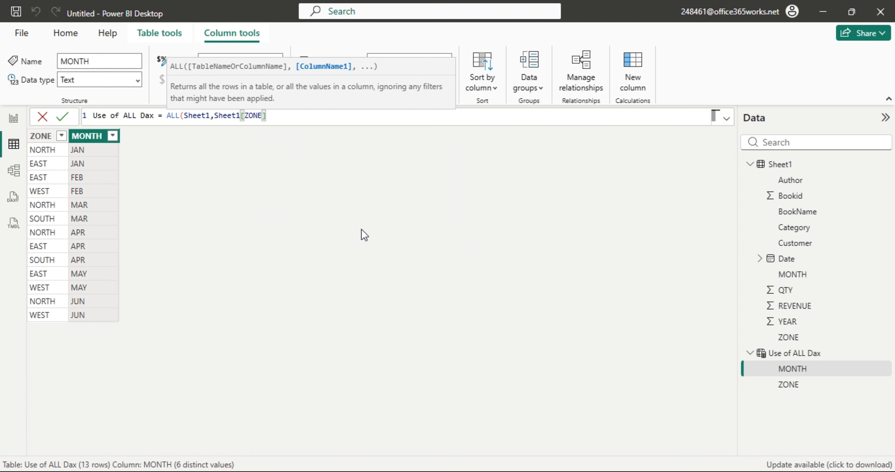
type(")")
key("Return")
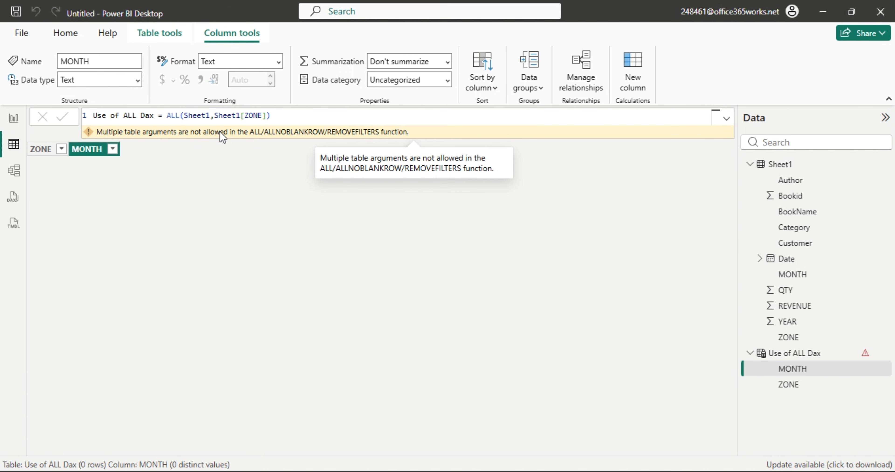
Remove the extra 'Sheet1,' argument so the formula reads ALL(Sheet1[ZONE]), and commit it.
left_click_drag(214, 115, 185, 115)
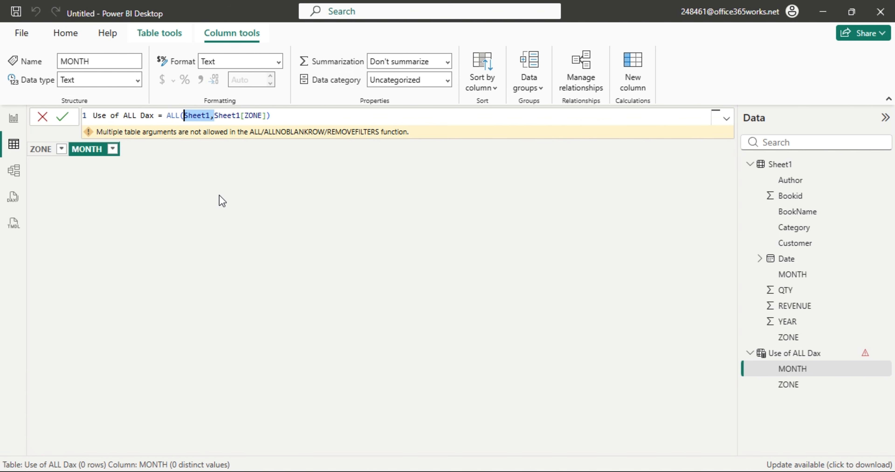
left_click(211, 115)
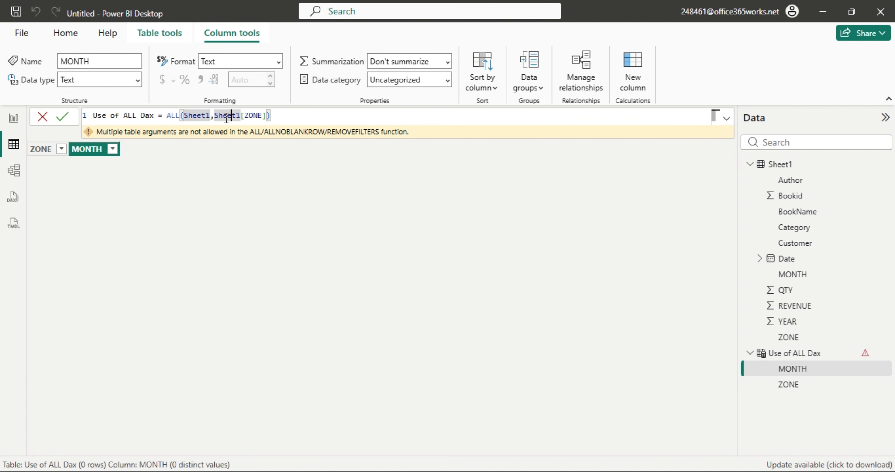
left_click_drag(211, 115, 272, 115)
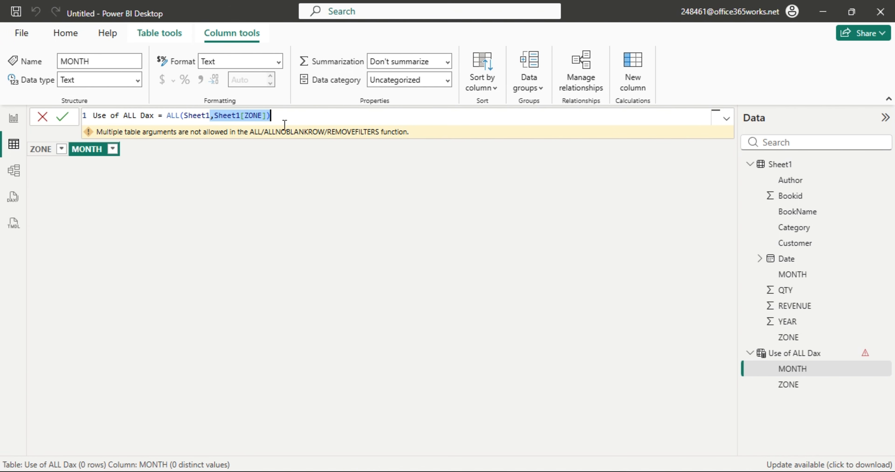
key("Left")
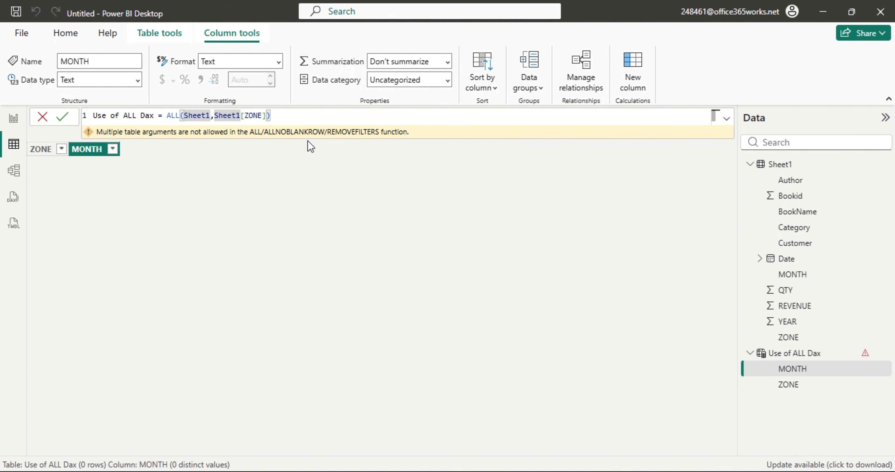
key("Delete")
key("BackSpace")
key("BackSpace")
key("BackSpace")
key("BackSpace")
key("BackSpace")
key("BackSpace")
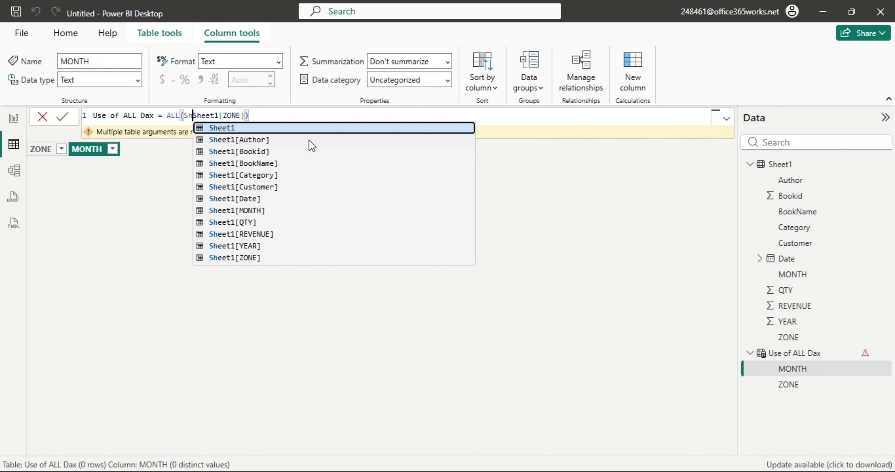
key("Return")
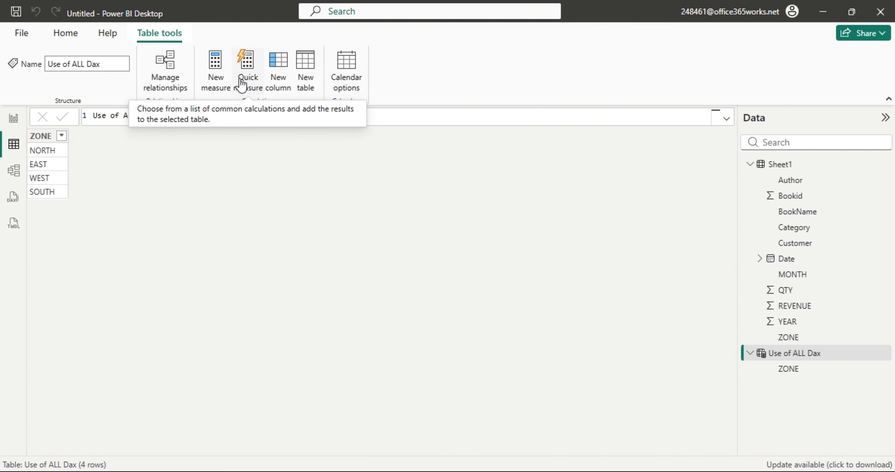
Create a new measure named 'use of ALL Dax with calculate dax' beginning with CALCULATE(.
left_click(213, 75)
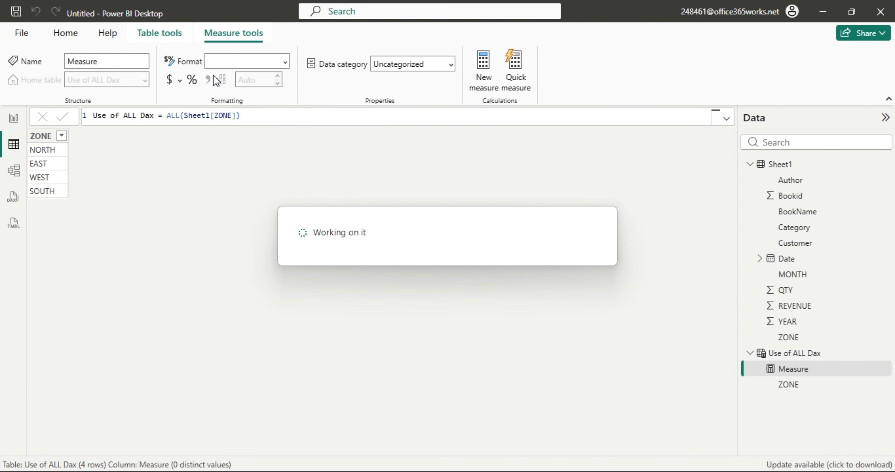
left_click(152, 119)
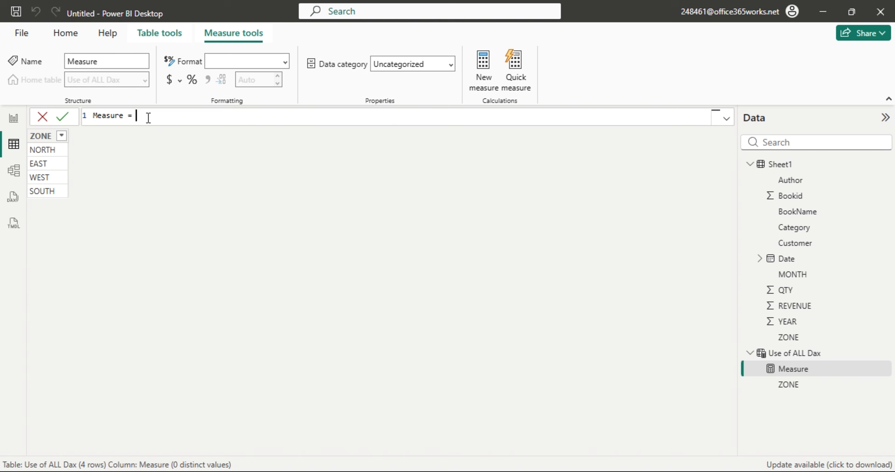
key("ctrl+a")
type("use o")
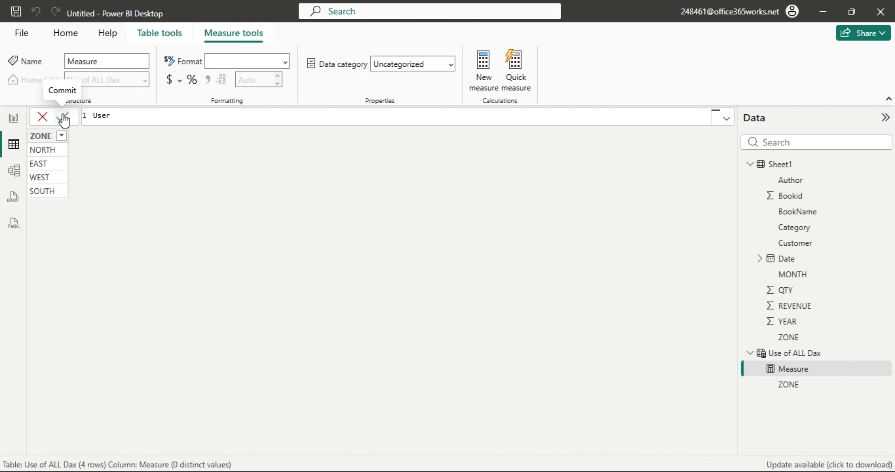
type("f ALL D")
type("ax wit")
type("h calcu")
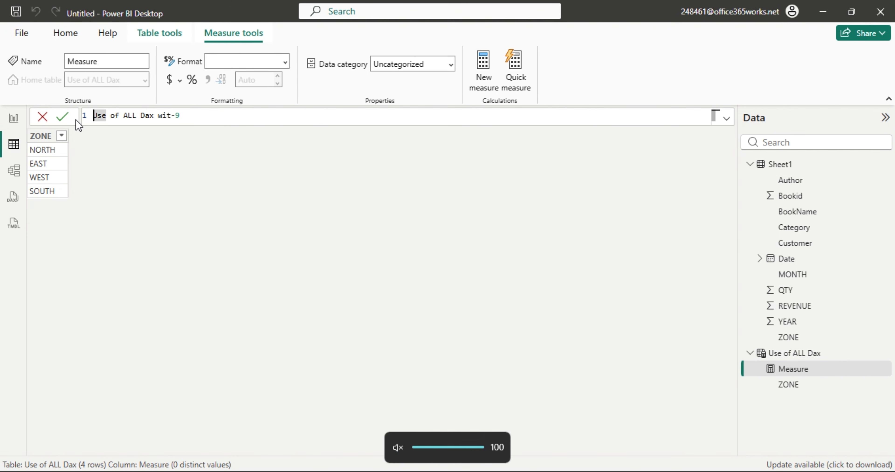
type("l")
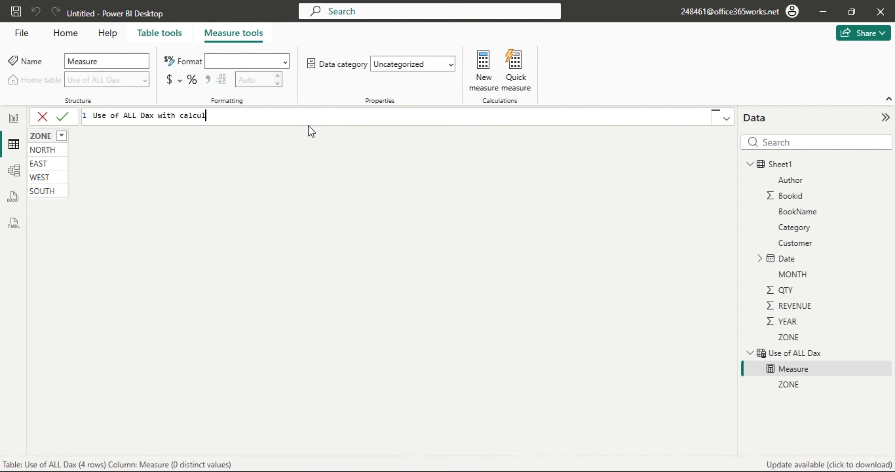
type("ate dax =")
type("cal")
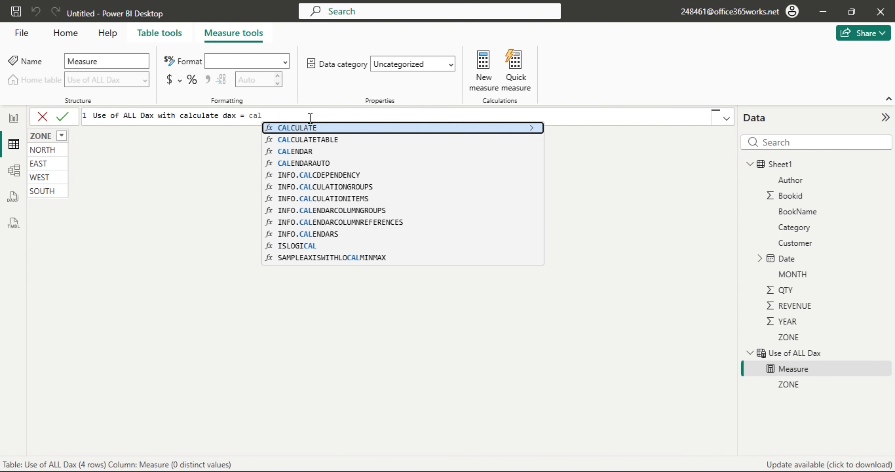
key("Tab")
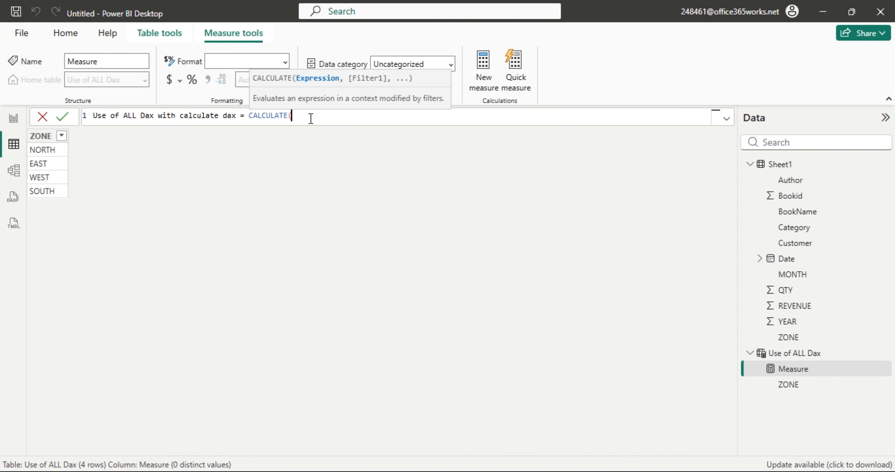
Enter SUM(Sheet1[REVENUE]) as the first CALCULATE argument.
type("SUM(")
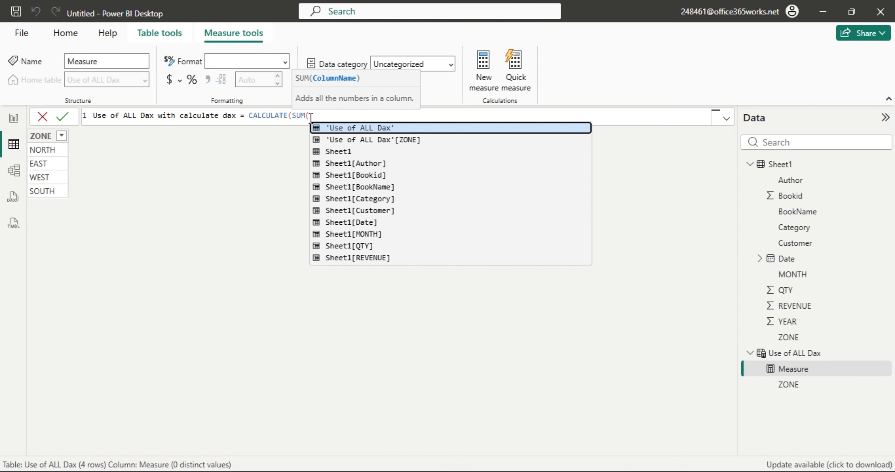
key("Down")
key("Down")
key("Down")
key("Down")
key("Down")
key("Down")
key("Down")
key("Down")
key("Down")
key("Down")
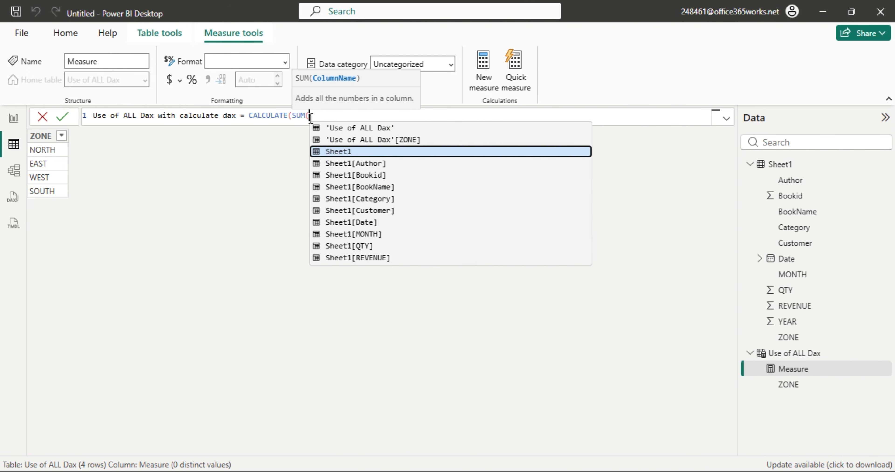
key("Down")
key("Tab")
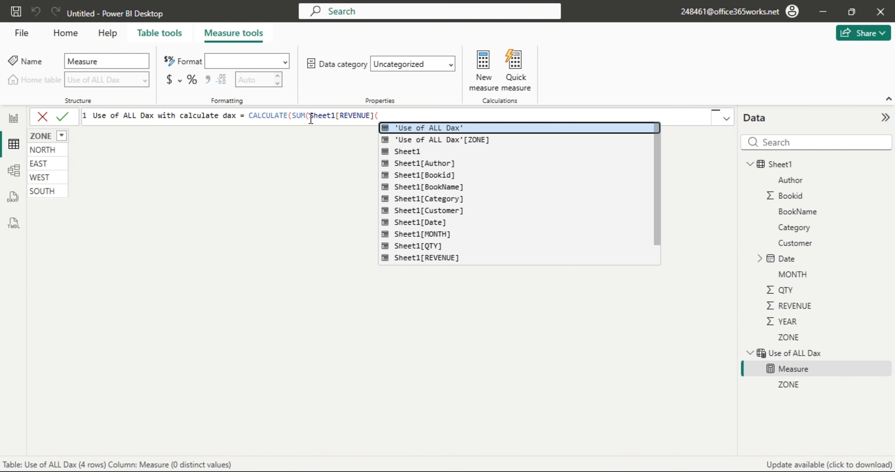
type(")")
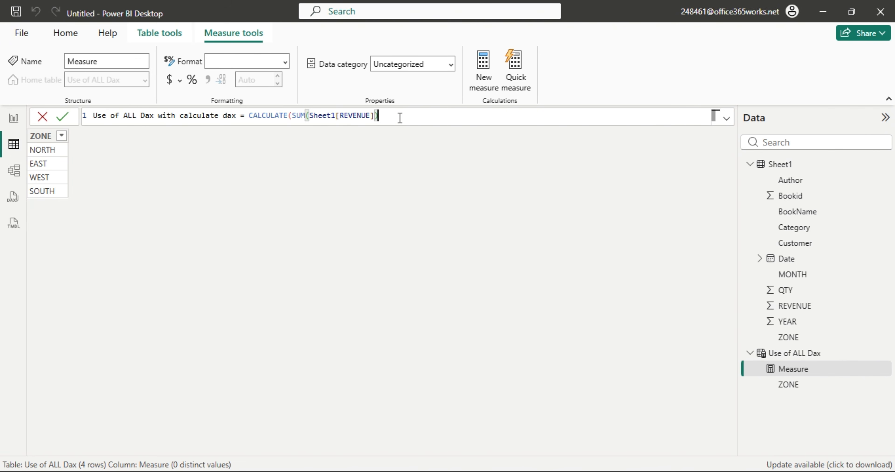
type(",")
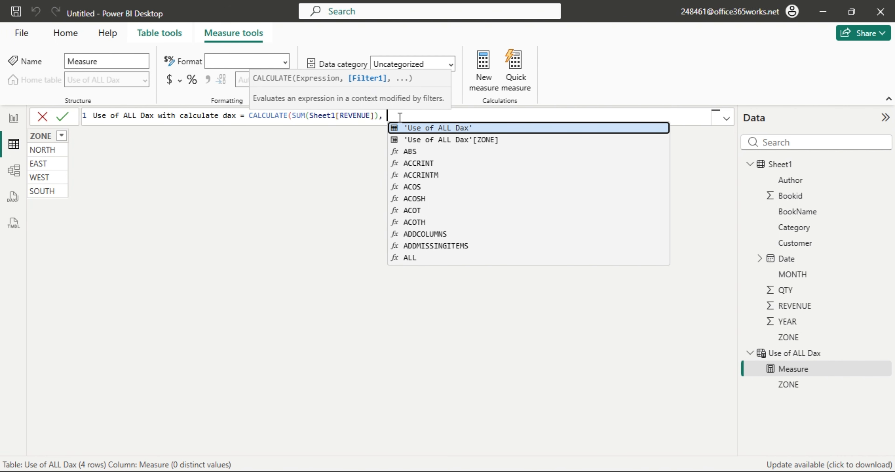
Add ALL(Sheet1) as the filter argument, close both parentheses and commit the measure.
type("ALL(")
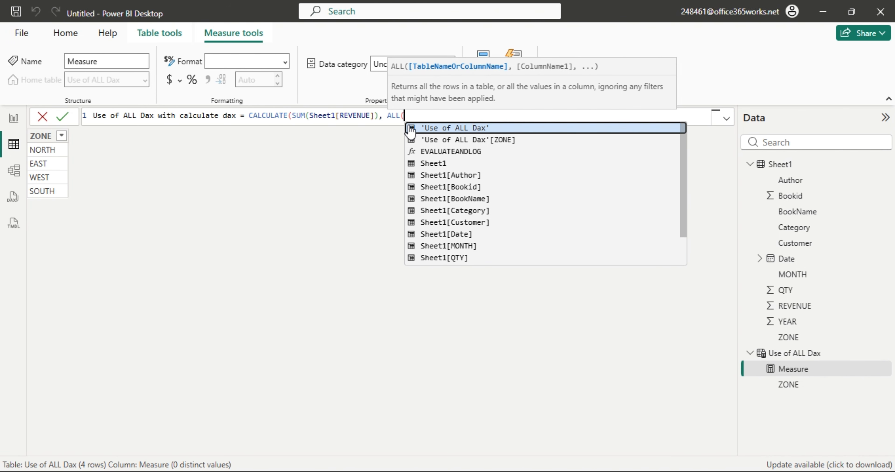
key("Down")
key("Down")
key("Down")
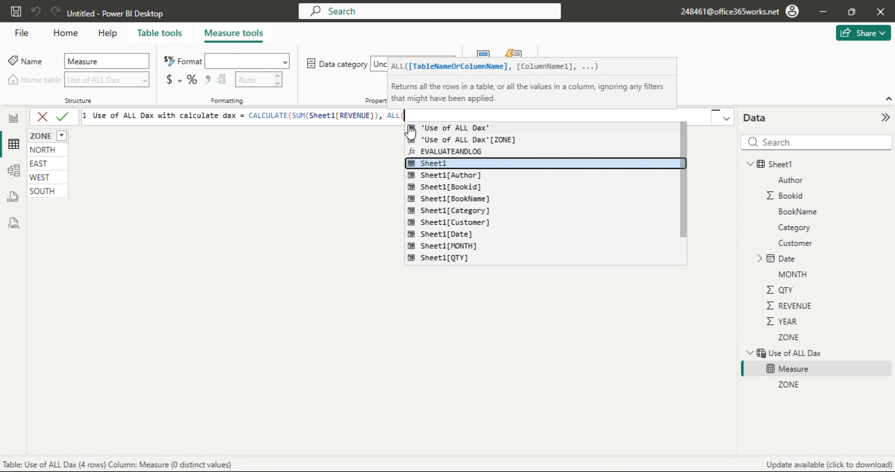
key("Tab")
type(")")
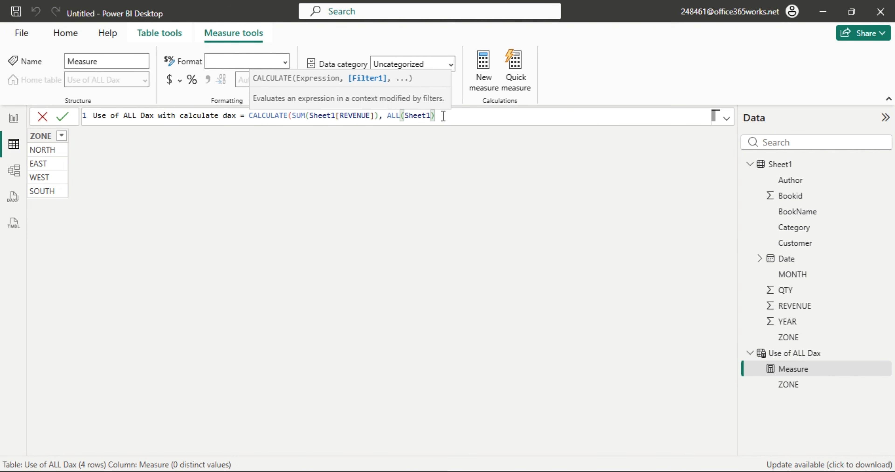
type(")")
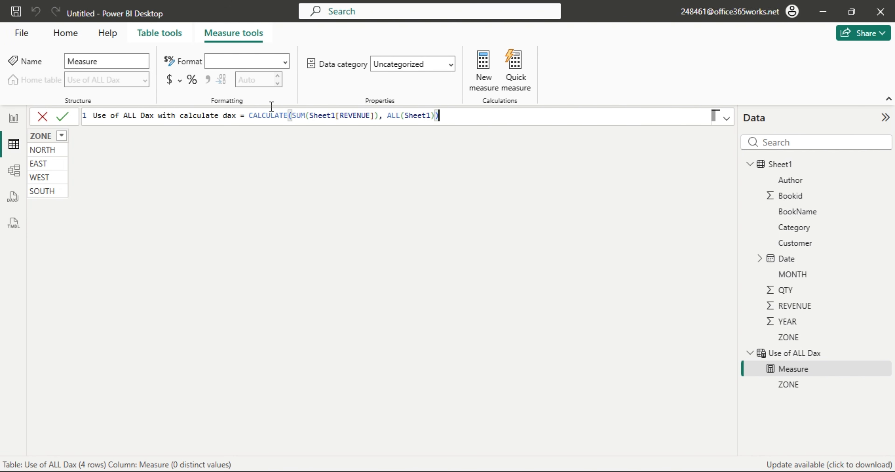
key("Return")
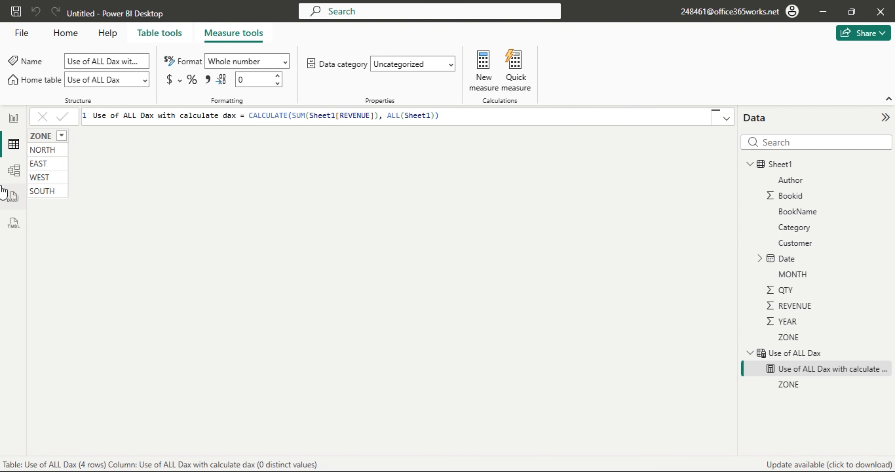
Return to the empty report canvas.
left_click(14, 120)
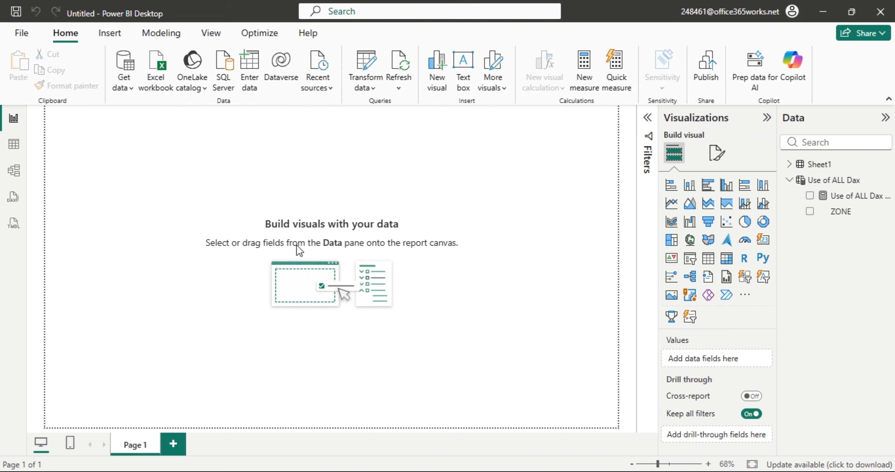
left_click(15, 144)
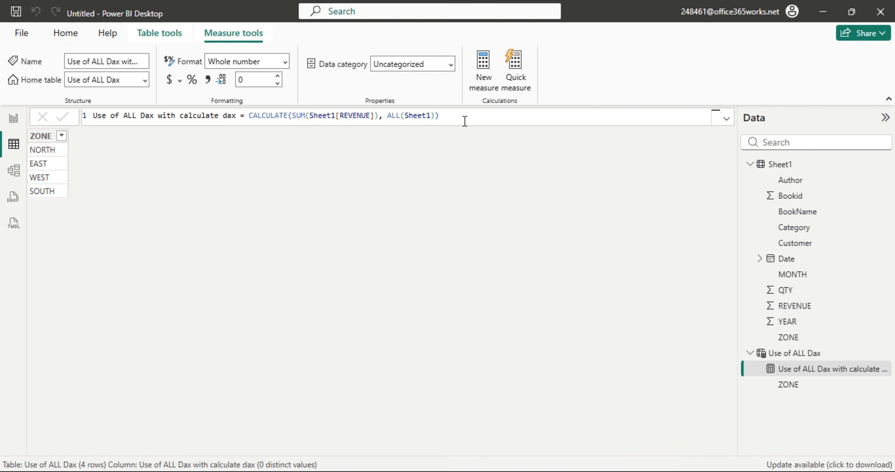
left_click(14, 120)
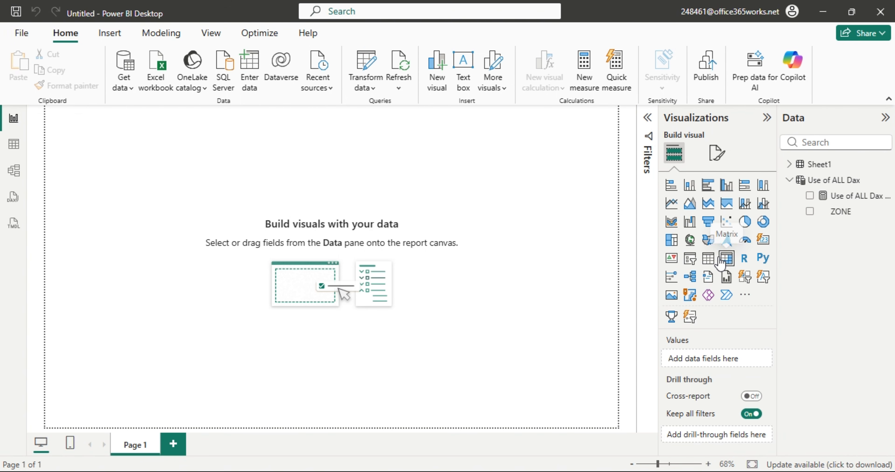
Place a blank table visual on the report page and enlarge it into position.
left_click(709, 260)
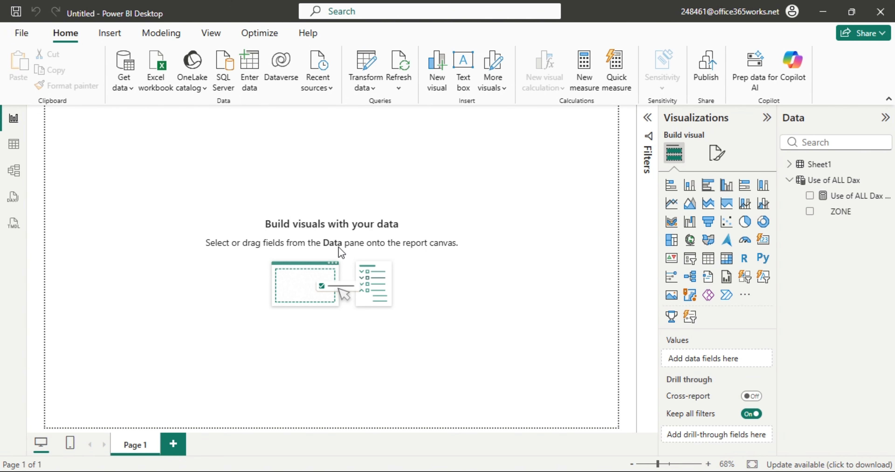
left_click(705, 264)
left_click_drag(130, 213, 304, 358)
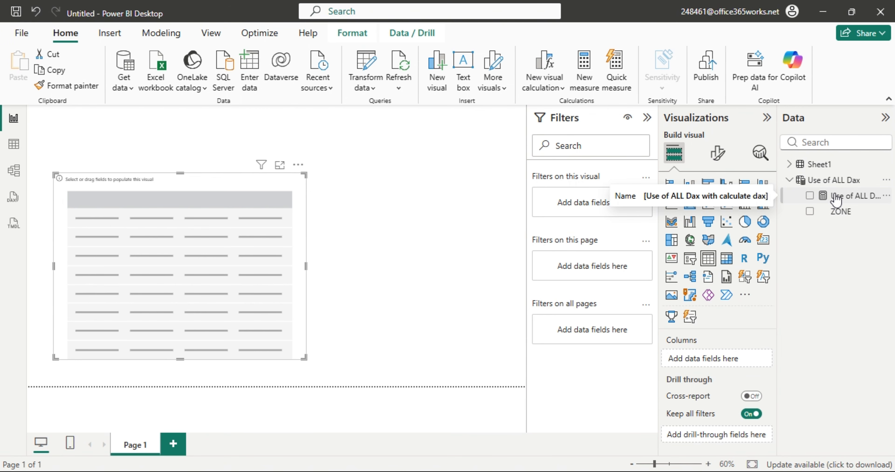
Set the Use of ALL Dax with calculate dax measure's home table to Sheet1.
left_click(14, 146)
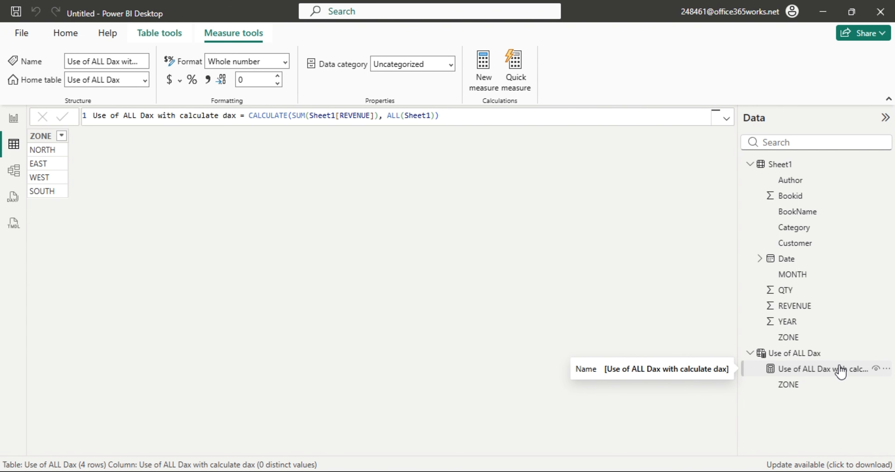
left_click(810, 369)
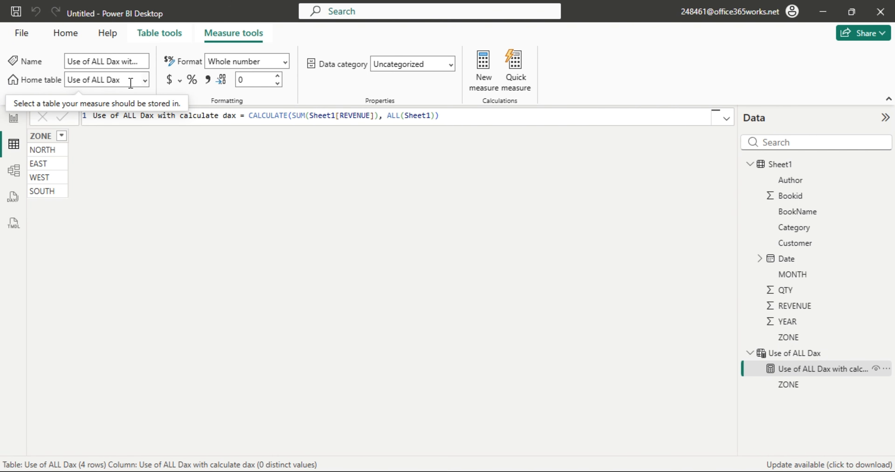
left_click(143, 86)
left_click(144, 86)
left_click(95, 99)
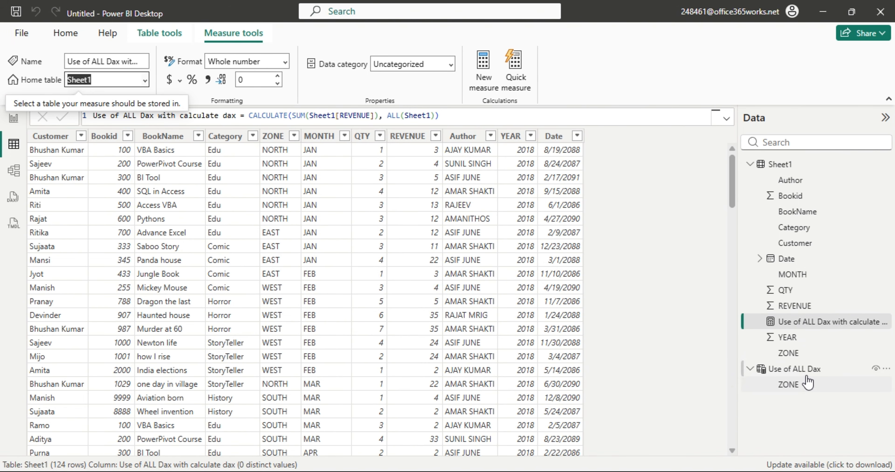
left_click(799, 370)
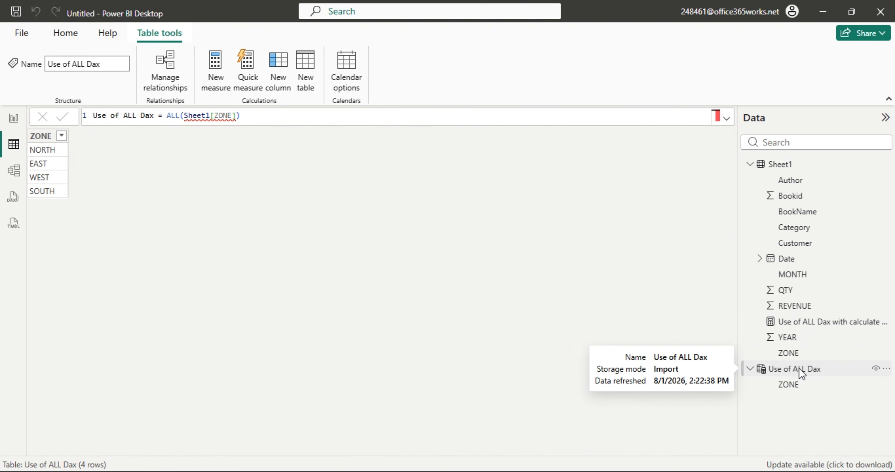
Delete the Use of ALL Dax table from the model and confirm.
right_click(799, 369)
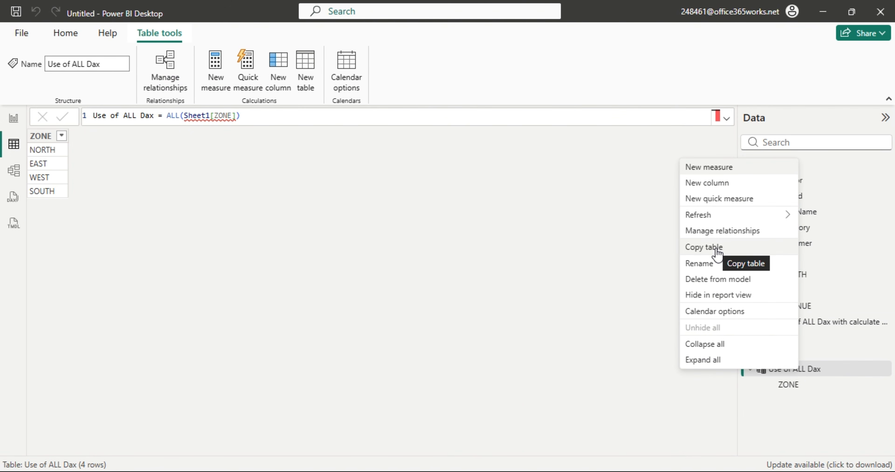
left_click(712, 284)
left_click(528, 274)
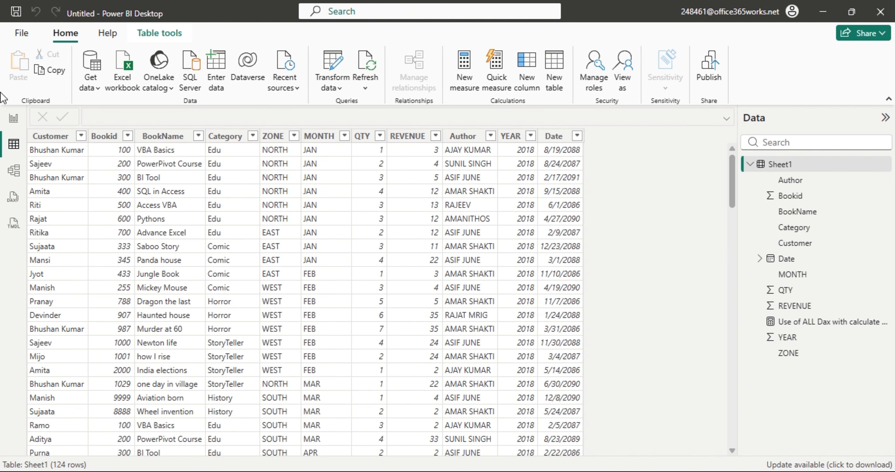
Add ZONE and the Use of ALL Dax with calculate dax measure to the table, showing 1127 per zone.
left_click(14, 118)
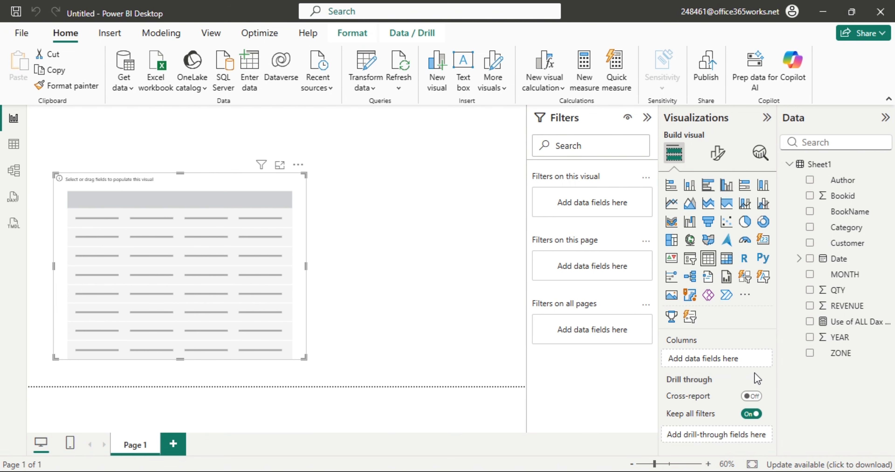
left_click_drag(787, 355, 190, 265)
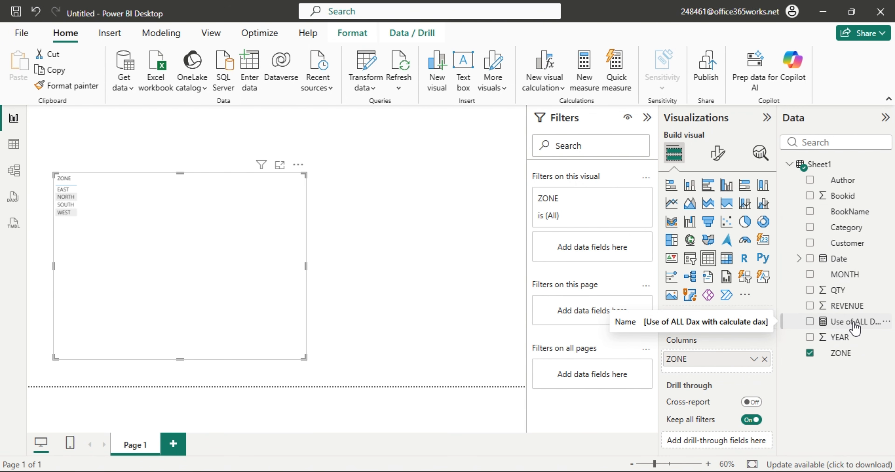
left_click_drag(852, 326, 213, 251)
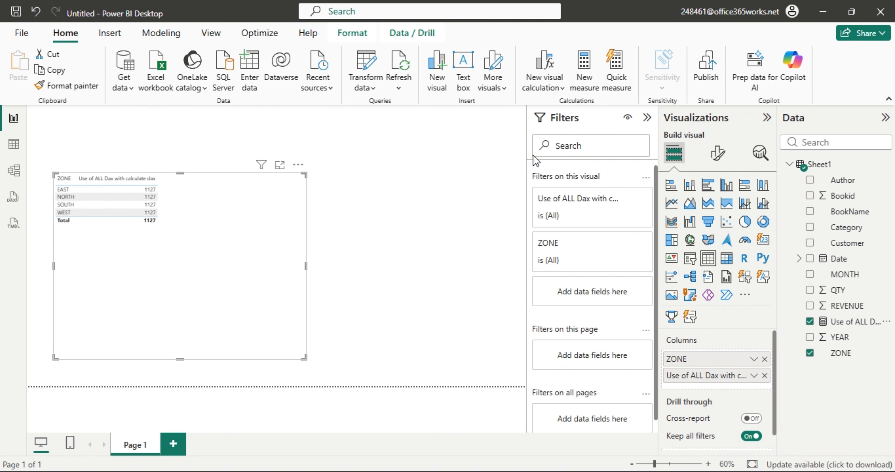
Set the table's values font size to 20.
left_click(718, 152)
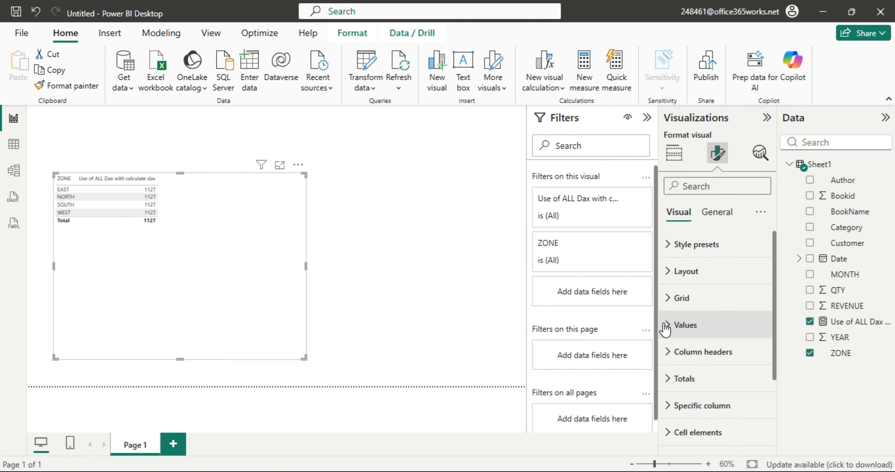
left_click(669, 325)
double_click(742, 390)
type("15")
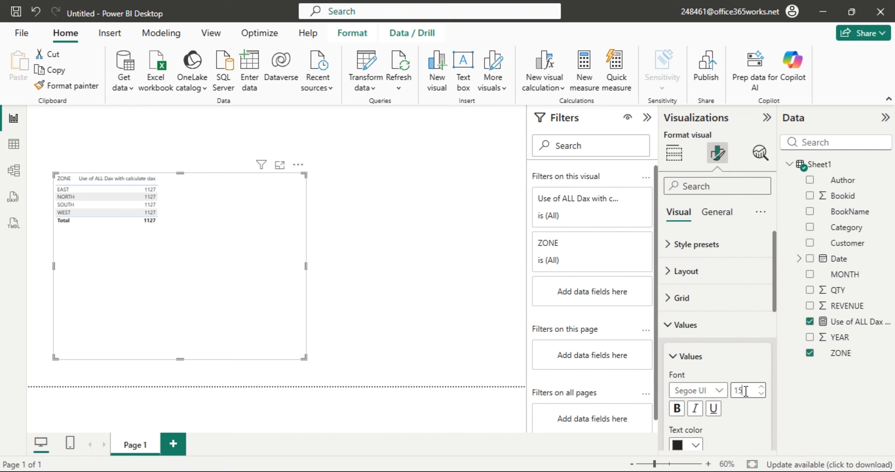
left_click(174, 286)
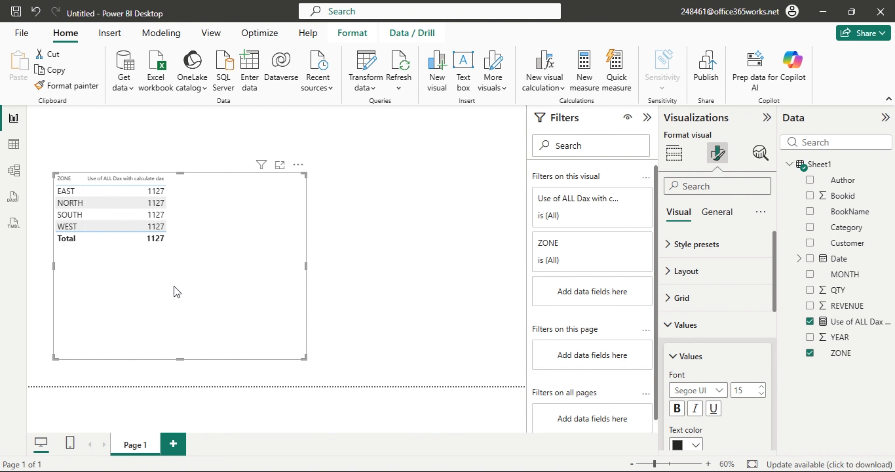
type("2")
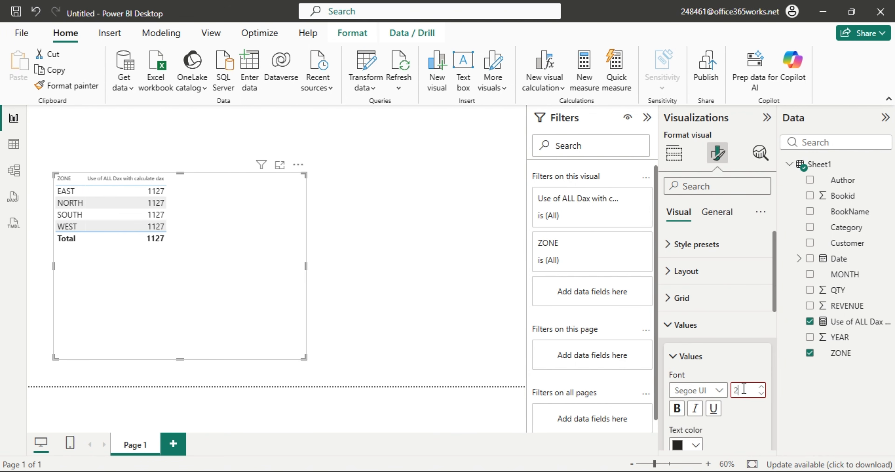
type("0")
left_click(277, 288)
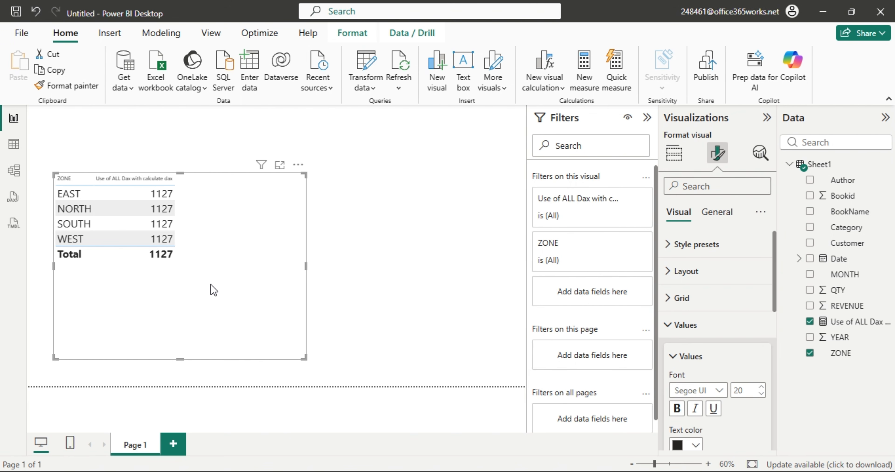
Set the column headers font size to 15.
left_click(673, 153)
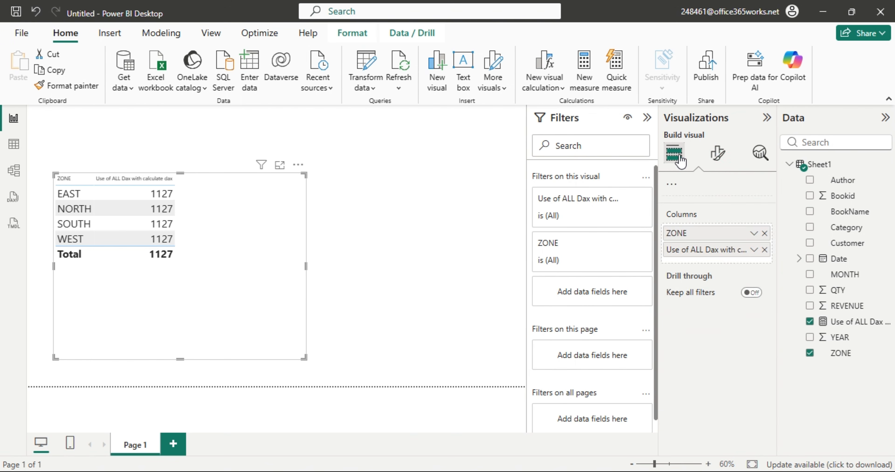
left_click(718, 154)
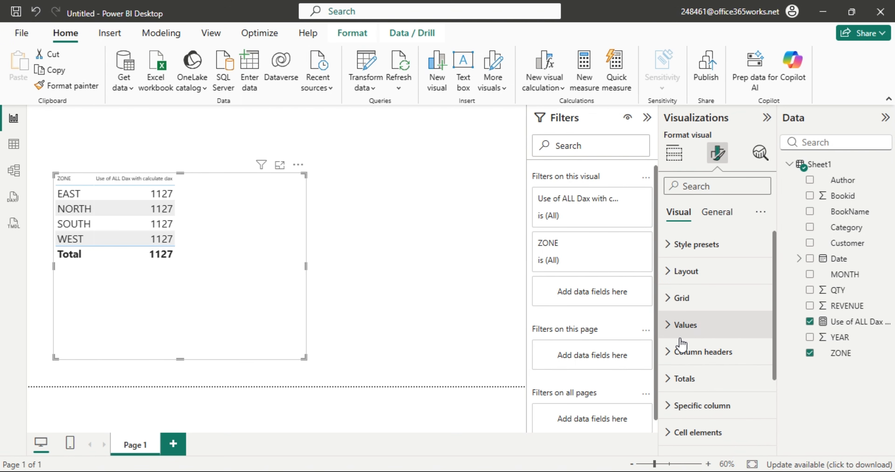
scroll(686, 386, "down", 4)
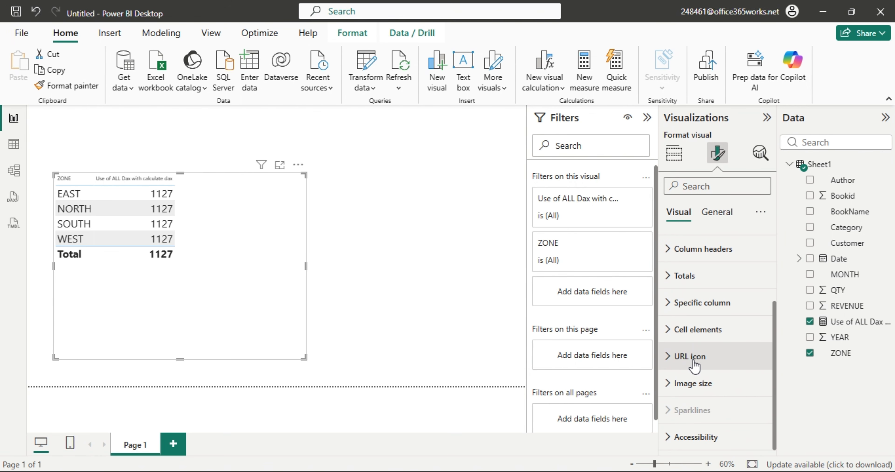
scroll(697, 359, "up", 4)
left_click(697, 353)
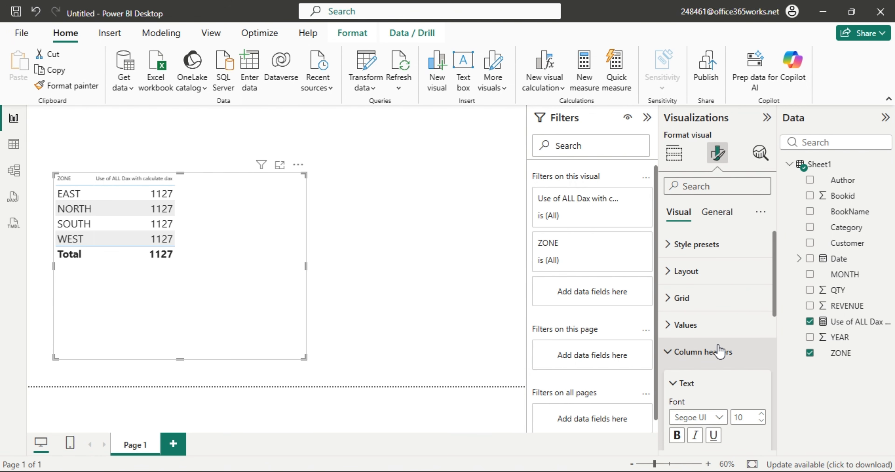
scroll(730, 351, "down", 3)
left_click(750, 286)
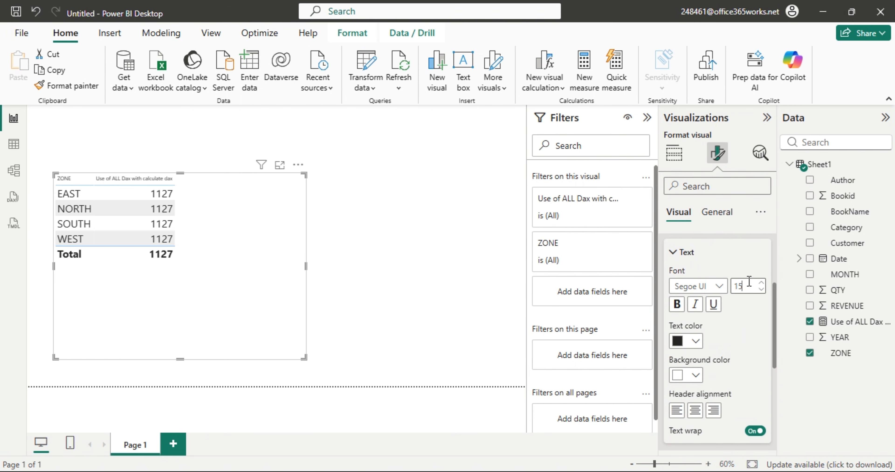
type("15")
key("Return")
left_click(343, 254)
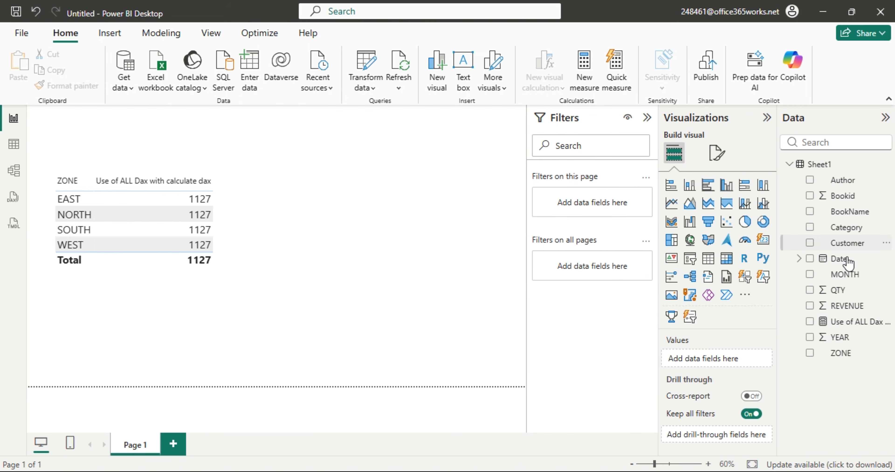
Add REVENUE to the table, showing EAST 172, NORTH 290, SOUTH 188, WEST 477.
left_click_drag(851, 310, 279, 273)
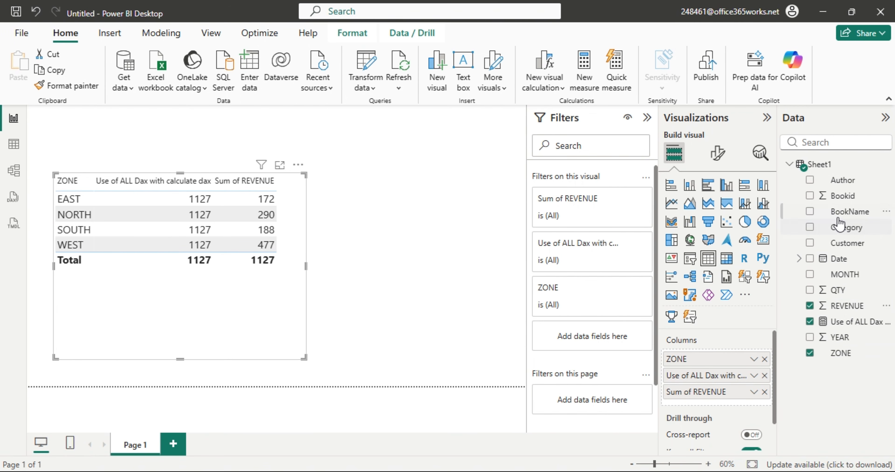
Replace ZONE with BookName in the table, widen and raise the visual, and hide the Filters pane.
left_click_drag(839, 212, 719, 375)
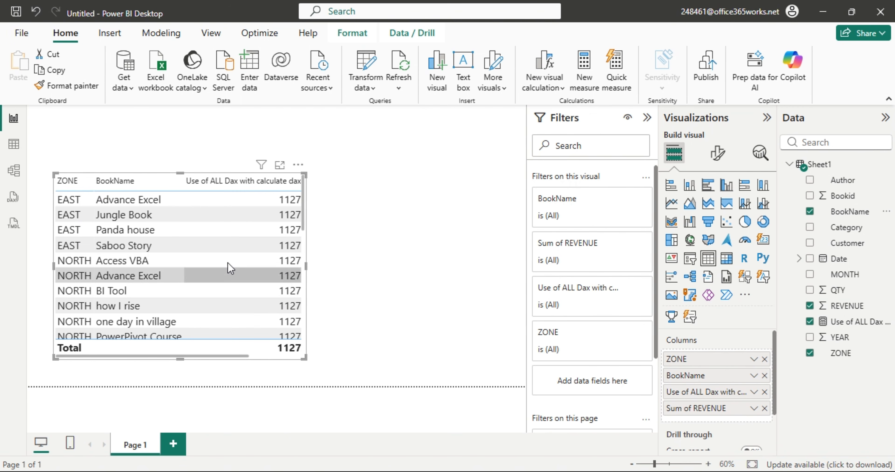
left_click_drag(308, 267, 433, 282)
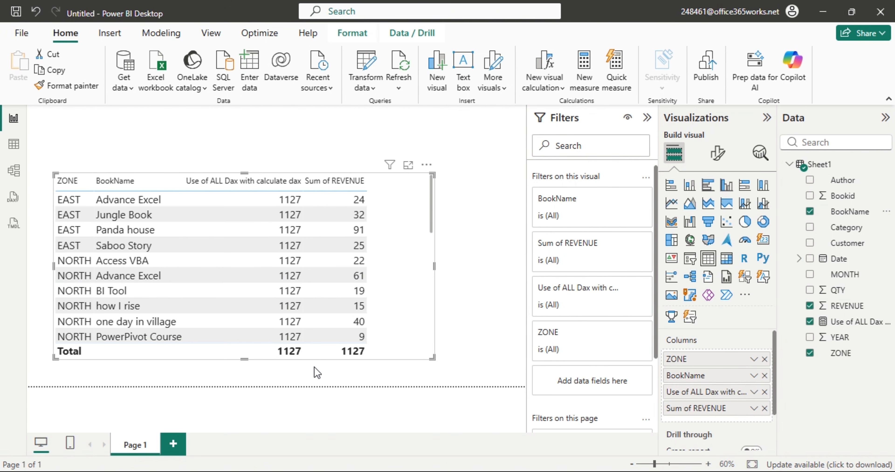
left_click(764, 359)
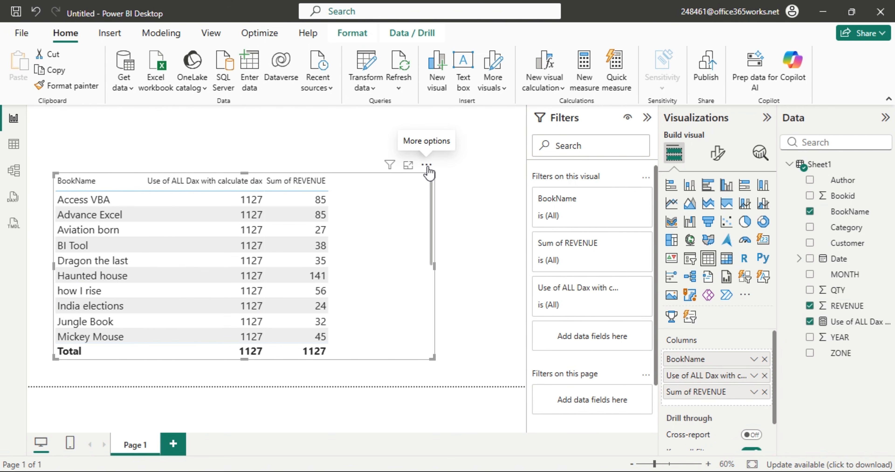
left_click_drag(428, 176, 428, 135)
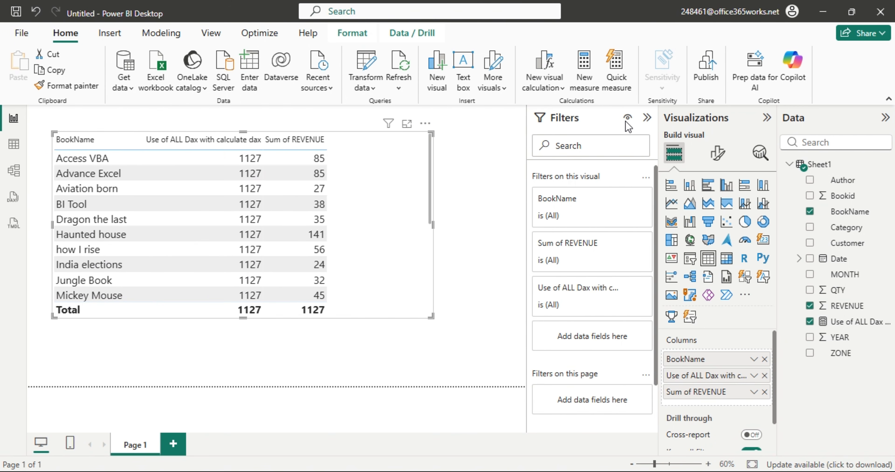
left_click(211, 33)
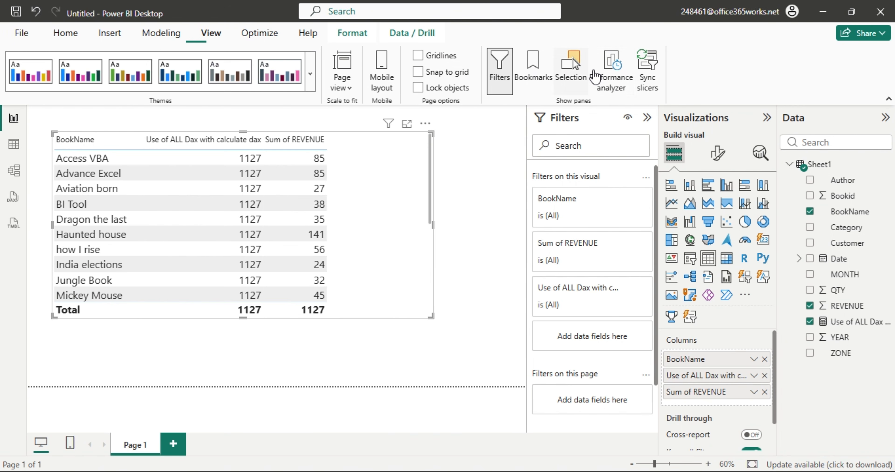
left_click(499, 70)
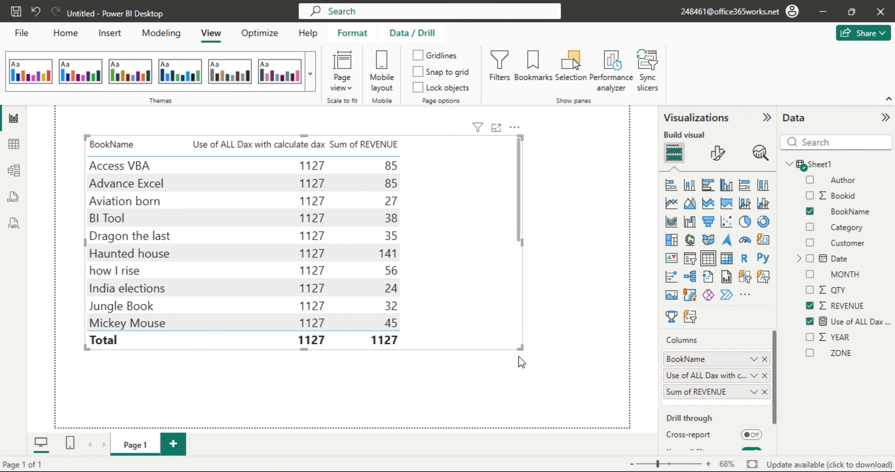
Make the table taller, remove the calculate measure and BookName, and add ZONE as the first column.
left_click_drag(520, 348, 520, 429)
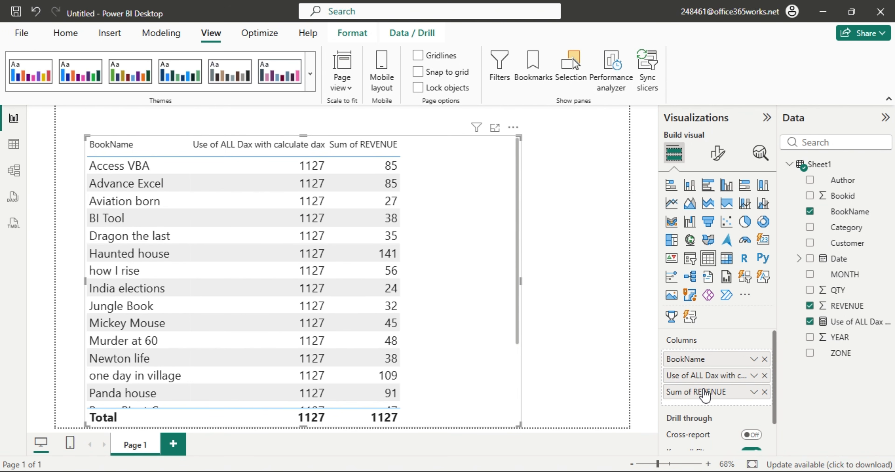
left_click(764, 376)
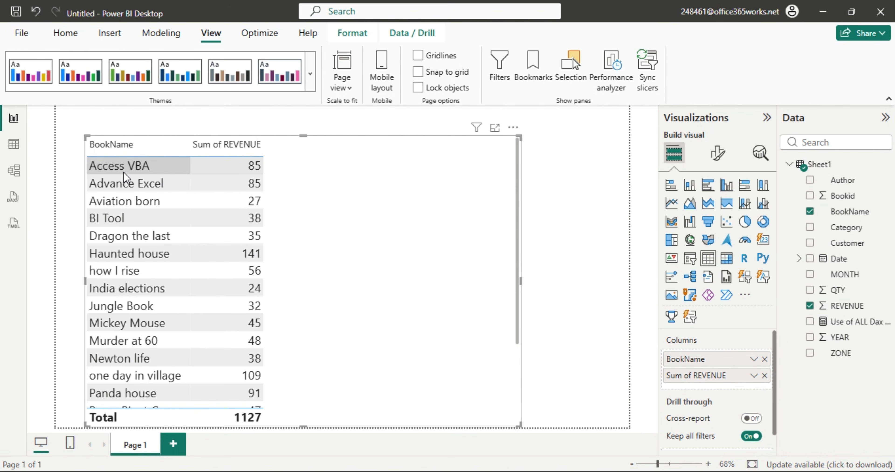
left_click(811, 212)
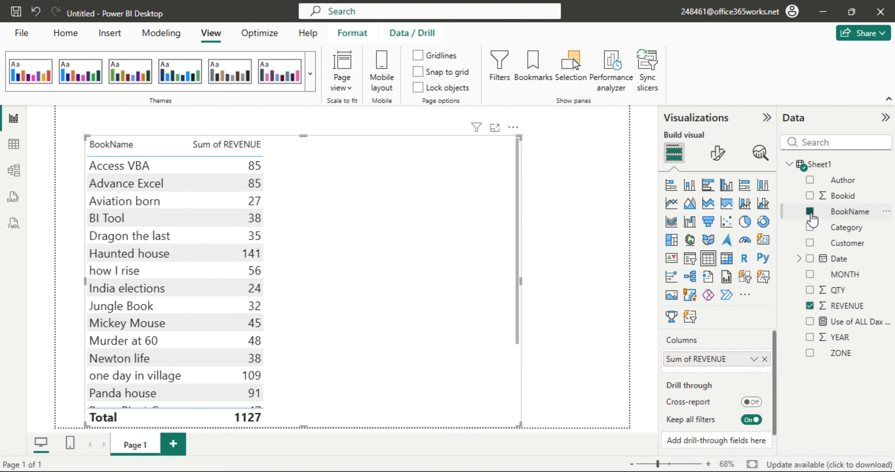
left_click_drag(838, 354, 693, 361)
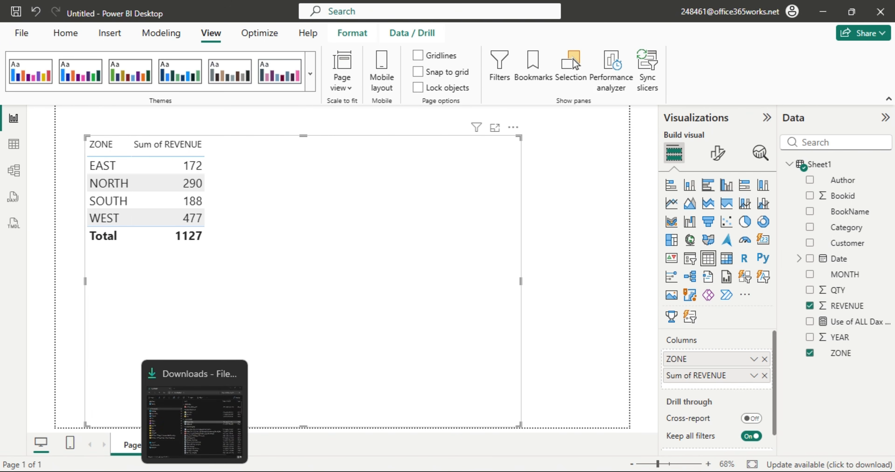
In Excel, insert a PivotTable from the sales data onto a new sheet.
left_click(194, 471)
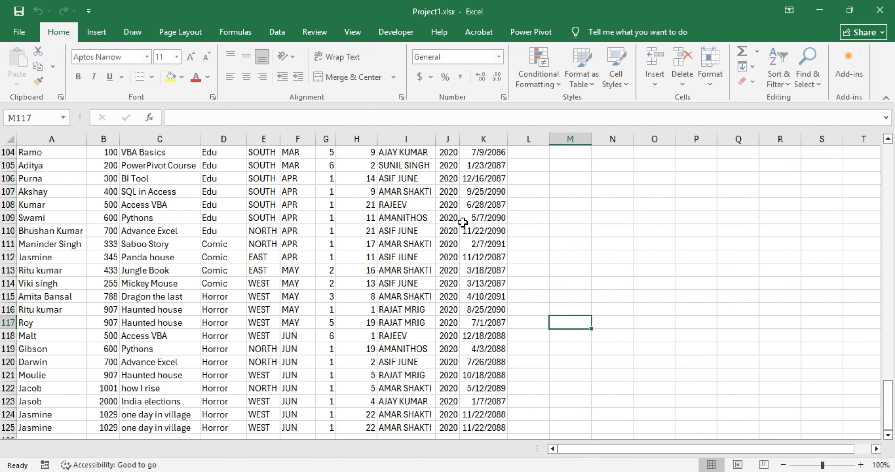
left_click(184, 244)
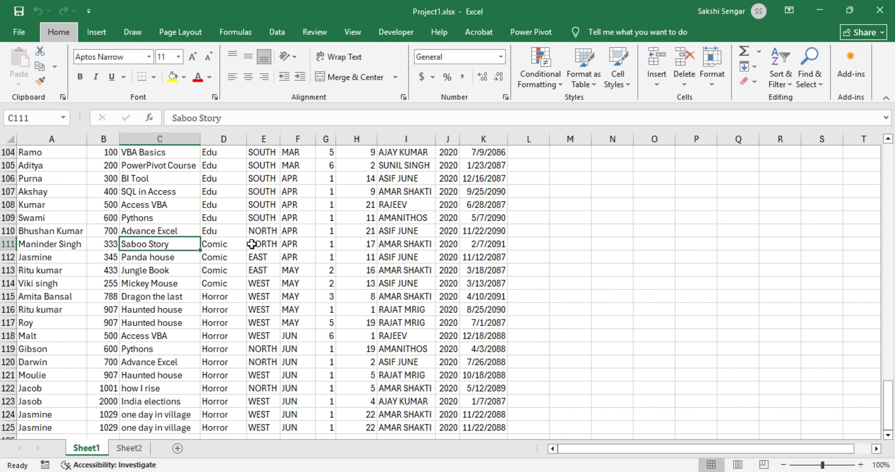
key("alt+n")
key("v")
key("t")
key("Return")
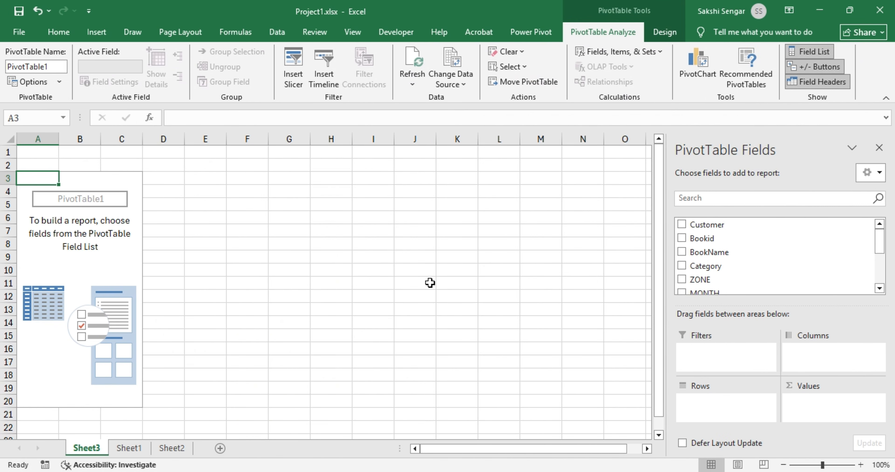
Put ZONE in Rows and Sum of REVENUE in Values (EAST 172, NORTH 290, SOUTH 188, WEST 477).
left_click_drag(705, 280, 713, 403)
scroll(723, 267, "down", 3)
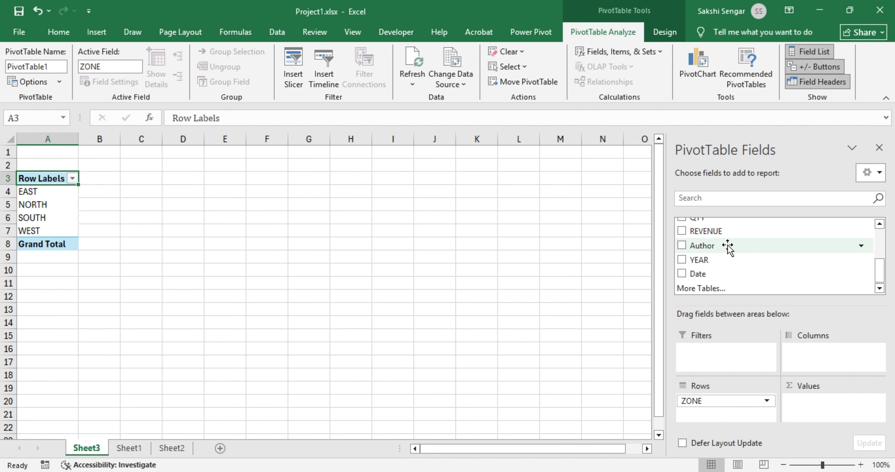
left_click_drag(726, 231, 859, 408)
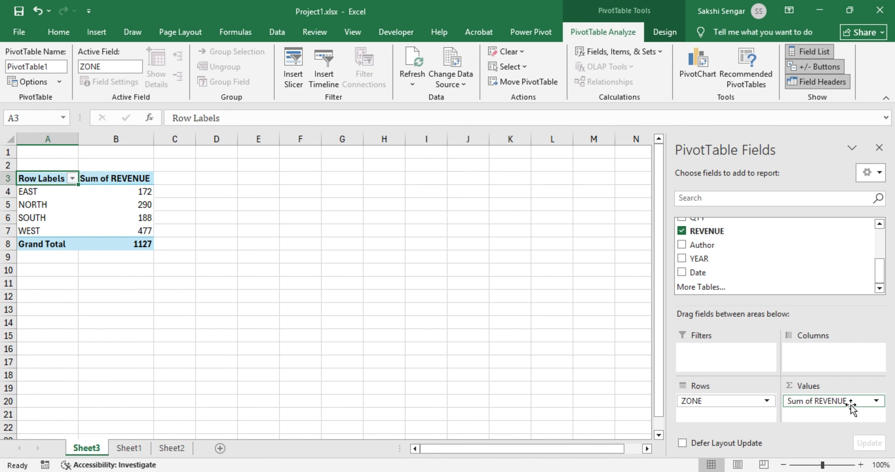
left_click(126, 191)
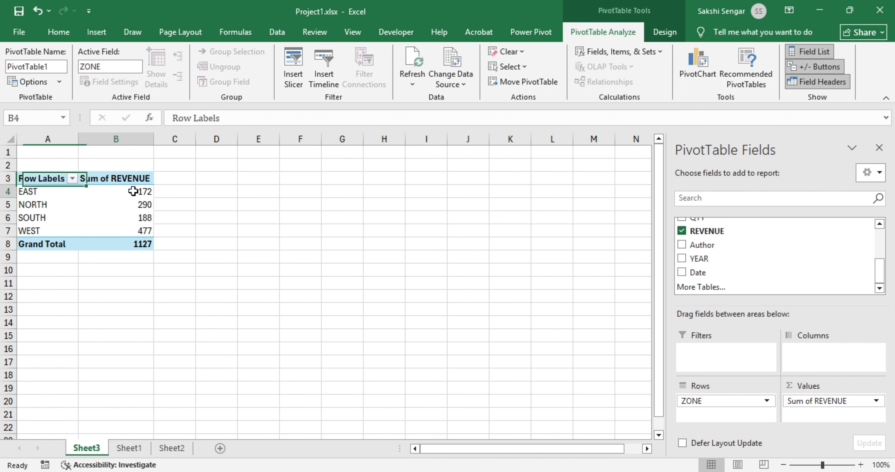
left_click(168, 193)
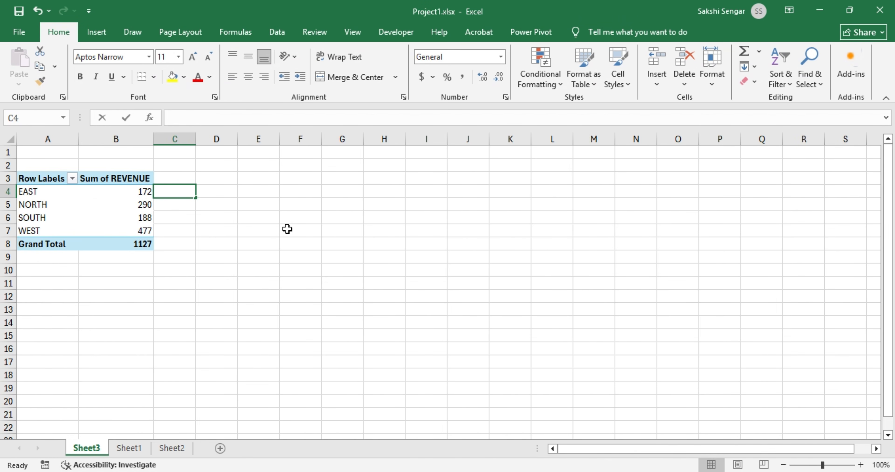
Enter =B4/B8 in C4 for EAST's share of the total and fill it down to C7.
type("=")
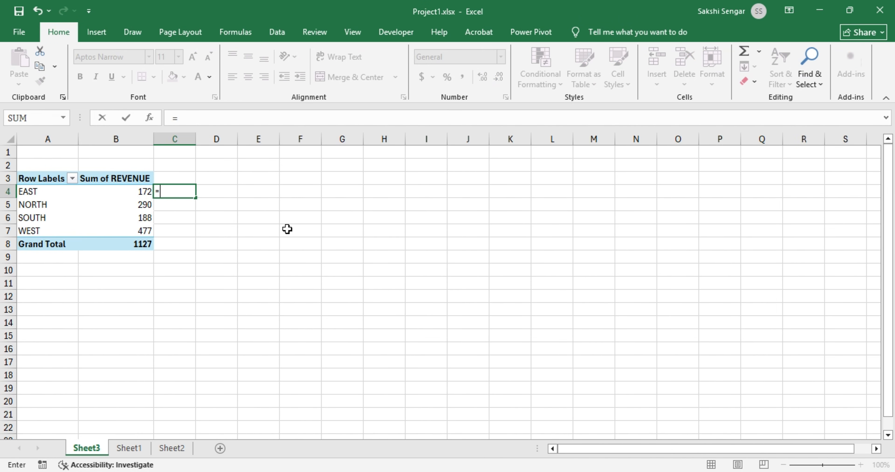
type("B4/")
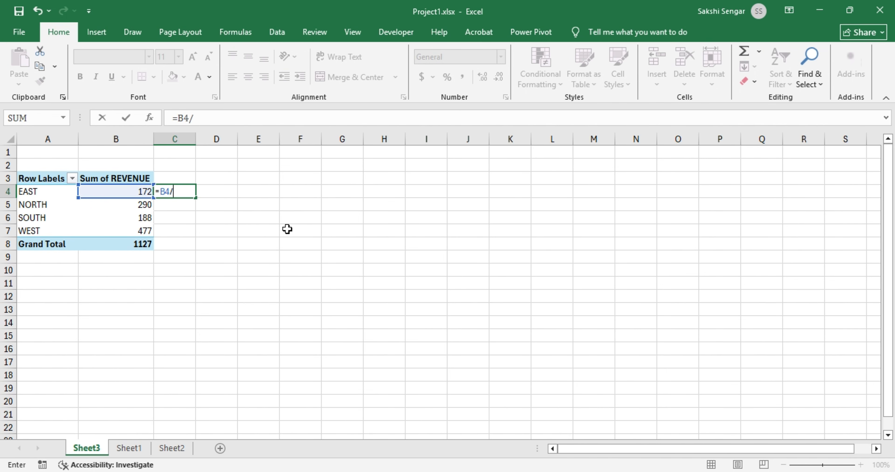
left_click(146, 243)
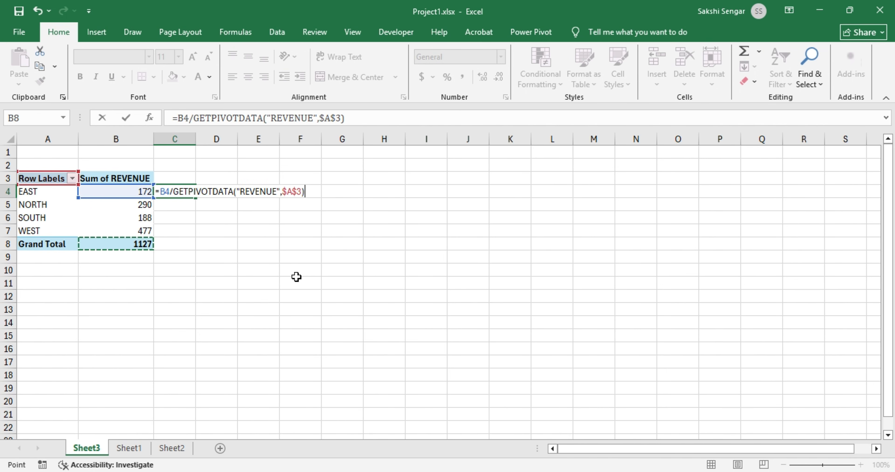
key("Escape")
type("=B4")
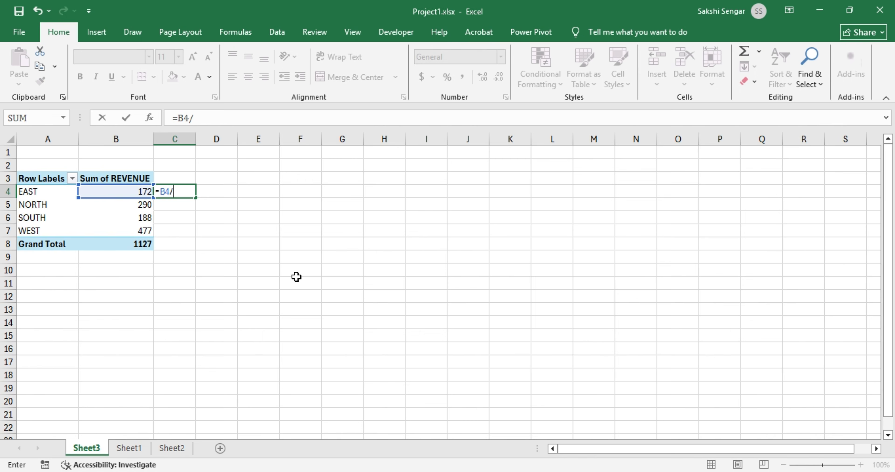
type("/B8")
key("Return")
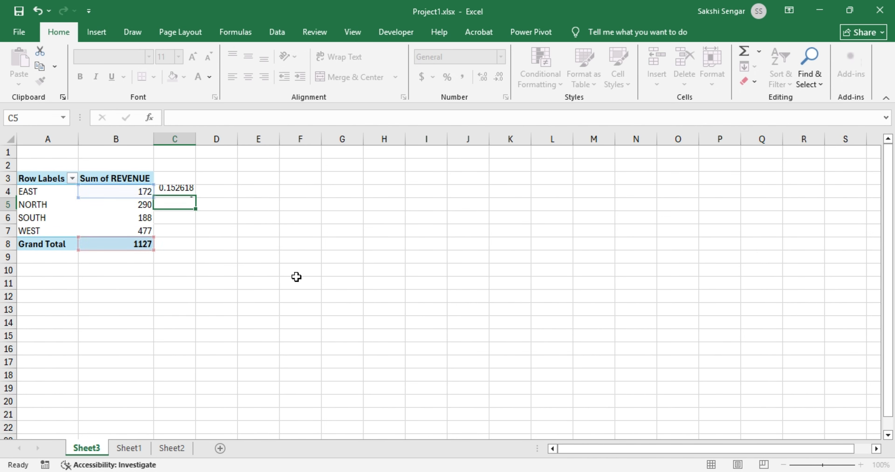
left_click_drag(173, 192, 178, 231)
key("ctrl+d")
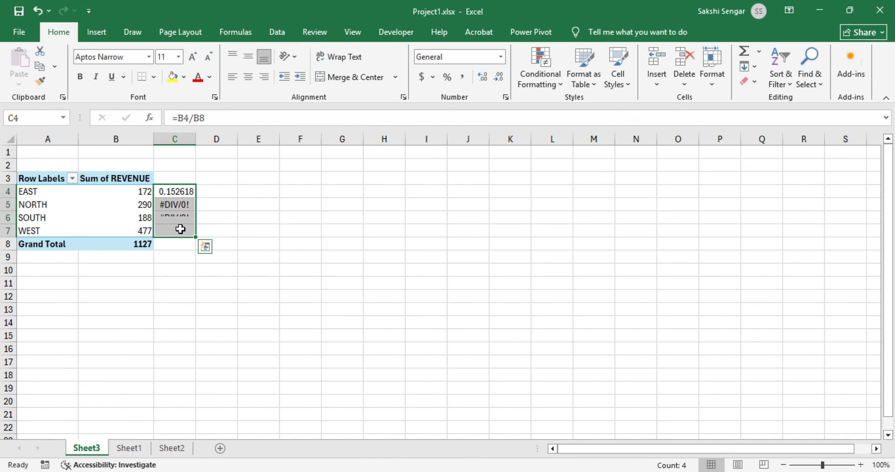
Fix the total reference to =B4/B$8 and refill C4:C7, giving 0.152618 to 0.423248.
left_click(175, 190)
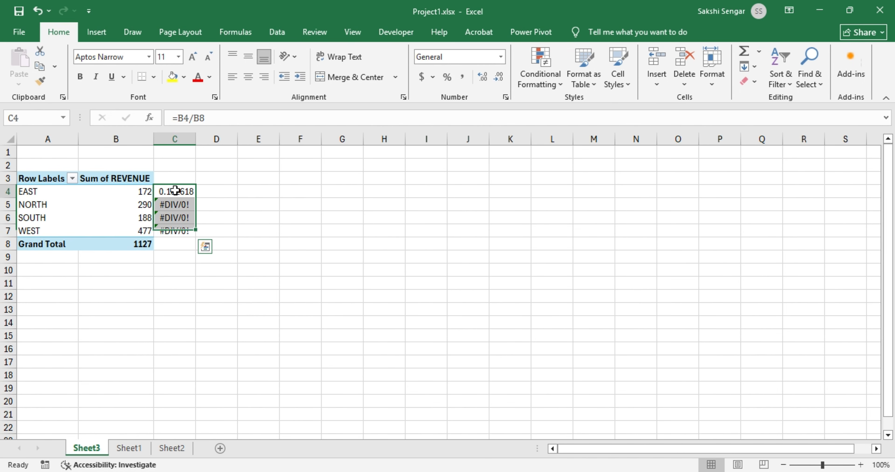
left_click(174, 205)
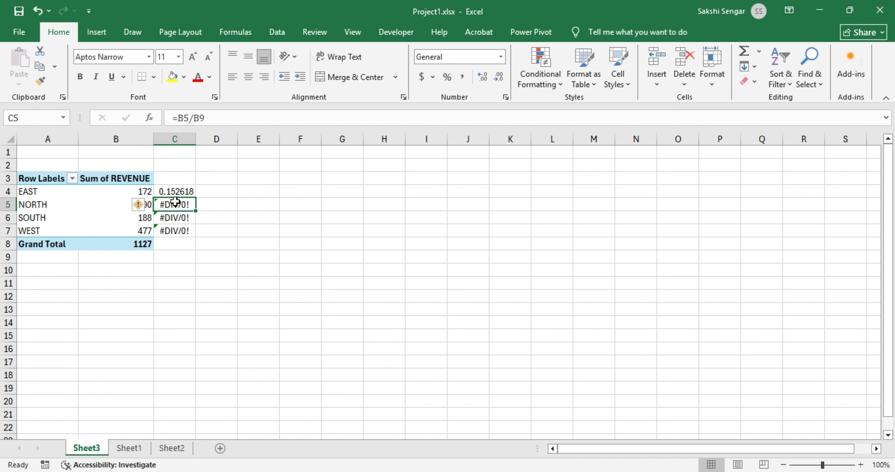
left_click(177, 192)
key("F2")
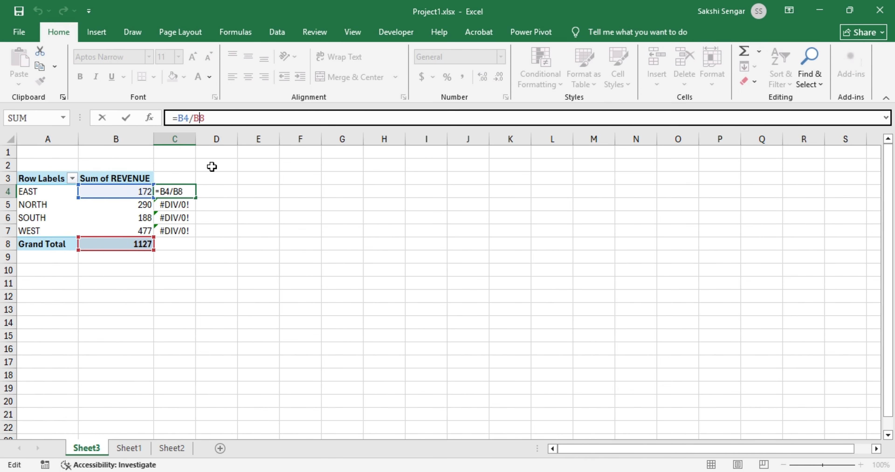
key("Return")
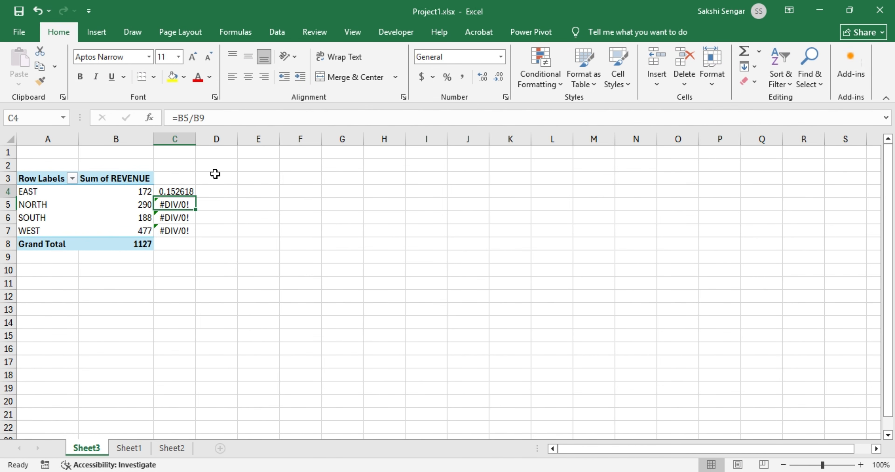
key("Up")
key("shift+Down")
key("shift+Down")
key("shift+Down")
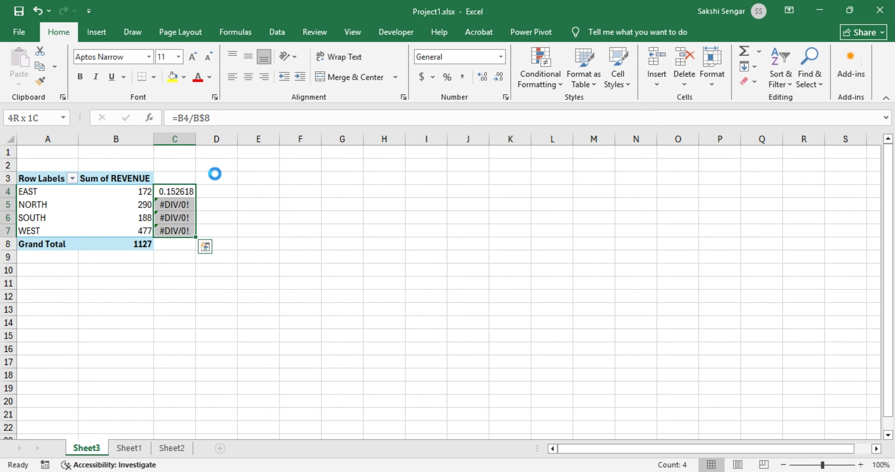
key("ctrl+d")
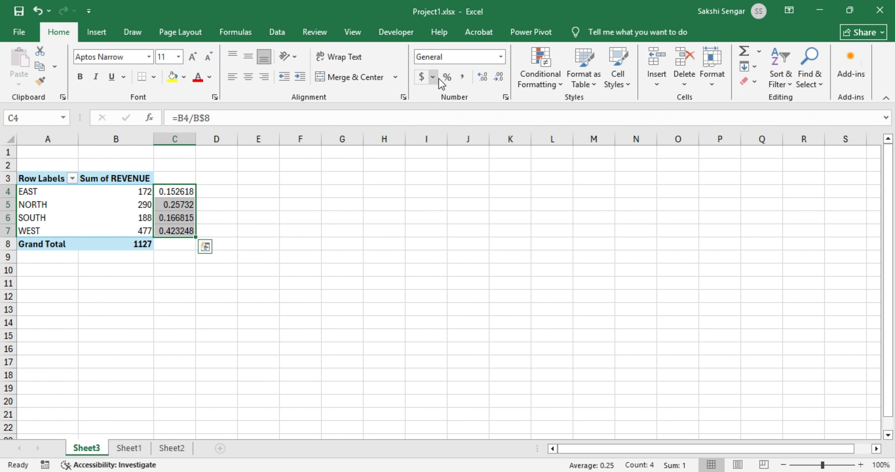
Format the share column as percentages with two decimals (15.26% to 42.32%).
left_click(448, 77)
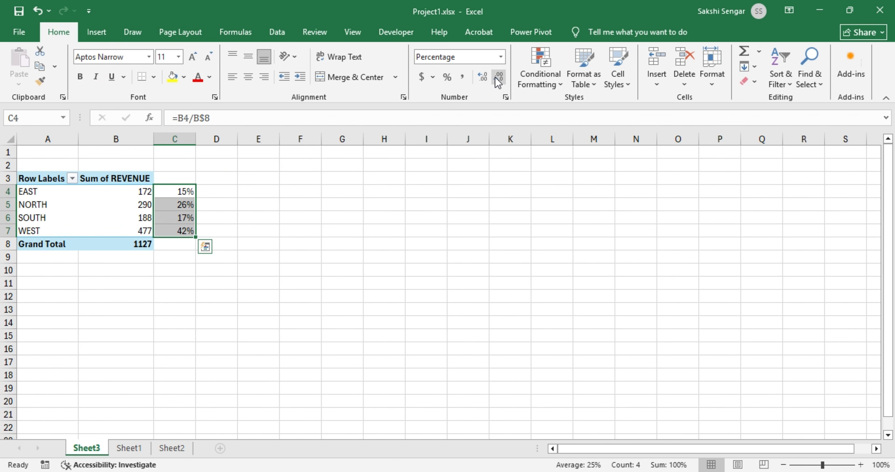
left_click(482, 77)
left_click(482, 78)
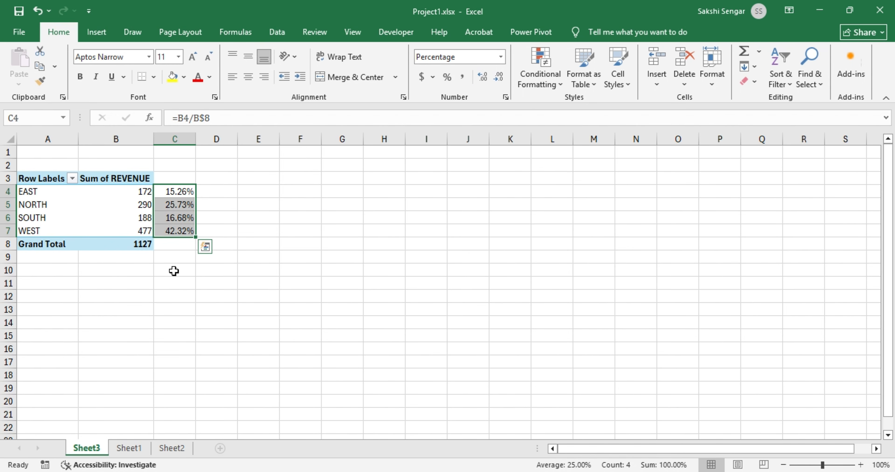
Extend the share formula to the Grand Total row so it shows 100.00%.
left_click_drag(196, 236, 188, 255)
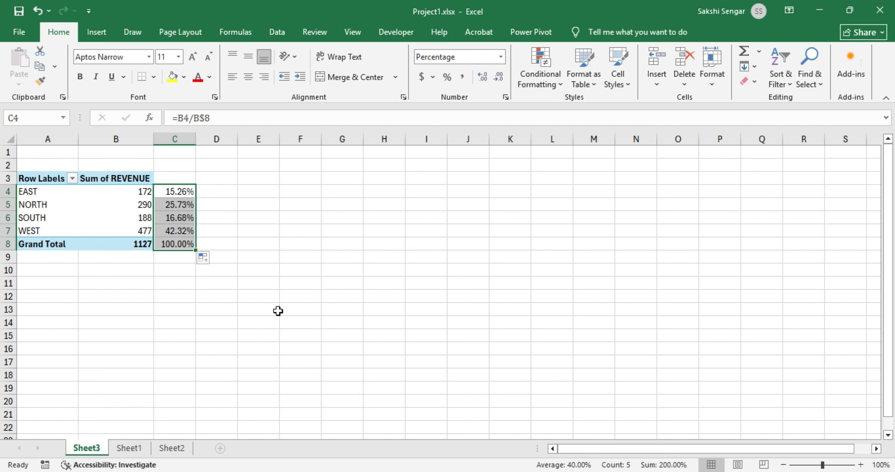
left_click(177, 195)
left_click(178, 194)
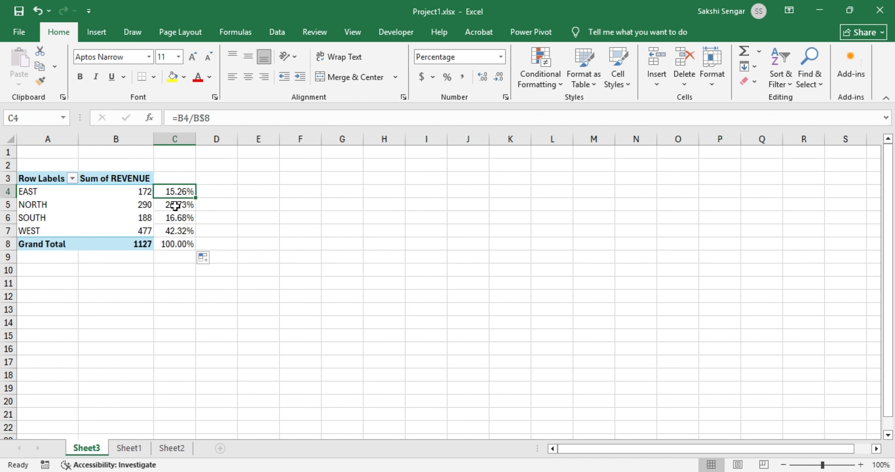
left_click(145, 242)
left_click(243, 285)
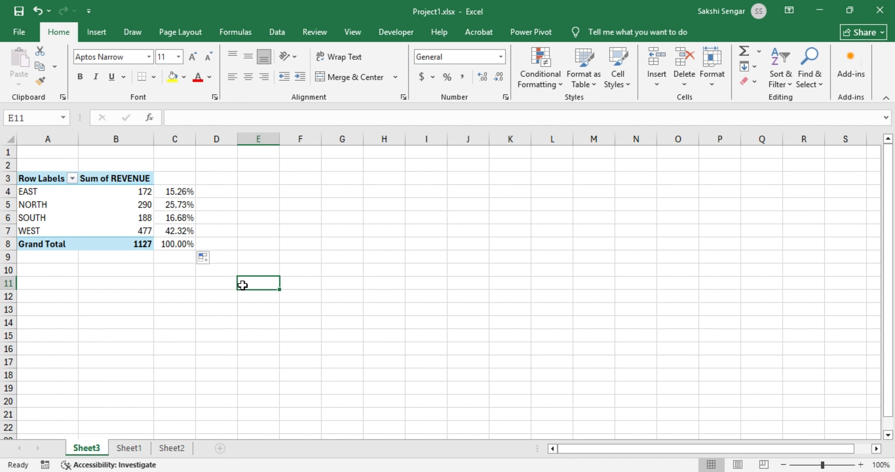
Switch back to the Power BI report showing Sum of REVENUE by ZONE with the 1127 total.
left_click(168, 471)
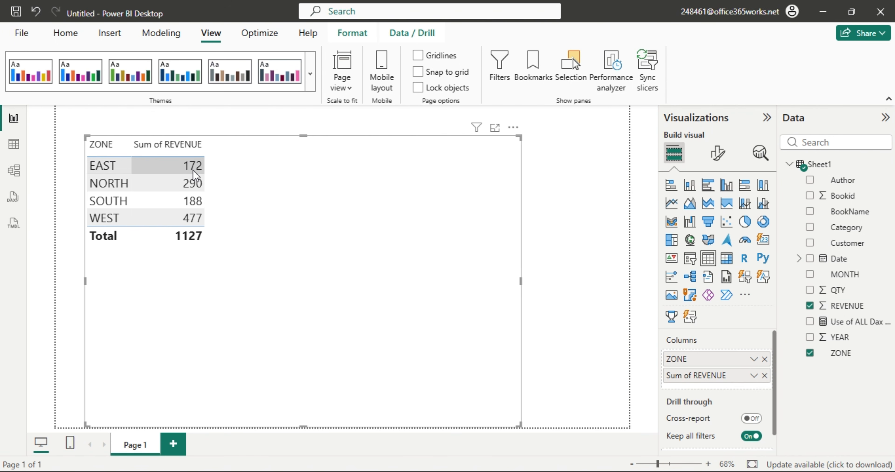
Create a new measure named Measure with the formula SUM(Sheet1[REVENUE]).
left_click(68, 38)
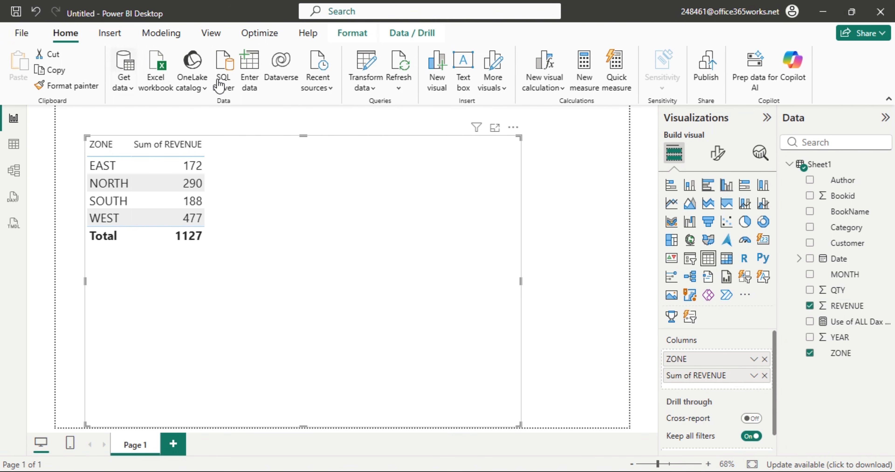
left_click(588, 76)
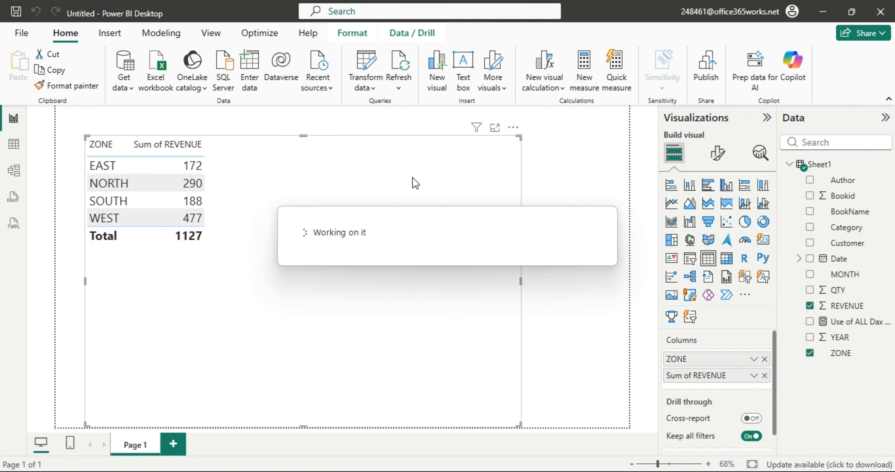
type("SUM(")
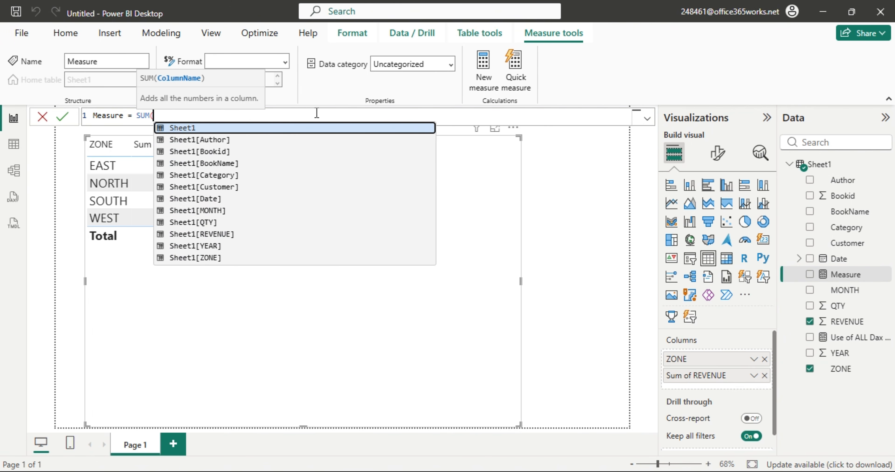
key("Down")
key("Down")
key("Down")
key("Down")
key("Down")
key("Down")
key("Down")
key("Down")
key("Down")
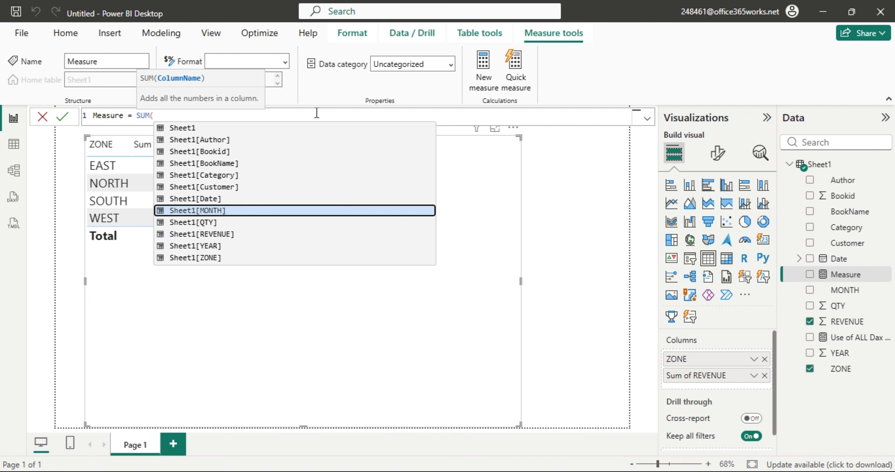
key("Tab")
type(")")
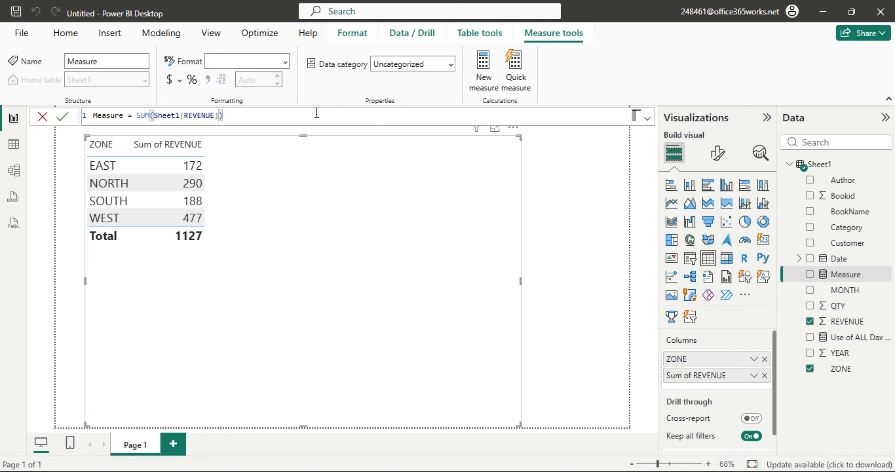
key("Return")
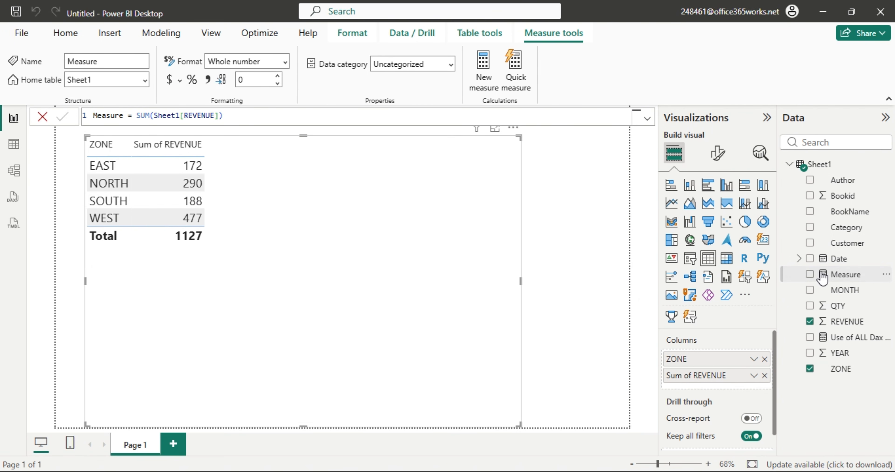
left_click_drag(841, 274, 339, 243)
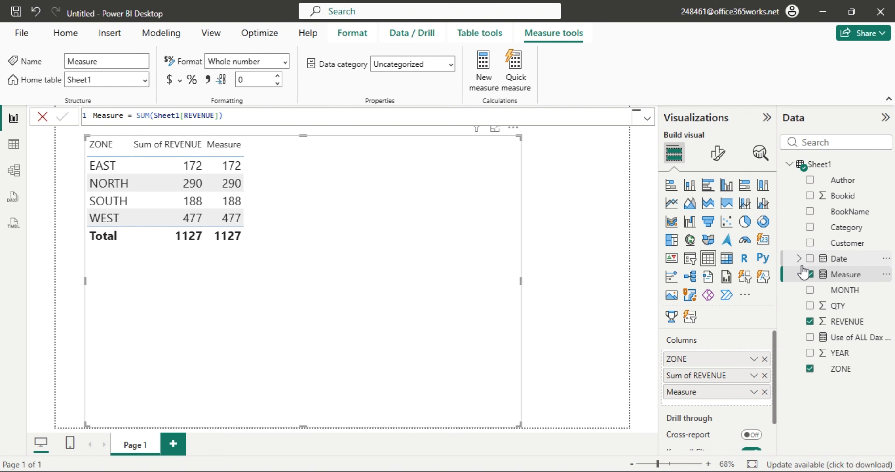
left_click(810, 275)
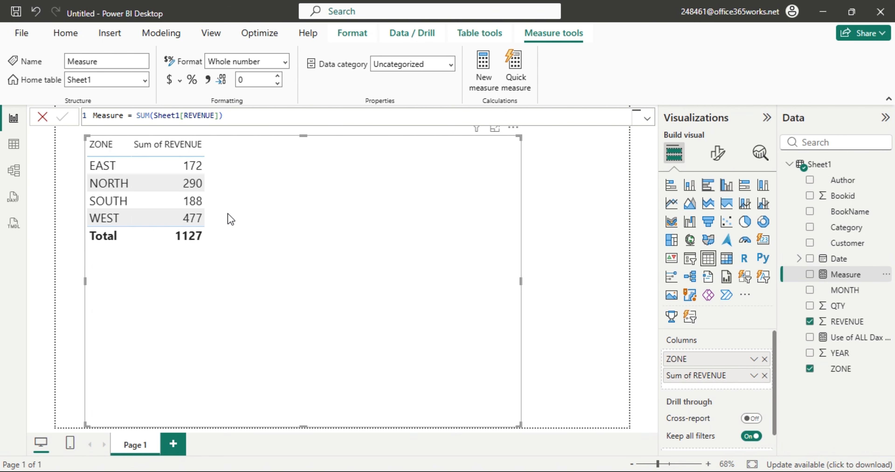
In Table view, select Measure in the Data pane to load its formula.
left_click(10, 149)
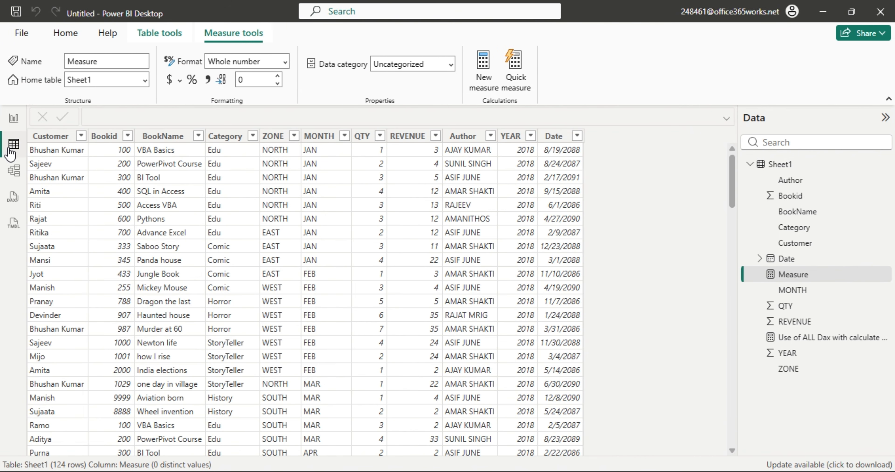
right_click(795, 278)
left_click(822, 329)
left_click(796, 276)
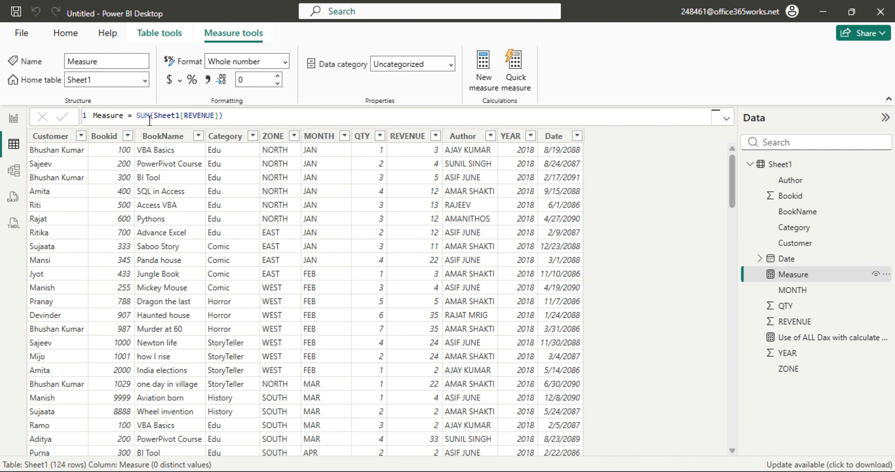
Append /[Use of ALL Dax with calculate dax] to SUM(Sheet1[REVENUE]) and commit the formula.
left_click(138, 115)
left_click_drag(138, 115, 236, 117)
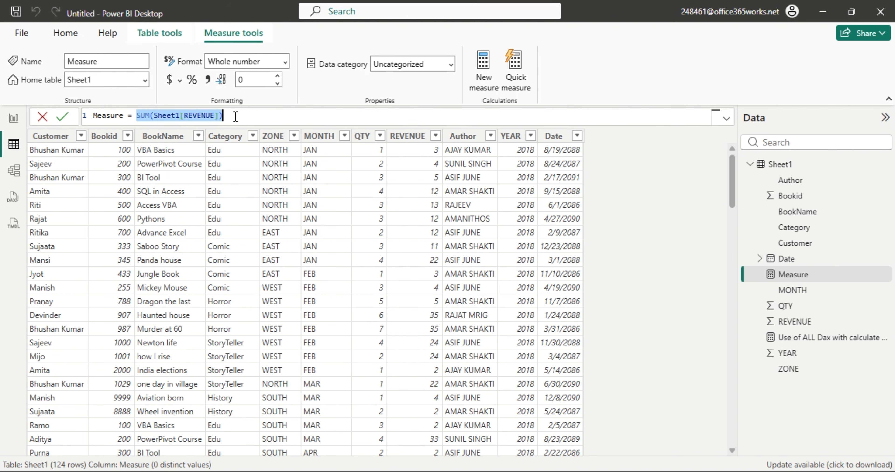
left_click(236, 117)
type(".")
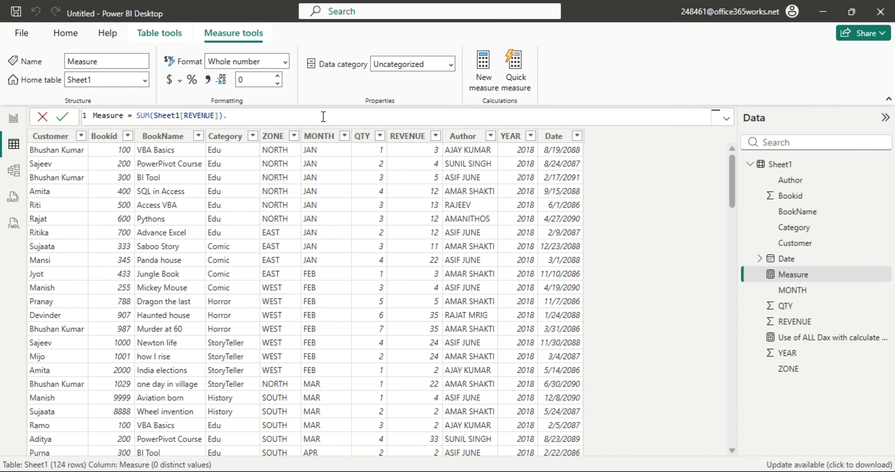
key("BackSpace")
type("/u")
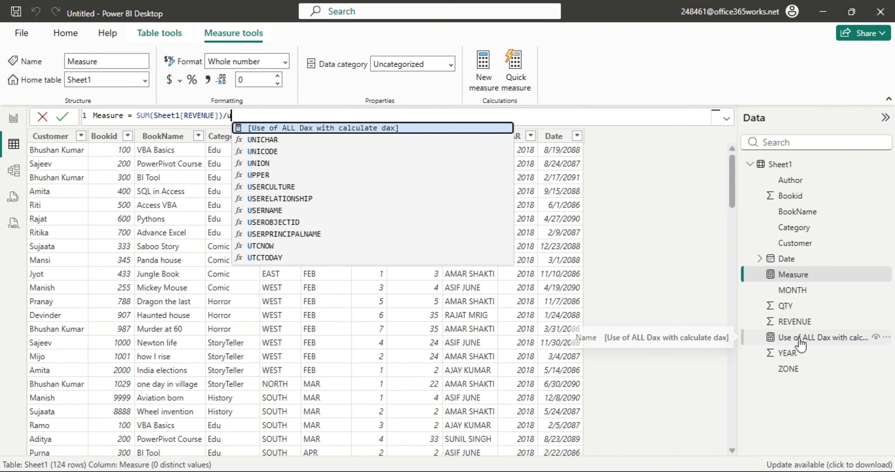
type("se")
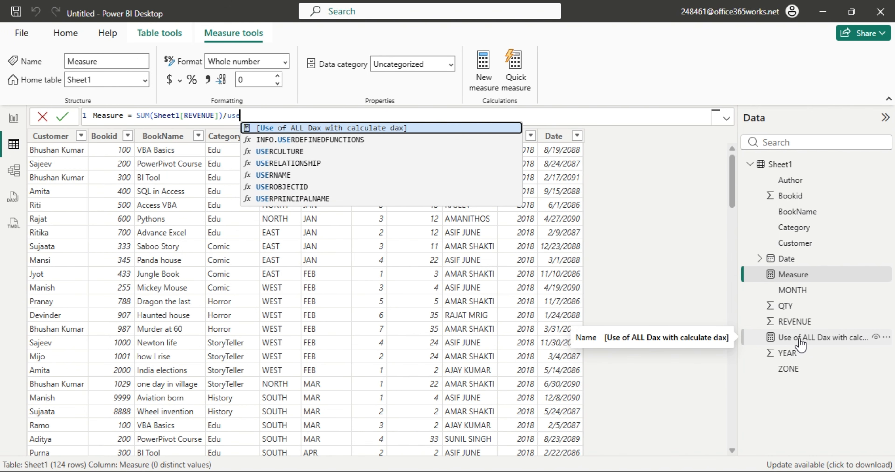
key("Tab")
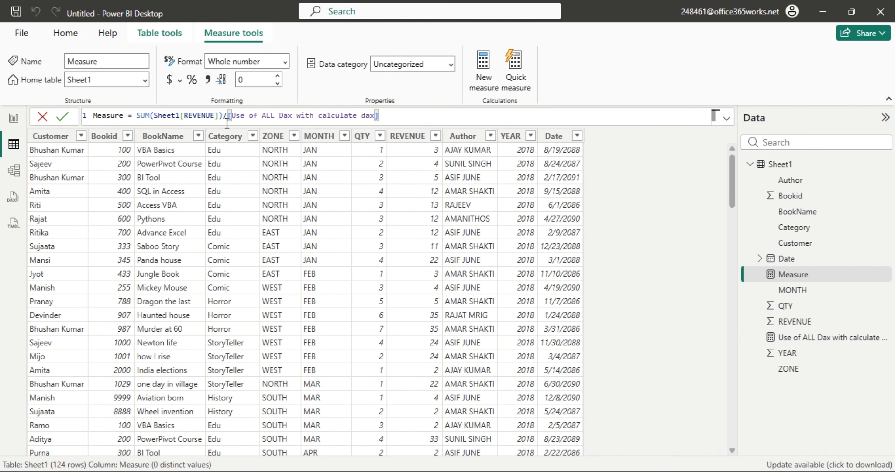
left_click(689, 70)
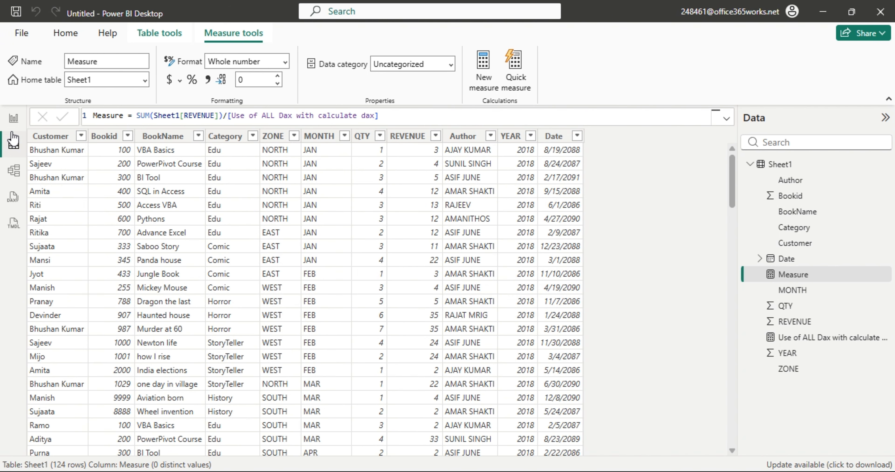
Add Measure as a column of the ZONE table visual, showing 0 per zone and 1 total.
left_click(14, 118)
left_click(240, 196)
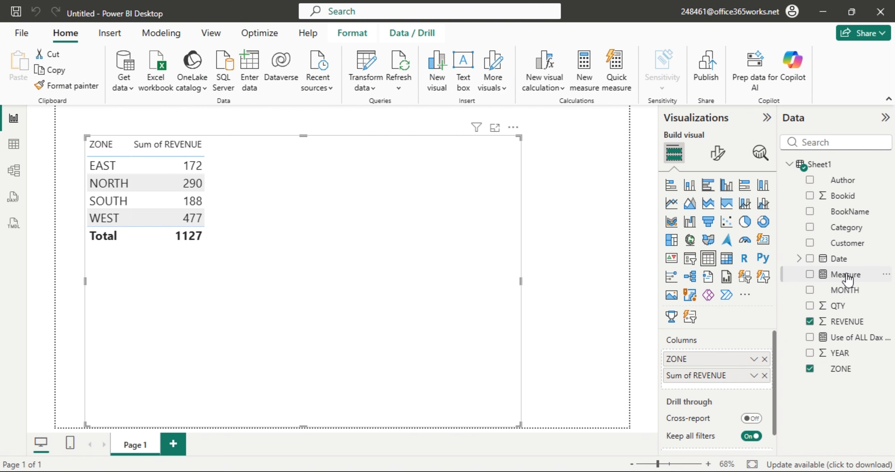
left_click_drag(847, 278, 334, 224)
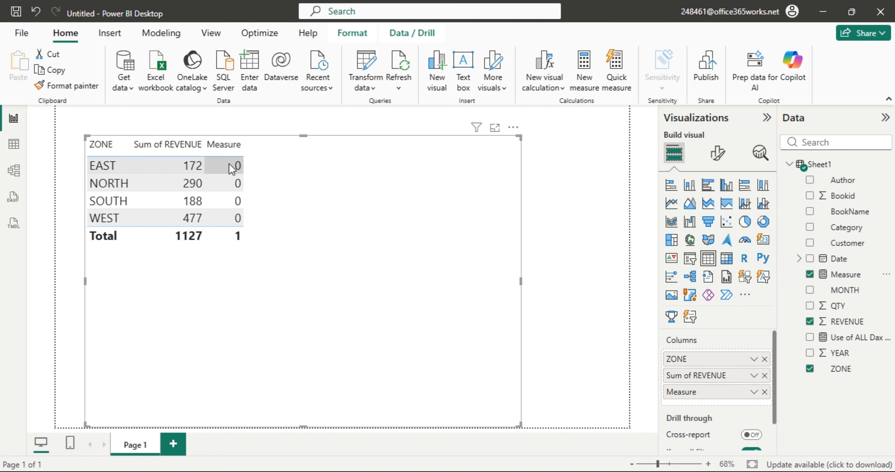
left_click(13, 145)
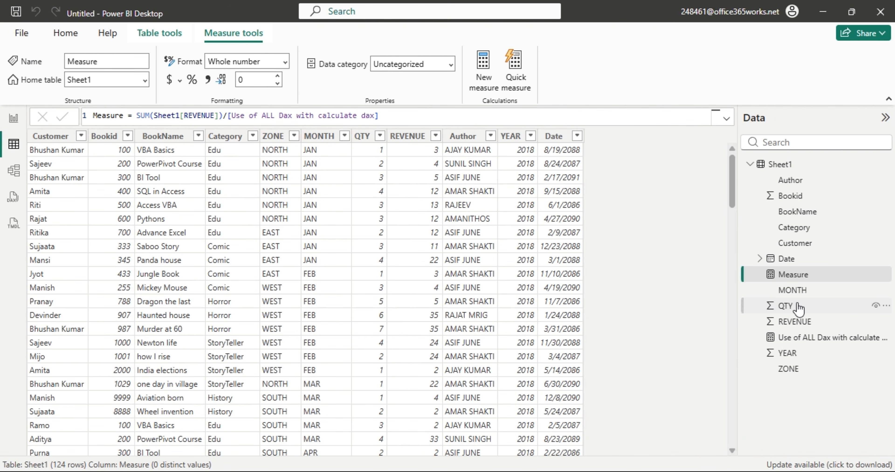
Format Measure as Percentage with 2 decimal places, showing EAST 15.26% through WEST 42.32%.
left_click(285, 62)
left_click(234, 155)
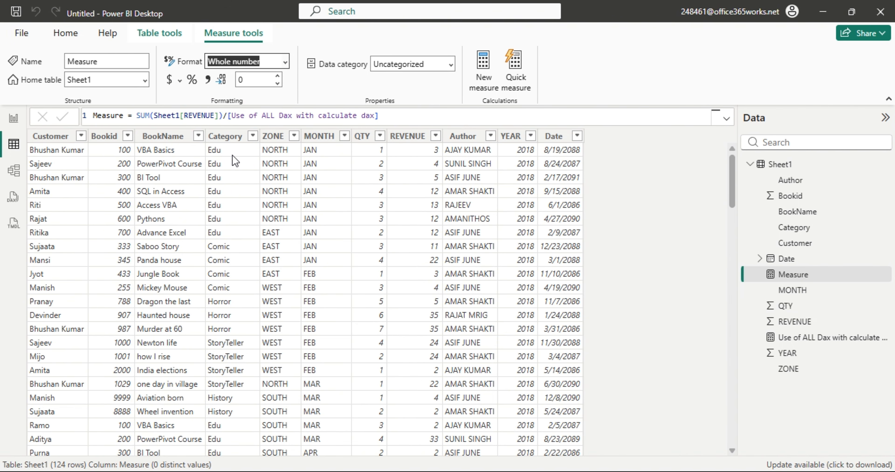
left_click(245, 83)
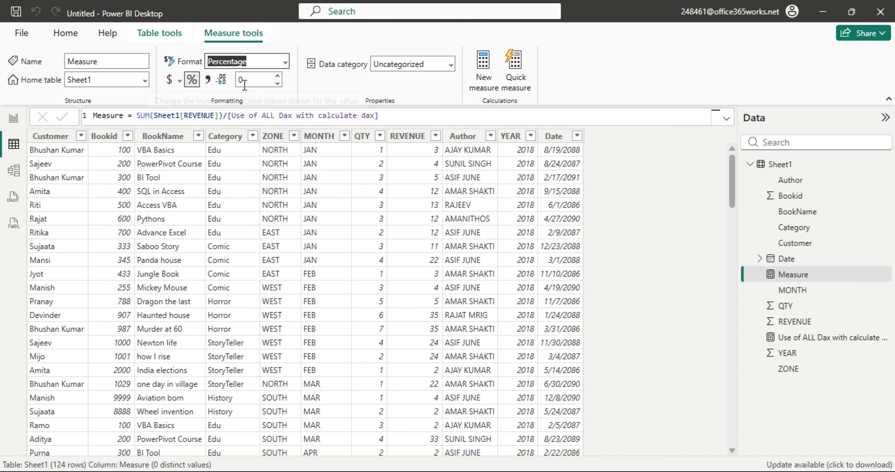
type("2")
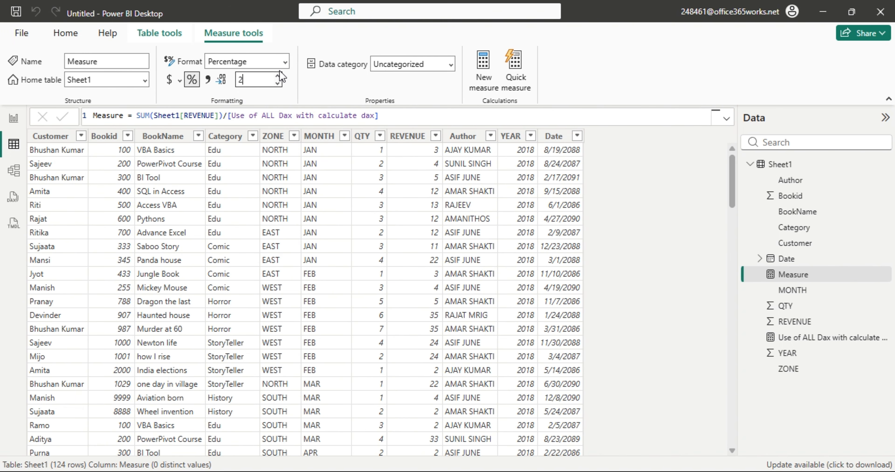
left_click(277, 83)
left_click(277, 84)
left_click(278, 75)
left_click(278, 76)
left_click(15, 118)
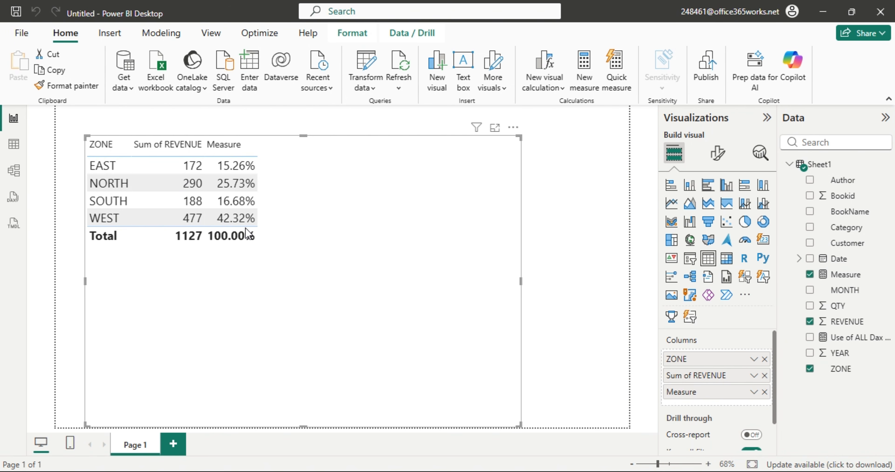
Set Measure to 1 decimal place so the table reads 15.3%, 25.7%, 16.7%, 42.3%, 100.0%.
left_click(14, 146)
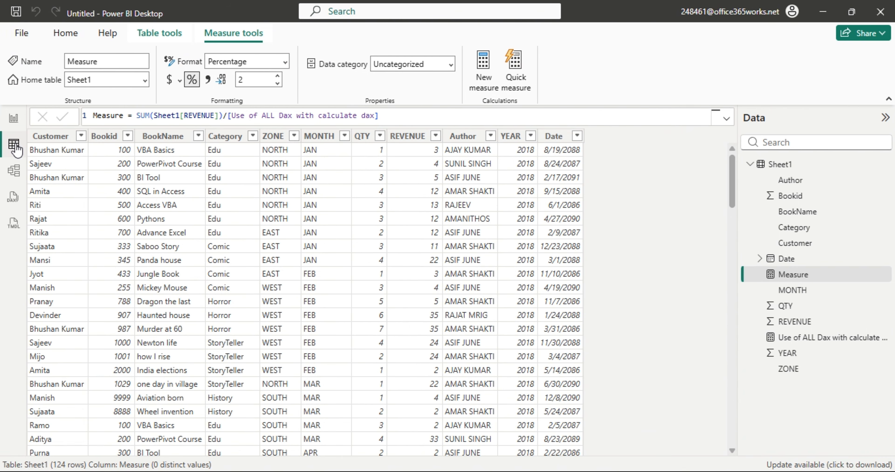
double_click(250, 81)
type("1")
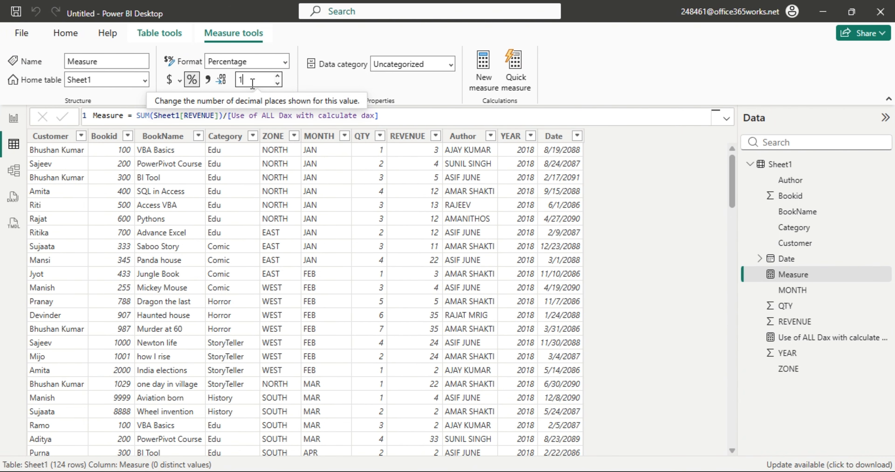
left_click(591, 81)
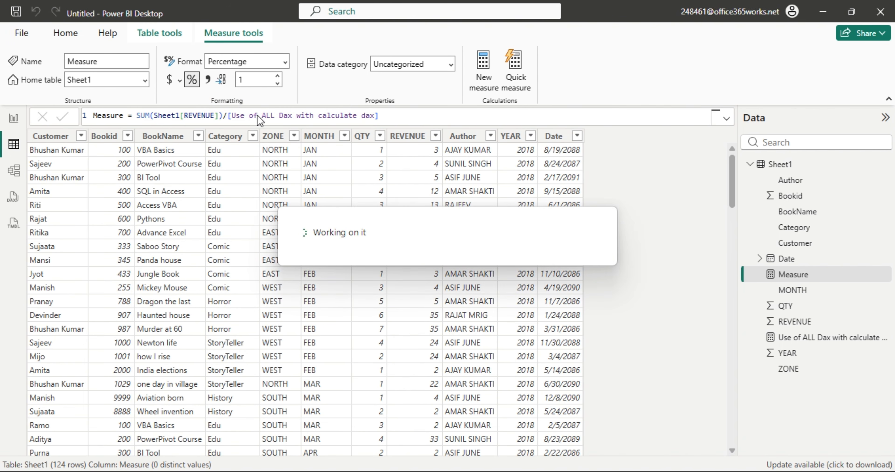
left_click(14, 119)
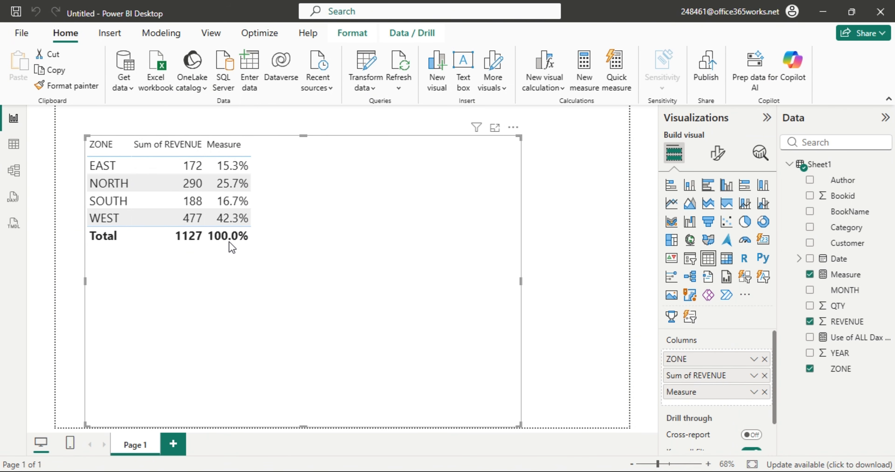
left_click(7, 153)
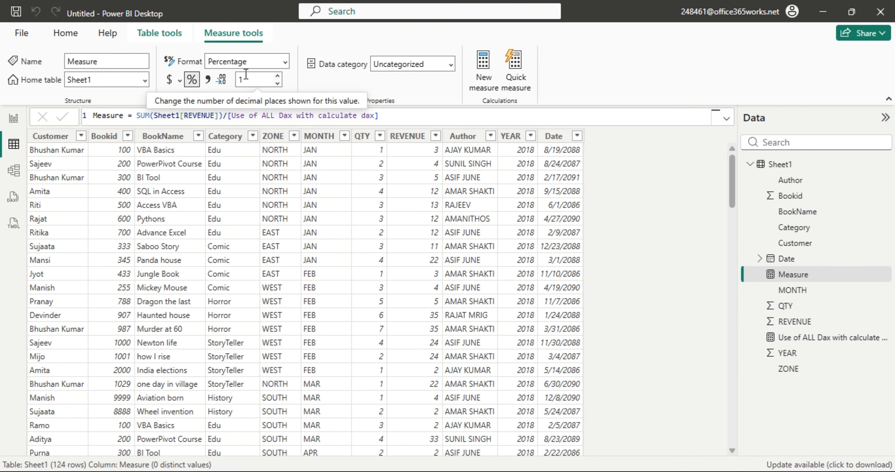
left_click(13, 119)
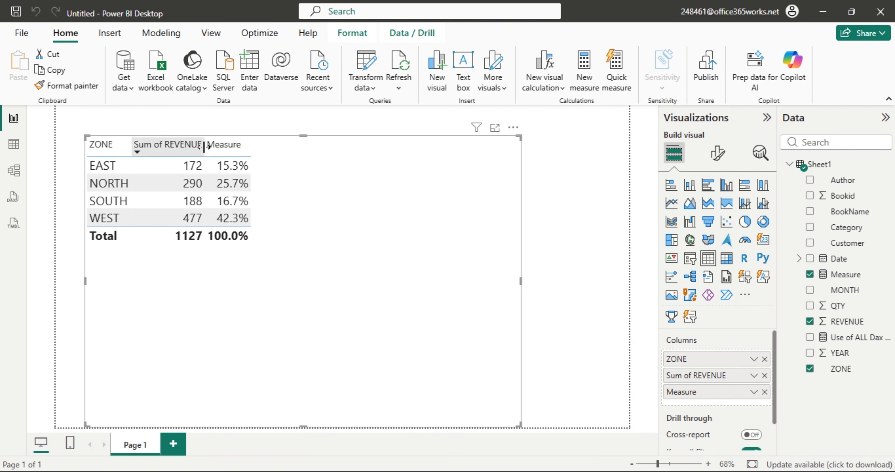
Widen the Sum of REVENUE column and shrink the table visual, lowering its top edge.
left_click_drag(205, 145, 295, 145)
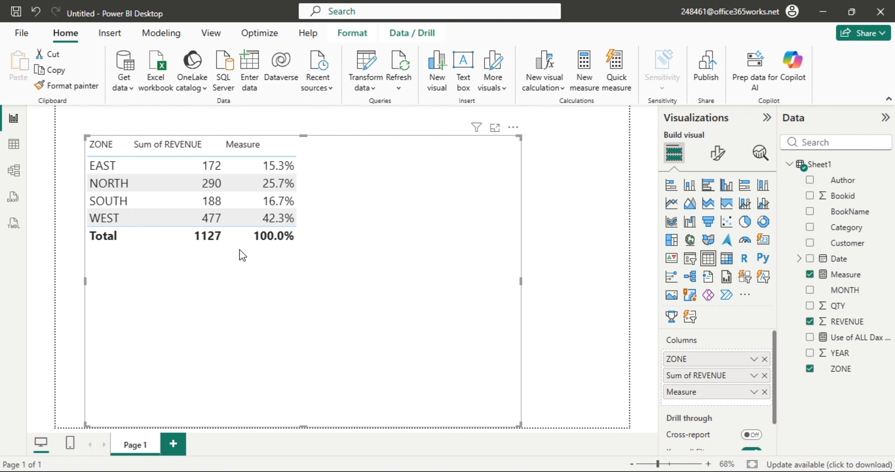
left_click(513, 128)
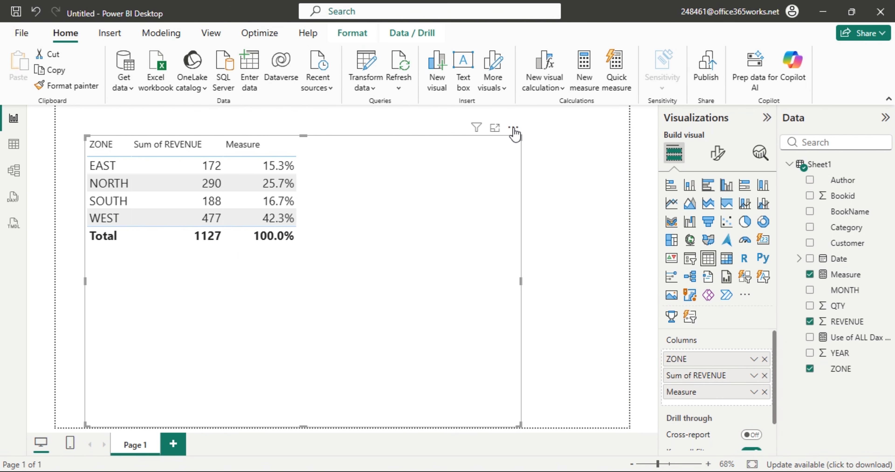
left_click(445, 195)
left_click_drag(520, 139, 507, 212)
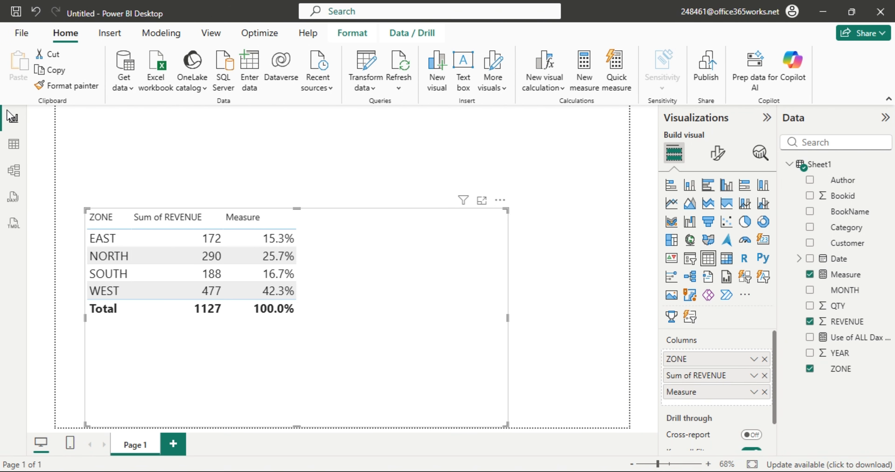
In Table view, start a new calculated table using the FILTER function.
left_click(13, 144)
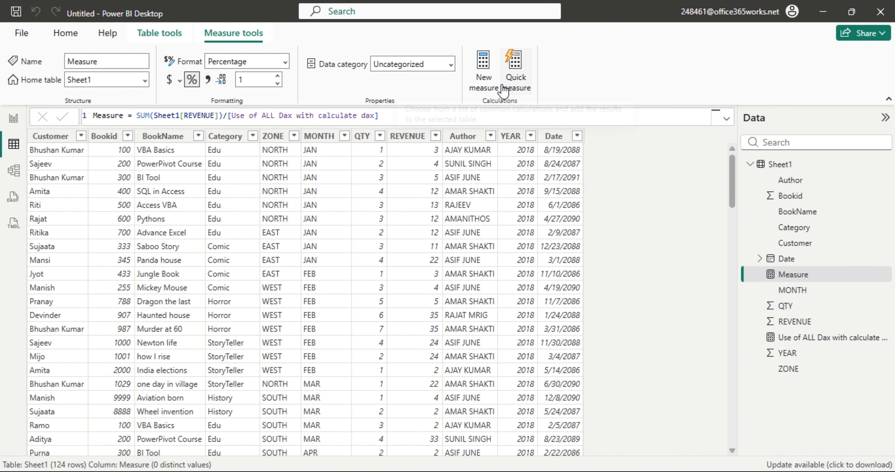
left_click(65, 33)
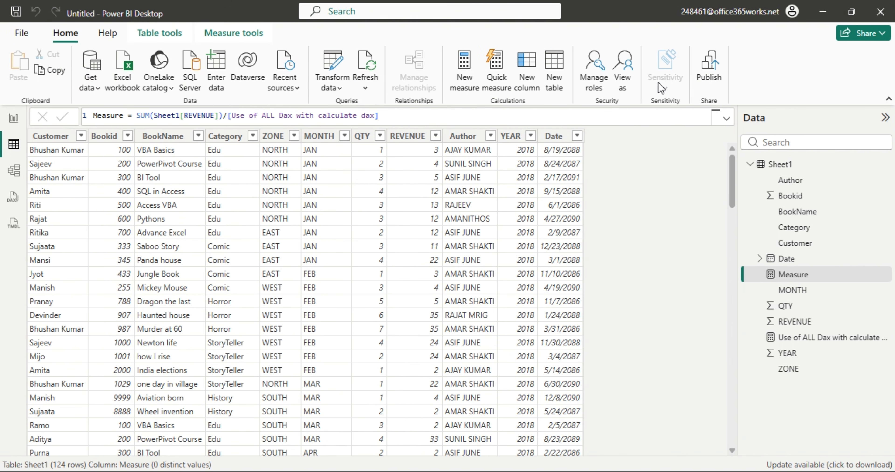
left_click(554, 73)
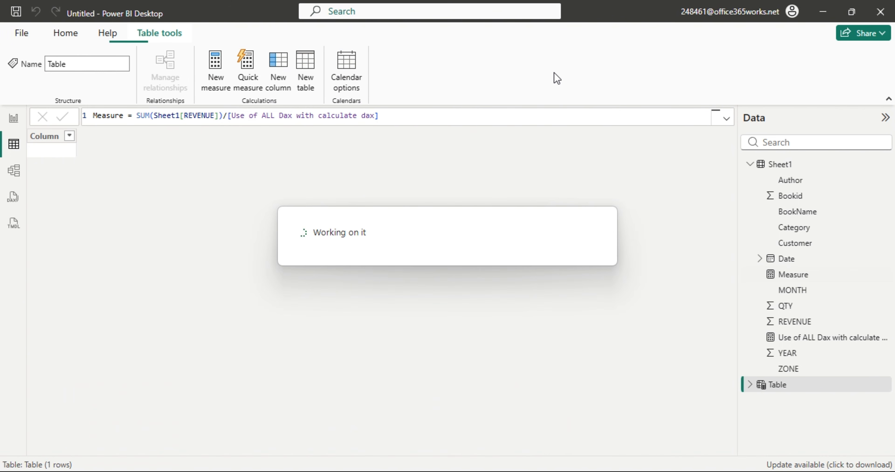
left_click(186, 115)
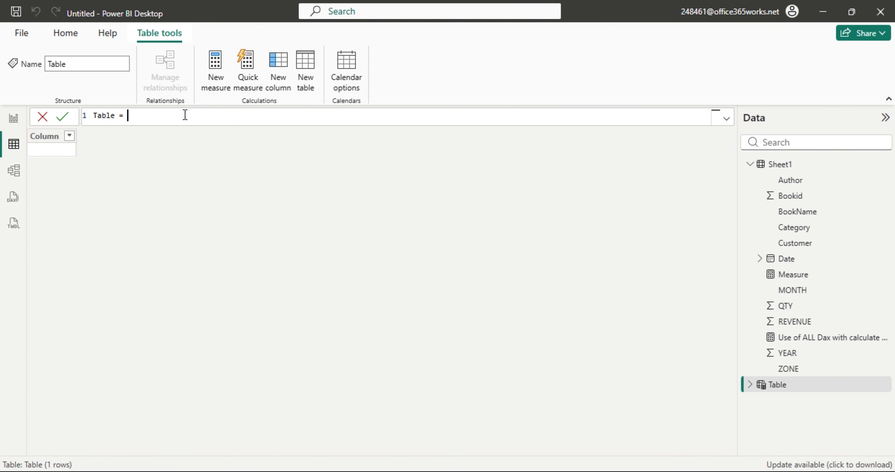
type("fil")
key("Tab")
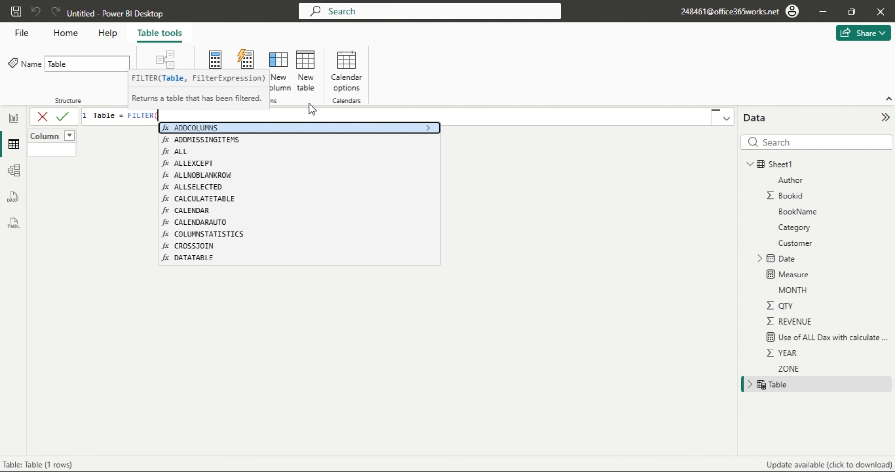
Delete the unfinished FILTER formula to discard the new table.
left_click_drag(172, 117, 93, 116)
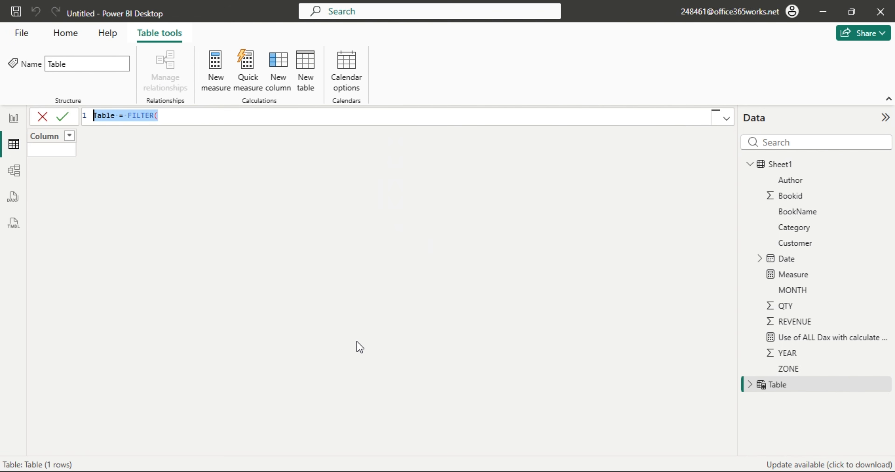
key("BackSpace")
key("Return")
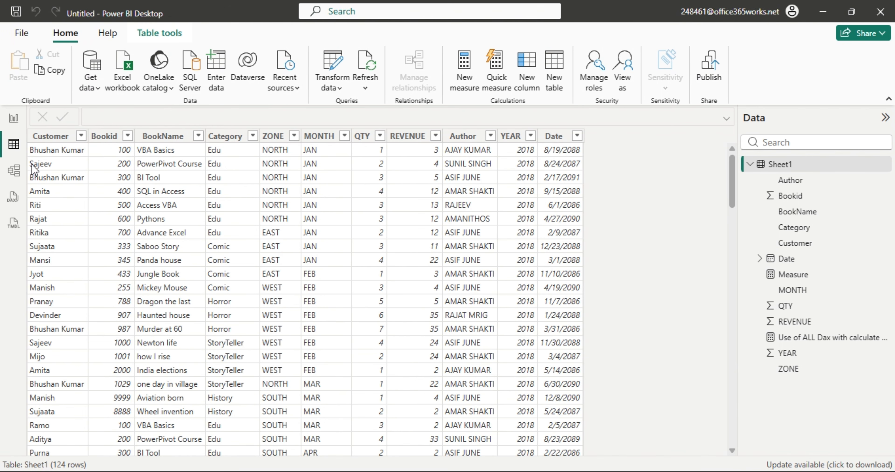
Visit the report page, then create a new calculated table named Table from Table tools.
left_click(15, 120)
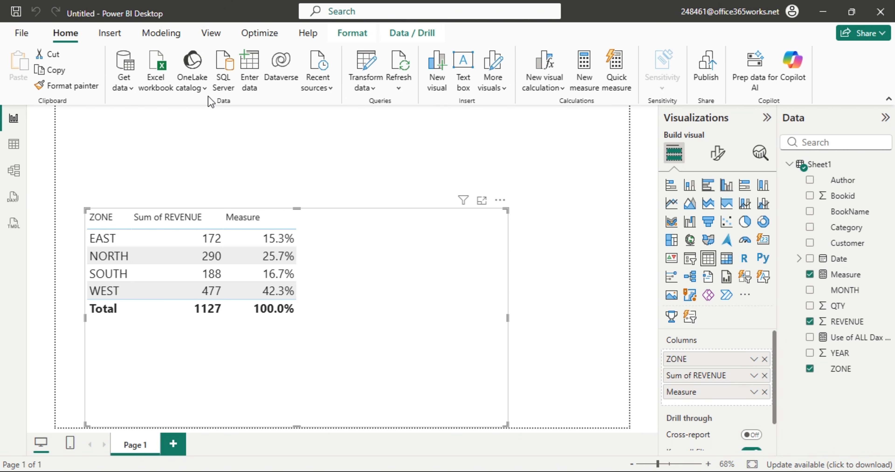
left_click(14, 144)
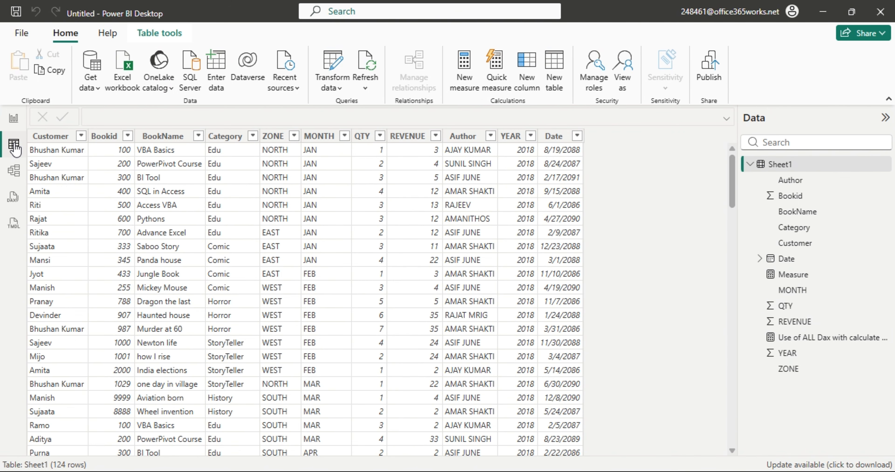
left_click(173, 39)
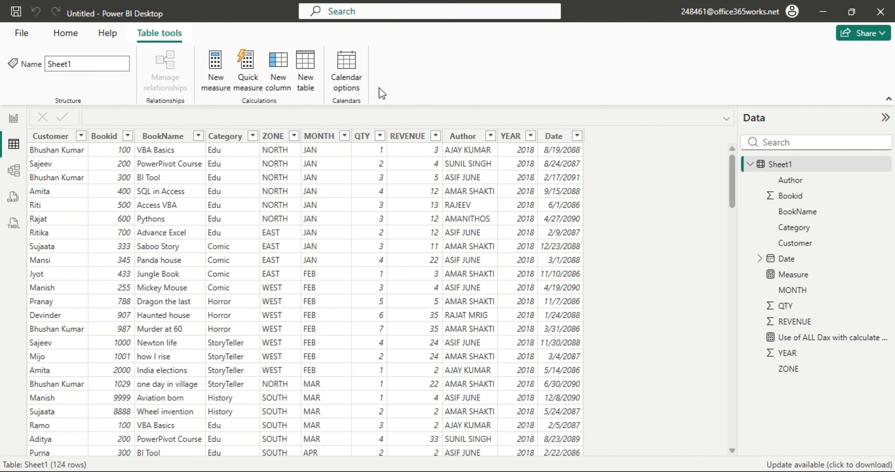
left_click(309, 79)
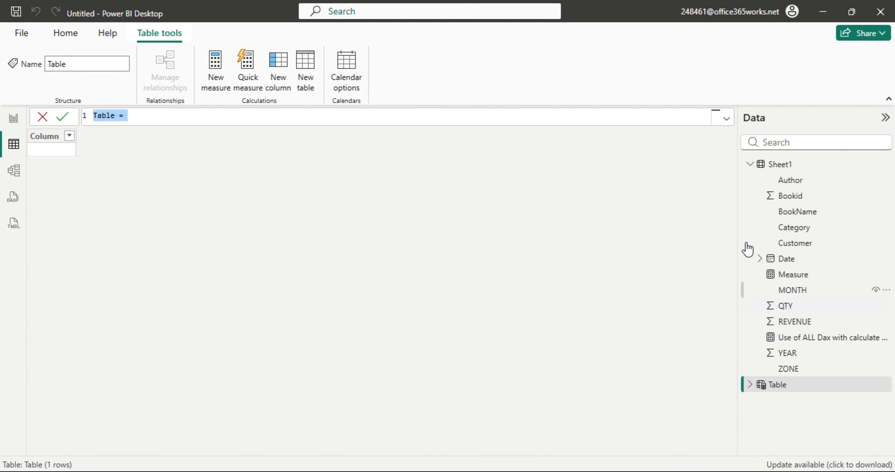
Set the formula to Table = Sheet1, copying all 124 rows, then add a new calculated column.
left_click(149, 118)
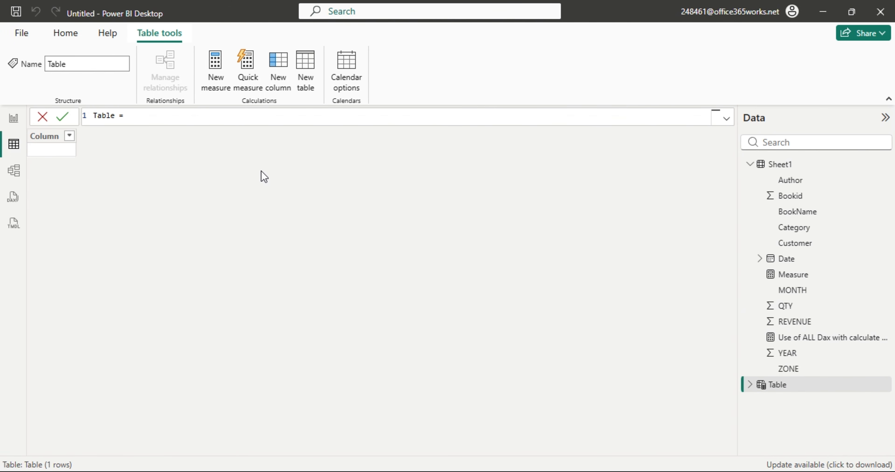
type("Sheet1")
key("Return")
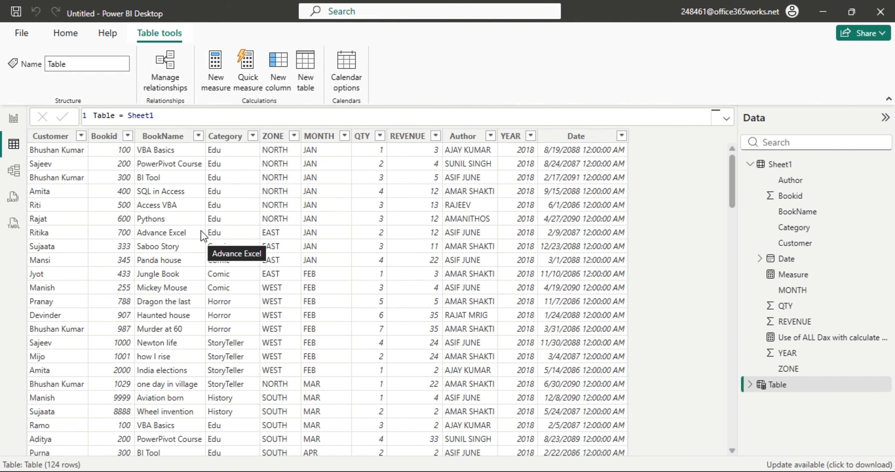
left_click(159, 117)
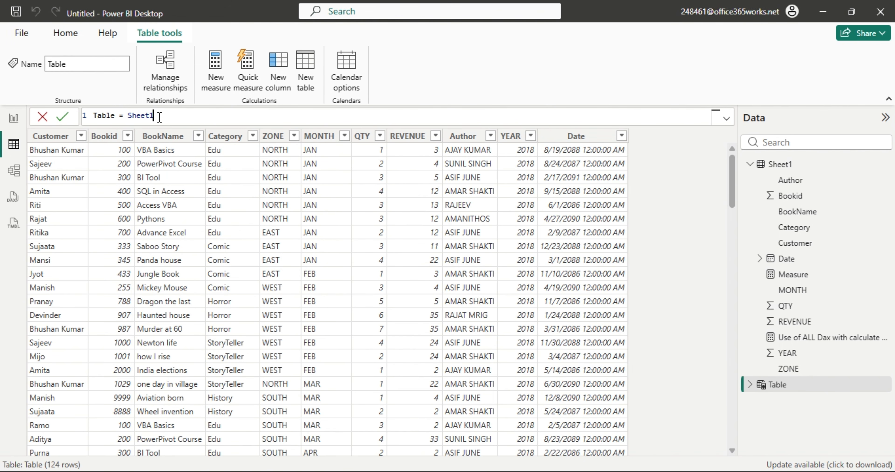
double_click(160, 117)
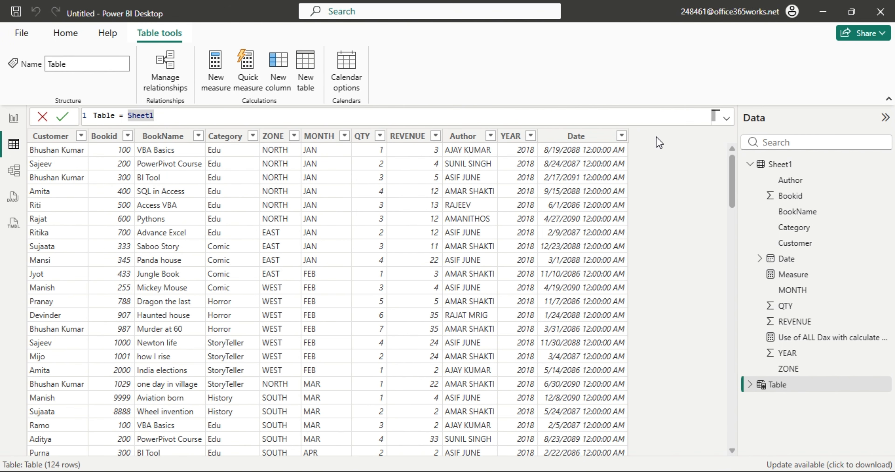
left_click(283, 84)
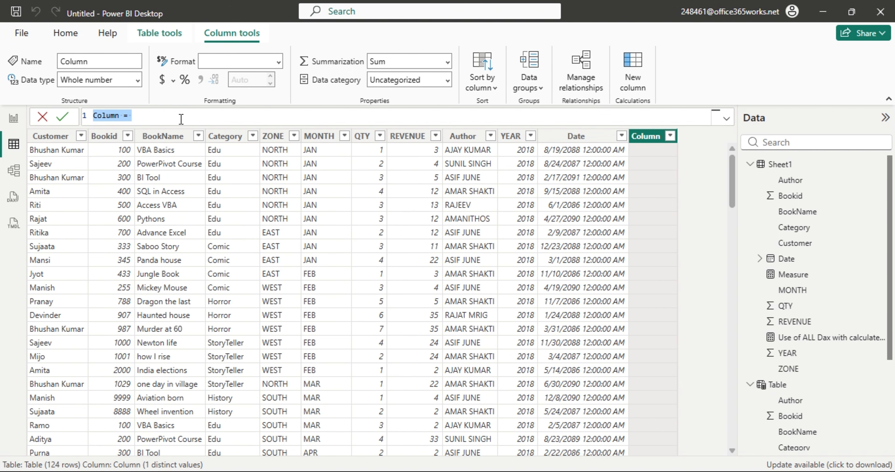
Abandon the new column and reselect Table, keeping its Table = Sheet1 formula.
left_click(775, 385)
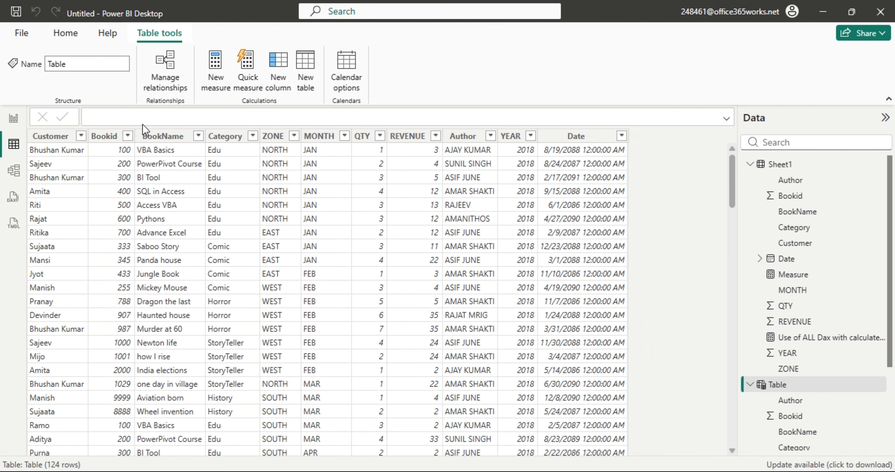
left_click_drag(130, 111, 183, 118)
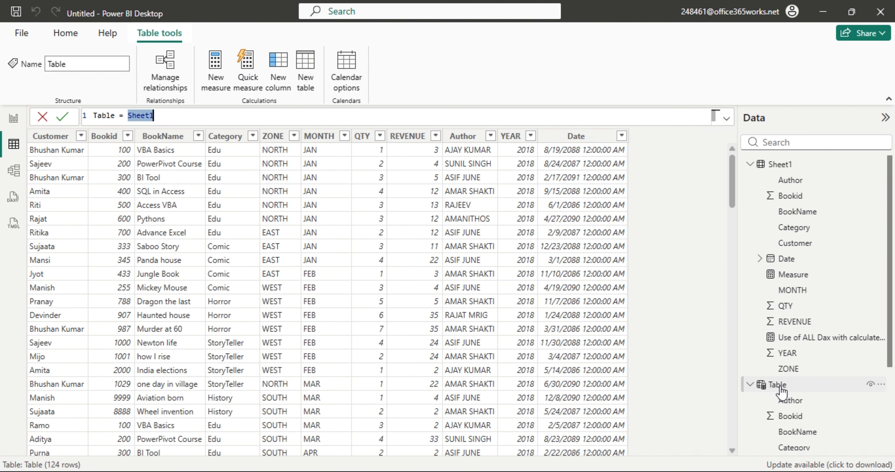
right_click(792, 389)
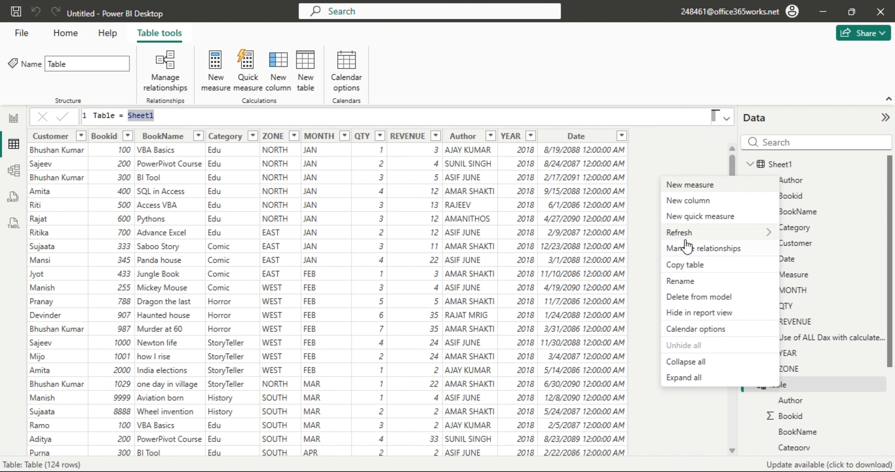
left_click(761, 433)
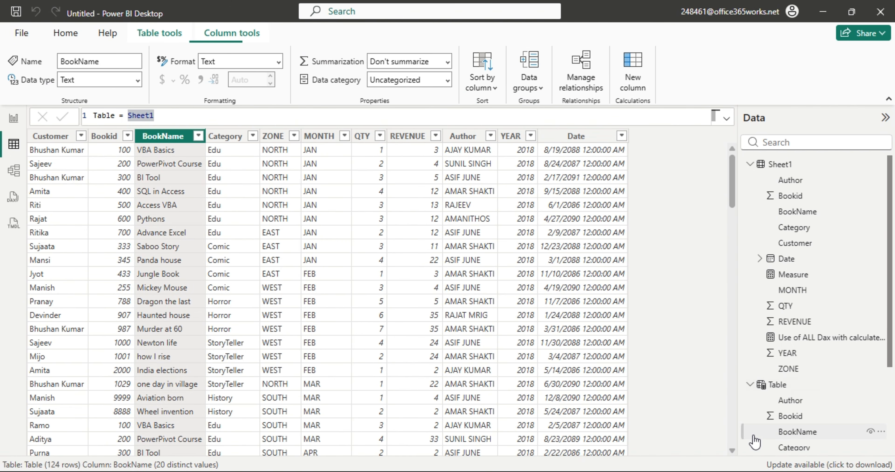
left_click(782, 385)
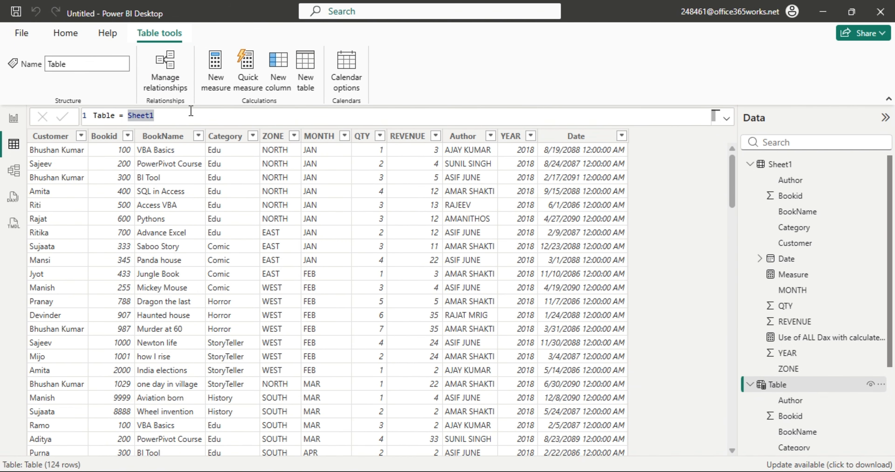
Try a CALCULATETABLE formula, cancel it with Esc, then choose Delete from model for Table.
left_click_drag(155, 116, 130, 118)
type("cal")
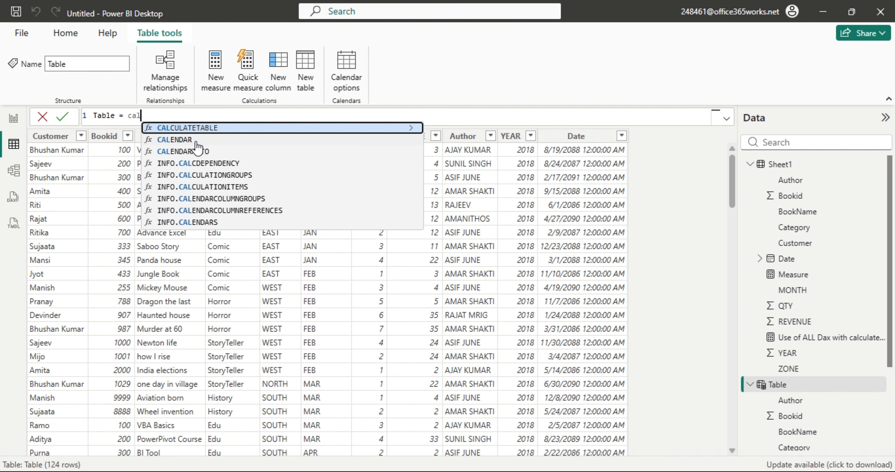
key("Tab")
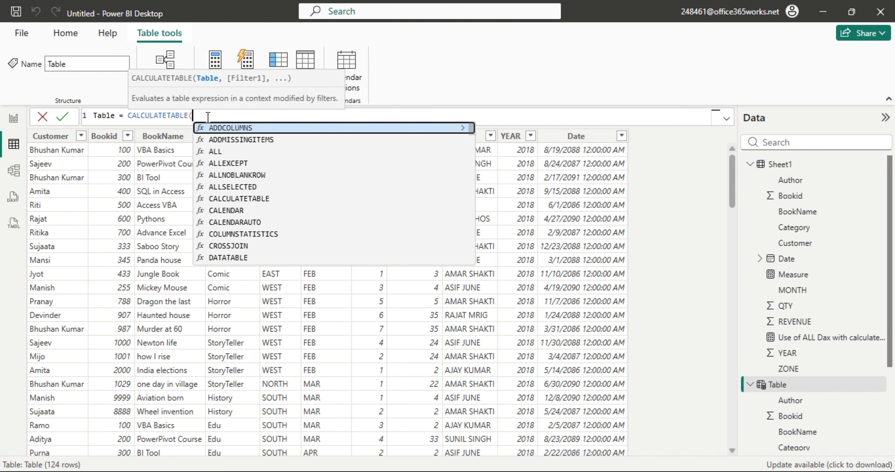
left_click_drag(208, 116, 89, 116)
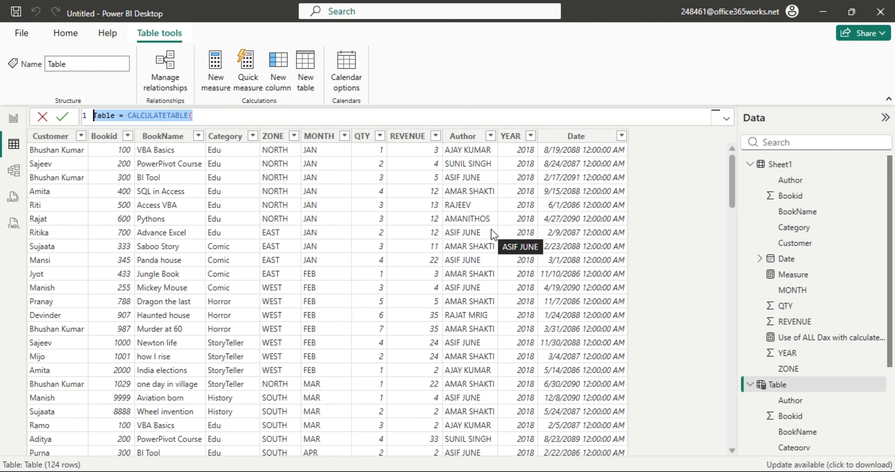
key("Escape")
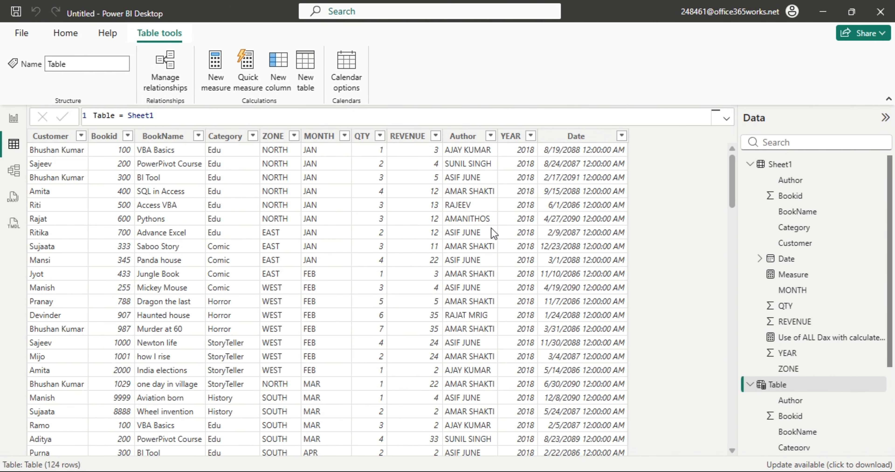
right_click(775, 387)
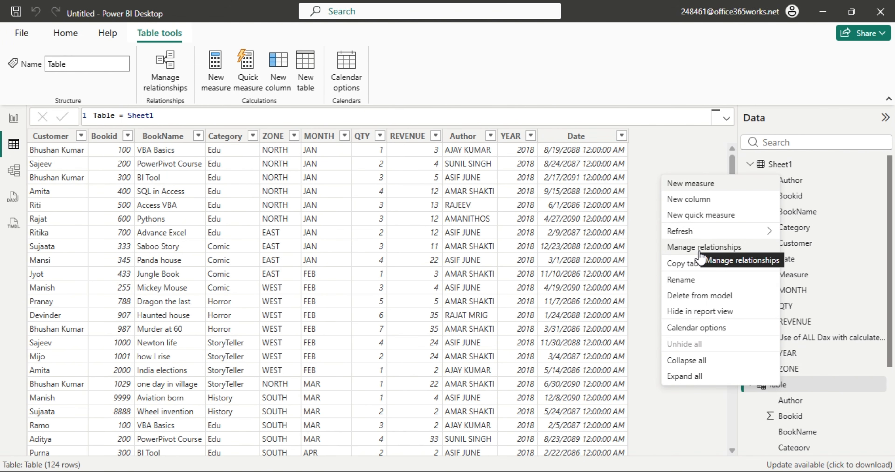
left_click(702, 297)
Confirm Yes in the Delete table dialog, leaving only Sheet1 in the model.
left_click(518, 276)
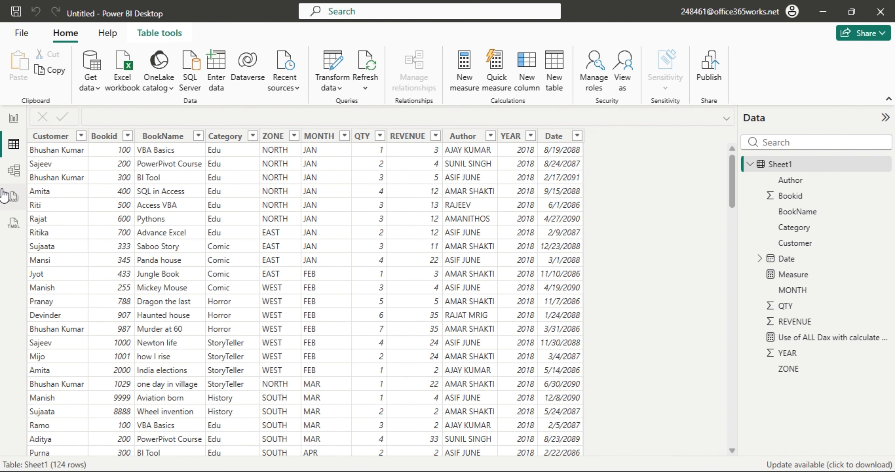
On the report page, add the Use of ALL Dax with calculate dax measure to the ZONE table.
left_click(13, 118)
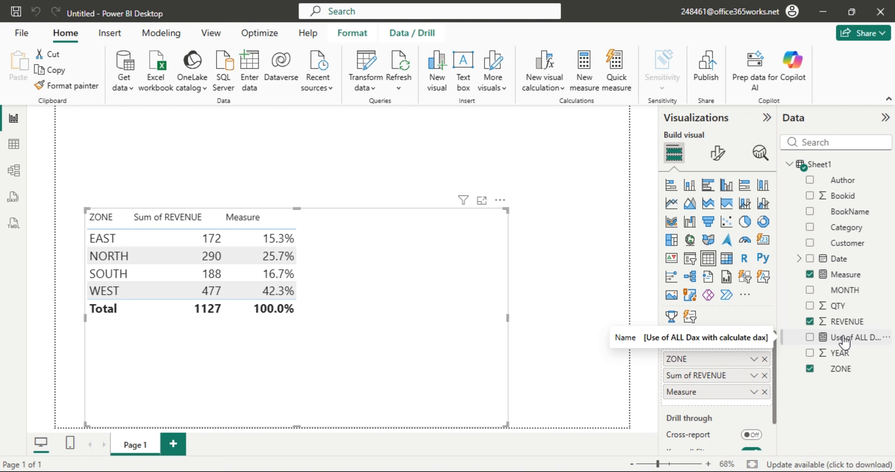
left_click_drag(847, 342, 753, 386)
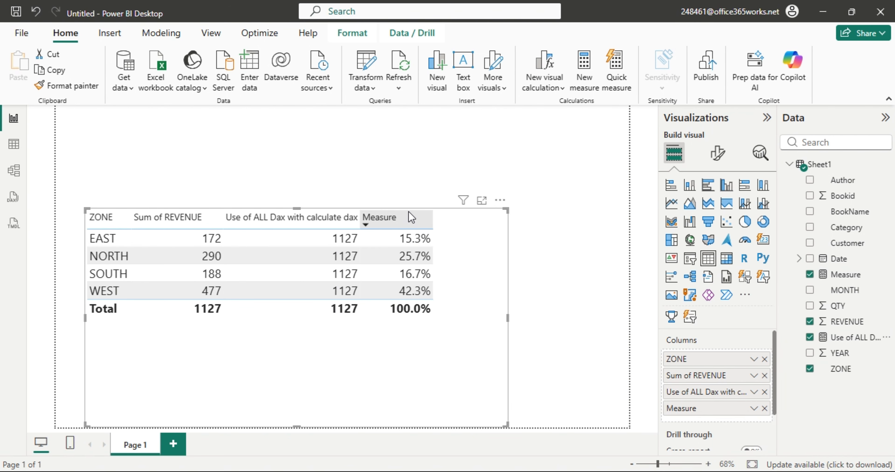
left_click(537, 155)
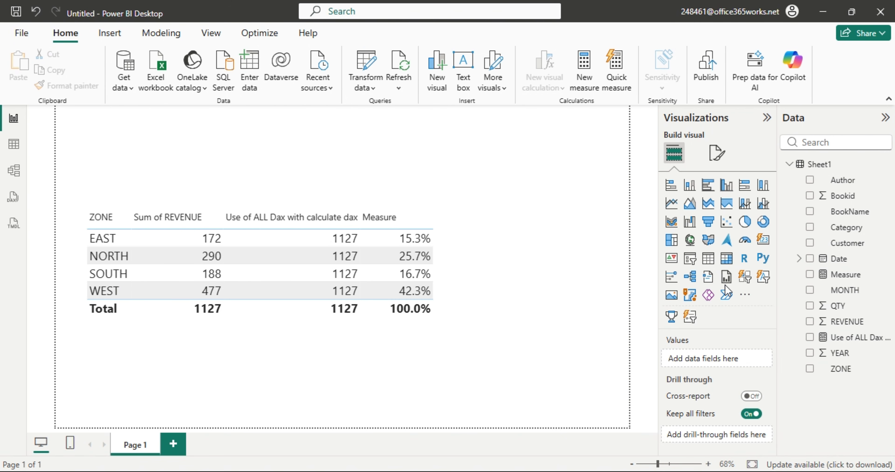
Insert a slicer and resize it into a small box at the page's top right.
left_click(690, 259)
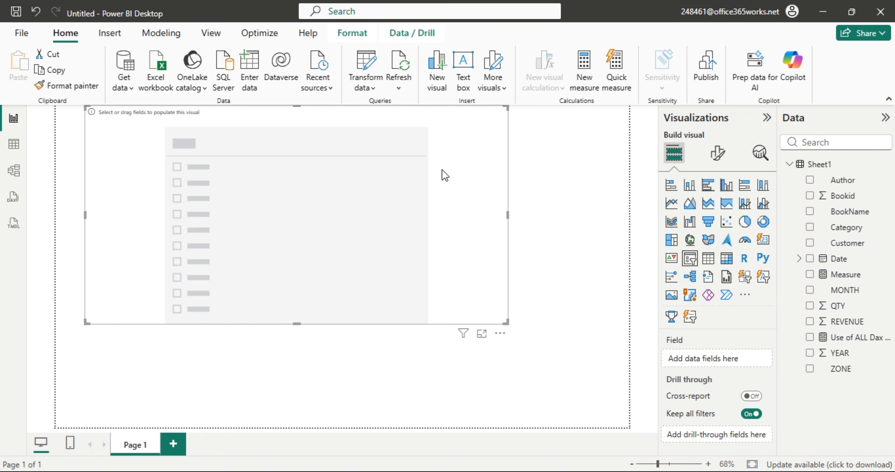
left_click_drag(81, 215, 417, 216)
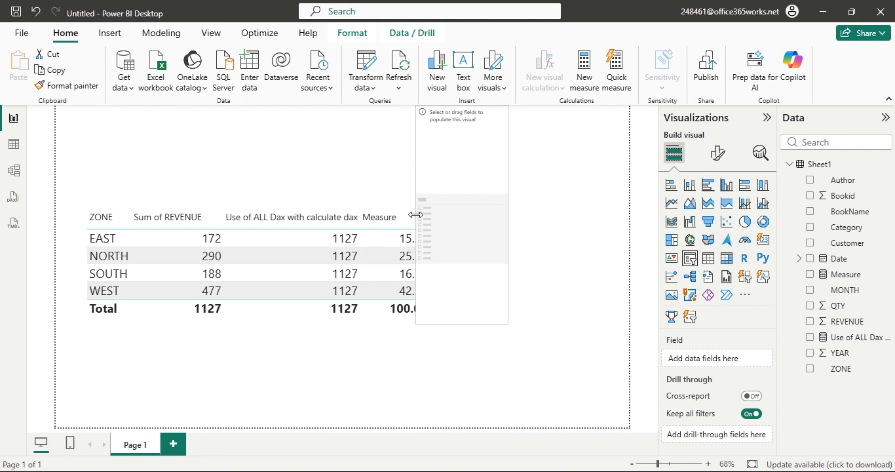
left_click_drag(509, 221, 616, 219)
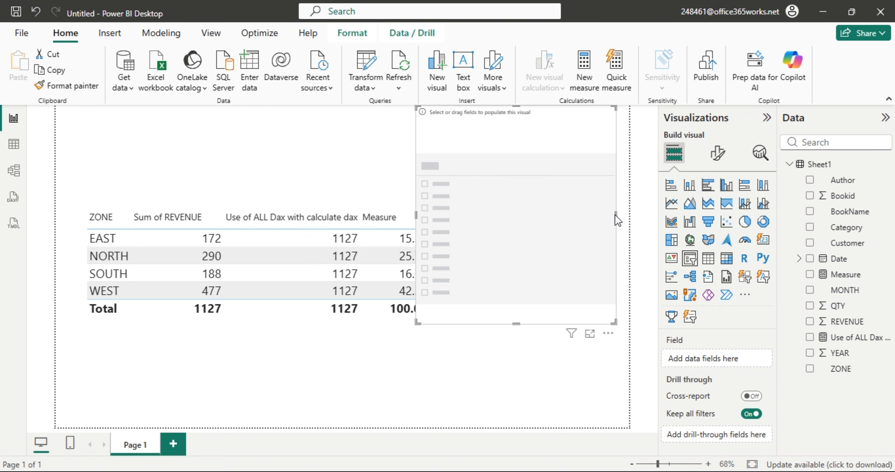
left_click_drag(521, 325, 545, 208)
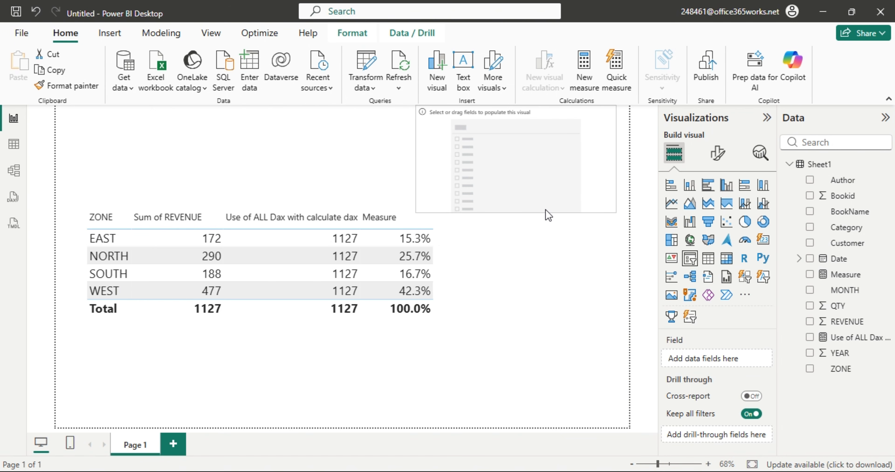
left_click_drag(491, 159, 545, 166)
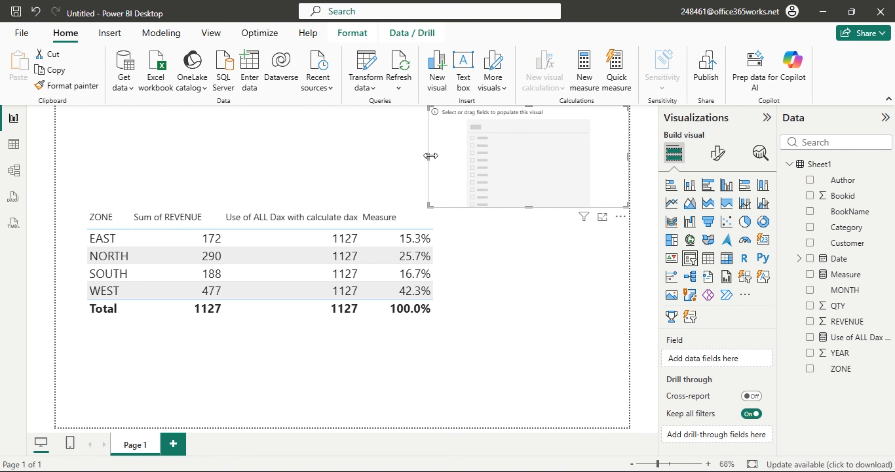
left_click_drag(430, 158, 509, 159)
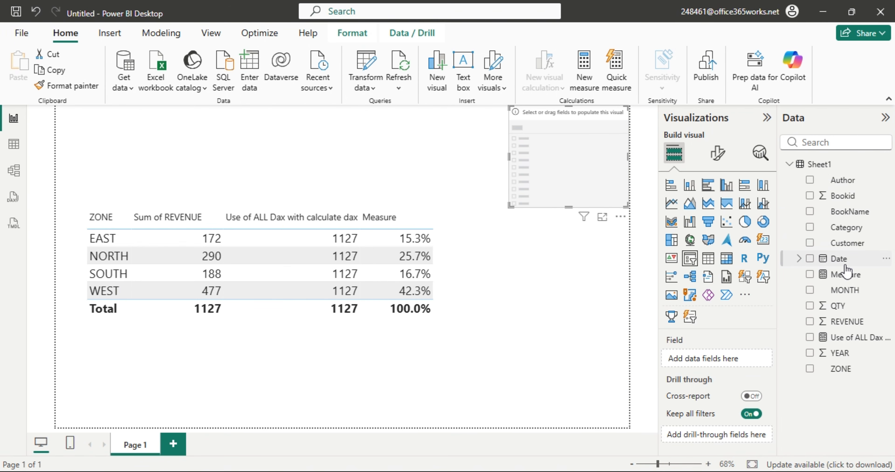
Fill the slicer with Category and filter the zone table to Edu and History.
left_click_drag(844, 229, 584, 172)
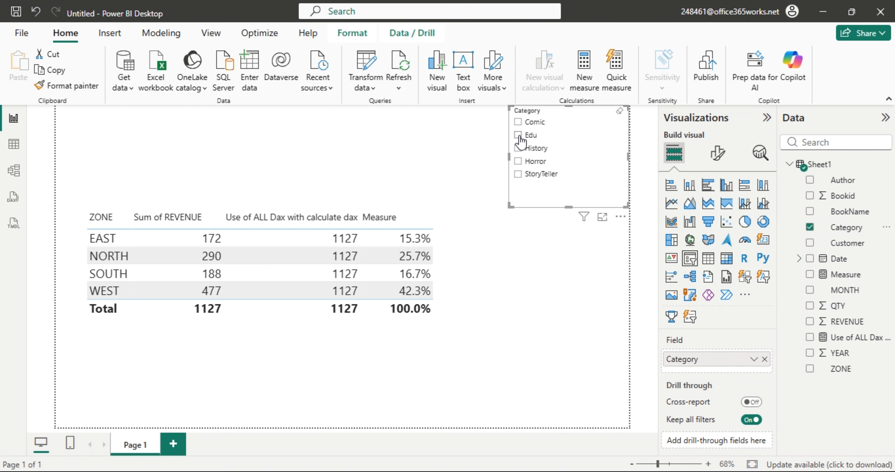
left_click(518, 135)
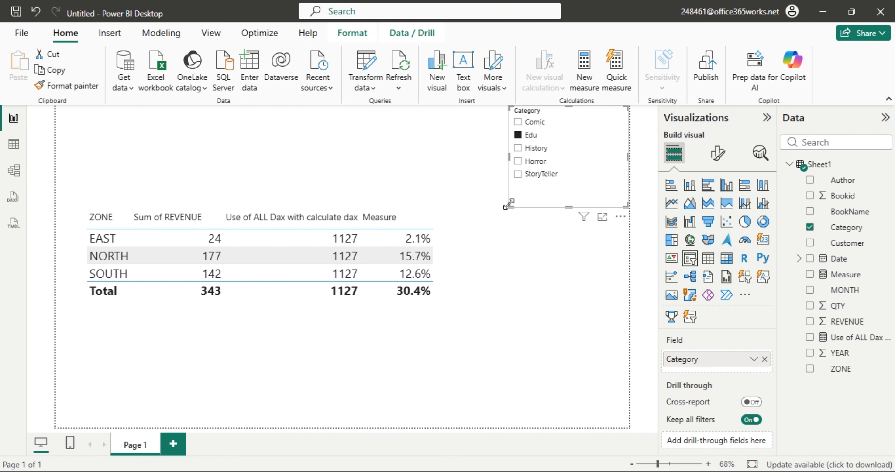
left_click_drag(509, 205, 509, 188)
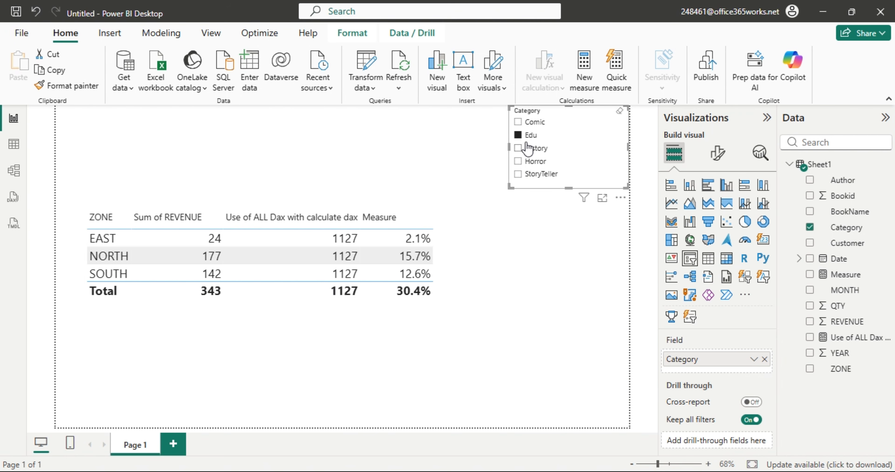
left_click(519, 149)
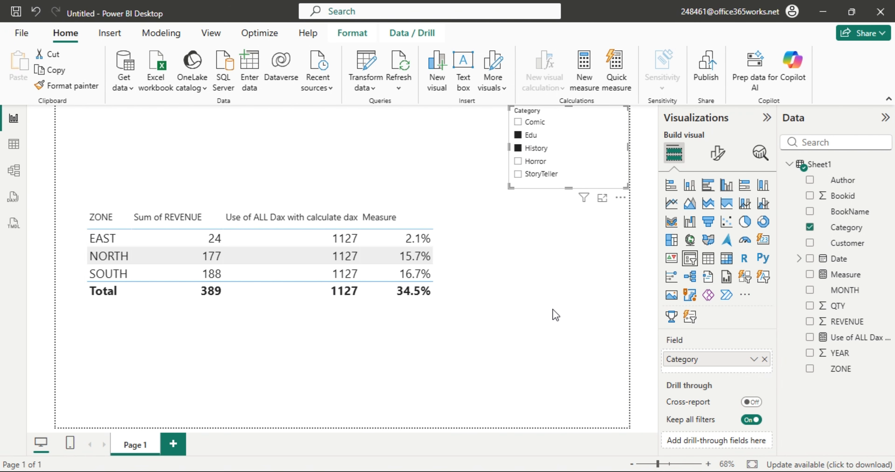
left_click(546, 290)
left_click(485, 314)
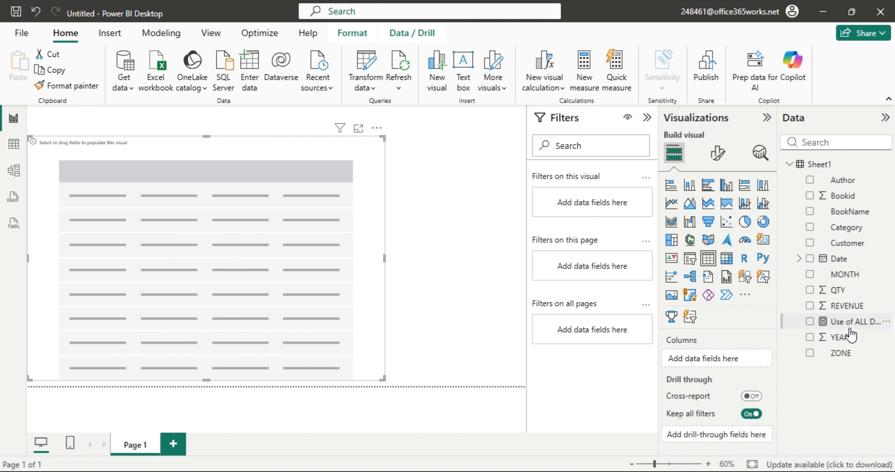
Add Author and the Use of ALL Dax measure to the new table, showing 1127 per author.
left_click_drag(848, 181, 254, 281)
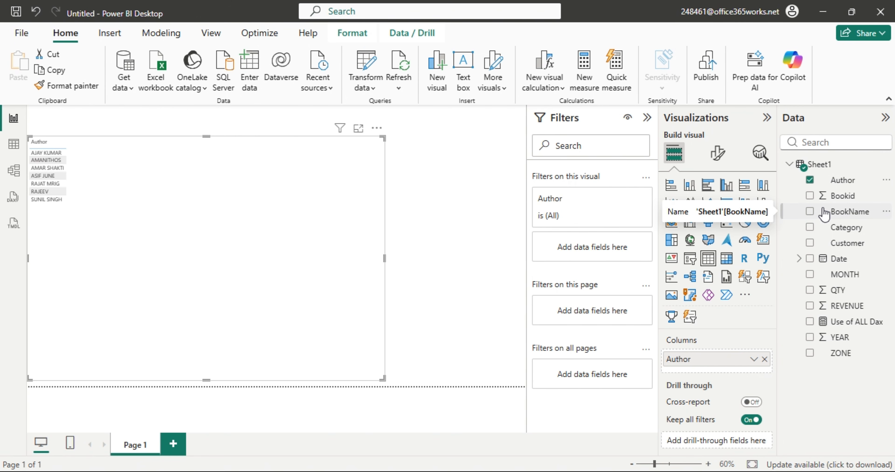
left_click_drag(843, 326, 166, 243)
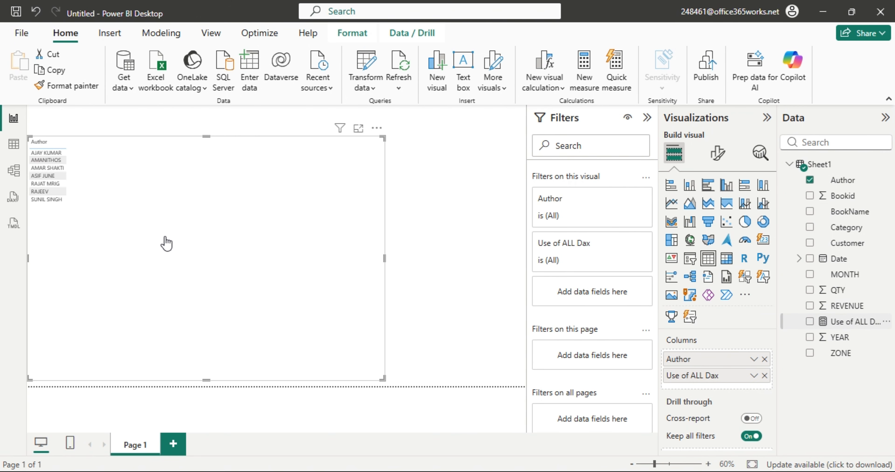
Set the author table's value font size to 15.
left_click(717, 153)
left_click(683, 325)
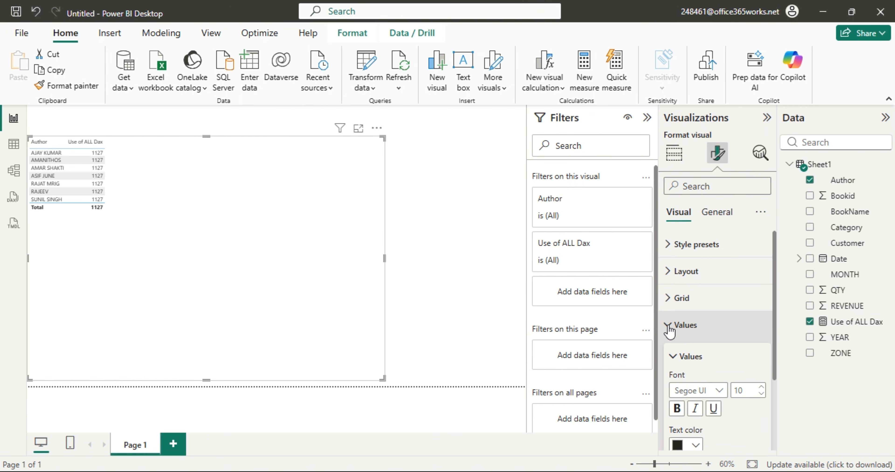
double_click(745, 392)
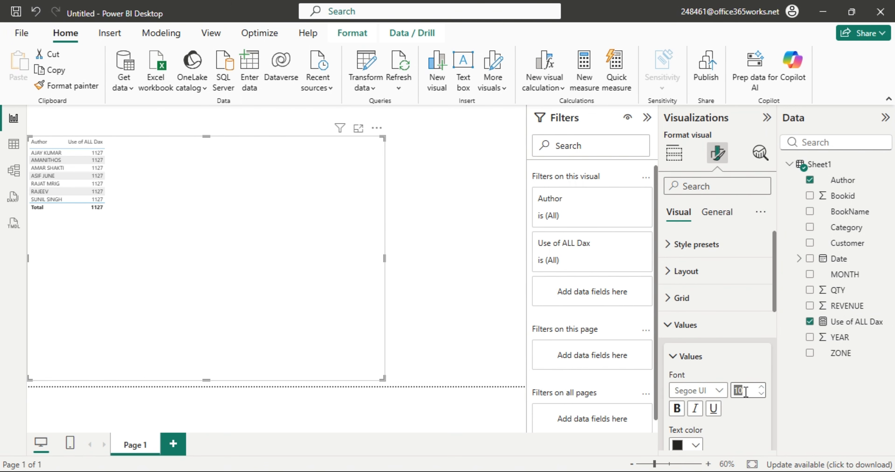
type("15")
key("Return")
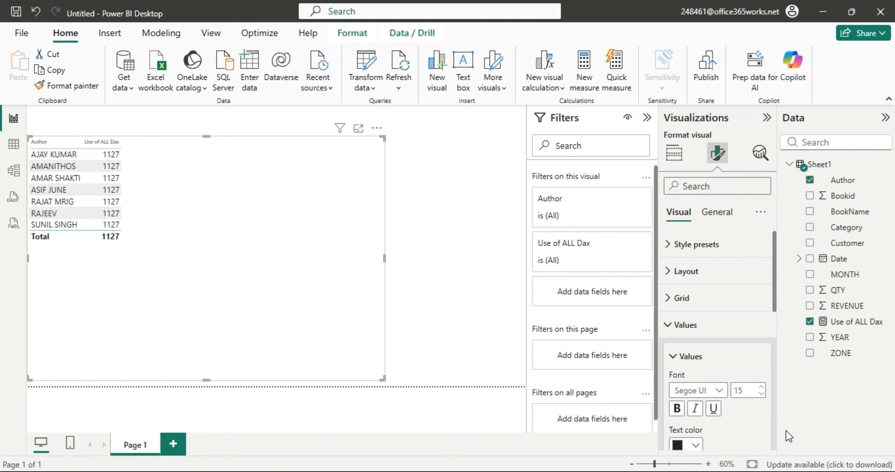
double_click(745, 394)
left_click(268, 205)
left_click(674, 325)
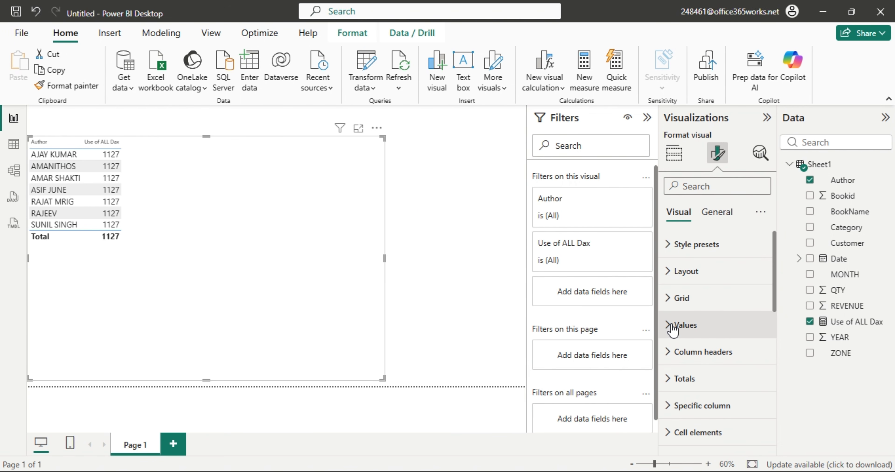
Set the column header font size to 15 and narrow the table slightly.
left_click(672, 363)
double_click(744, 417)
type("1")
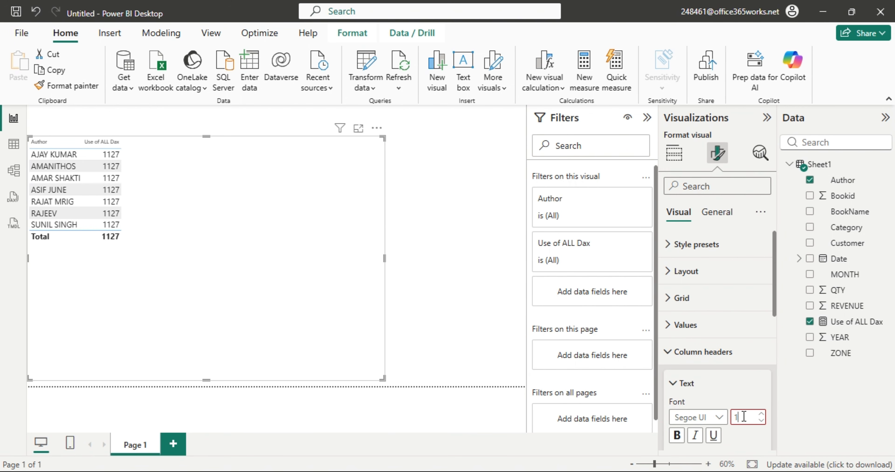
type("5")
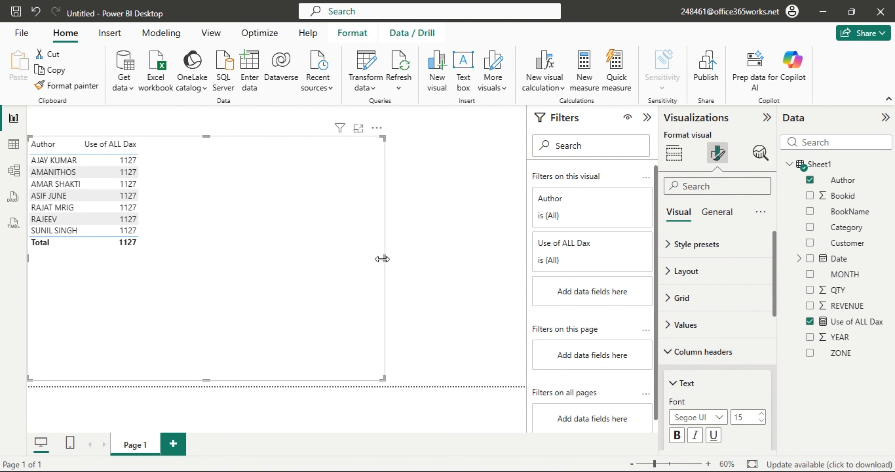
left_click_drag(377, 259, 373, 261)
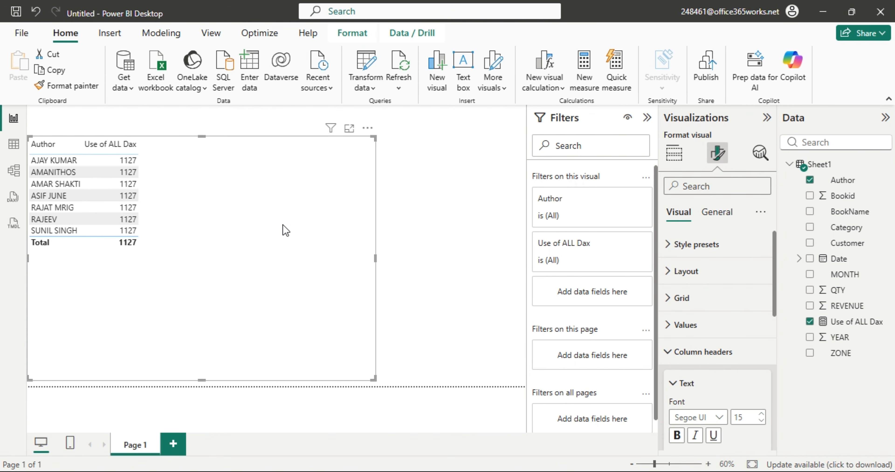
left_click(80, 163)
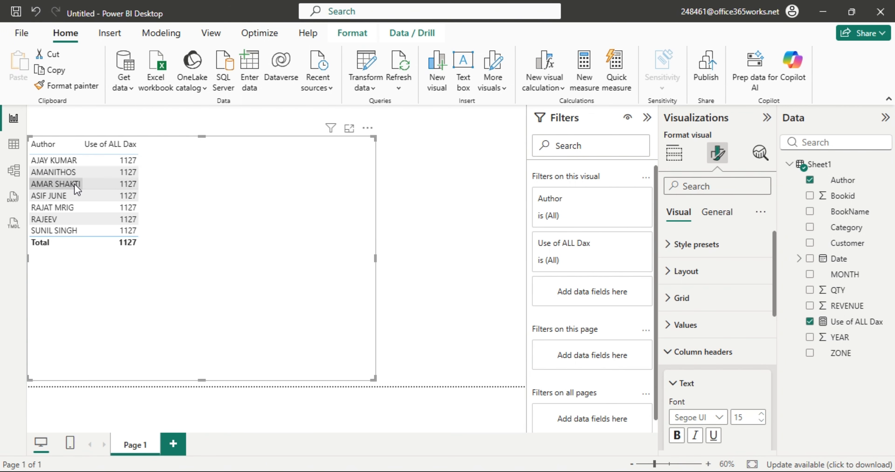
left_click(13, 144)
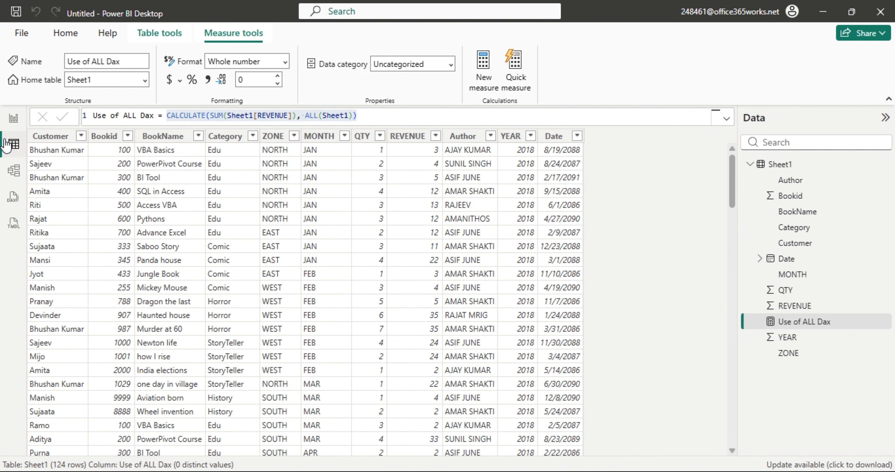
left_click(465, 136)
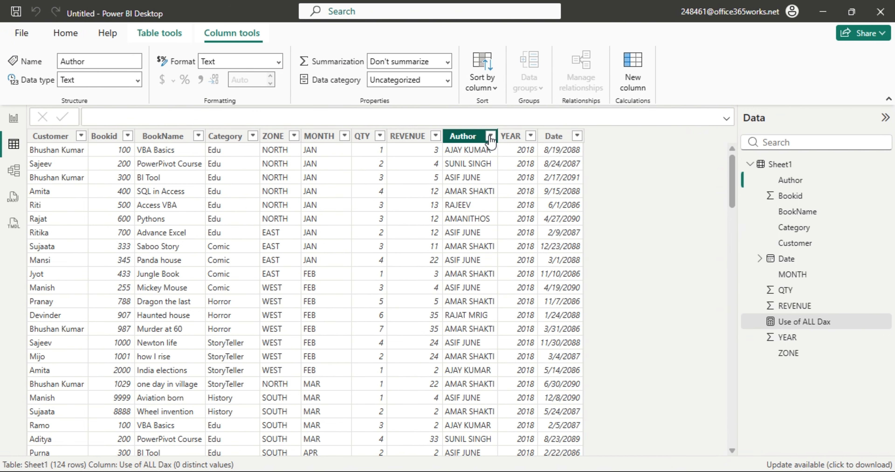
left_click(490, 135)
left_click(515, 271)
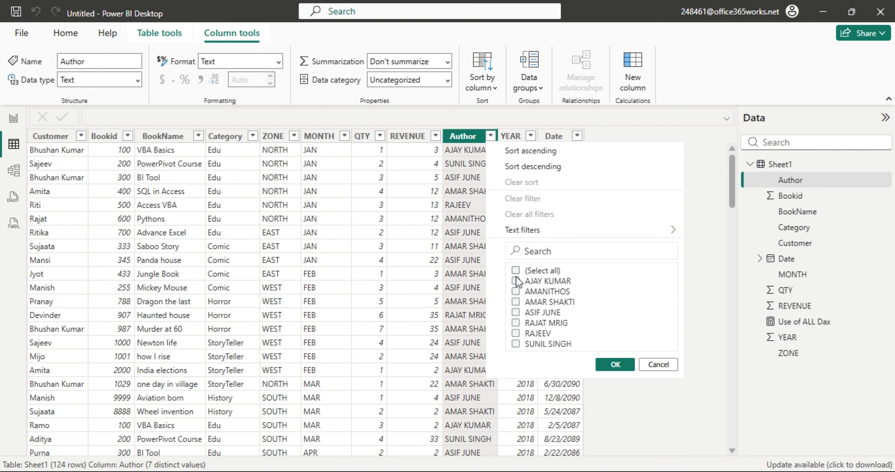
left_click(515, 281)
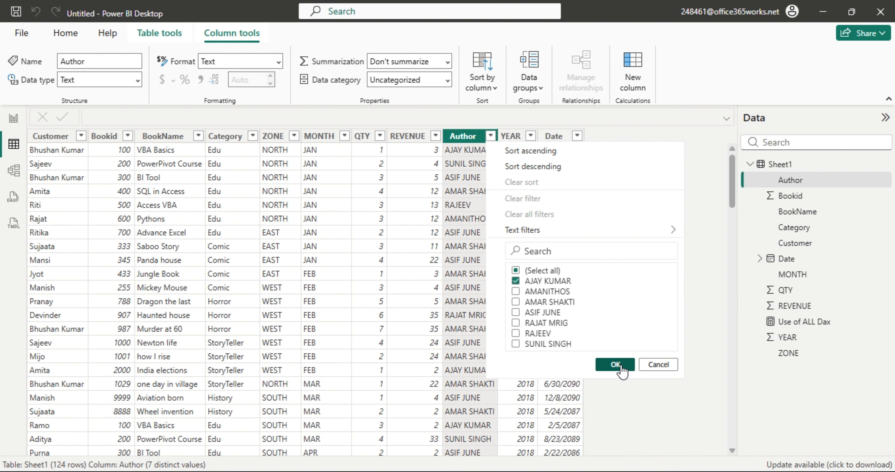
left_click(615, 365)
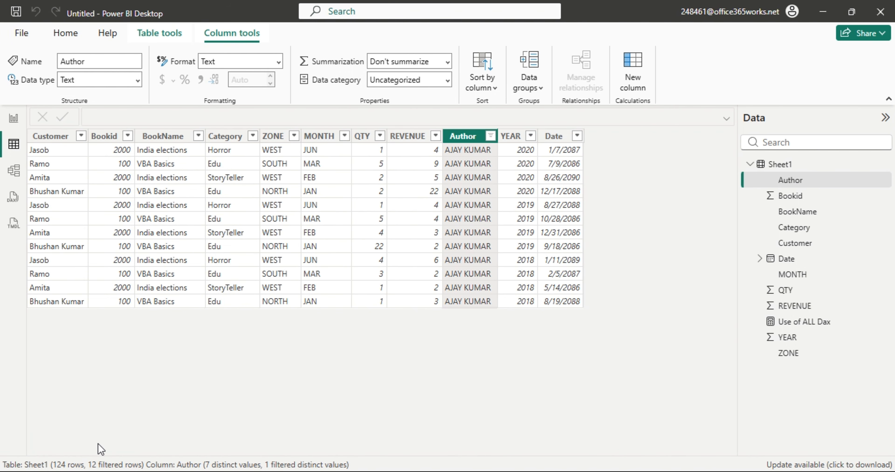
left_click(490, 136)
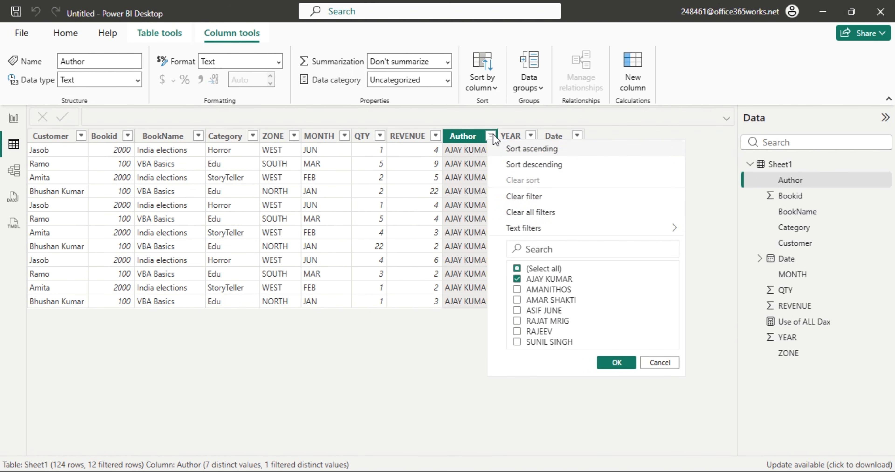
left_click(539, 212)
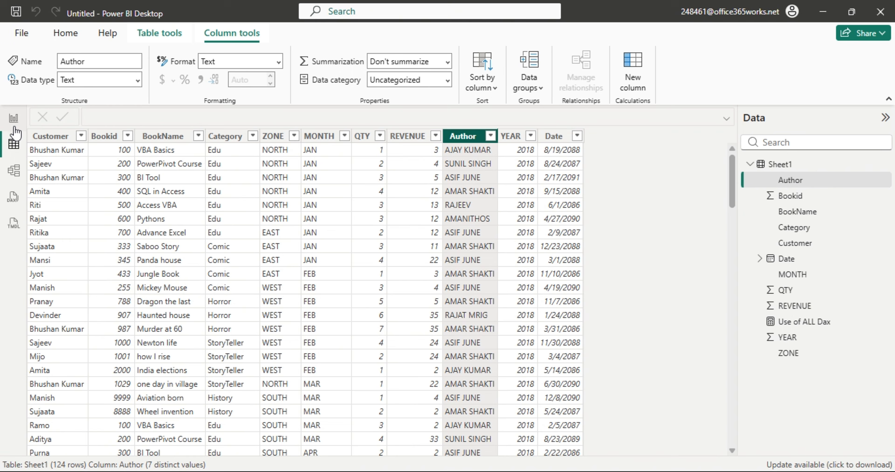
left_click(14, 118)
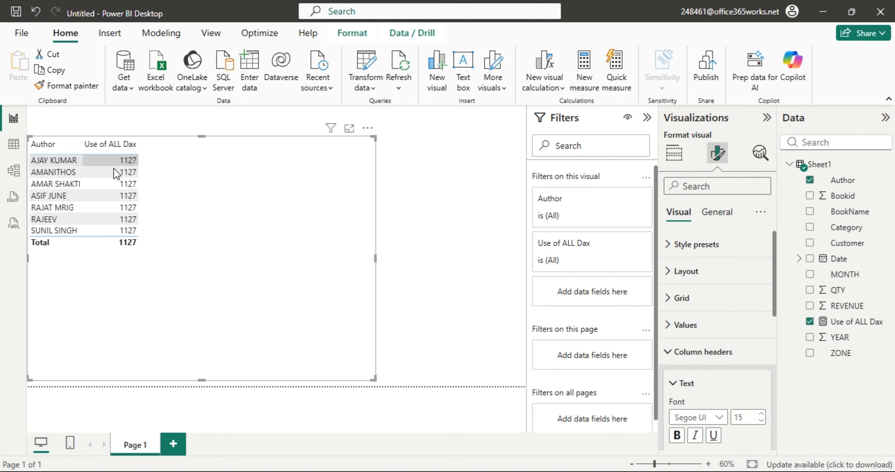
left_click_drag(121, 230, 128, 235)
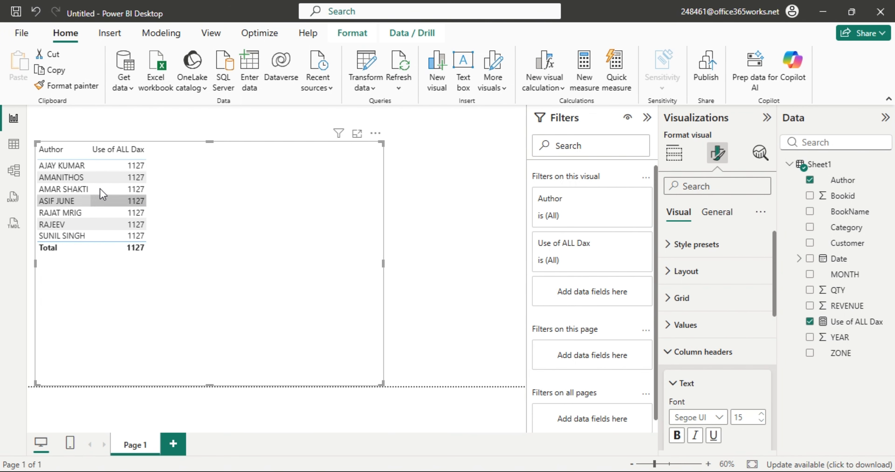
left_click(13, 144)
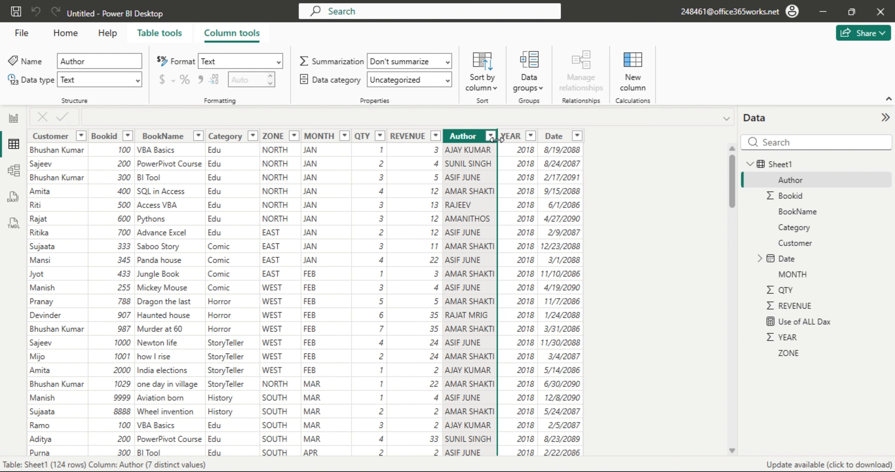
left_click(491, 140)
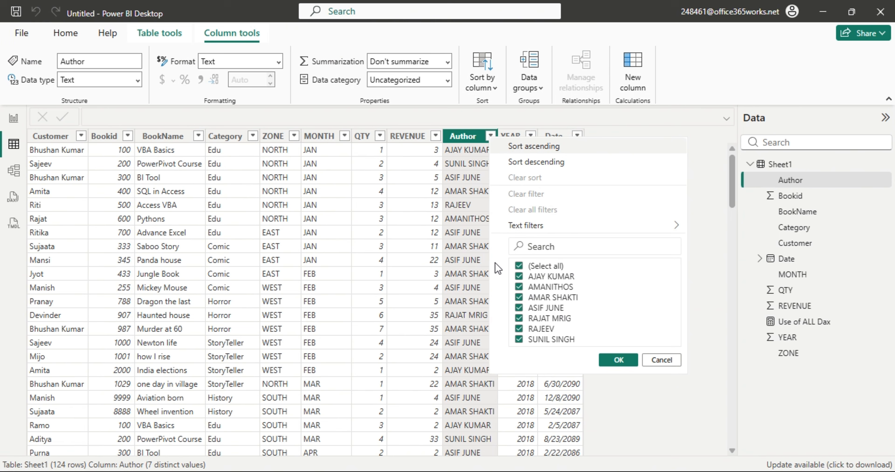
left_click(519, 266)
left_click(519, 276)
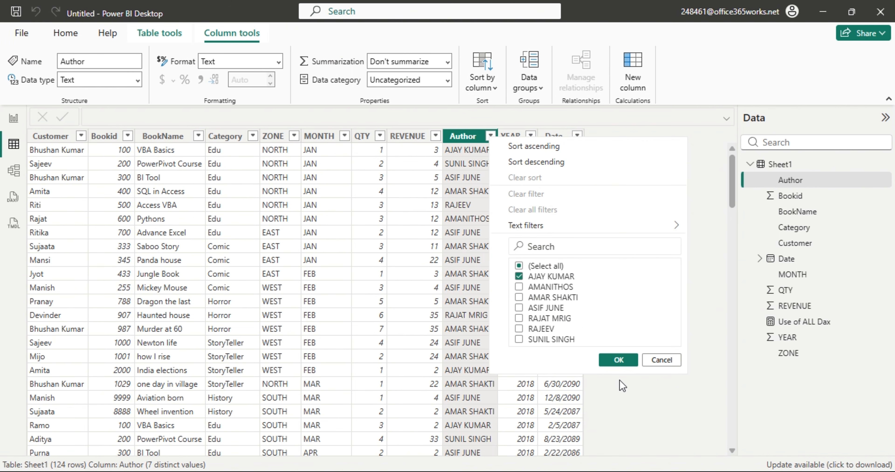
left_click(624, 359)
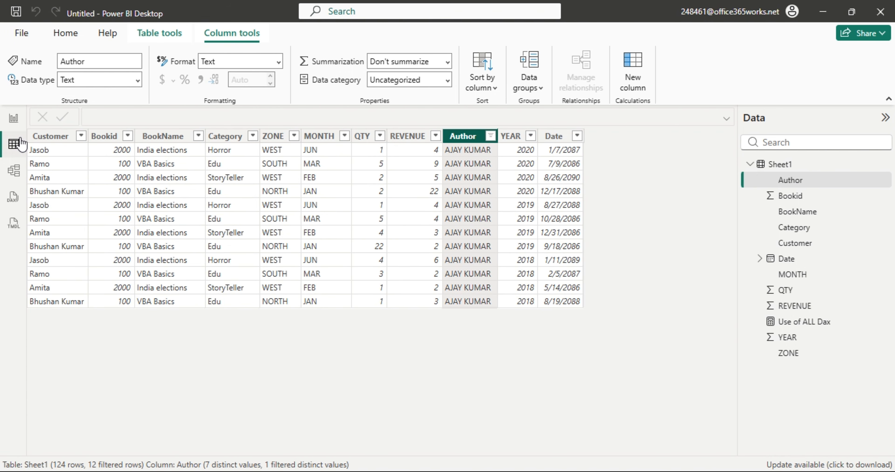
left_click(13, 119)
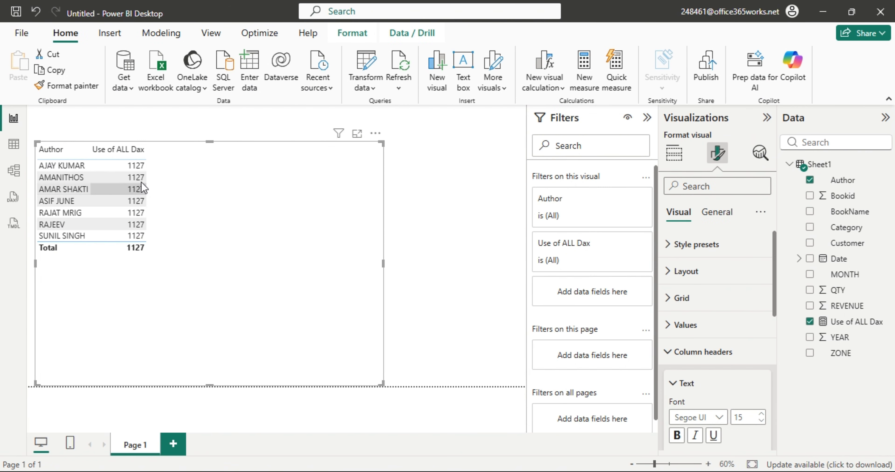
left_click(810, 322)
left_click_drag(834, 307, 258, 215)
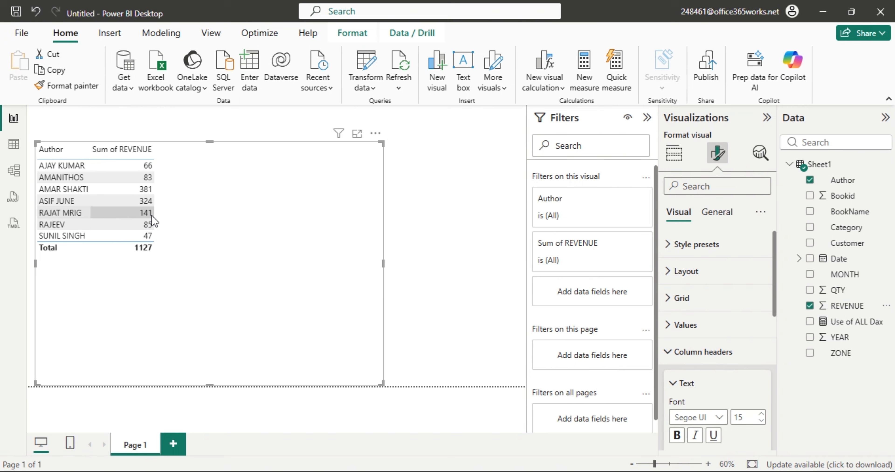
left_click(14, 144)
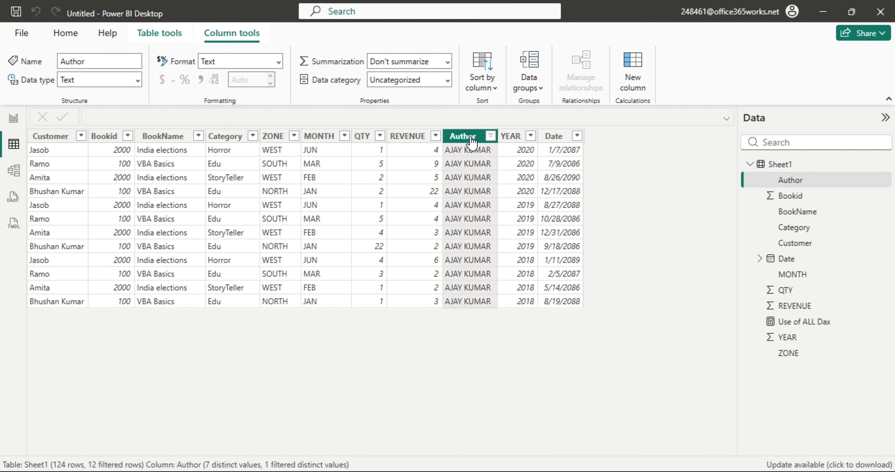
left_click(491, 137)
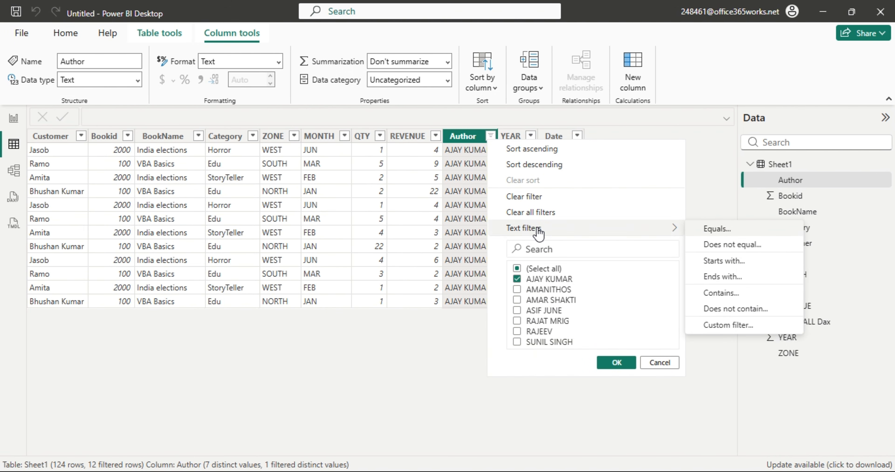
left_click(542, 215)
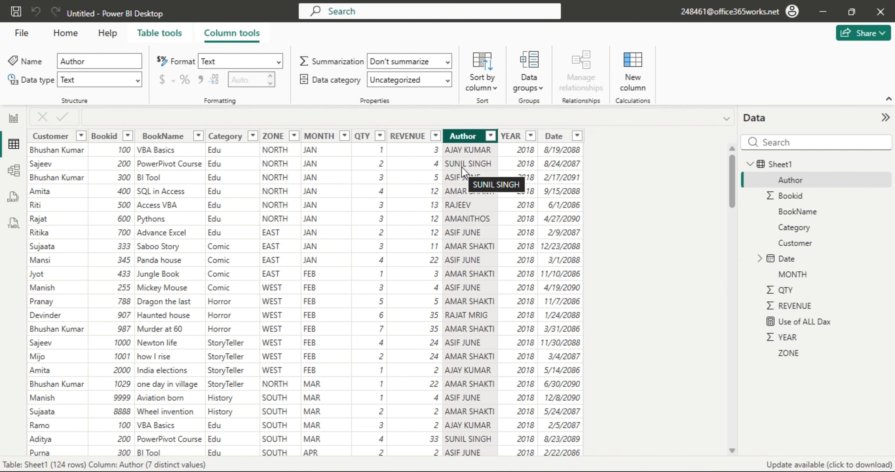
left_click(14, 118)
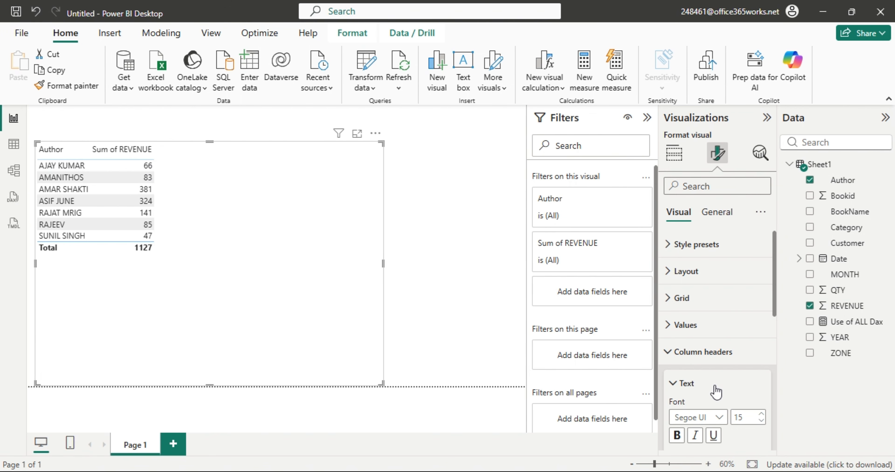
Replace Author with Category in the revenue table, then view the unfiltered Sheet1 grid.
left_click(675, 152)
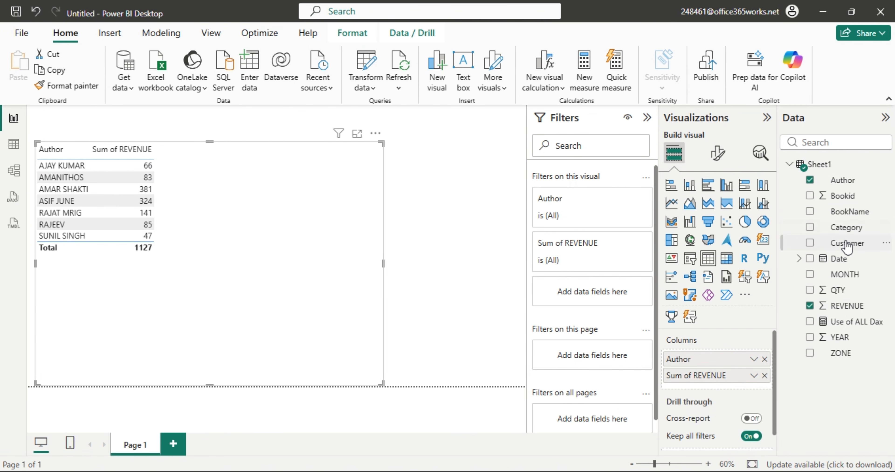
left_click_drag(841, 236, 730, 361)
left_click(765, 375)
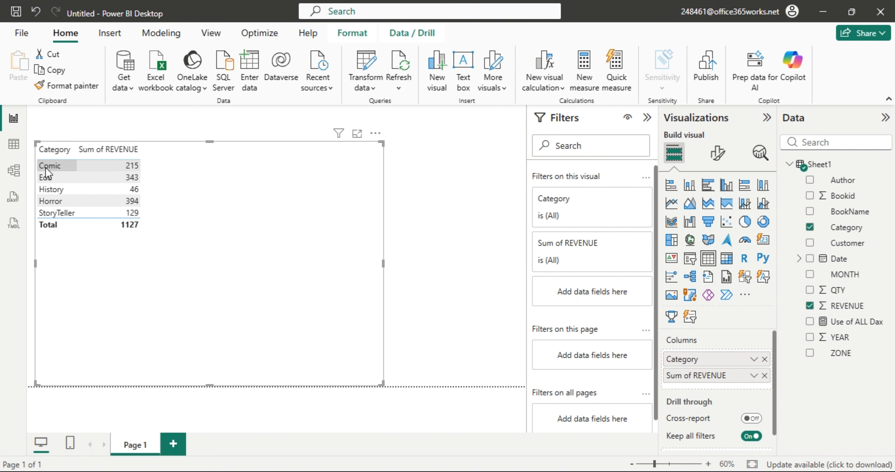
left_click(13, 144)
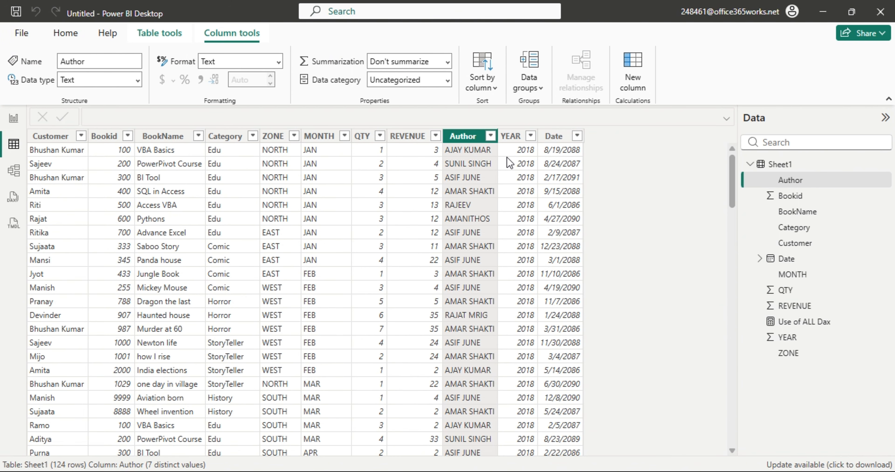
Filter Sheet1's Category column to Comic only (24 rows), then return to the Category revenue table.
left_click(490, 136)
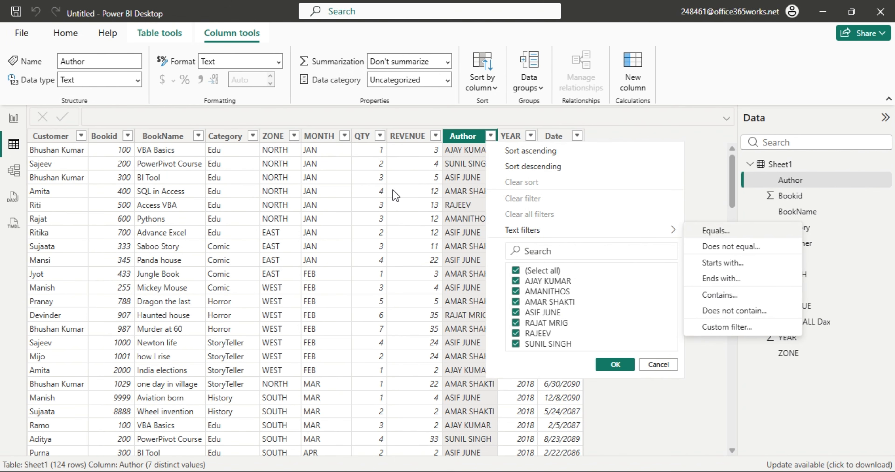
left_click(325, 191)
left_click(252, 136)
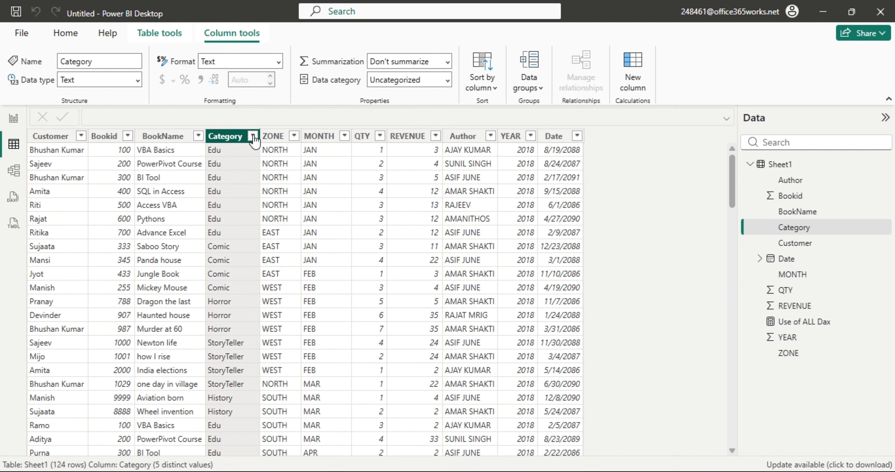
left_click(281, 265)
left_click(281, 276)
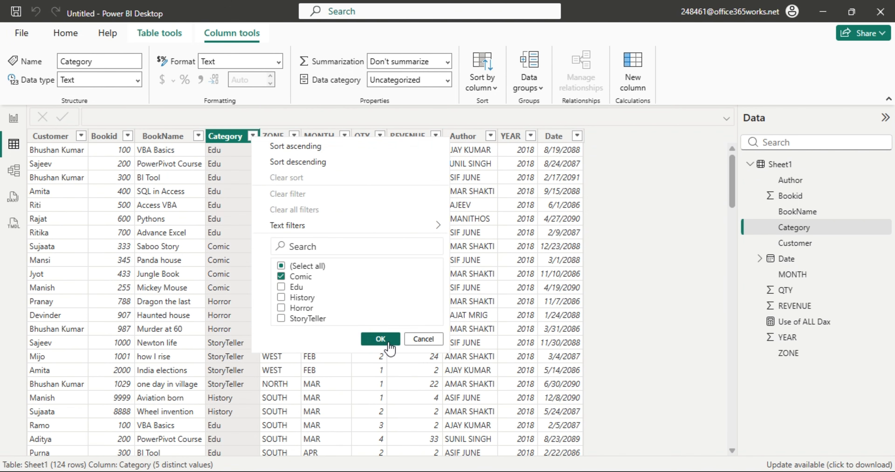
left_click(380, 339)
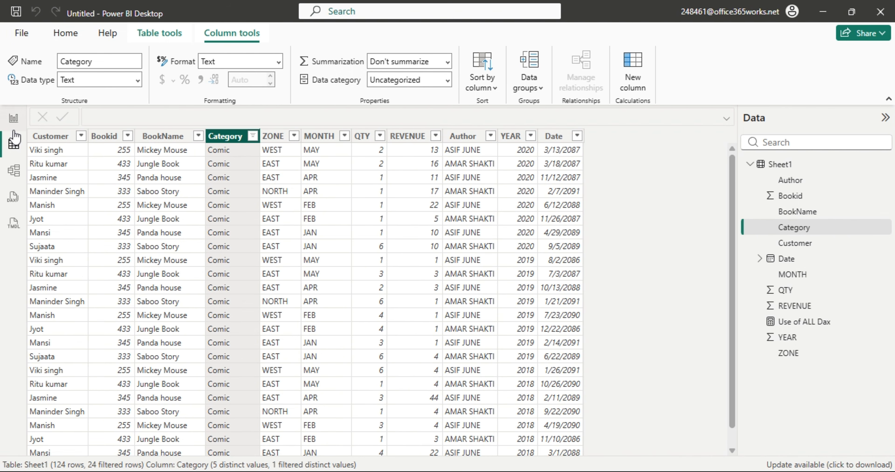
left_click(13, 119)
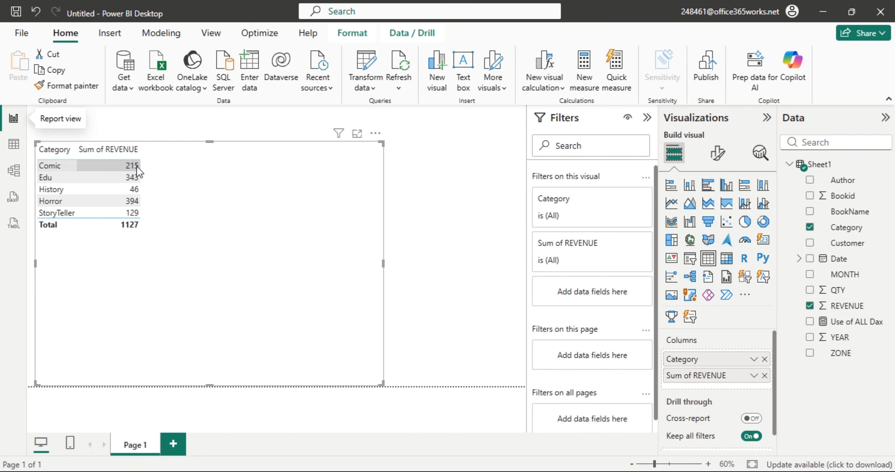
Swap Category for ZONE ahead of Sum of REVENUE, add Use of ALL Dax, then view the Comic rows.
left_click(810, 228)
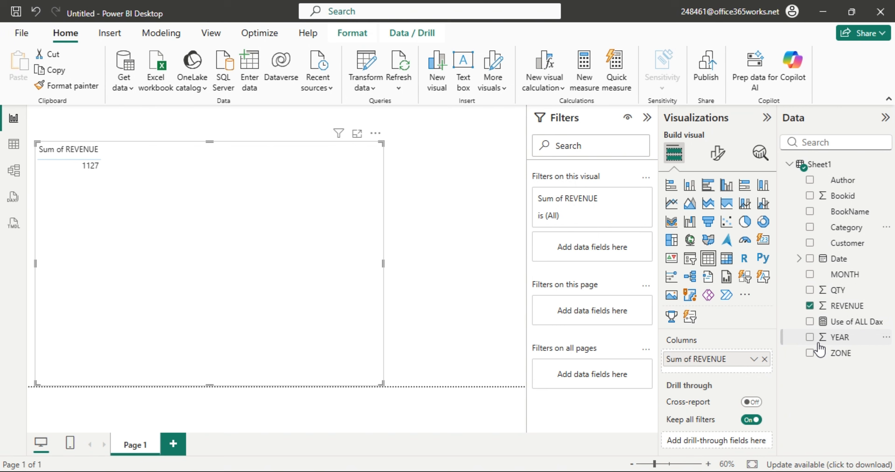
left_click(810, 354)
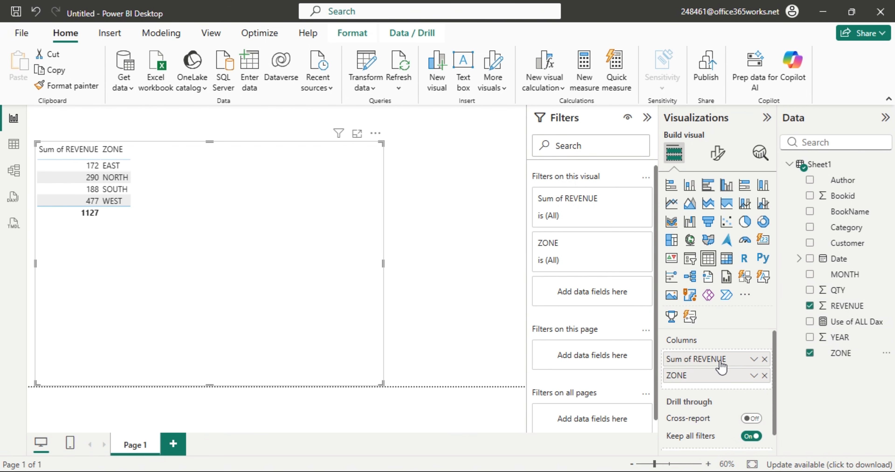
left_click_drag(699, 375, 702, 360)
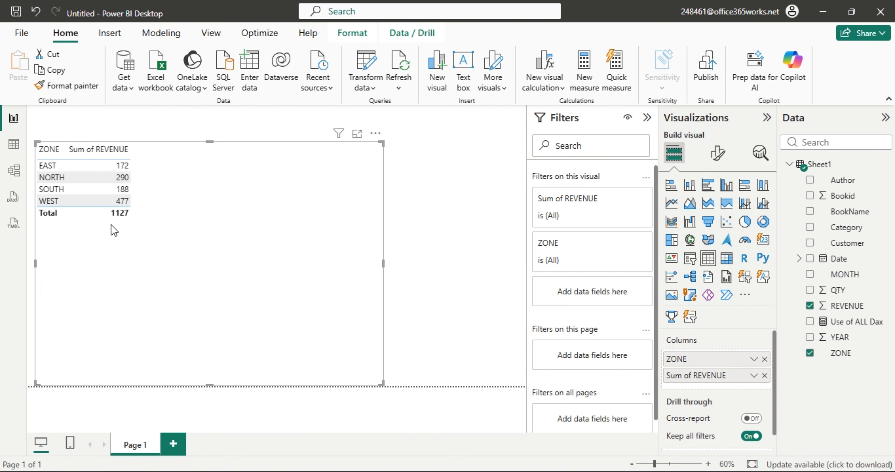
left_click_drag(831, 322, 263, 230)
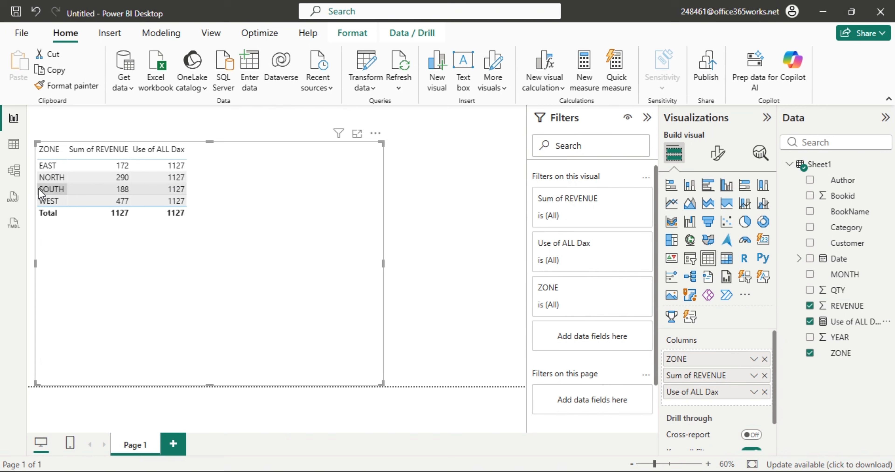
left_click(13, 146)
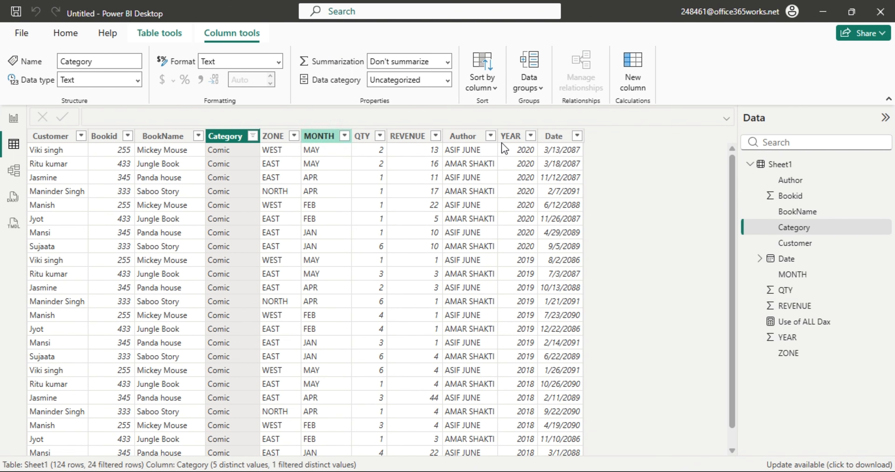
Clear the Comic Category filter, check the REVENUE column, and return to the ZONE revenue table.
left_click(252, 135)
left_click(297, 213)
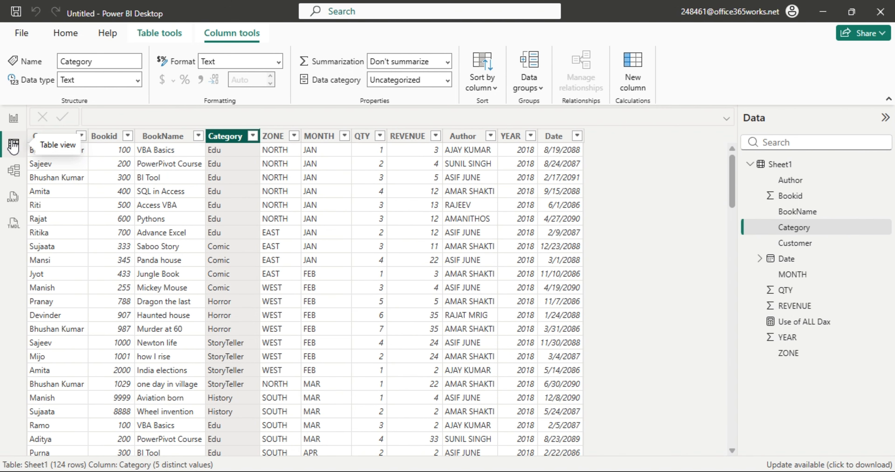
left_click(13, 118)
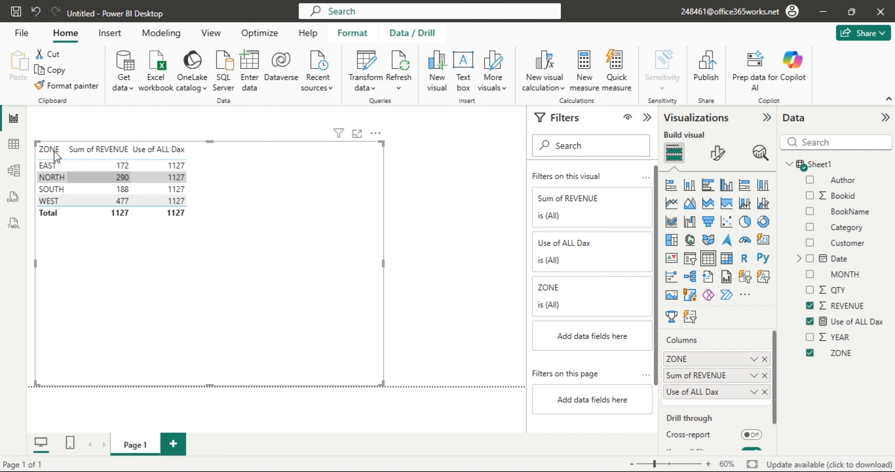
left_click(13, 143)
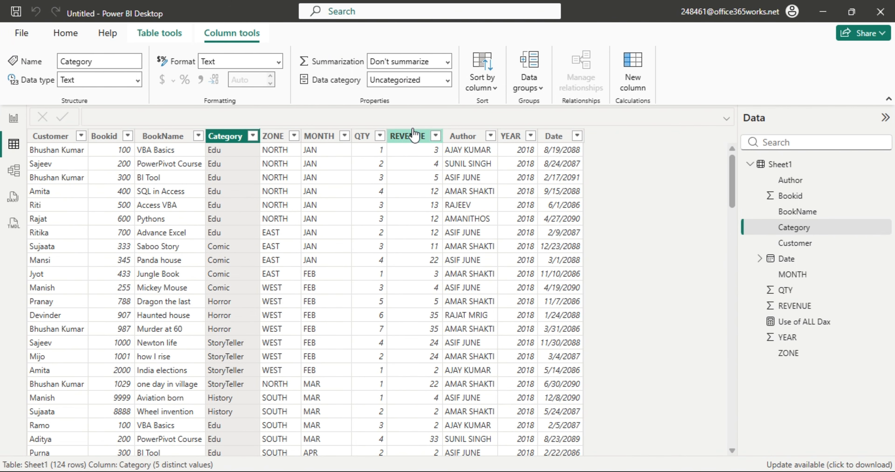
left_click(427, 136)
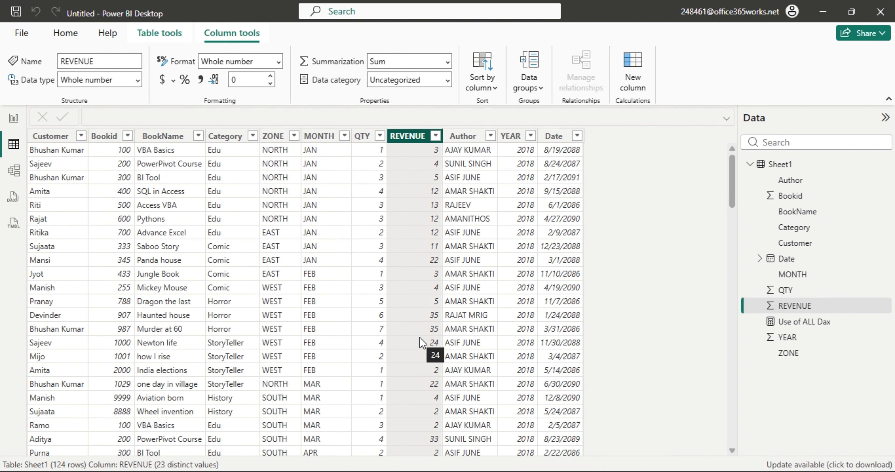
left_click(18, 120)
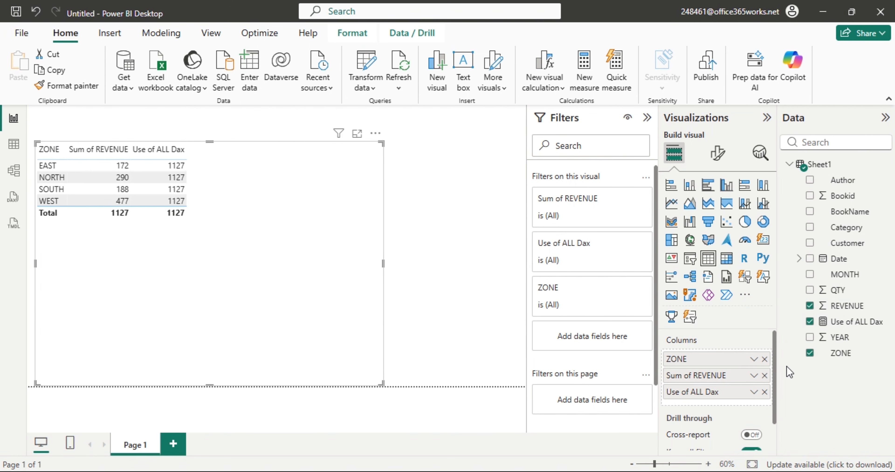
Replace ZONE with Bookid set to Don't summarize, lower the table visual, and open the Sheet1 grid.
left_click(765, 359)
left_click_drag(850, 197, 731, 358)
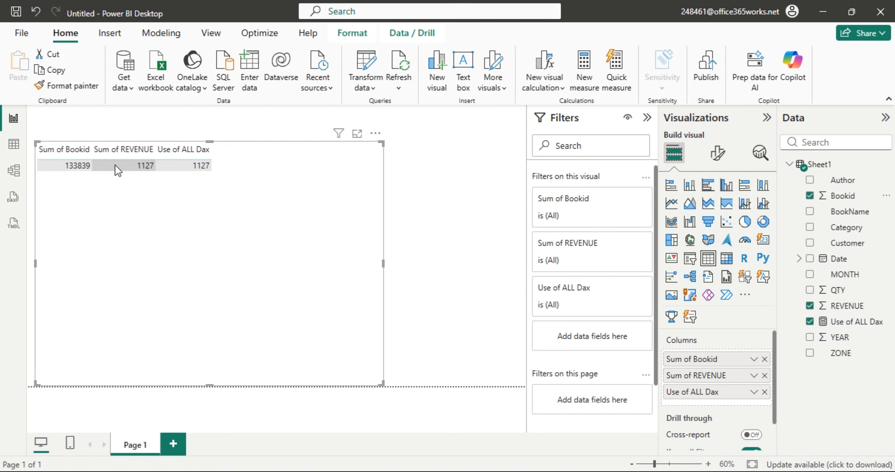
right_click(654, 359)
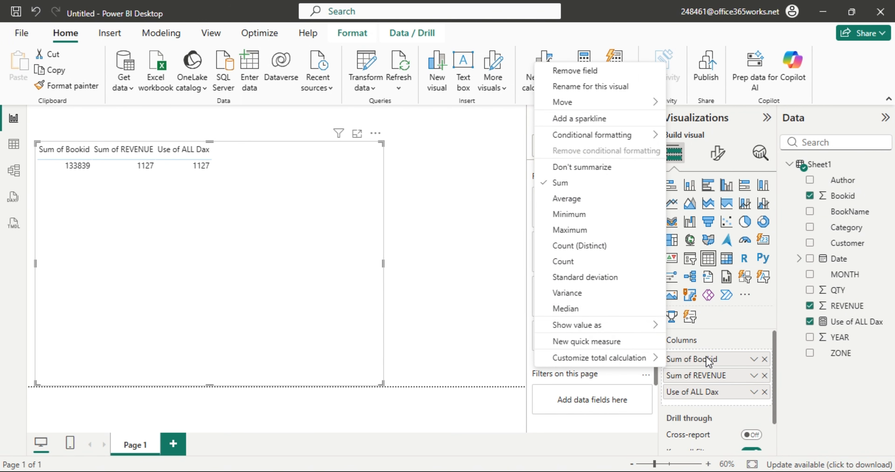
left_click(588, 168)
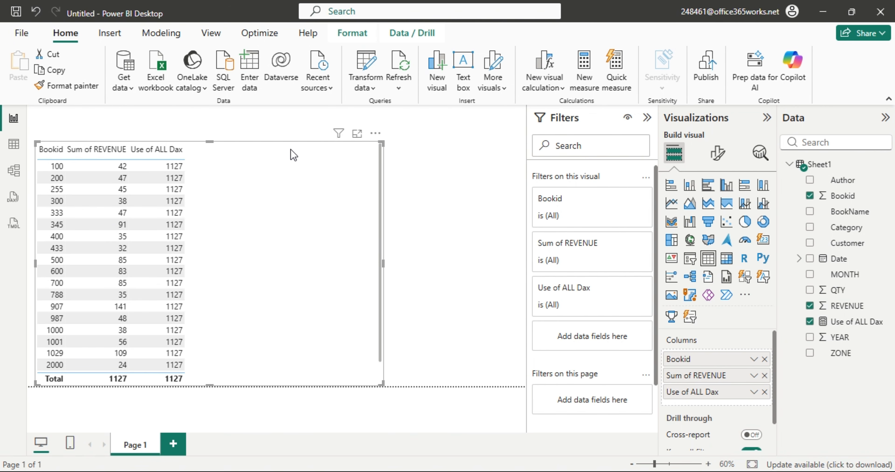
left_click_drag(209, 141, 211, 179)
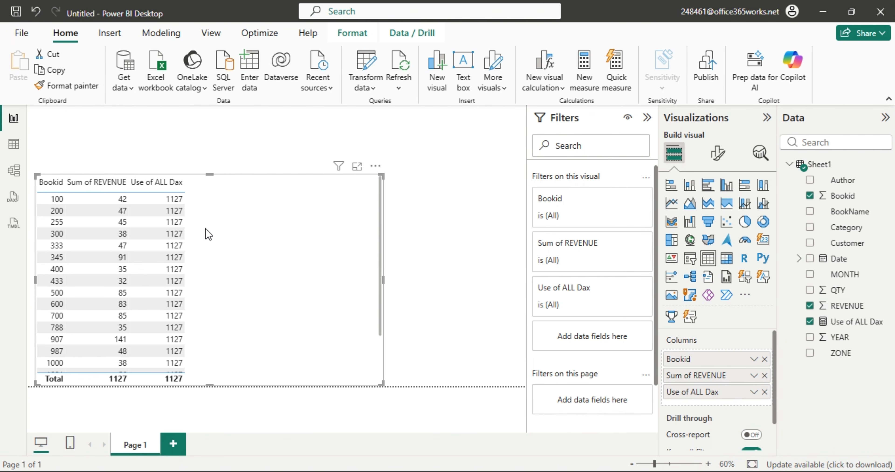
left_click(15, 144)
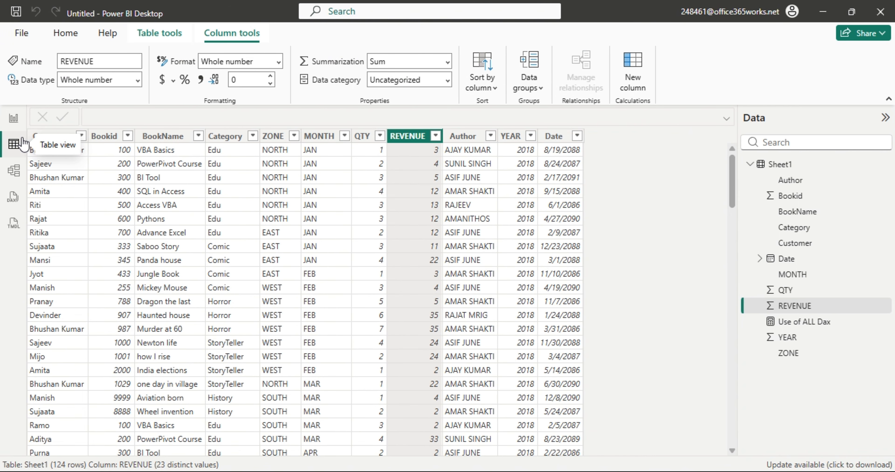
Copy the Use of ALL Dax formula into a new measure named Use of ALL(column) Dax.
left_click(805, 322)
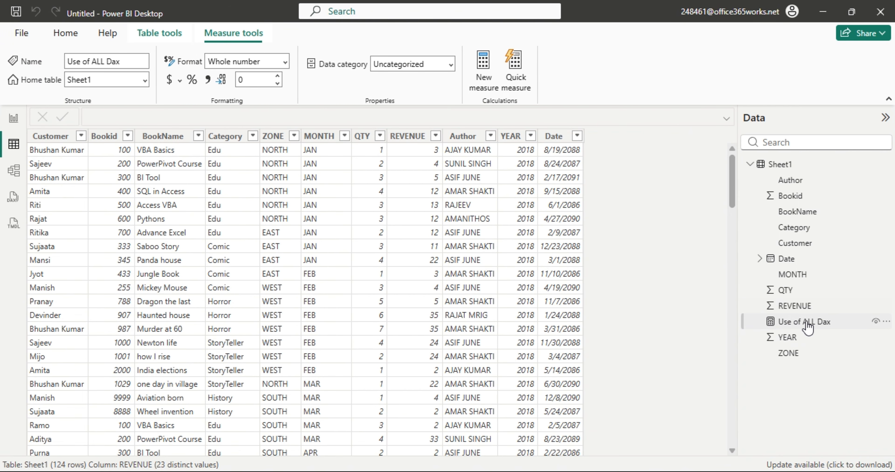
left_click_drag(370, 116, 3, 112)
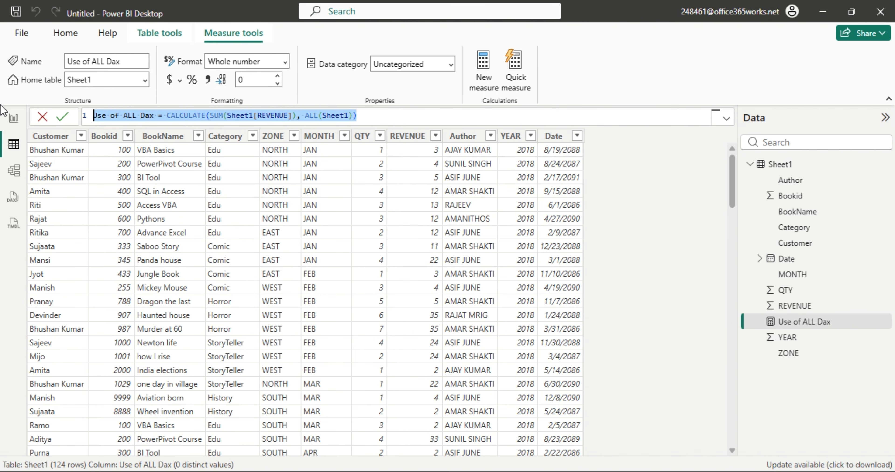
left_click(487, 87)
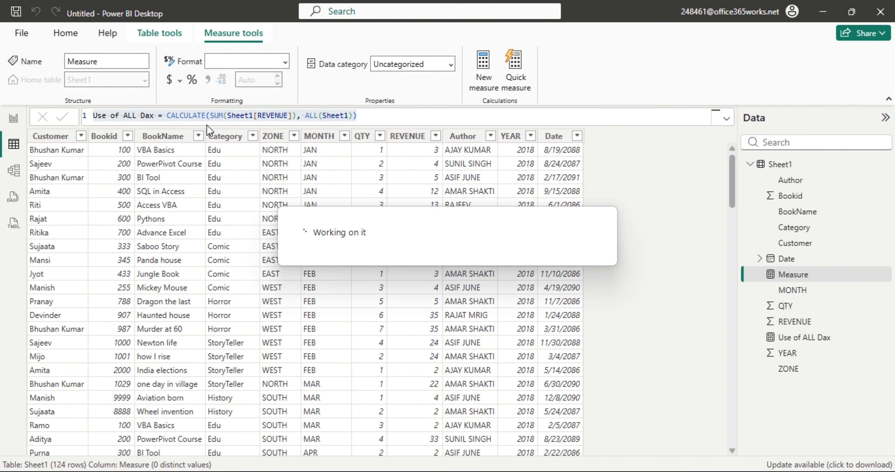
type("Use of ALL Dax = CALCULATE(SUM(Sheet1[REVENUE]), ALL(Sheet1))")
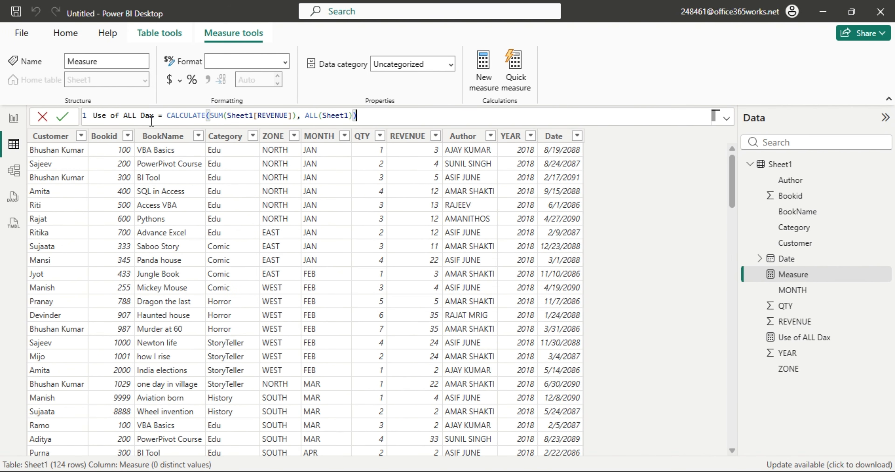
left_click(136, 117)
type("(colum")
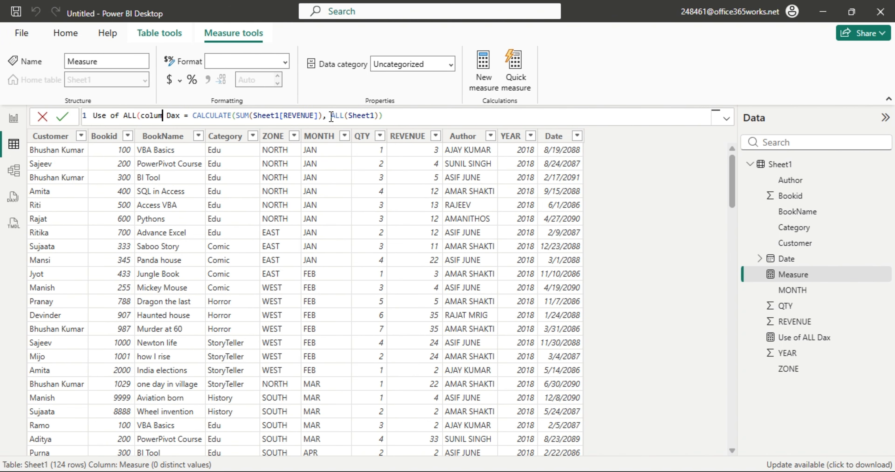
type("n)")
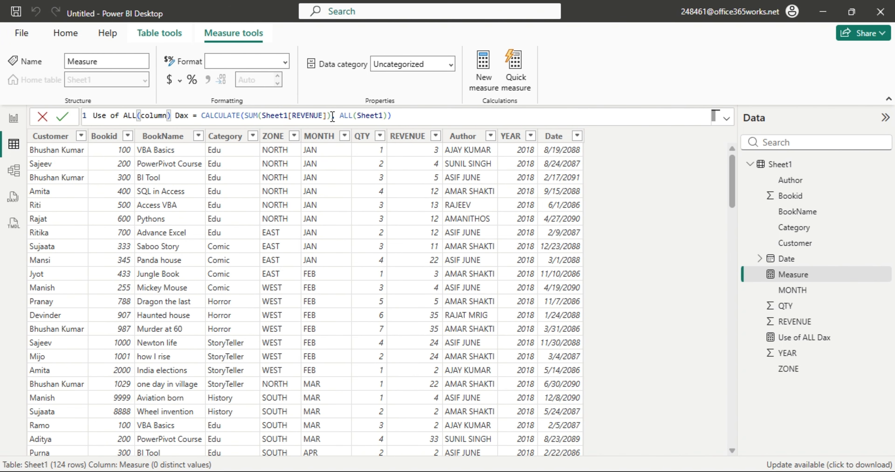
key("Return")
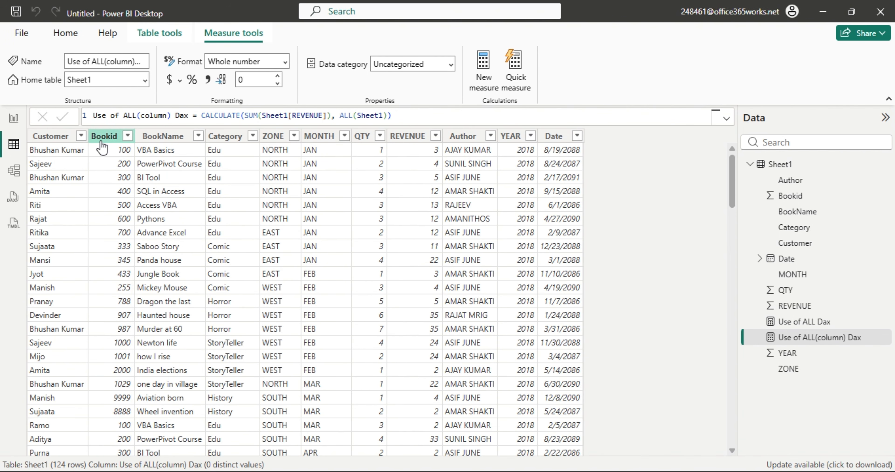
Inspect the Customer, Bookid, BookName and Category columns in the Sheet1 grid.
left_click(66, 137)
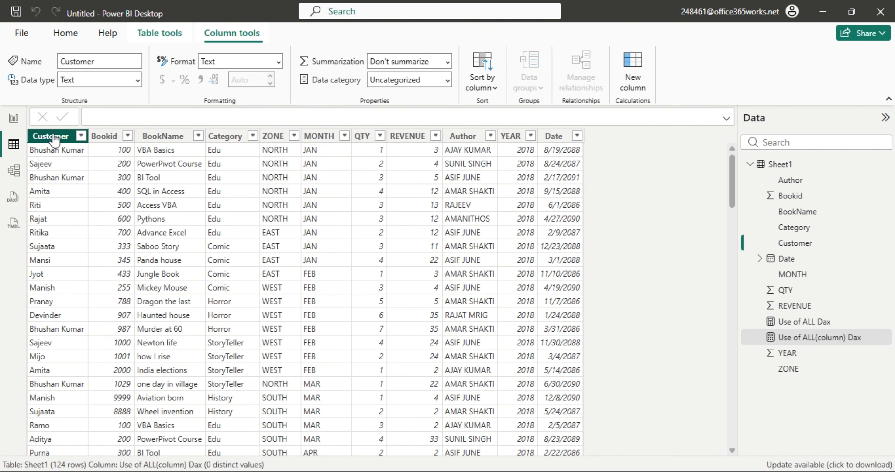
left_click(117, 137)
left_click(165, 139)
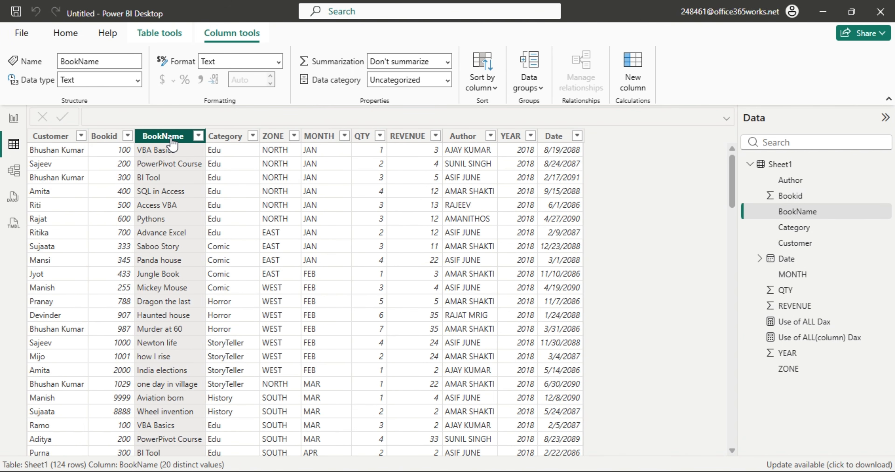
left_click(225, 140)
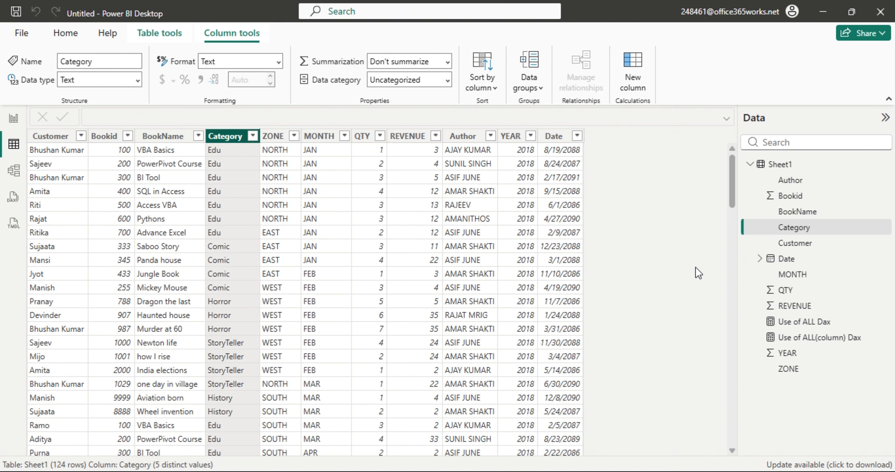
Edit Use of ALL(column) Dax to CALCULATE(SUM(Sheet1[REVENUE]), ALL(Sheet1[Category])) and commit.
left_click(827, 341)
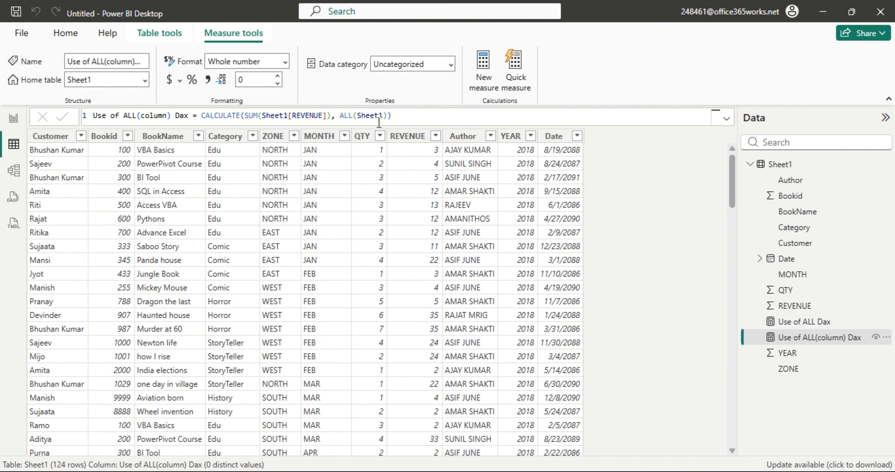
left_click(396, 115)
key("BackSpace")
key("BackSpace")
key("Down")
key("Down")
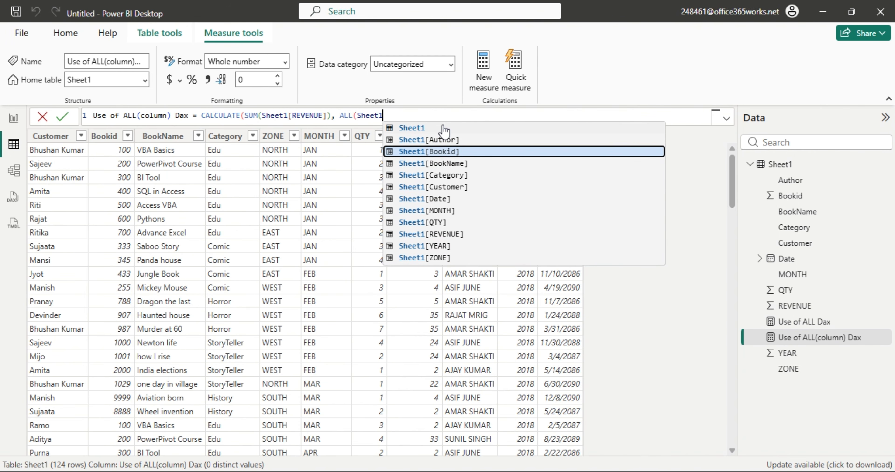
key("Down")
key("Down")
key("Tab")
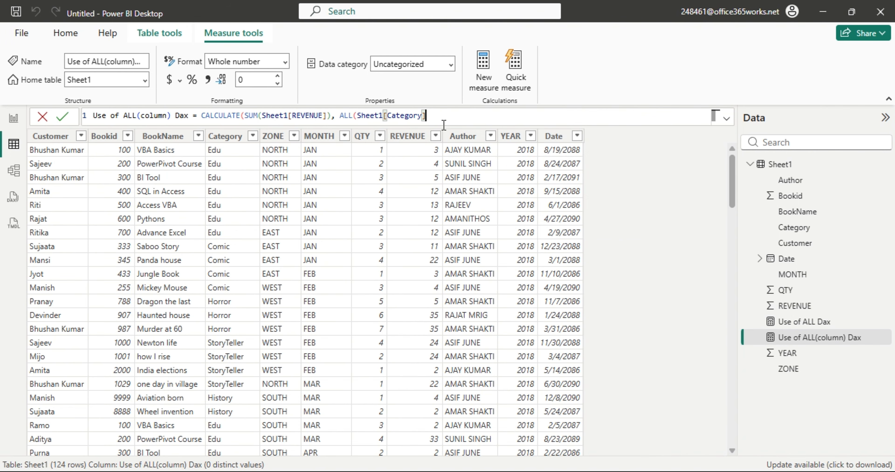
type("))")
left_click(14, 119)
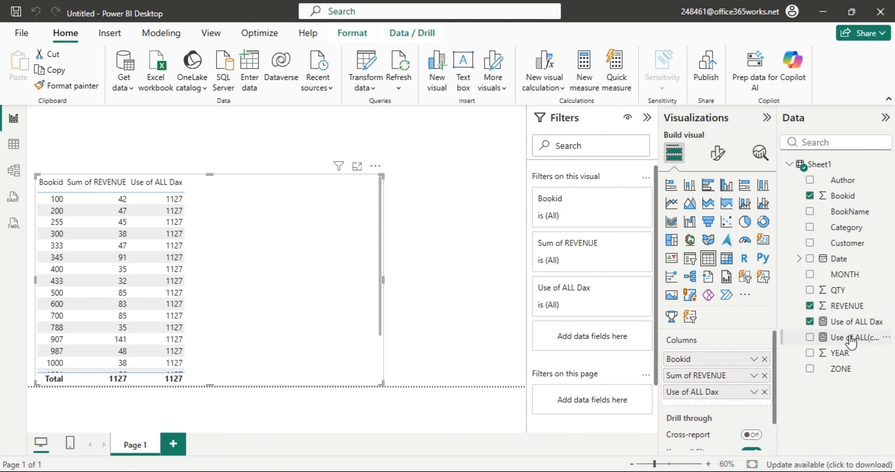
Add Use of ALL(column) Dax to the Bookid table, totalling 1127.
left_click_drag(848, 337, 277, 271)
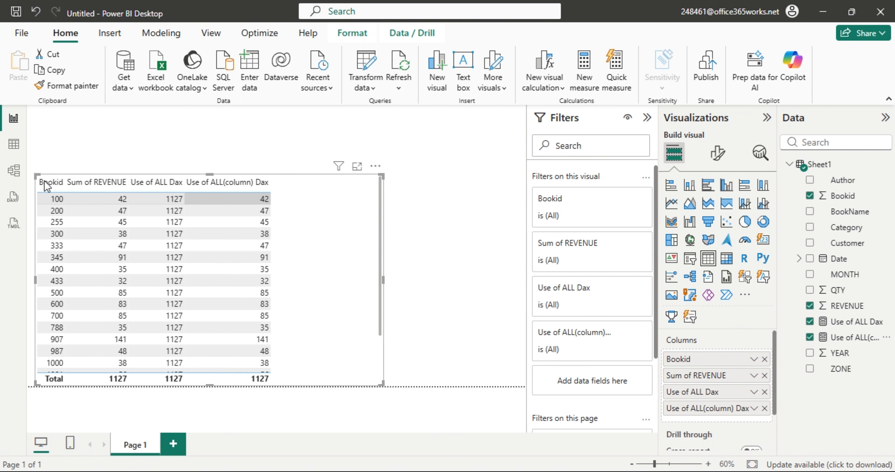
left_click(13, 144)
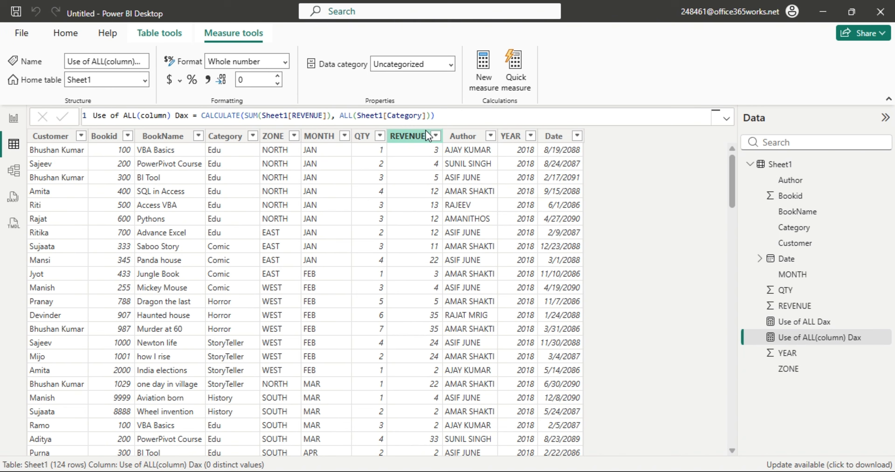
left_click_drag(396, 115, 435, 116)
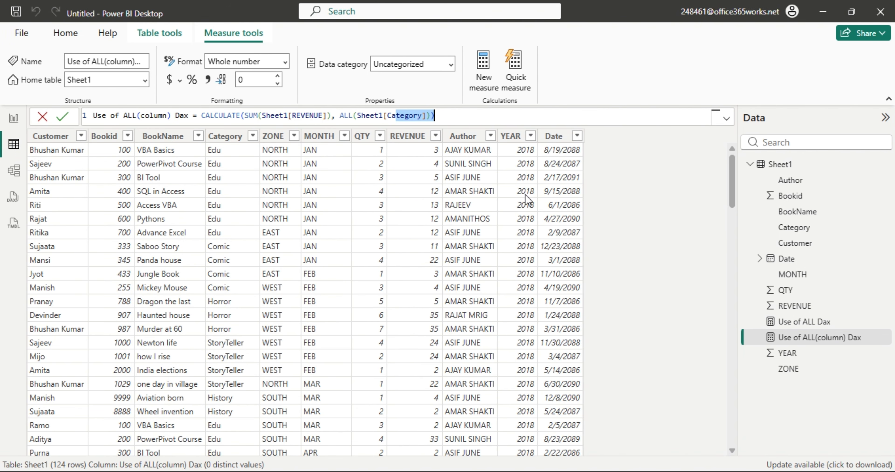
left_click(19, 128)
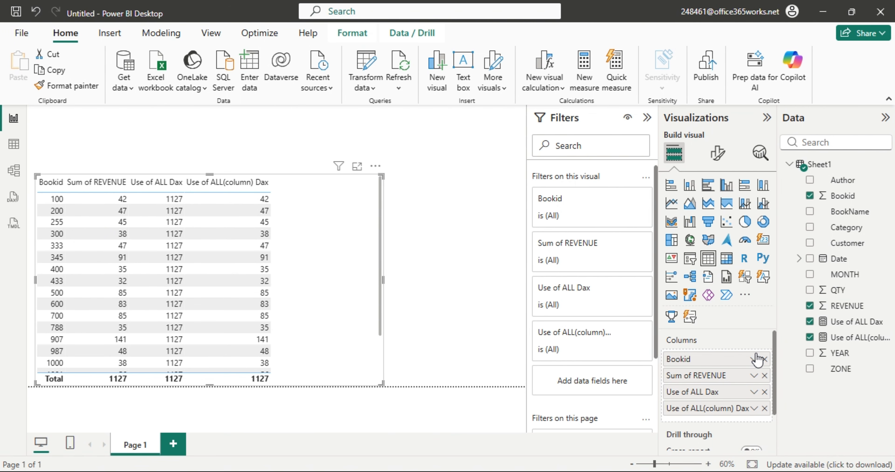
Replace Bookid in the table with Category and BookName, after briefly trying Author.
left_click(765, 359)
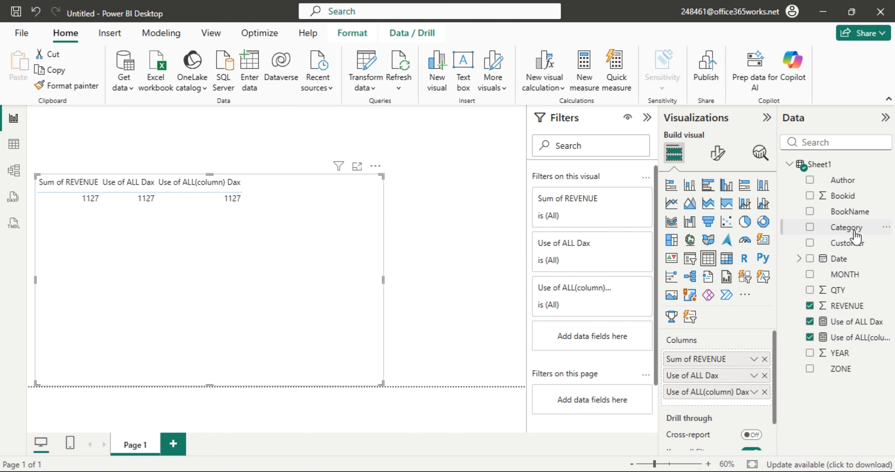
left_click(848, 212)
left_click_drag(841, 177, 676, 360)
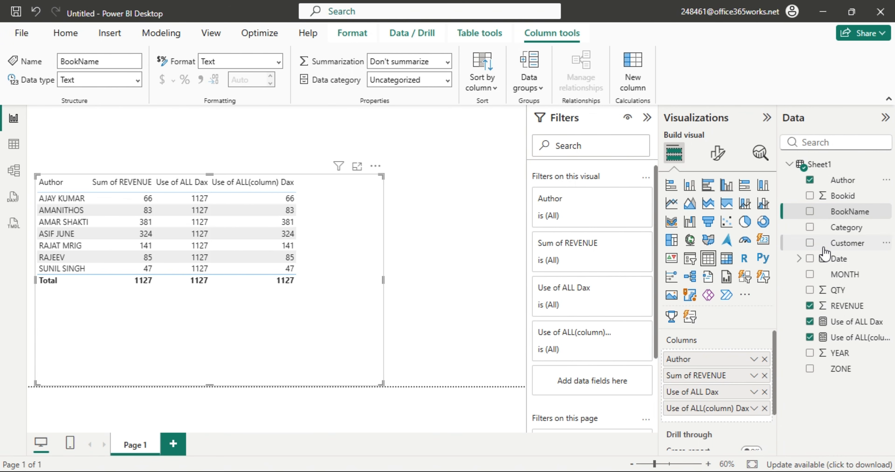
left_click(764, 359)
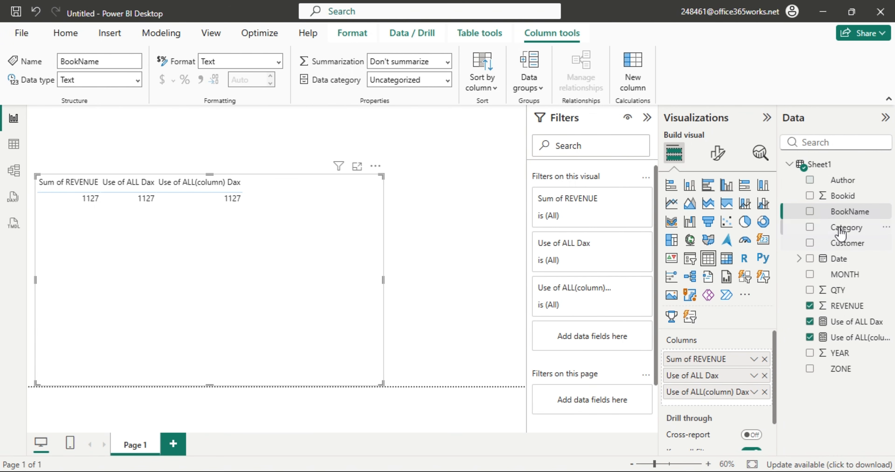
left_click_drag(791, 231, 716, 358)
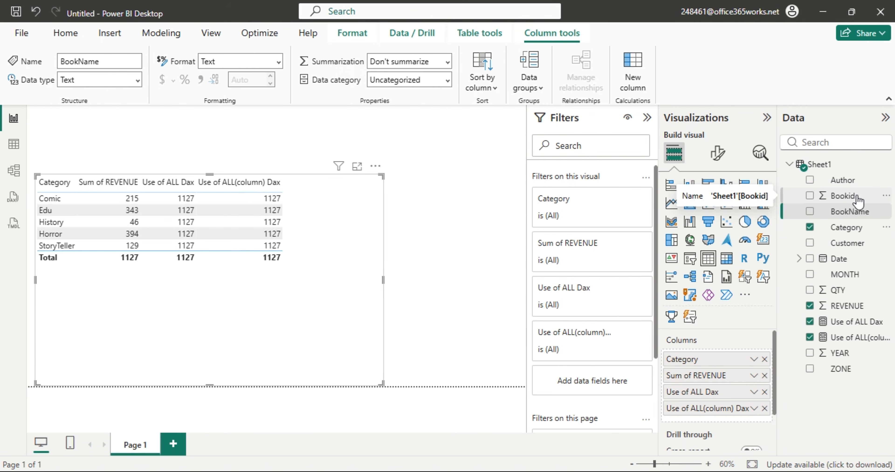
left_click(839, 215)
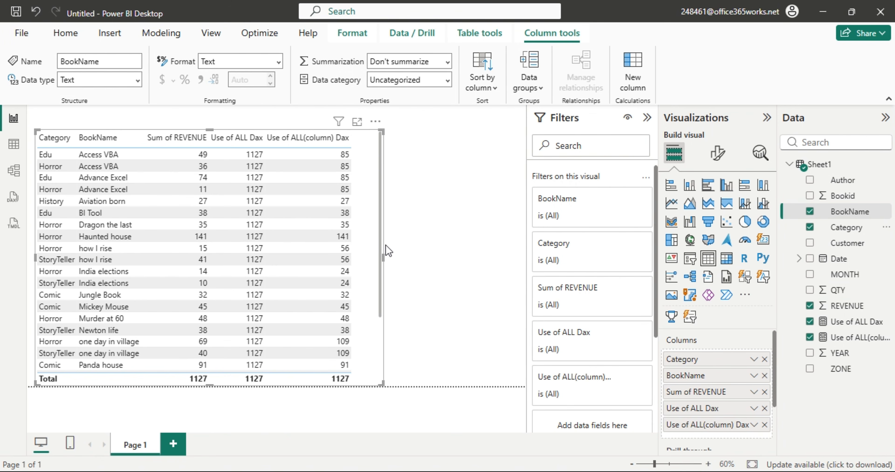
Widen the table visual and move BookName ahead of Category in Columns.
left_click(392, 258)
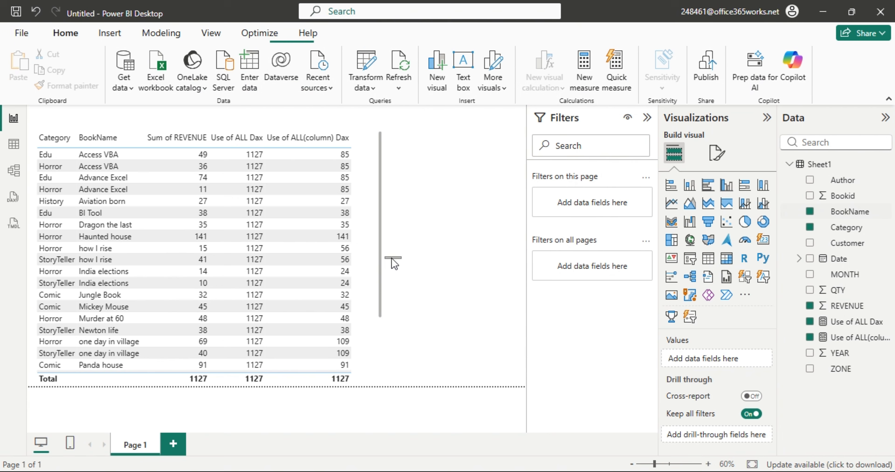
left_click(380, 267)
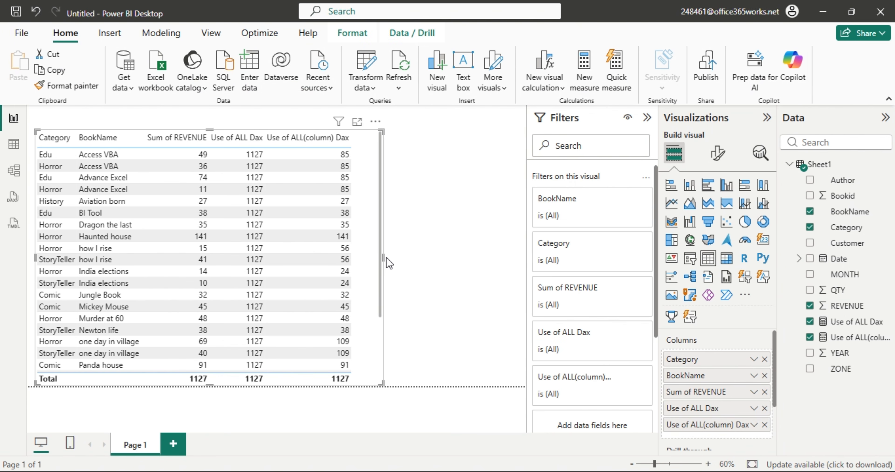
left_click_drag(387, 258, 486, 272)
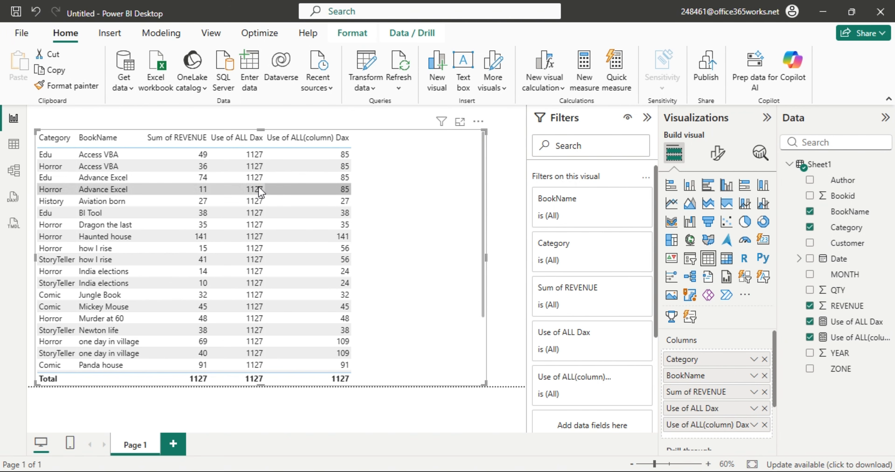
left_click_drag(711, 378, 715, 360)
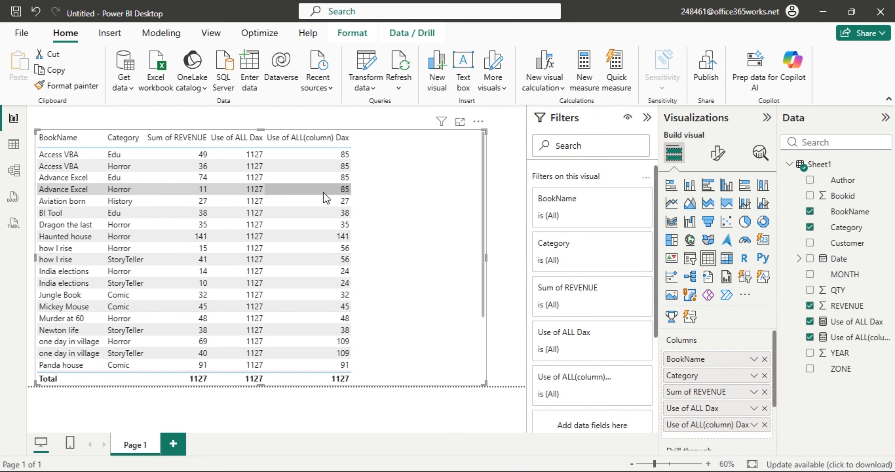
Add Page 2 and bring over a copy of the Page 1 table.
left_click(173, 445)
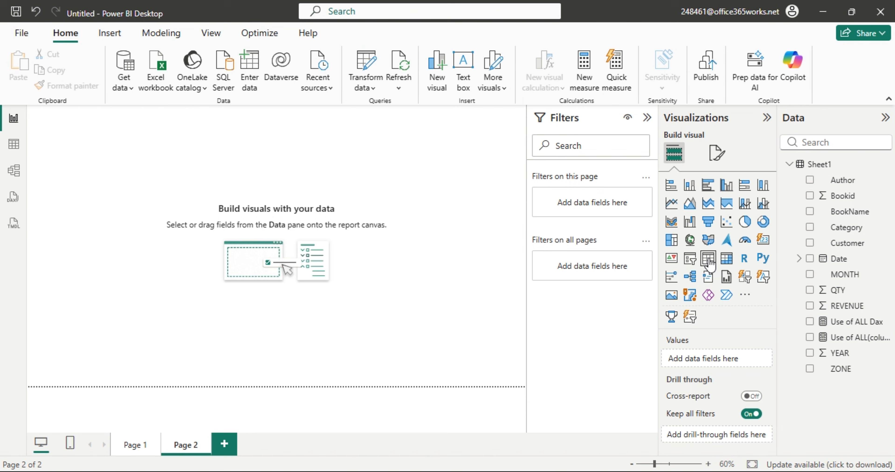
left_click(151, 448)
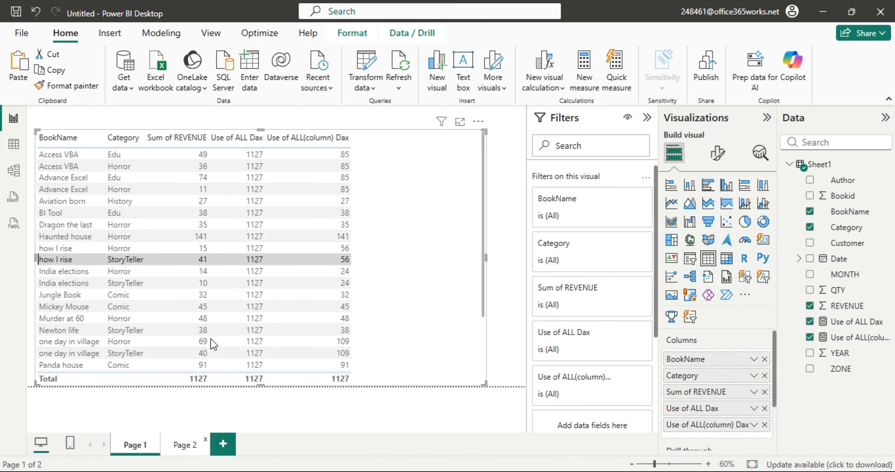
left_click(187, 451)
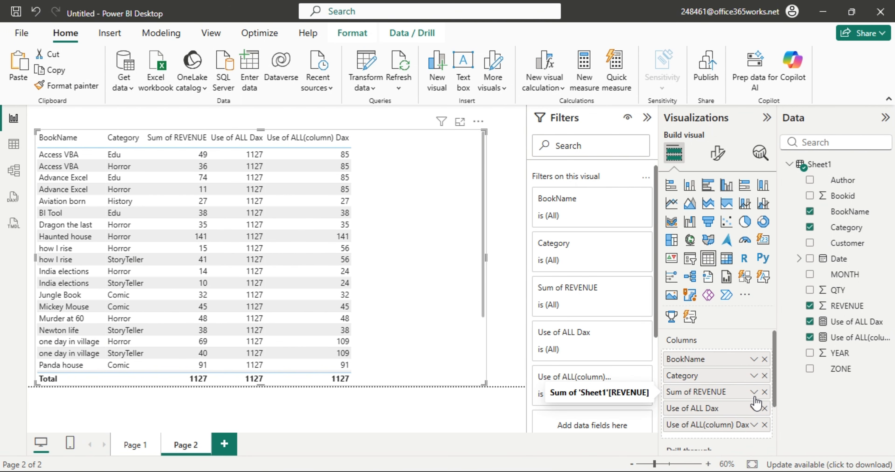
Strip BookName, Use of ALL Dax and Use of ALL(column) Dax from the Page 2 table.
left_click(765, 359)
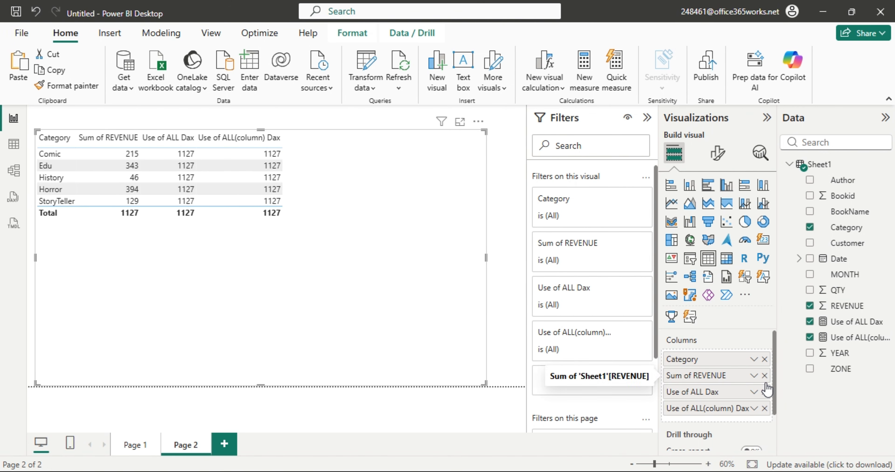
left_click(765, 392)
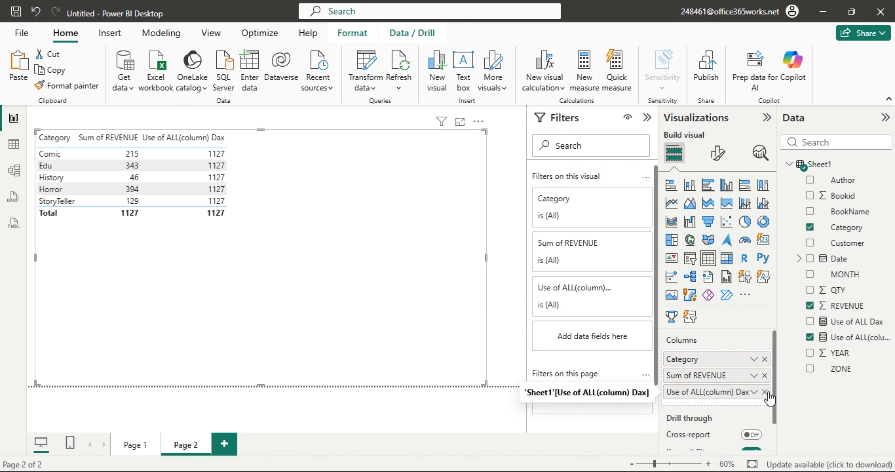
left_click(765, 392)
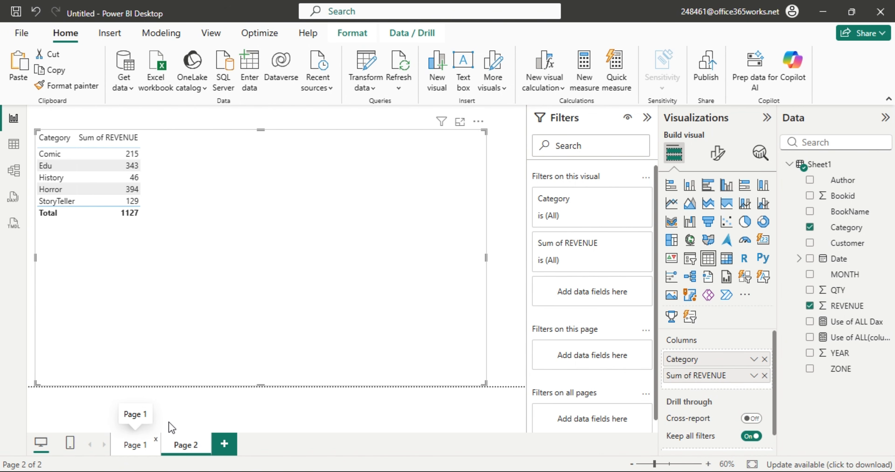
left_click(131, 446)
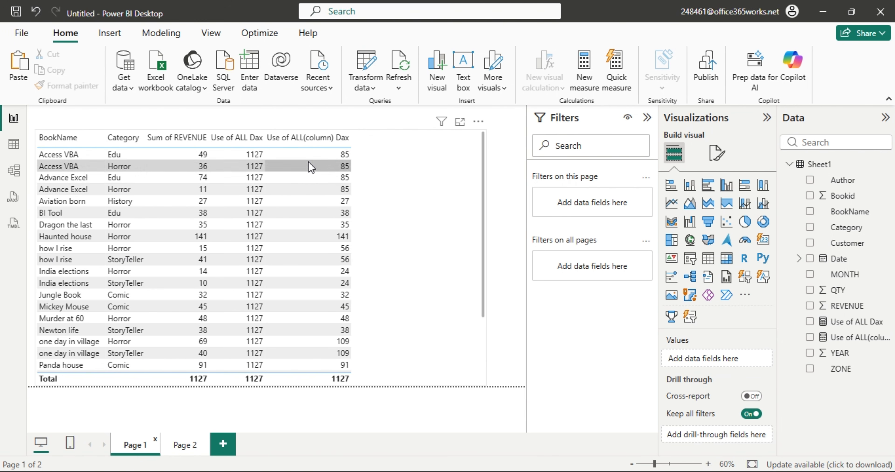
left_click(183, 445)
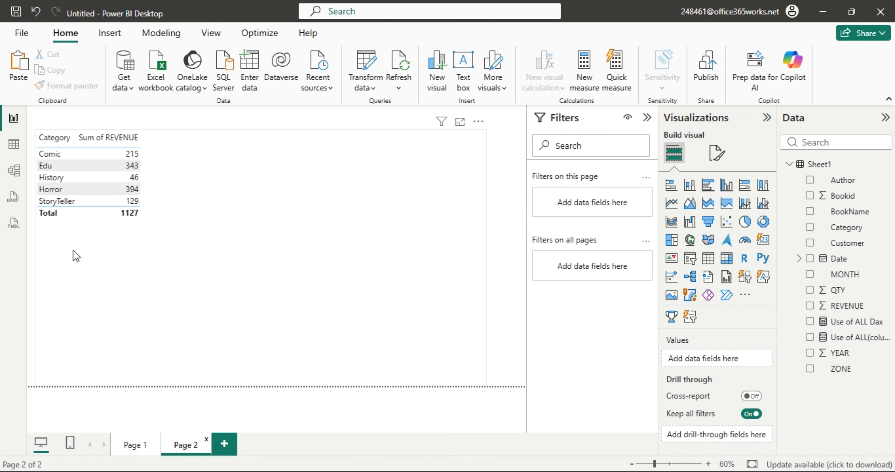
Rearrange the Page 2 table to BookName then Category with Sum of REVENUE, checking Page 1's fields.
left_click(149, 199)
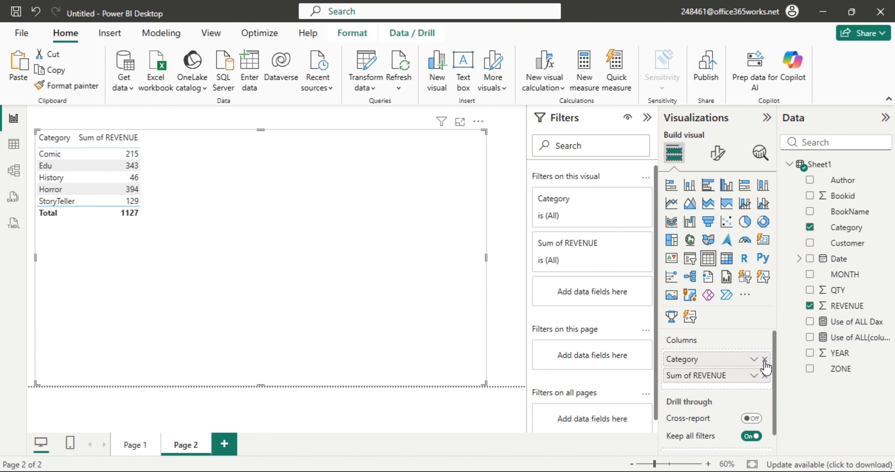
left_click_drag(766, 366, 724, 359)
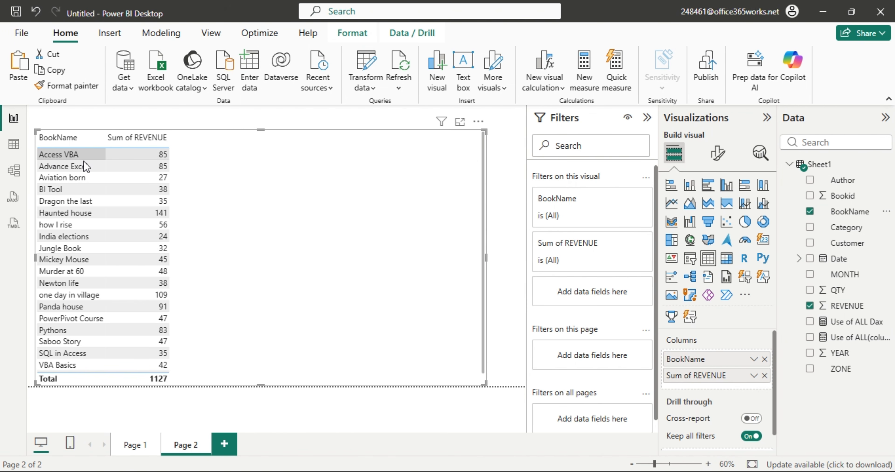
scroll(131, 269, "down", 1)
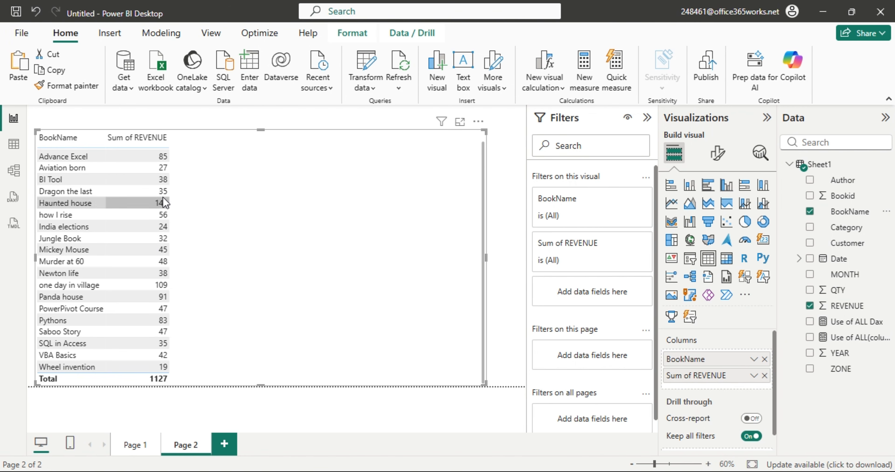
scroll(154, 215, "up", 1)
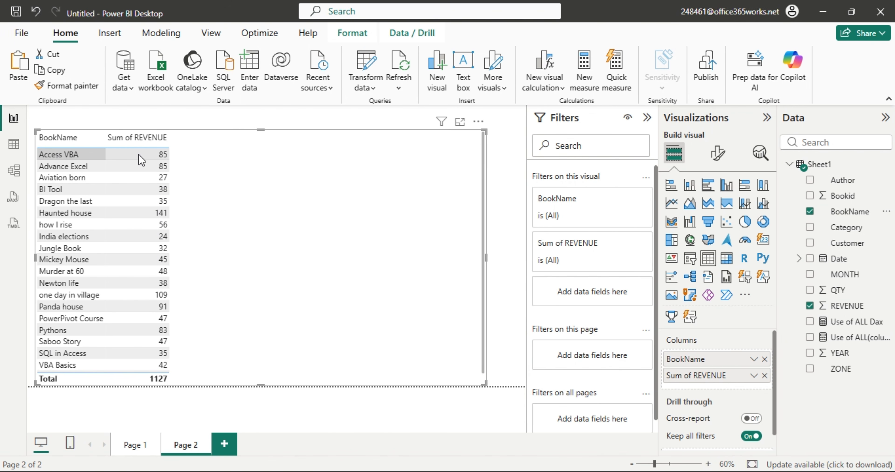
left_click(138, 445)
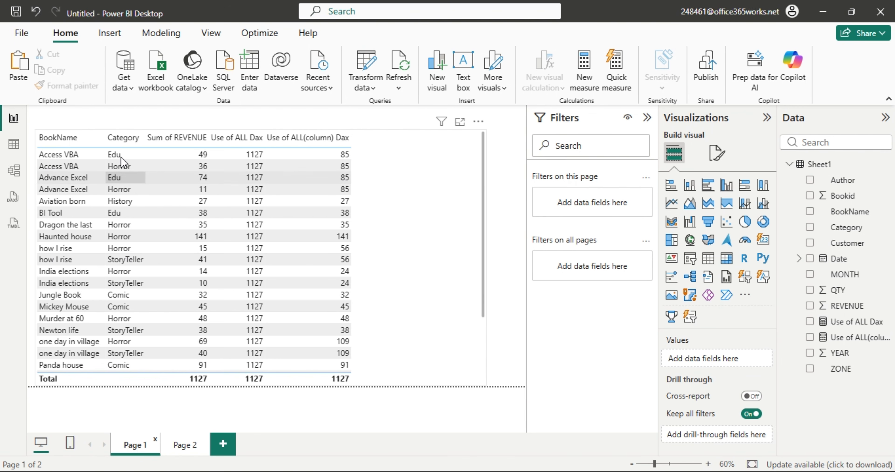
left_click(183, 446)
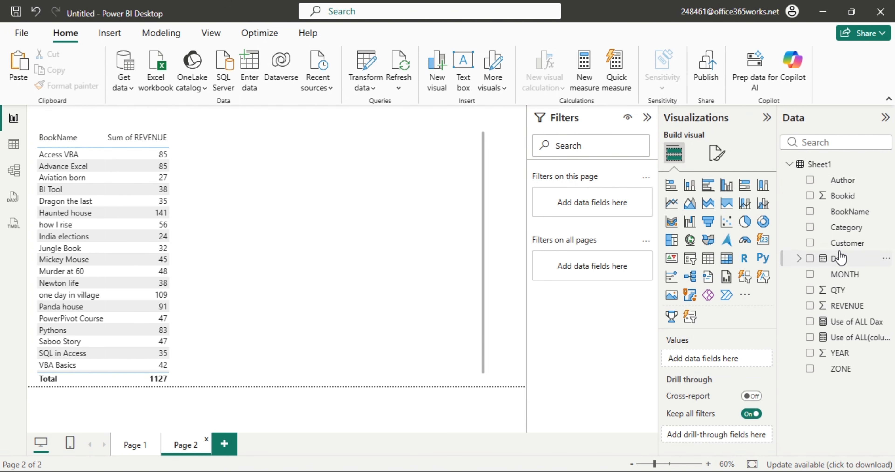
left_click(127, 446)
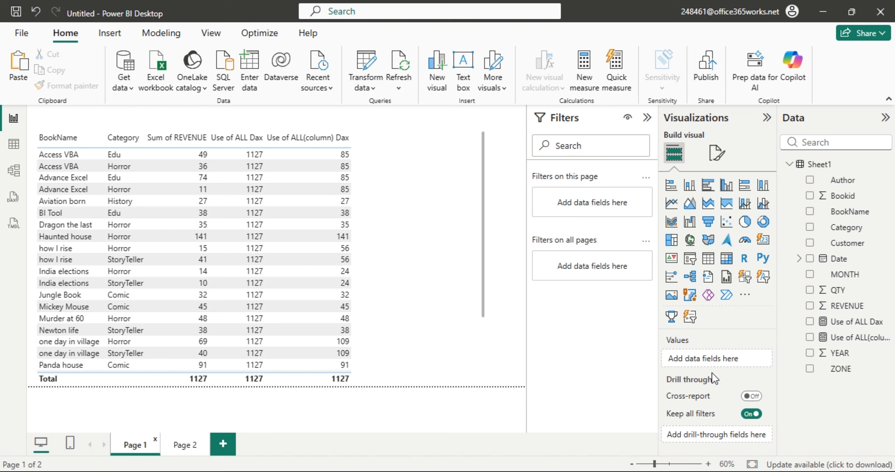
left_click(443, 317)
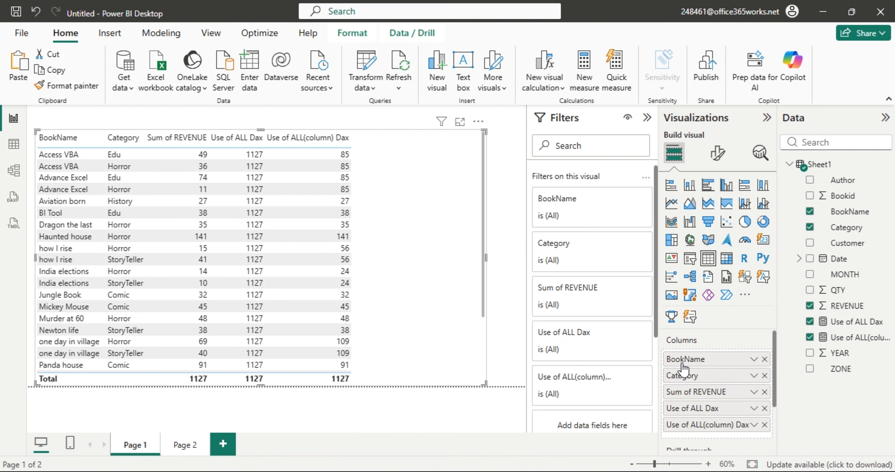
left_click(181, 445)
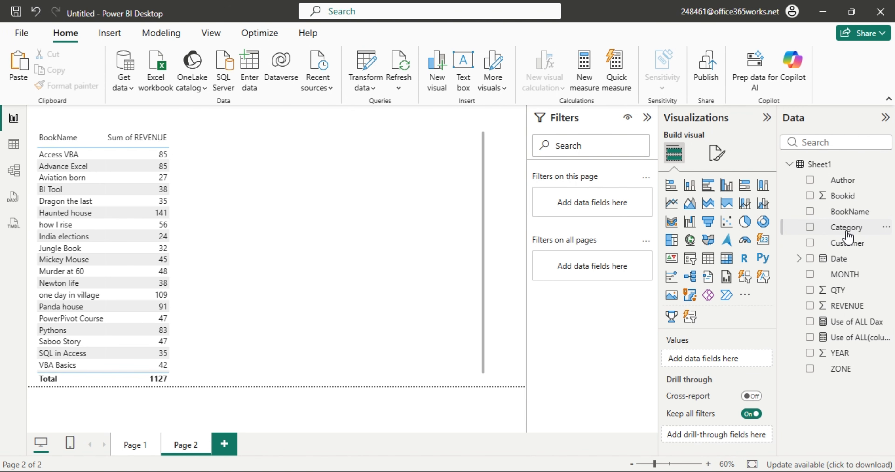
left_click_drag(847, 233, 734, 369)
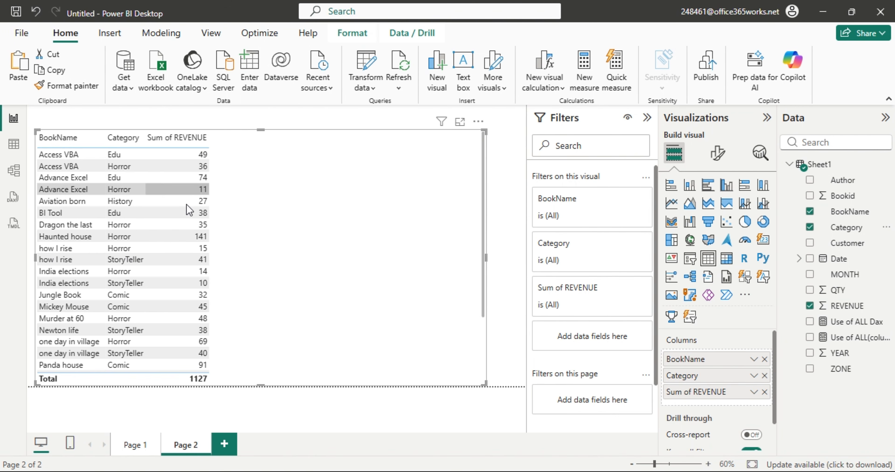
Flip between Page 1 and Page 2 to compare their tables, ending on Page 1.
left_click(136, 444)
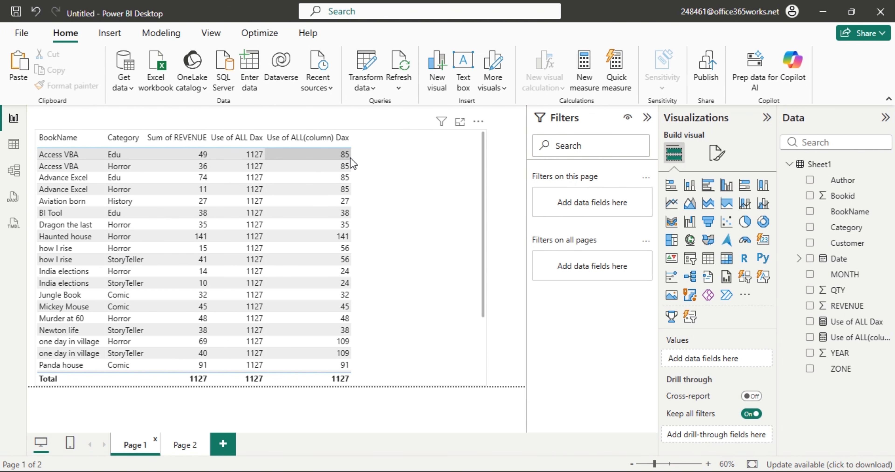
left_click(184, 446)
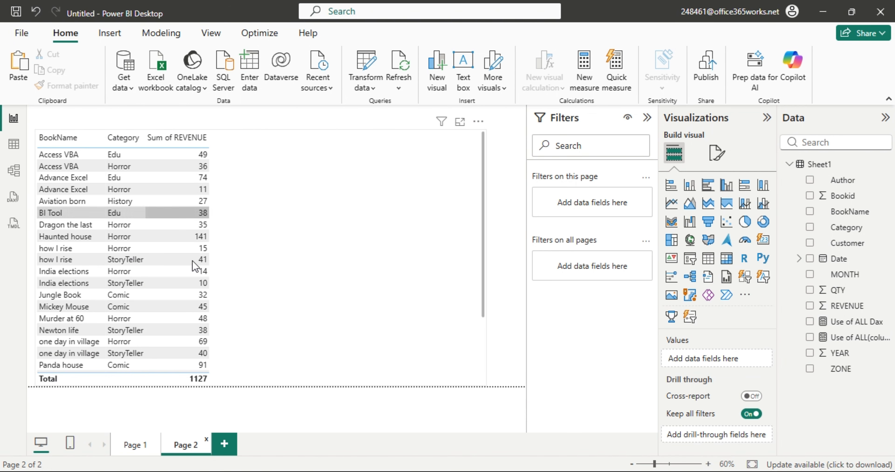
left_click(133, 445)
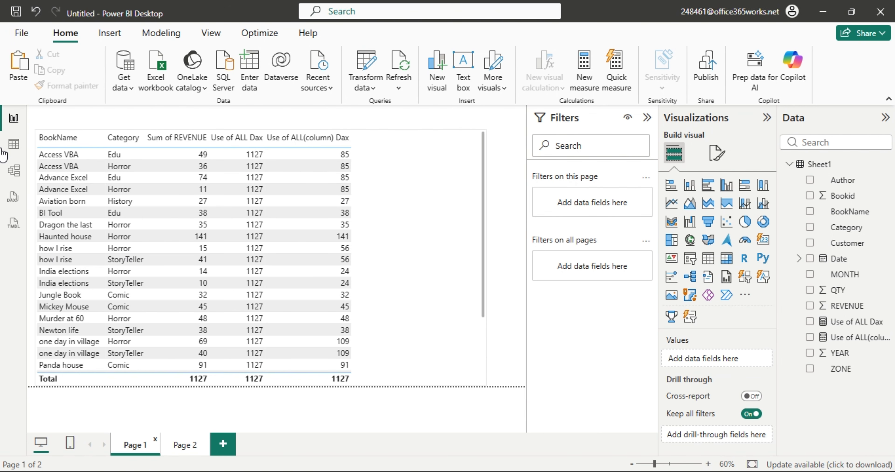
Add Sheet1[BookName] inside ALL() in the Use of ALL(column) Dax measure, then return to the report.
left_click(13, 144)
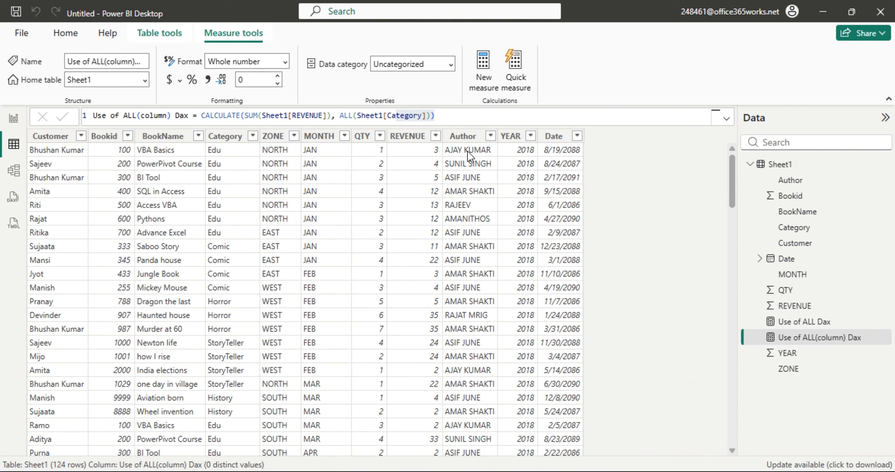
left_click(426, 116)
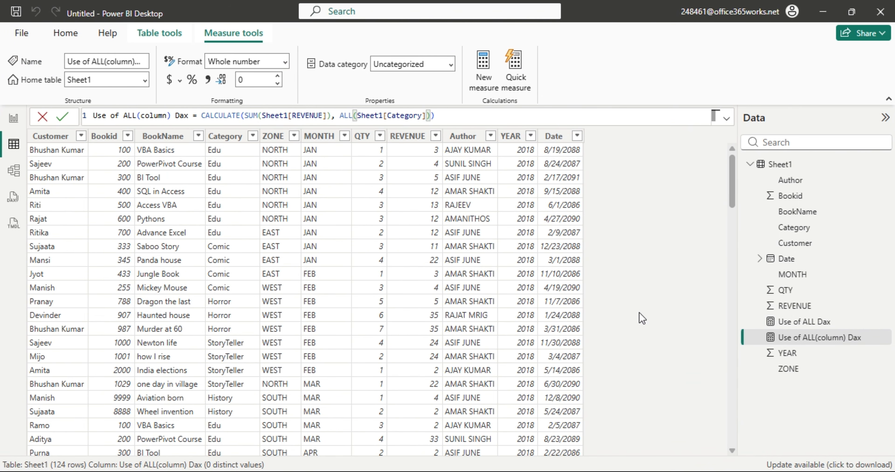
type(", boo")
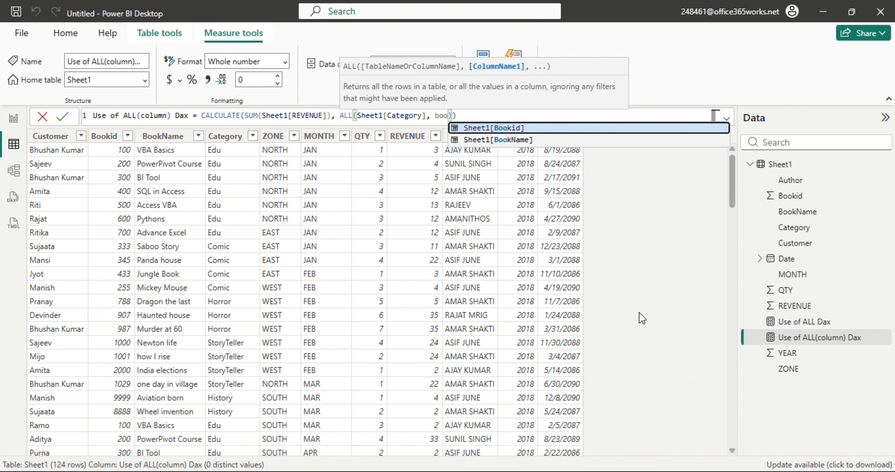
key("Down")
key("Tab")
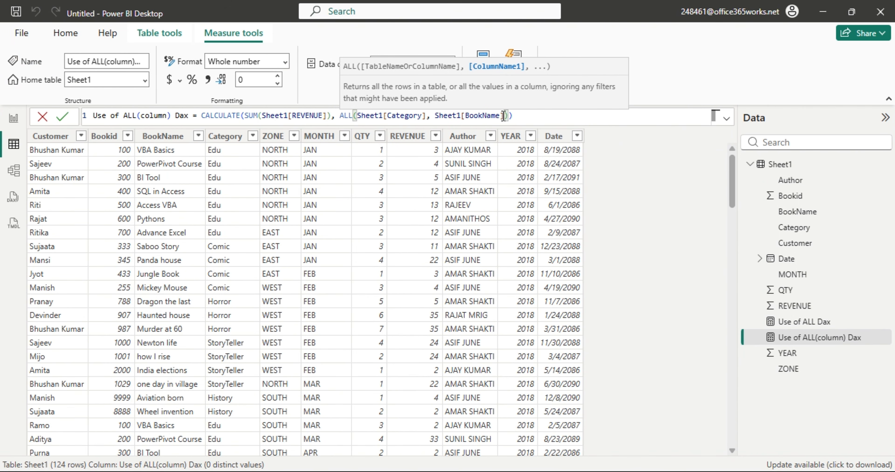
left_click(646, 187)
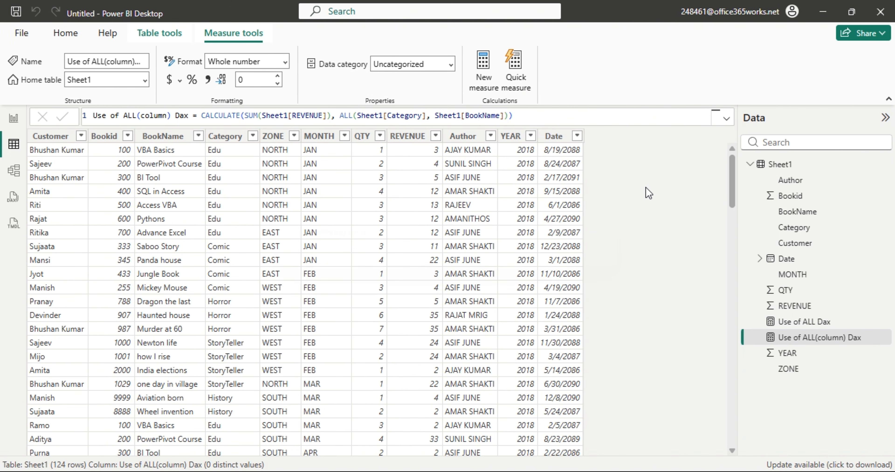
left_click(14, 118)
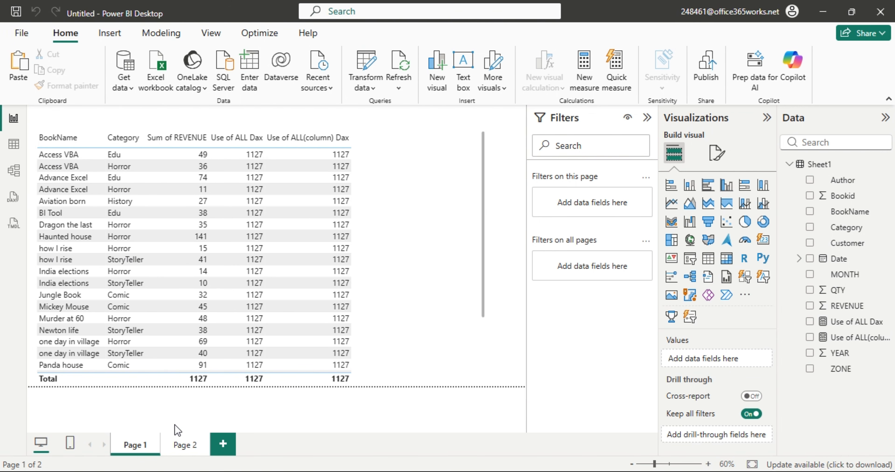
After glancing at Page 2, delete Sum of REVENUE from the Page 1 table's Columns.
left_click(180, 445)
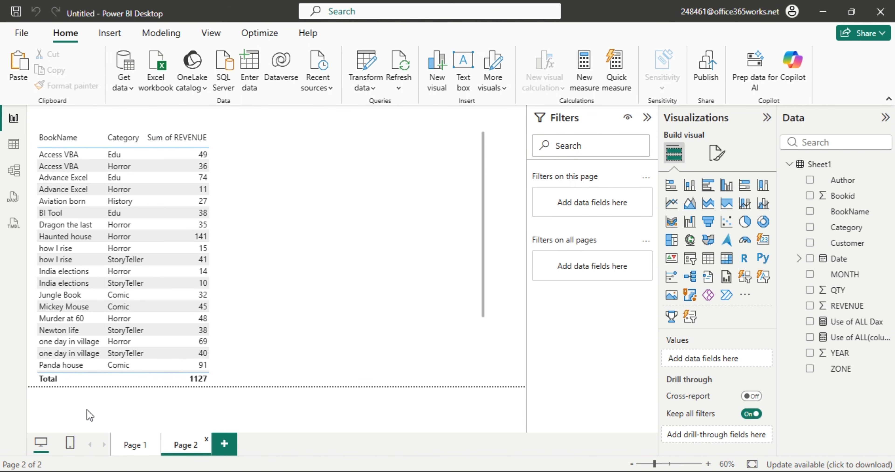
left_click(138, 451)
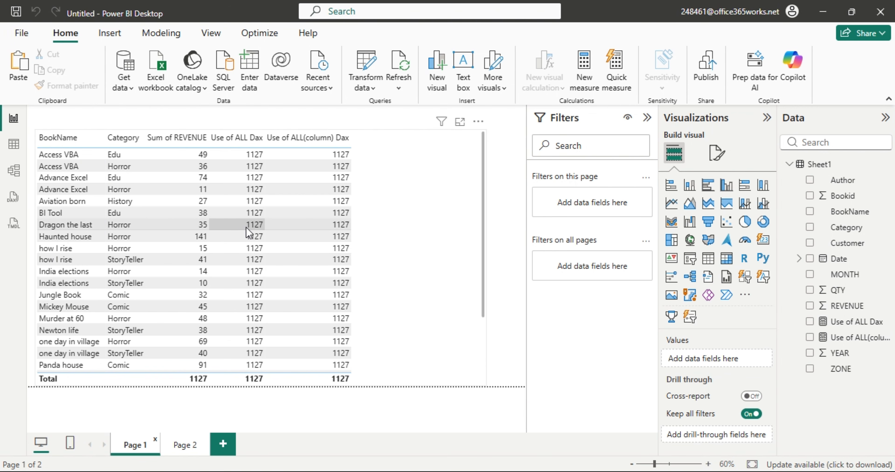
left_click(408, 259)
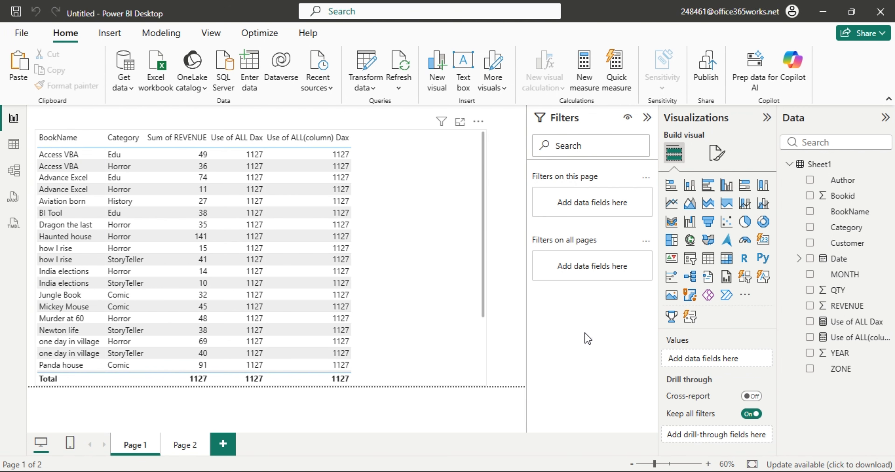
left_click(765, 392)
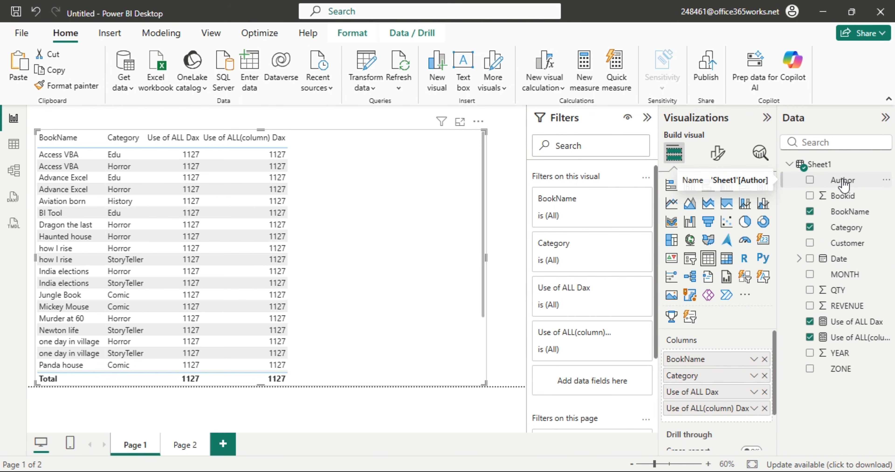
Put Author as the first column in the Page 1 table, then in the Page 2 table.
left_click_drag(844, 184, 733, 353)
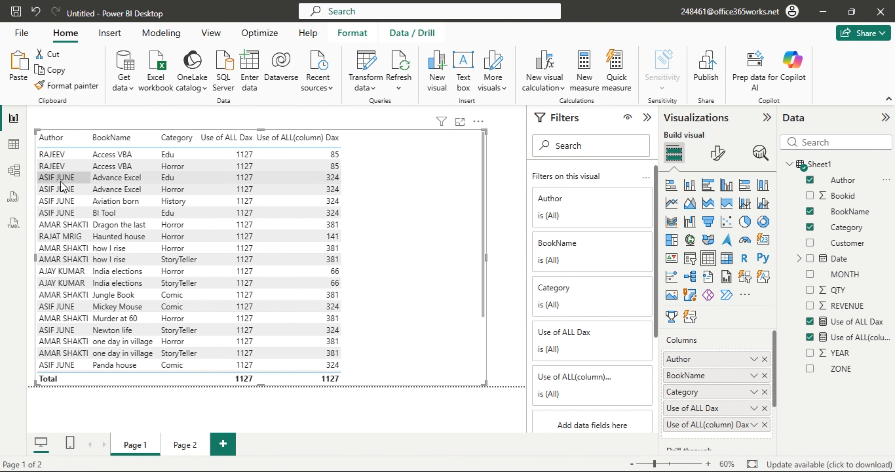
left_click(181, 446)
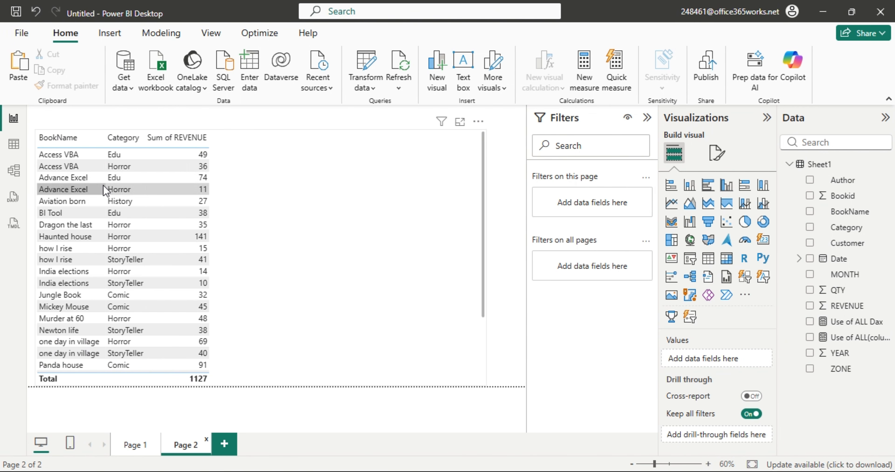
left_click(149, 447)
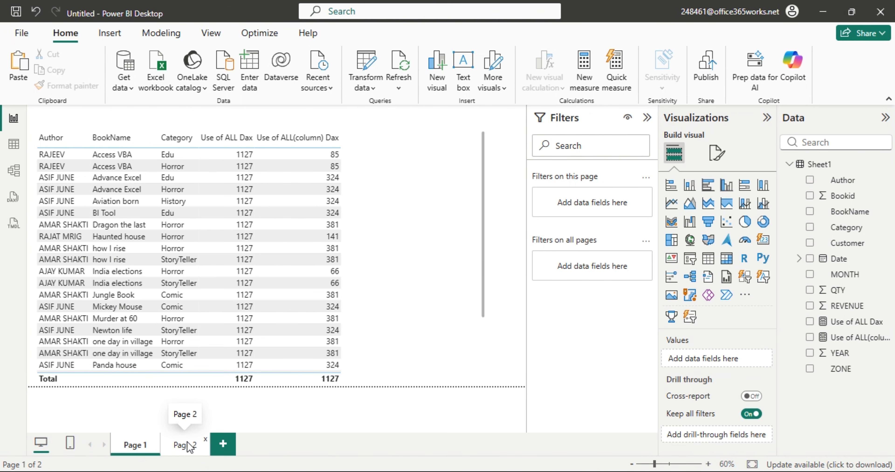
left_click(190, 446)
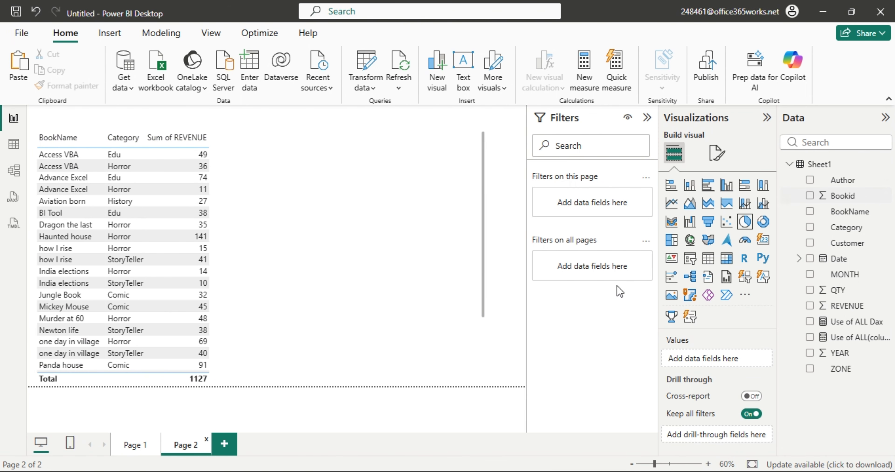
left_click_drag(839, 186, 723, 357)
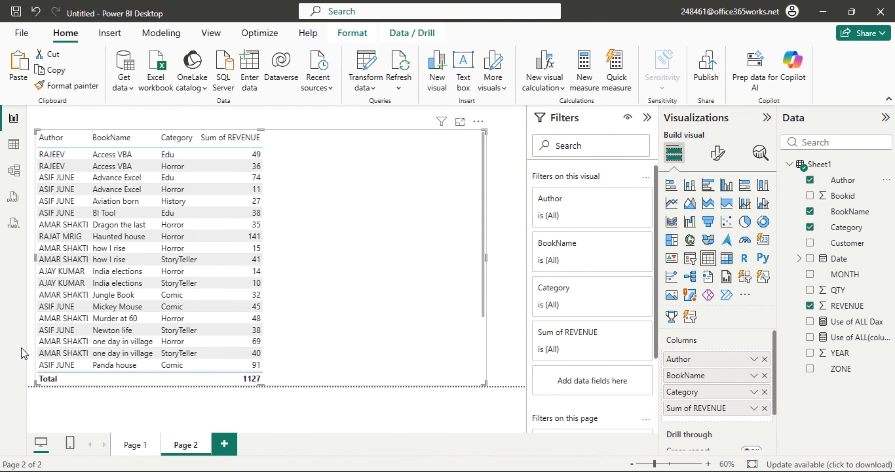
In Table view, filter the Author column to a single author, leaving 9 Access VBA rows.
left_click(14, 144)
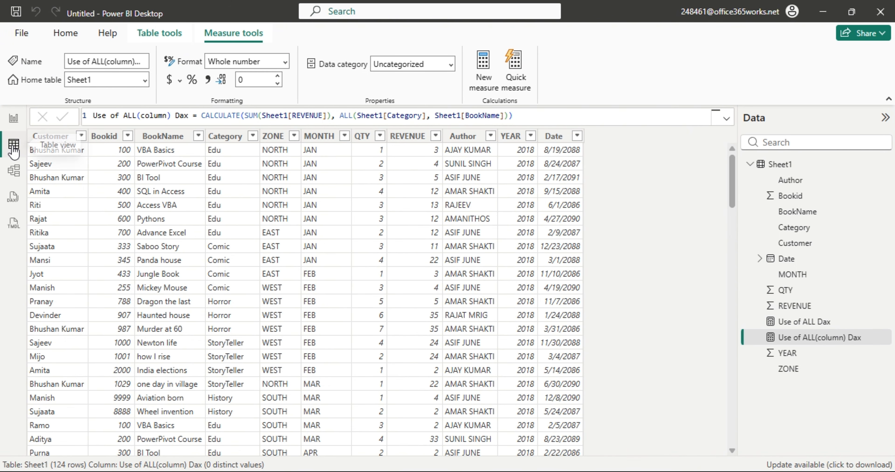
left_click(489, 136)
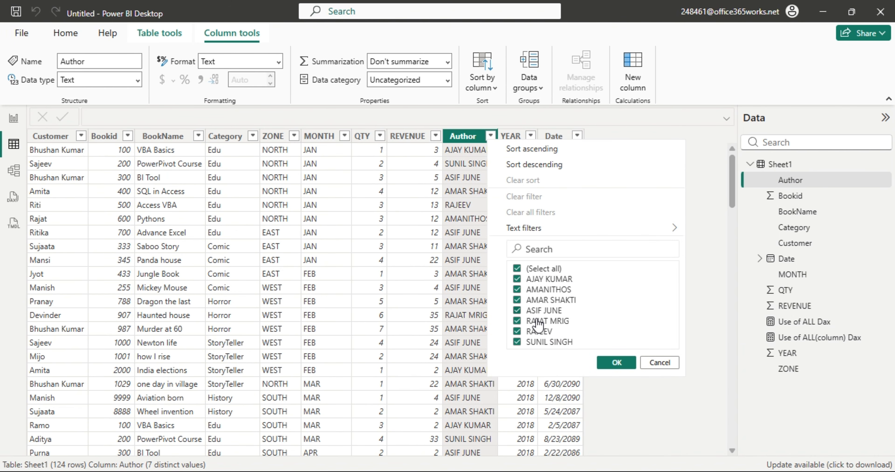
left_click(517, 268)
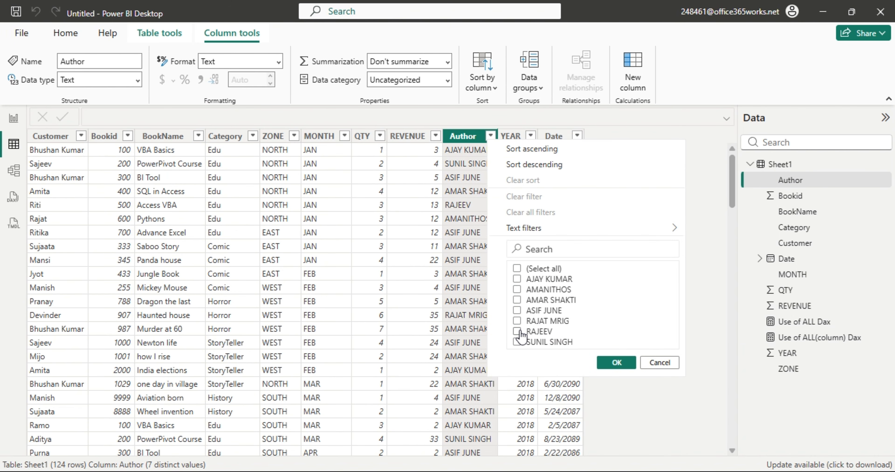
left_click(518, 331)
left_click(616, 362)
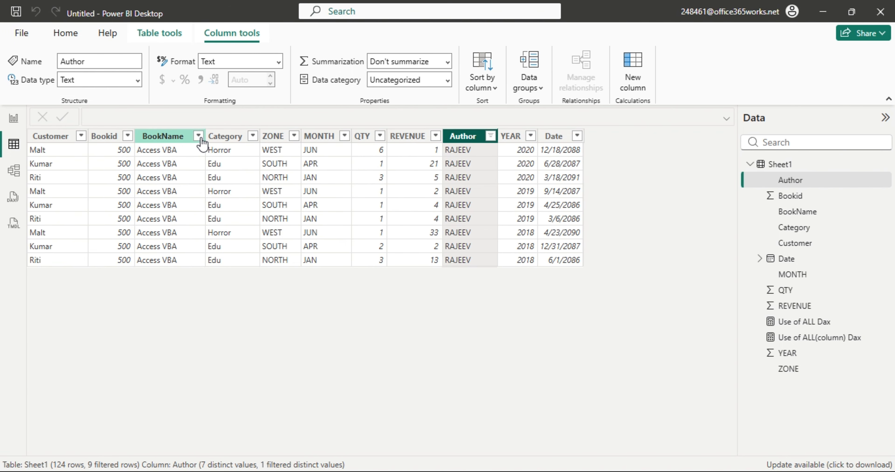
Copy the REVENUE column values.
left_click(421, 139)
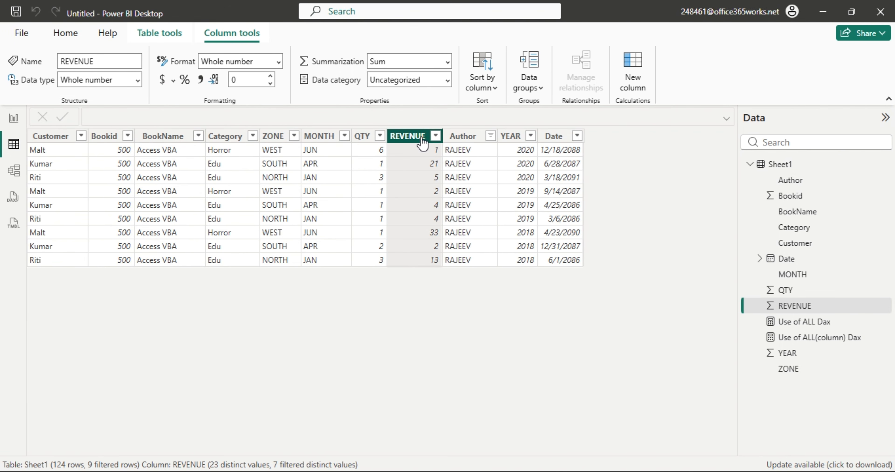
right_click(422, 141)
mouse_move(466, 228)
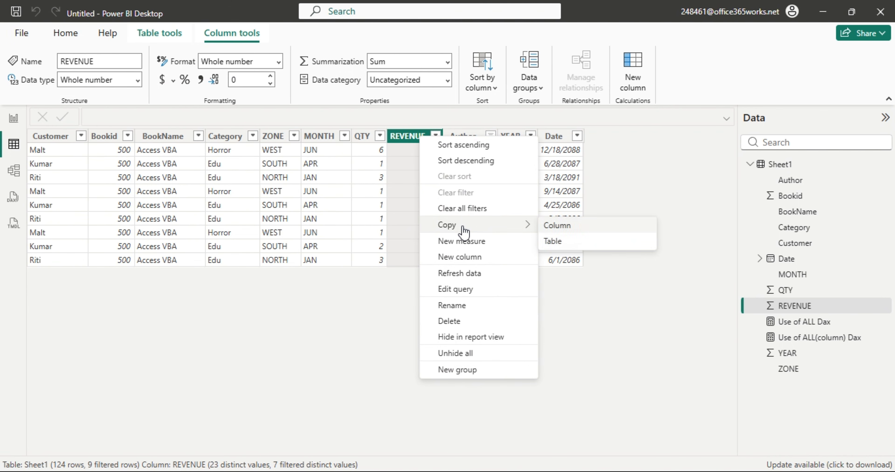
left_click(557, 226)
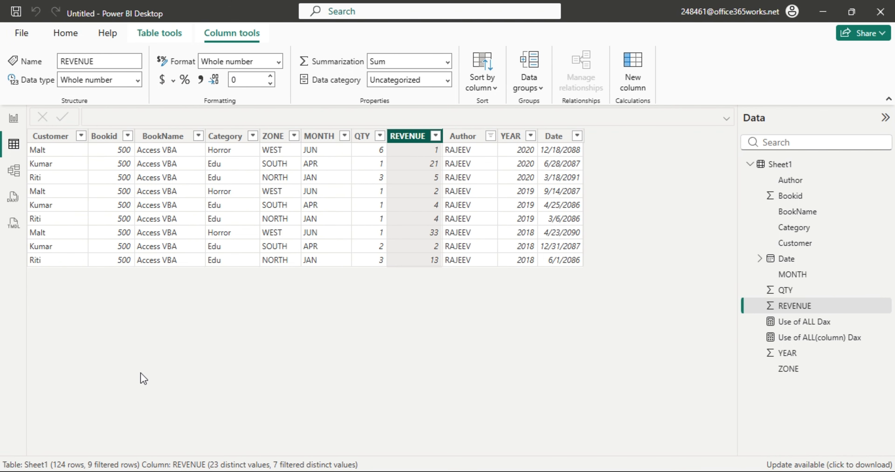
Start Excel with a blank workbook and paste the REVENUE values at cell H4.
key("super")
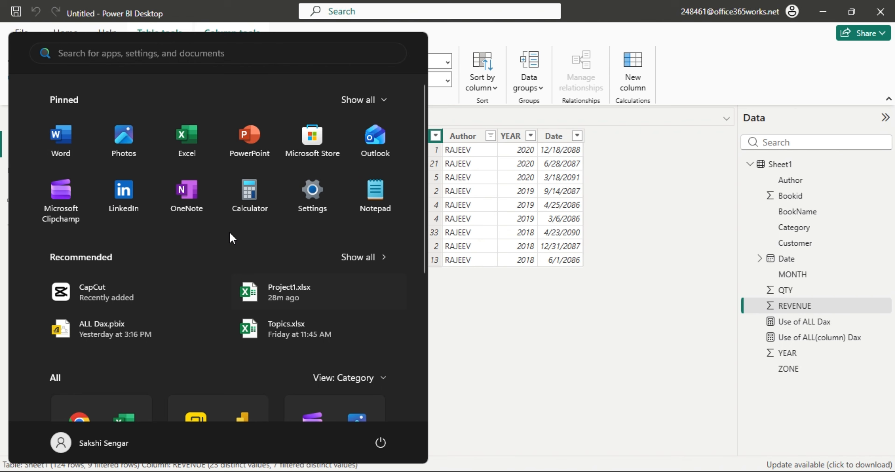
left_click(199, 134)
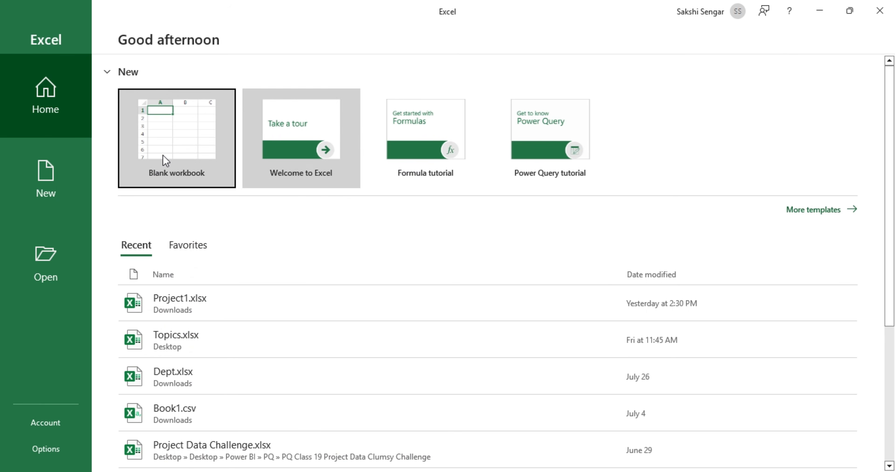
left_click(166, 160)
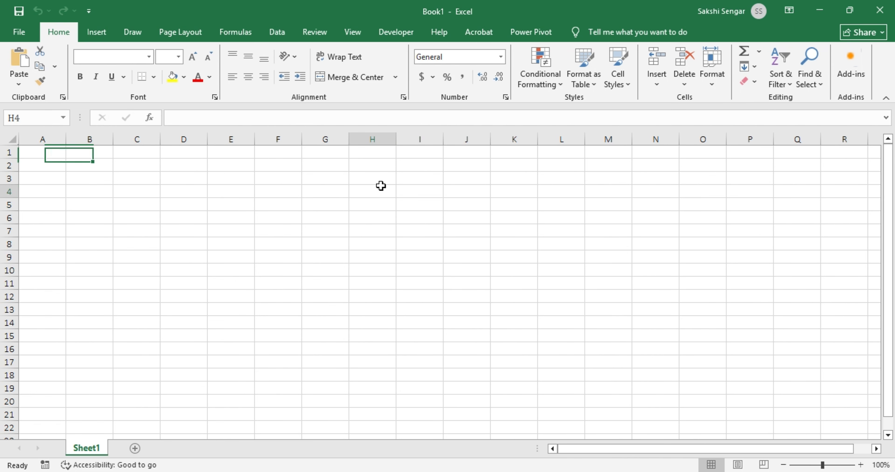
left_click(381, 187)
key("ctrl+v")
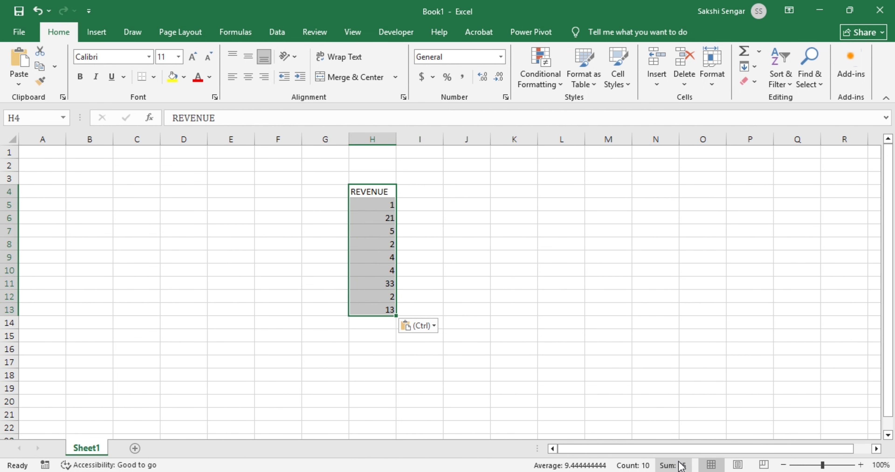
Select H5:H14 to confirm the sum is 85, then close Excel without saving.
left_click_drag(380, 208, 390, 321)
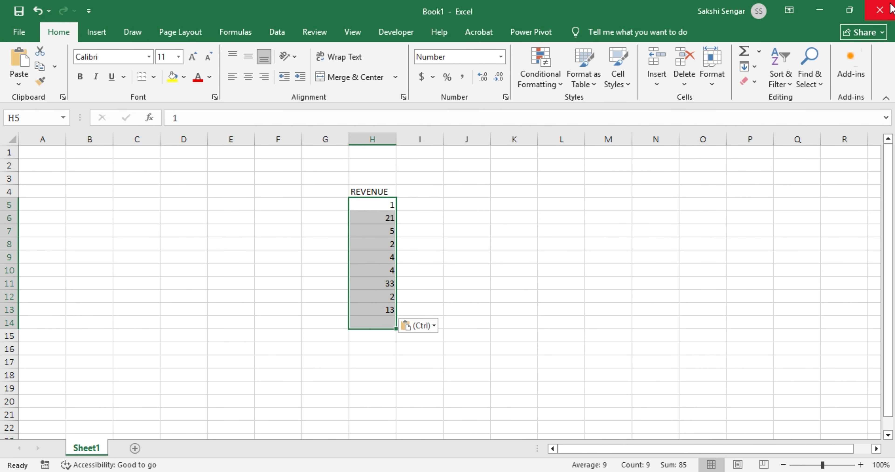
left_click(880, 10)
left_click(496, 315)
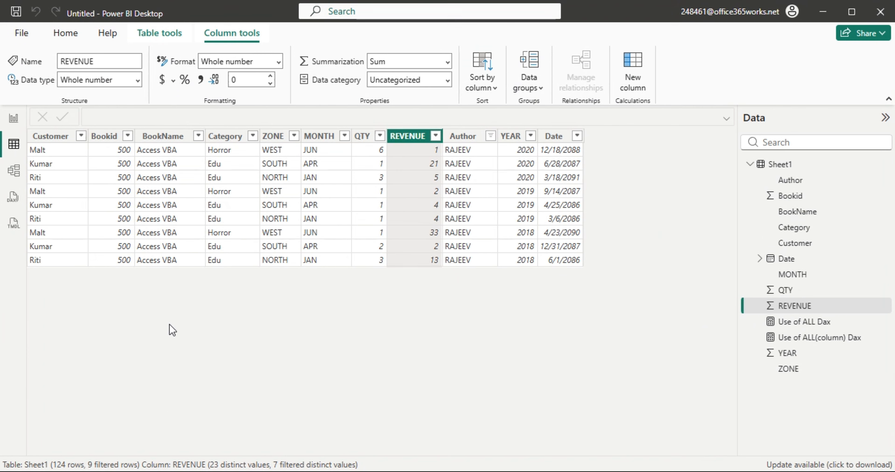
Go back to Report view, glance at Page 2, then settle on Page 1.
left_click(13, 118)
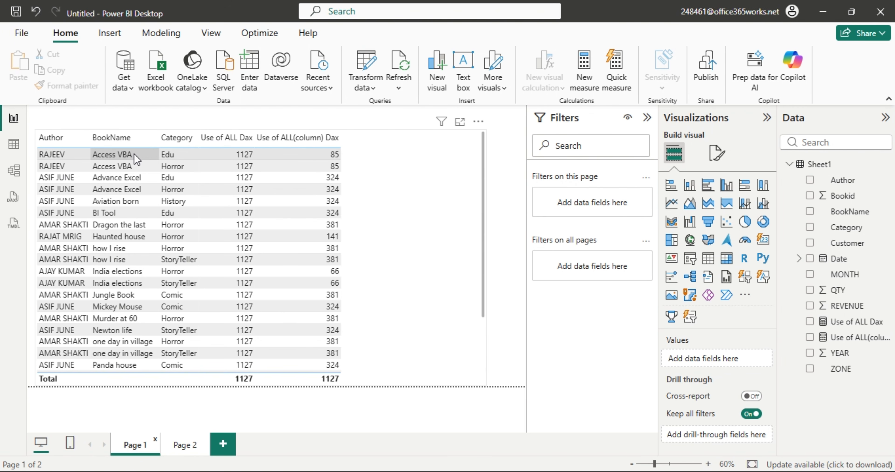
left_click(183, 445)
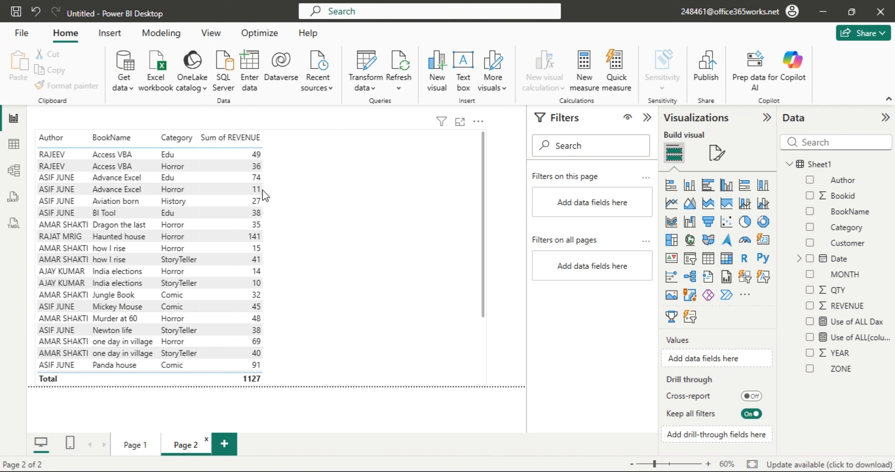
left_click(134, 446)
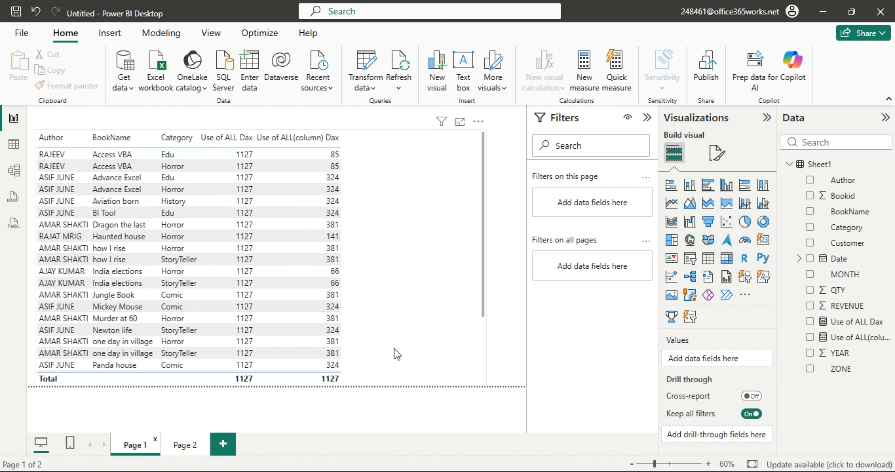
Collapse the Filters pane and switch it off in the View ribbon so the table has more room.
left_click(648, 118)
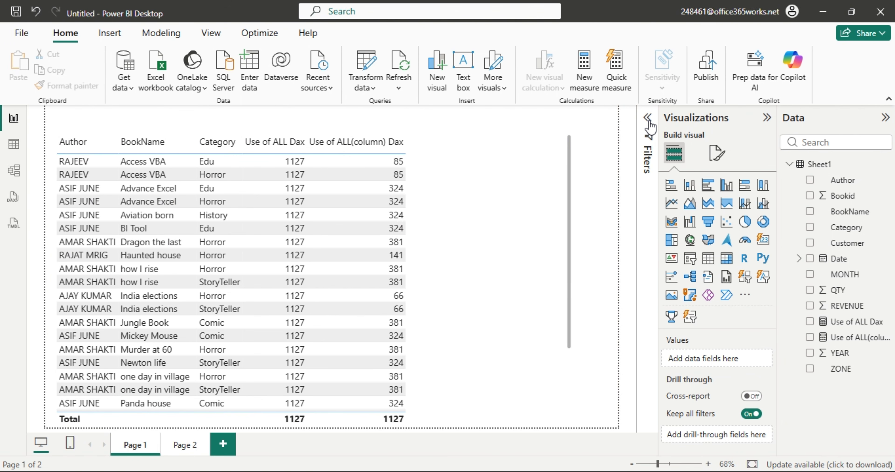
left_click(211, 34)
left_click(499, 69)
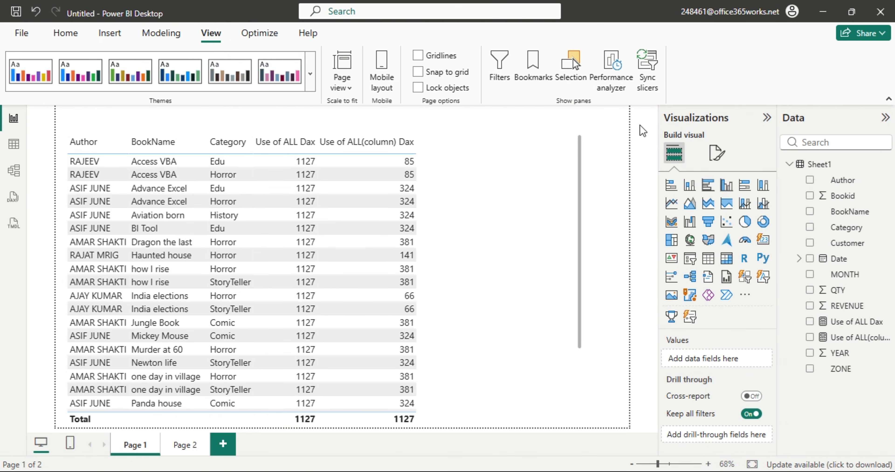
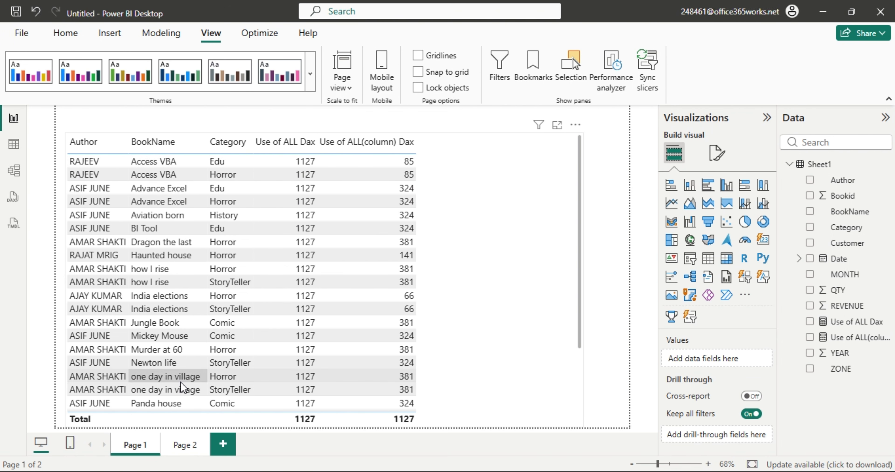
On Page 2, remove BookName and Category from the revenue table, leaving Author and Sum of REVENUE.
left_click(183, 445)
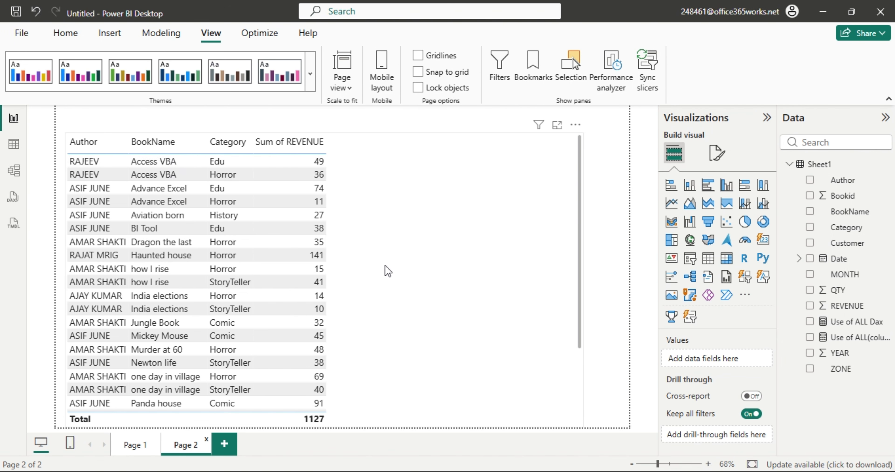
left_click(399, 271)
left_click(765, 376)
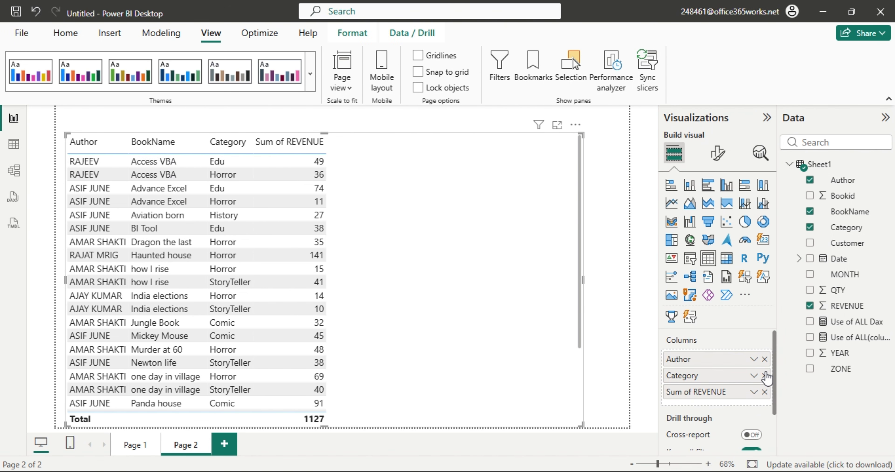
left_click(765, 376)
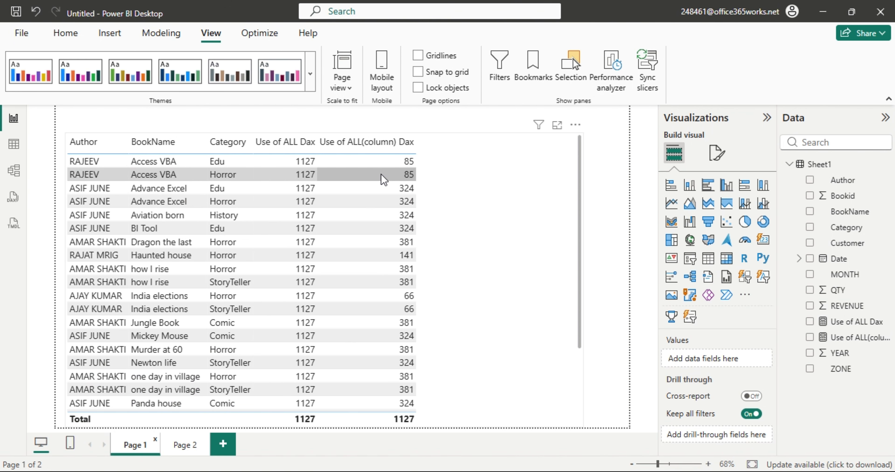
In Table view, add Sheet1[Author] after Sheet1[BookName] inside the Use of ALL(column) Dax measure's ALL().
left_click(16, 144)
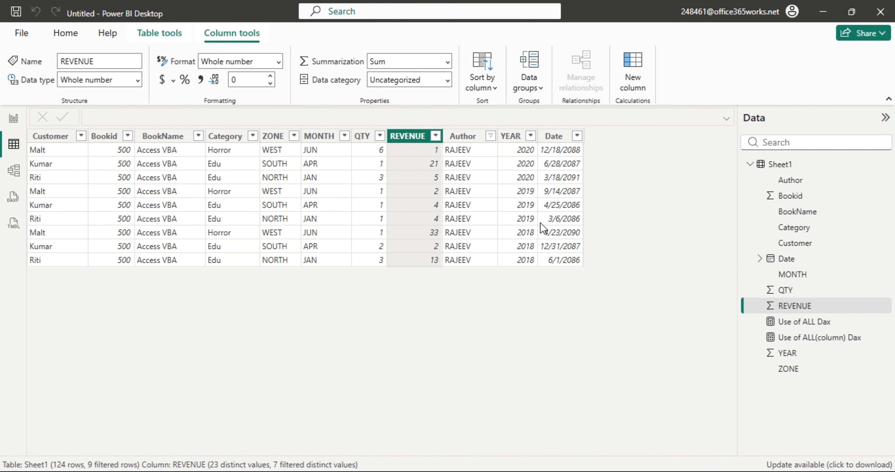
left_click(784, 338)
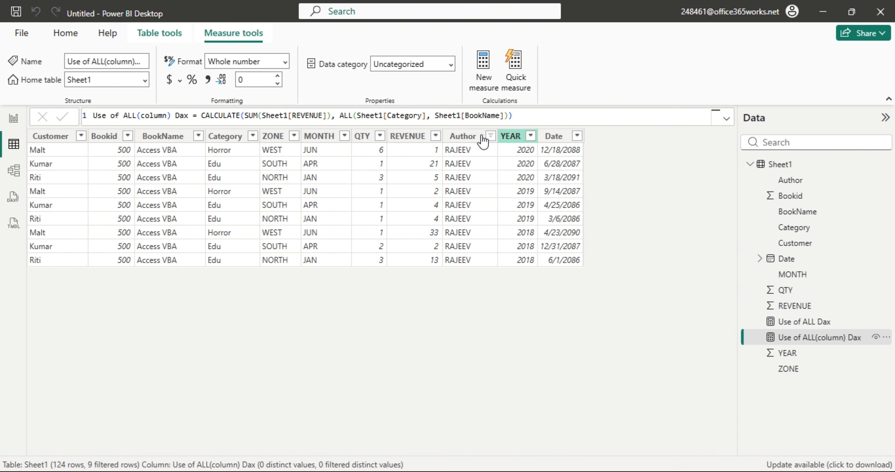
left_click(504, 116)
type(",")
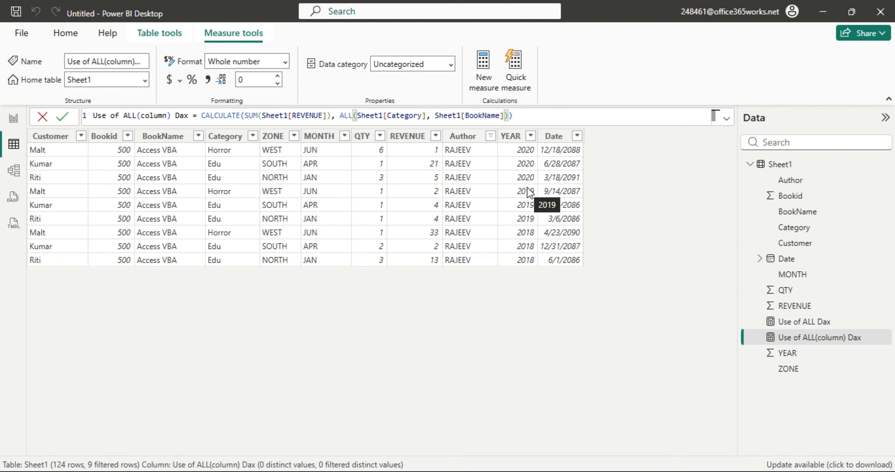
type(" aut")
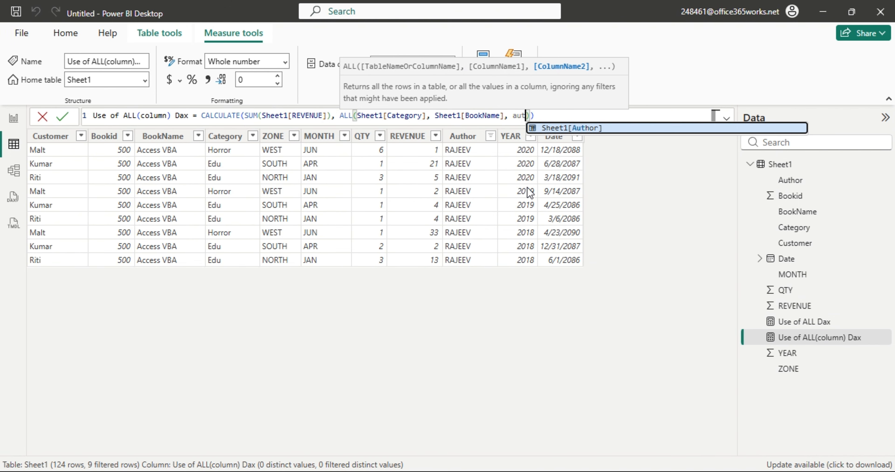
key("Tab")
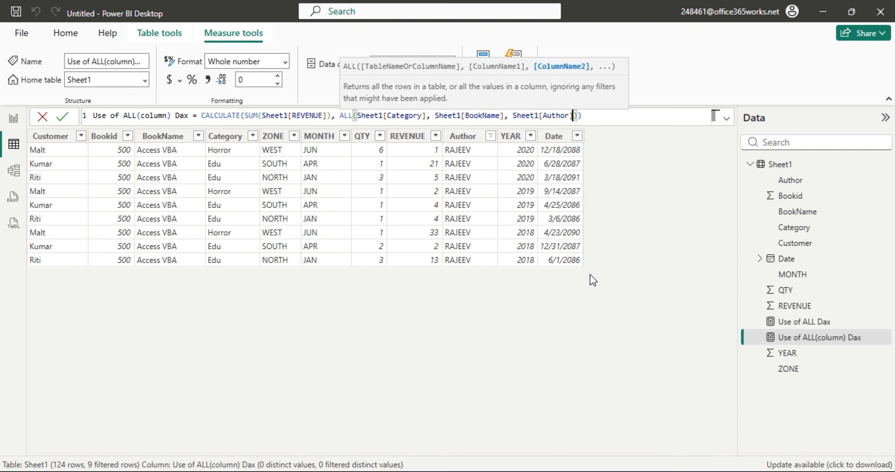
key("Return")
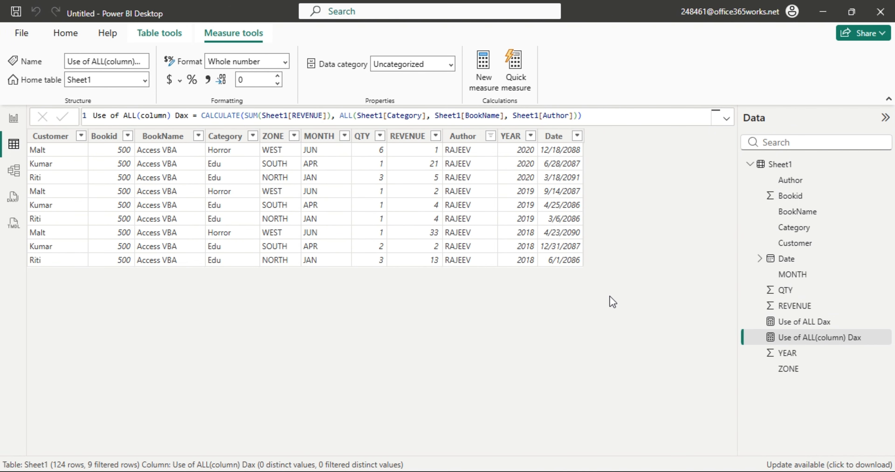
On the report, sort the table by the Use of ALL Dax column, where both measures show 1127.
left_click(12, 120)
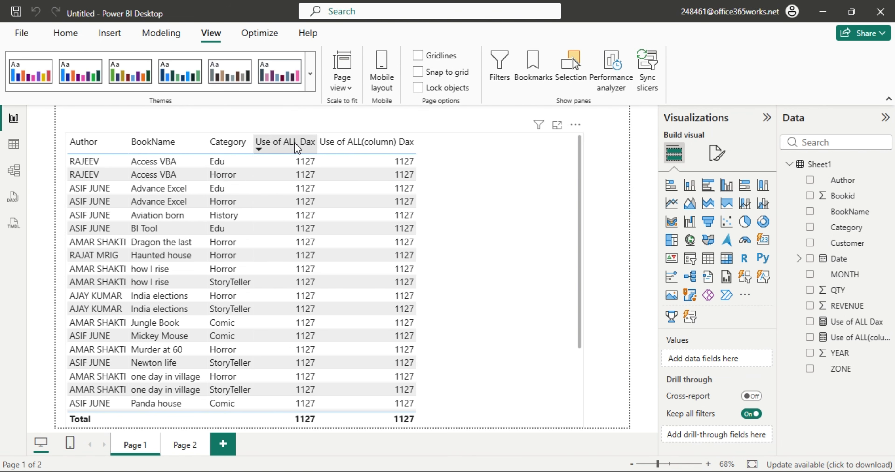
left_click(297, 153)
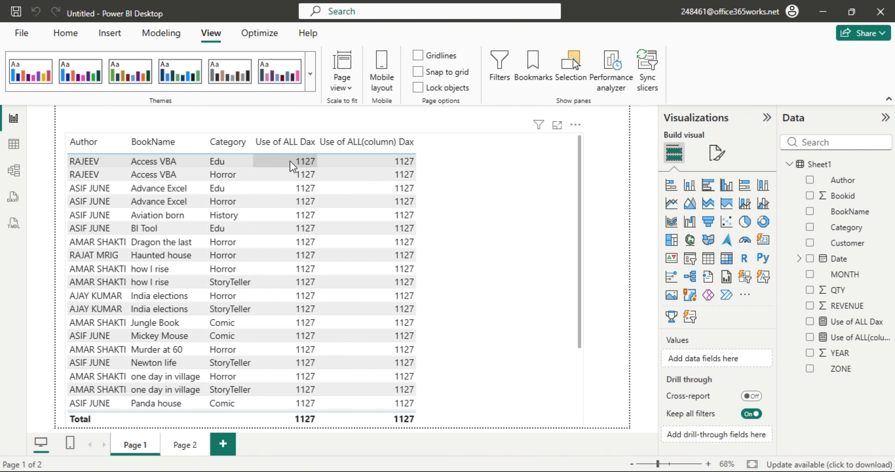
left_click(301, 153)
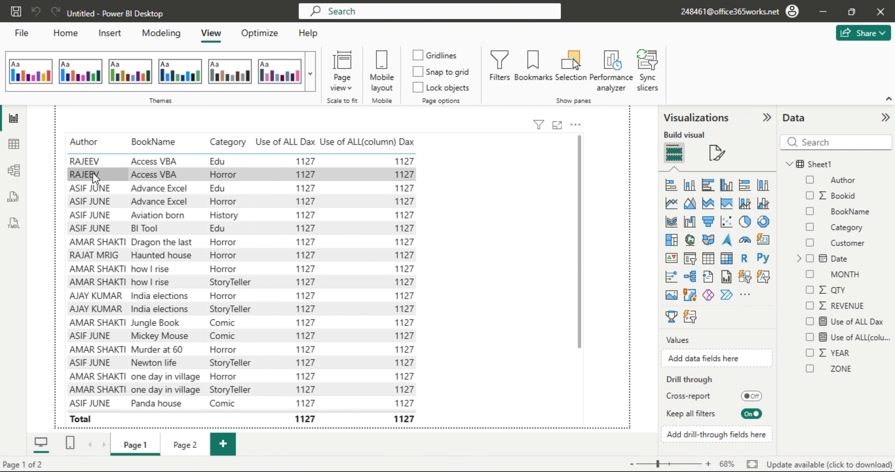
left_click(14, 147)
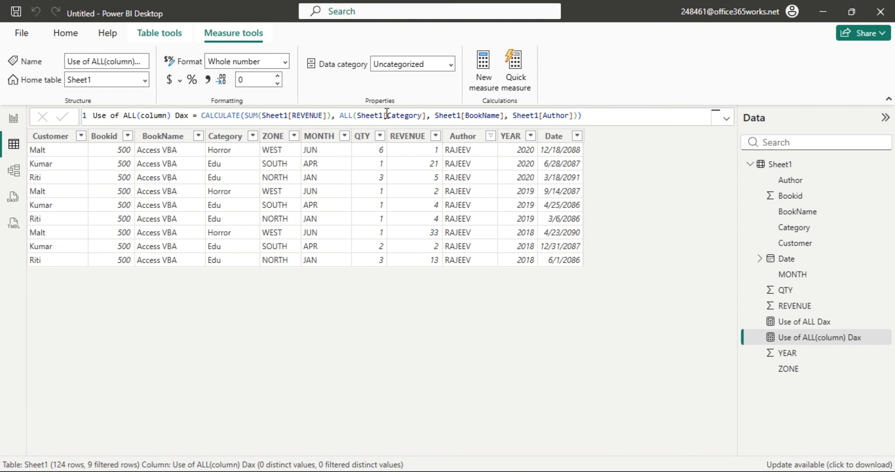
left_click_drag(360, 112, 592, 112)
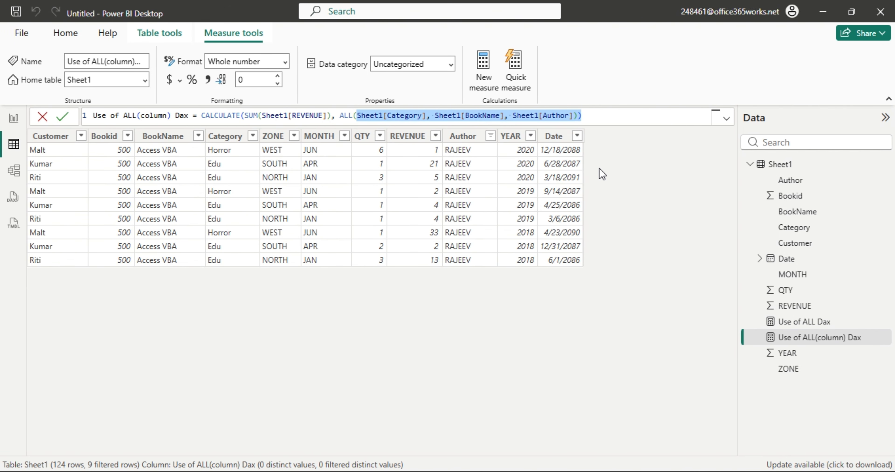
left_click(359, 115)
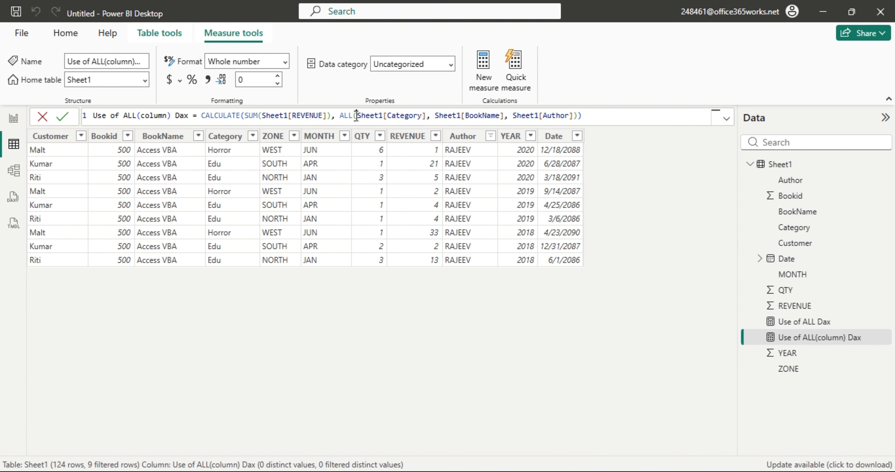
left_click_drag(357, 116, 573, 108)
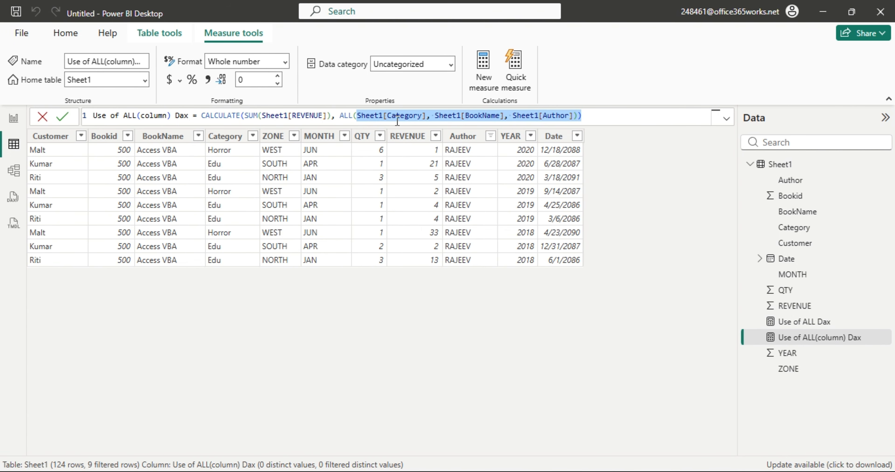
left_click(357, 115)
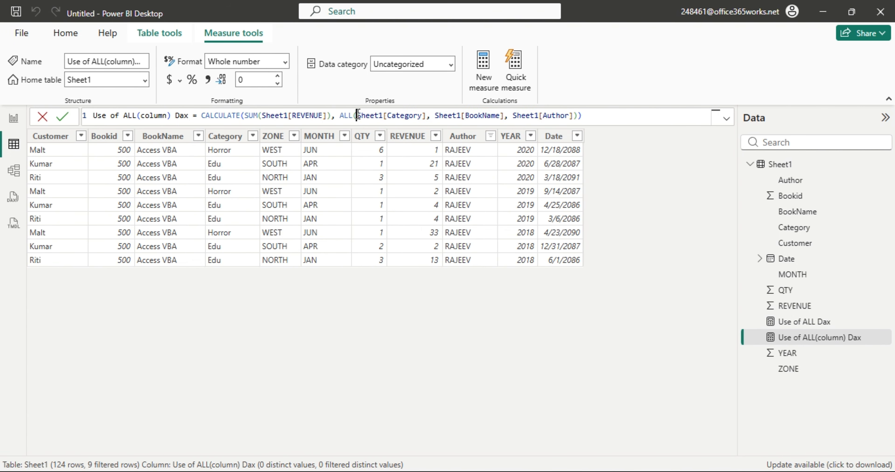
left_click_drag(360, 115, 578, 124)
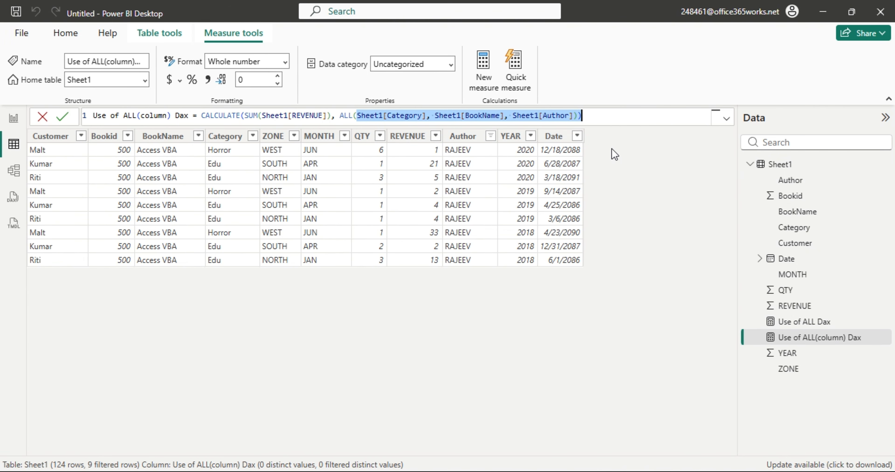
left_click(355, 115)
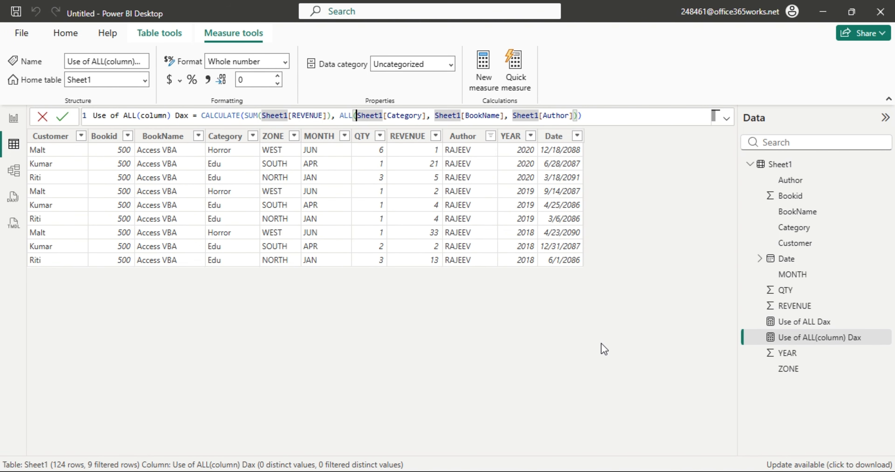
left_click(605, 317)
Copy the Use of ALL Dax formula into a new blank measure.
left_click(816, 323)
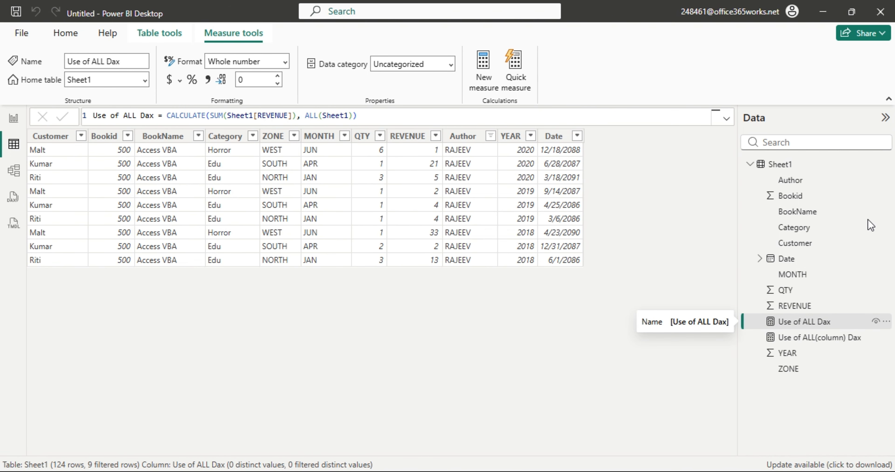
left_click(369, 121)
key("ctrl+a")
key("ctrl+c")
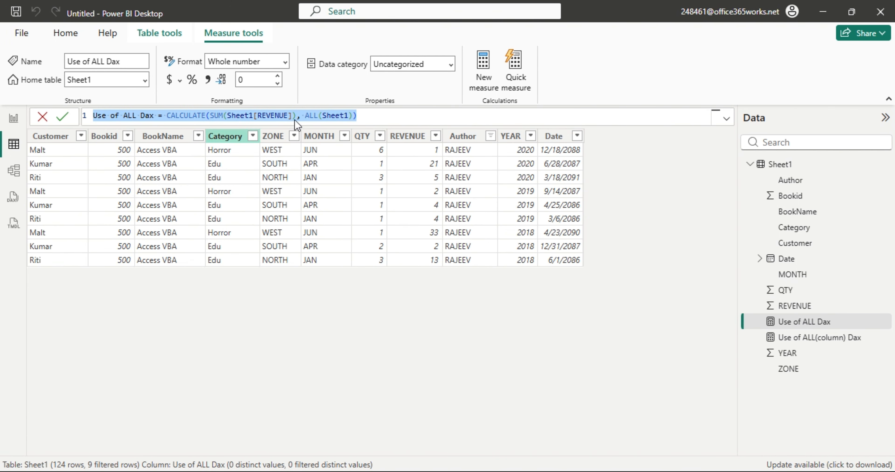
left_click(485, 82)
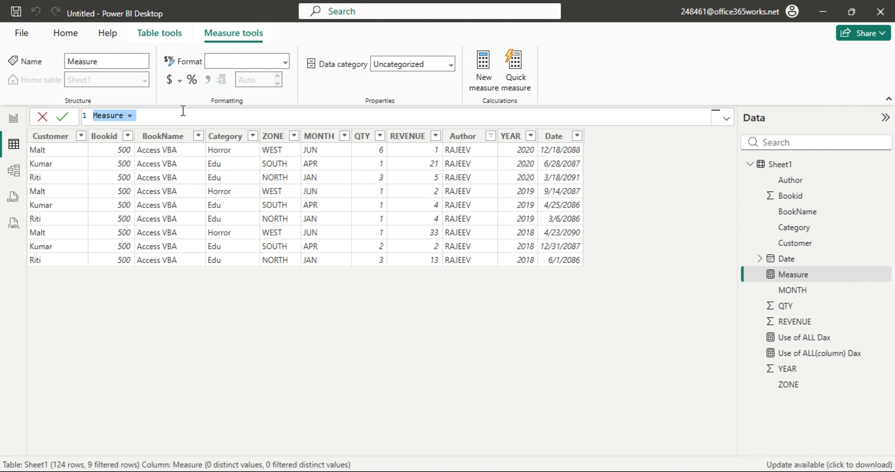
key("ctrl+v")
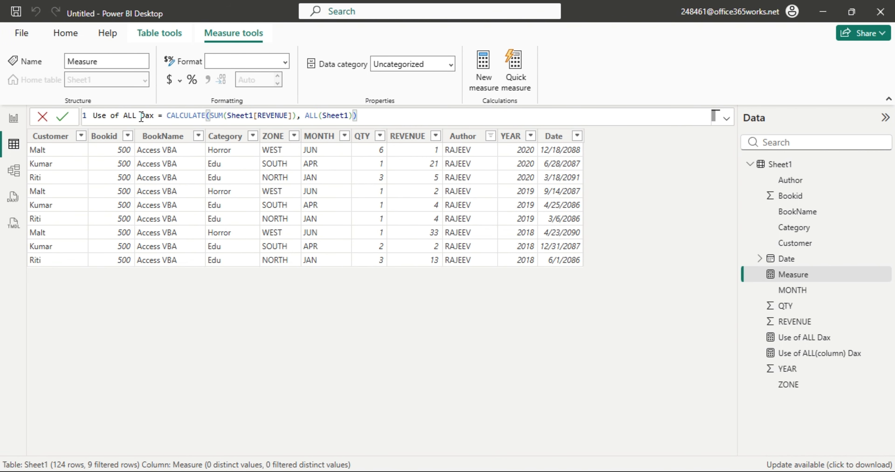
Rename the new measure Use of ALLSELECTED Dax and change its filter to ALLSELECTED(Sheet1).
left_click(132, 117)
type("SE")
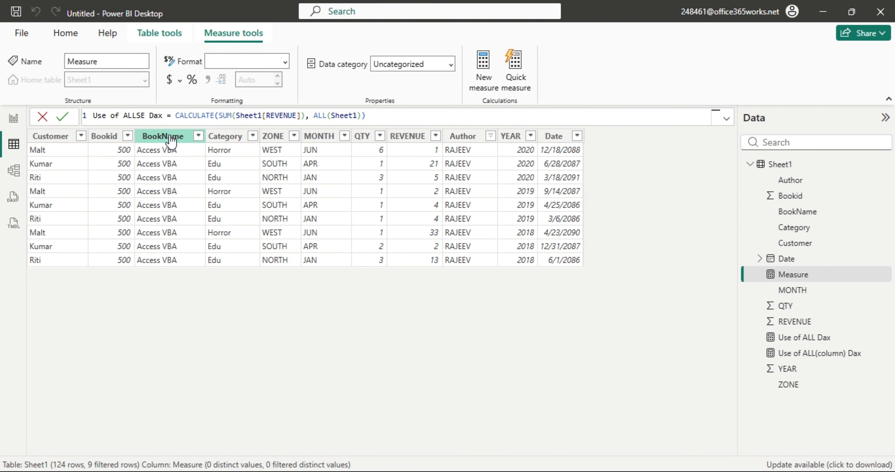
type("LECTED")
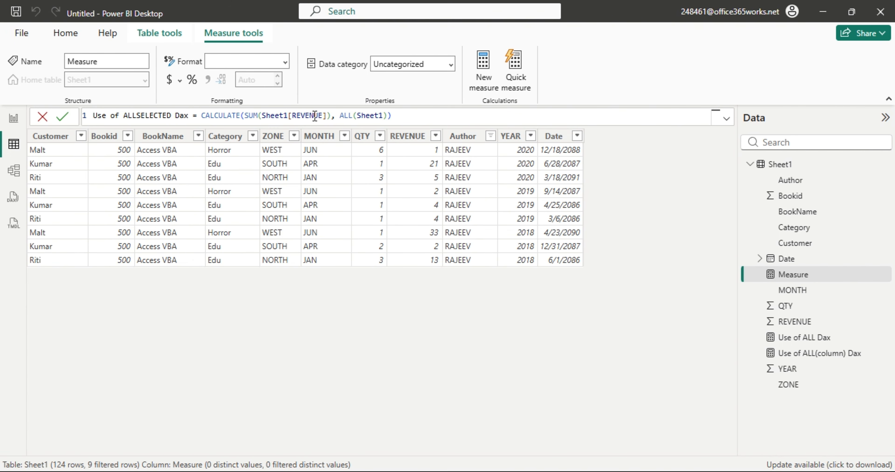
left_click(355, 117)
type("SELECTED")
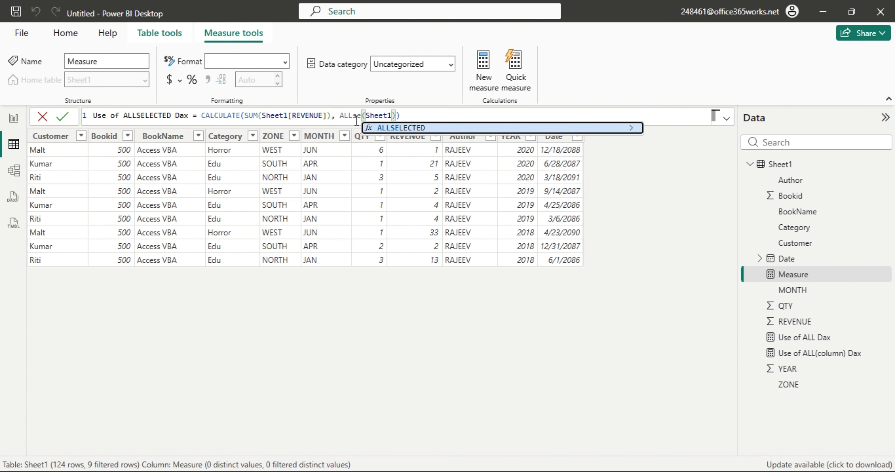
left_click(616, 290)
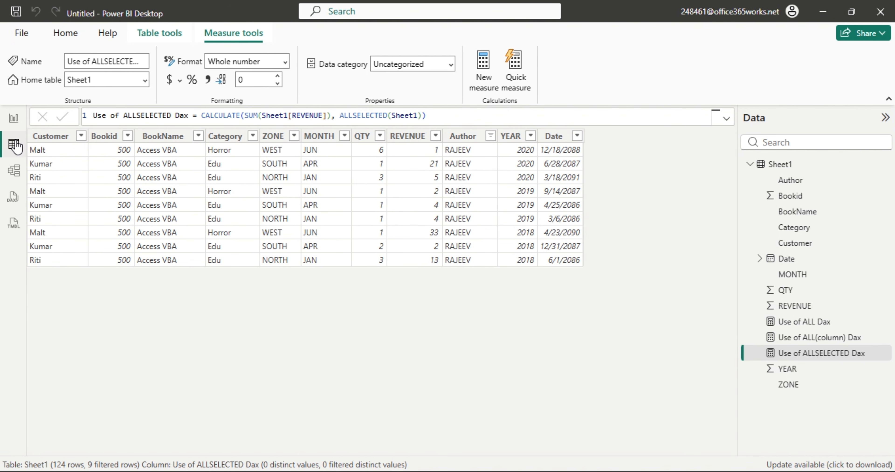
left_click(14, 119)
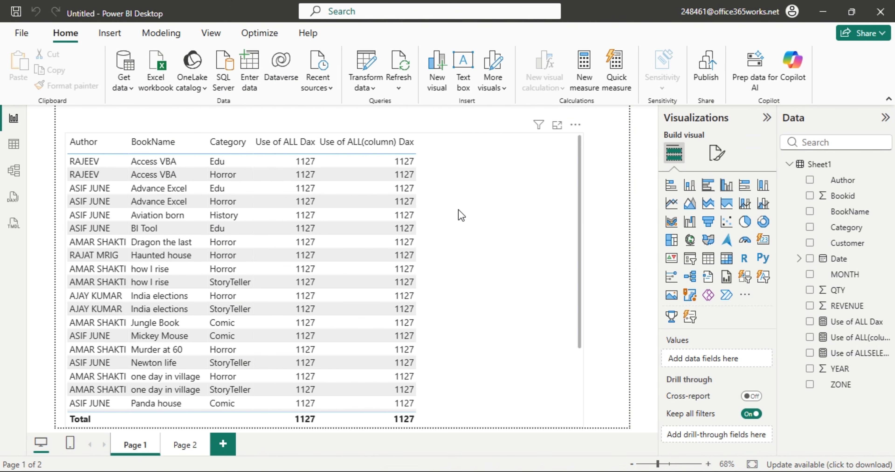
Add Use of ALLSELECTED Dax to the table visual and widen the visual to the page edge.
left_click(482, 231)
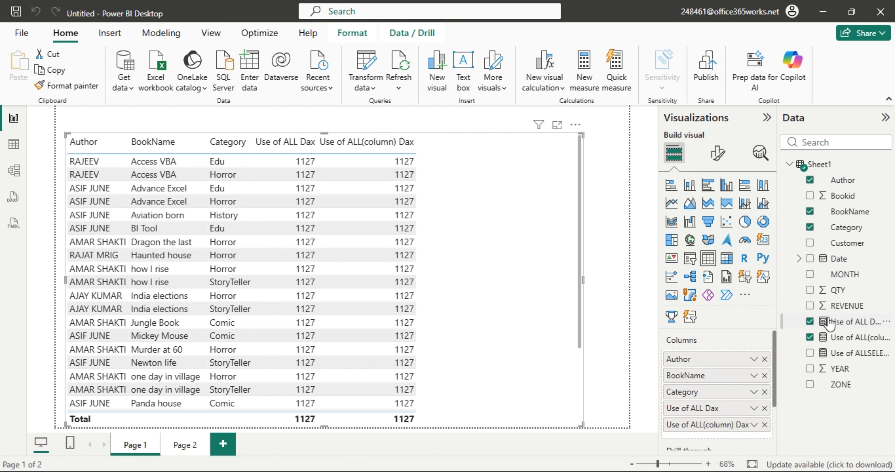
left_click_drag(841, 353, 505, 246)
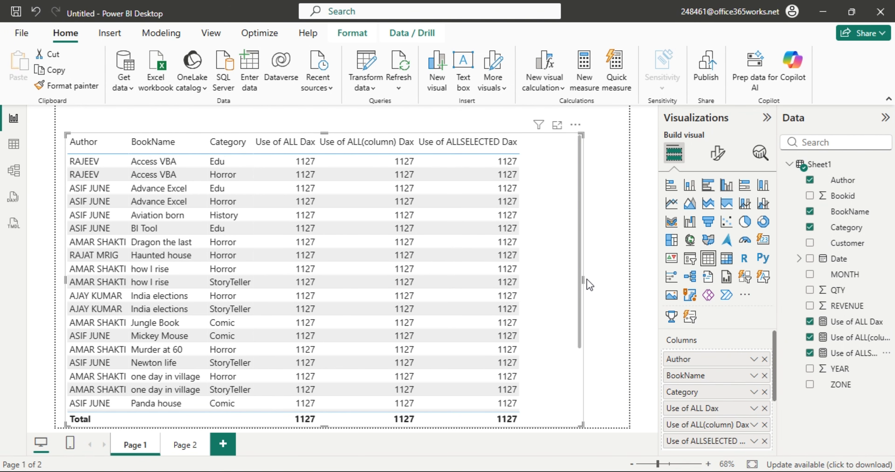
left_click_drag(584, 280, 643, 288)
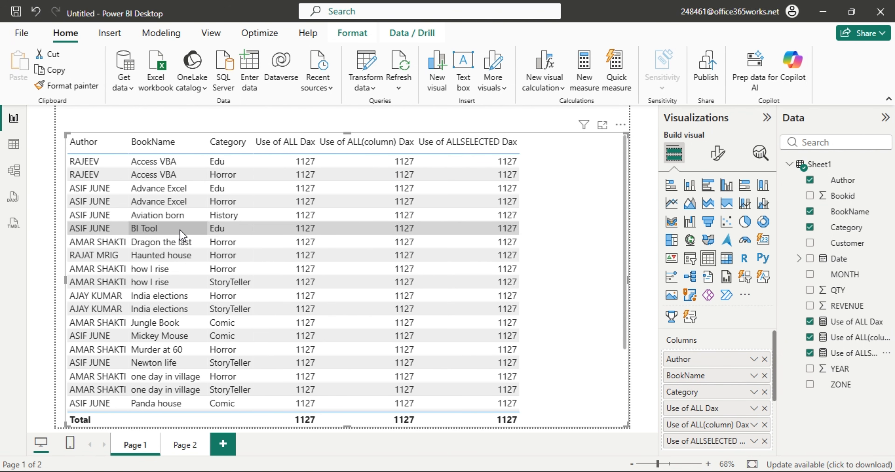
left_click(14, 144)
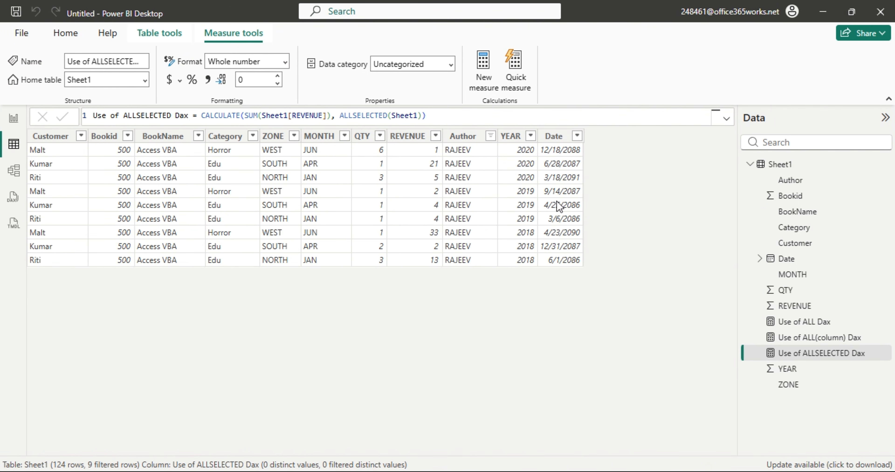
Paste the ALLSELECTED formula into a new measure, using ALLSELECTED(Sheet1[BookName]) as the filter.
left_click_drag(427, 116, 101, 115)
key("ctrl+c")
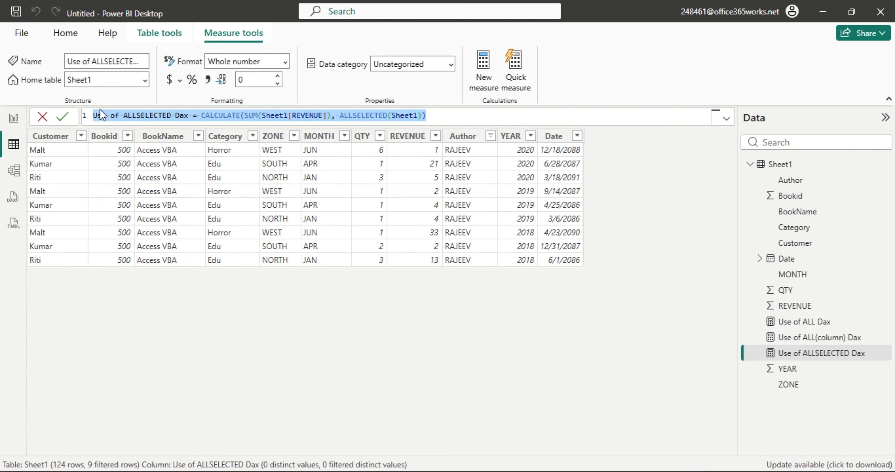
left_click(478, 84)
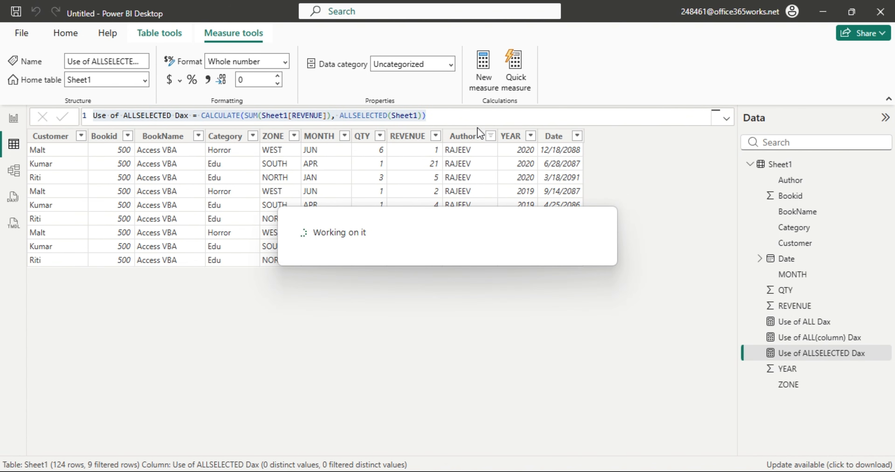
key("ctrl+v")
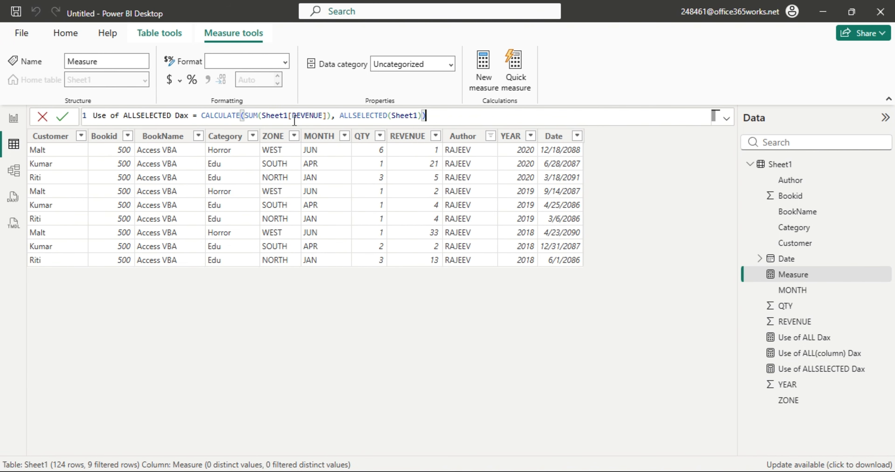
type(")")
key("BackSpace")
key("Down")
key("Down")
key("Down")
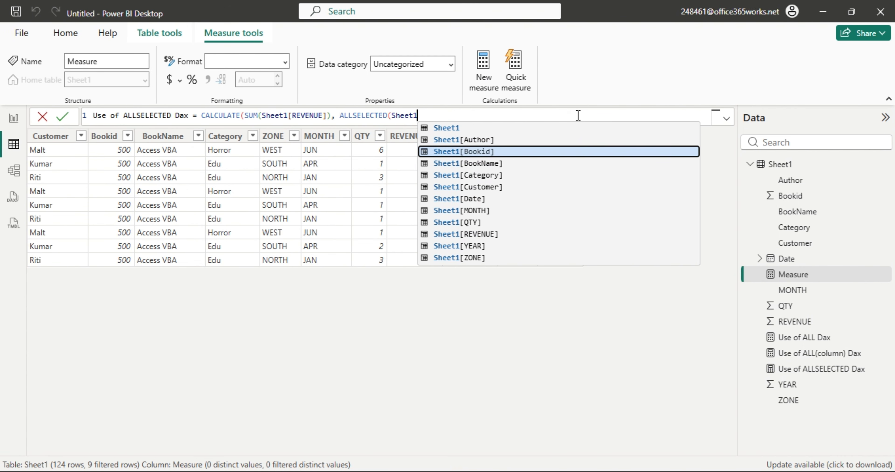
key("Tab")
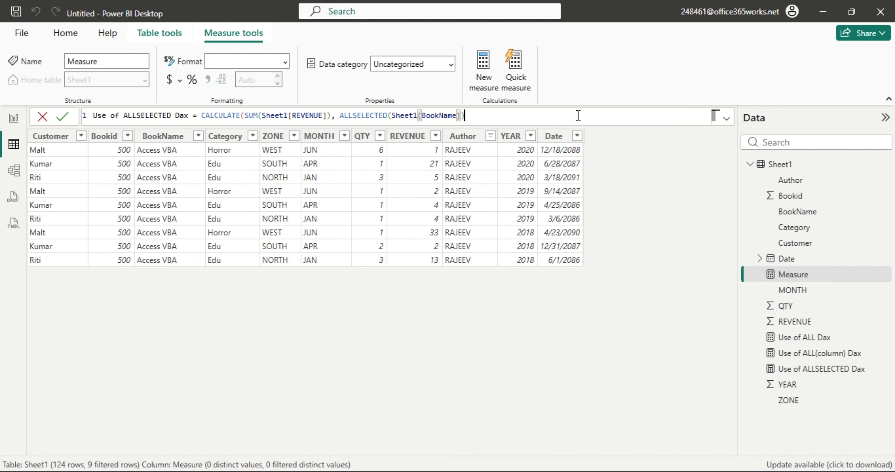
type("))")
key("Return")
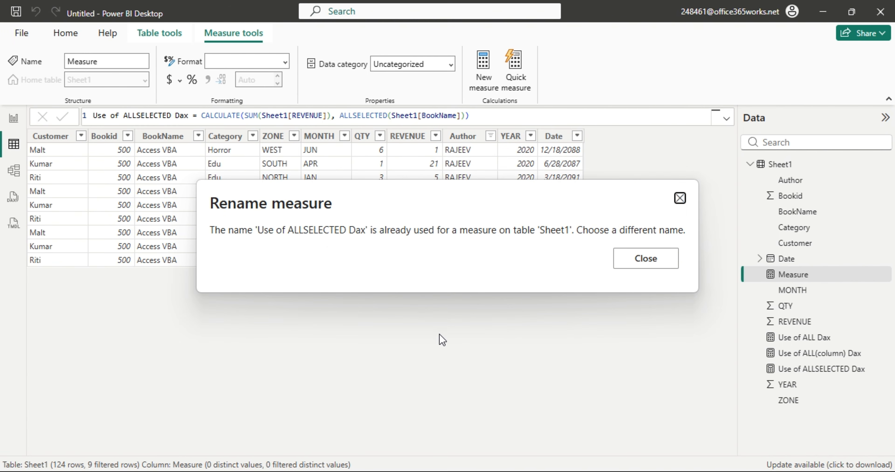
left_click(641, 260)
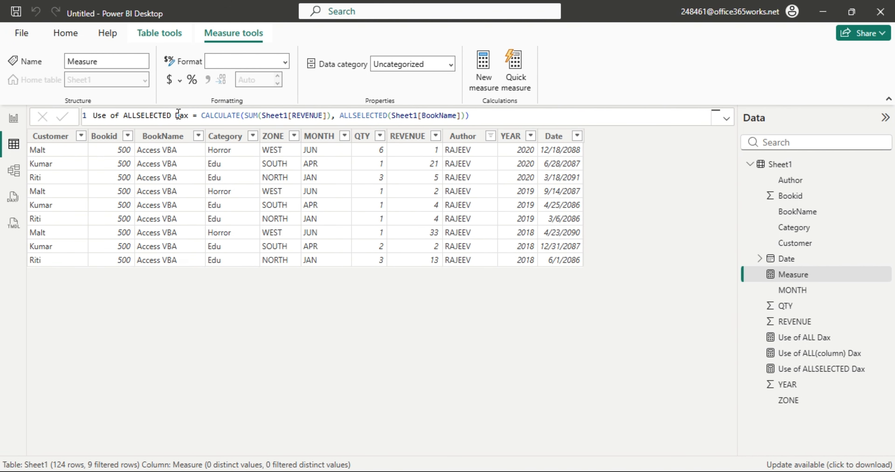
Rename the new measure to Use of ALLSELECTED(Column) Dax.
left_click(177, 115)
double_click(172, 116)
key("Right")
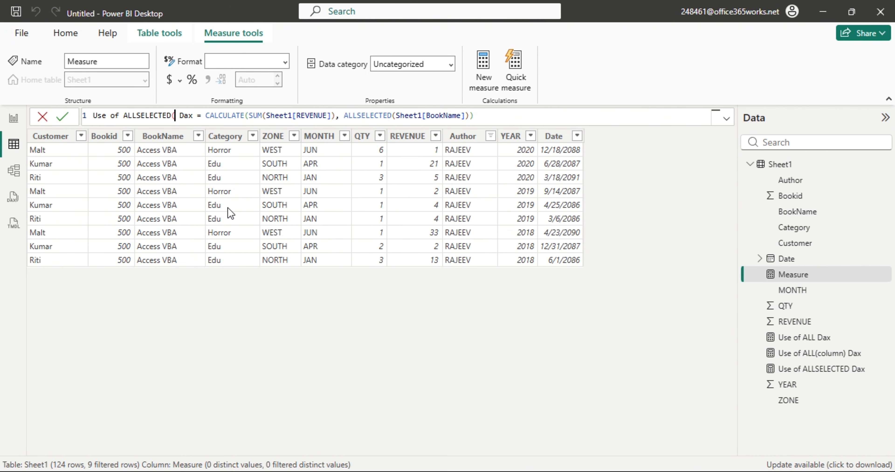
type("(Column)")
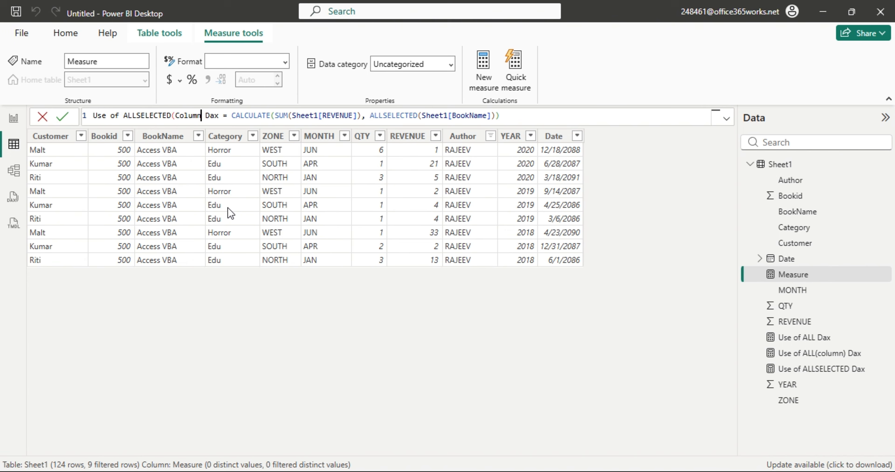
left_click(301, 365)
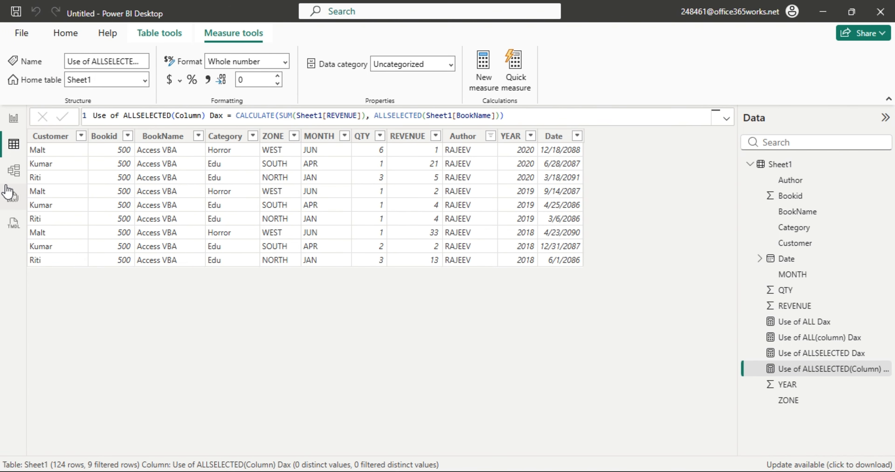
left_click(13, 118)
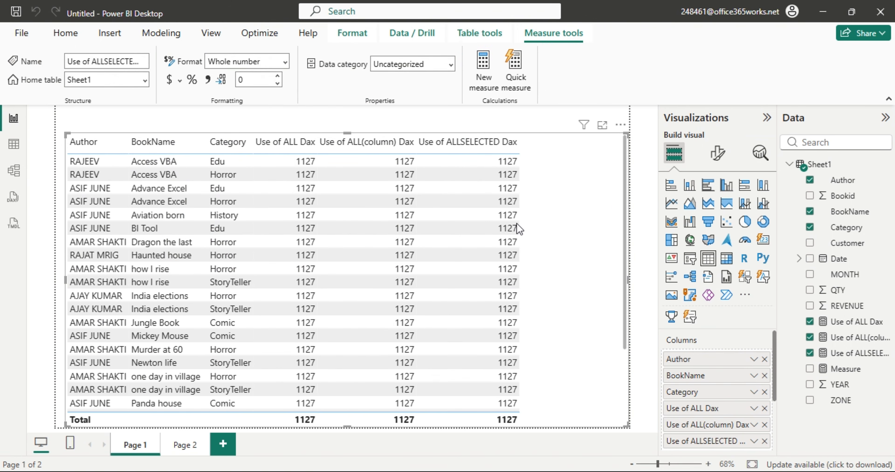
Add Use of ALLSELECTED(Column) Dax to the table and narrow the four measure columns so headers wrap.
left_click_drag(853, 373, 589, 274)
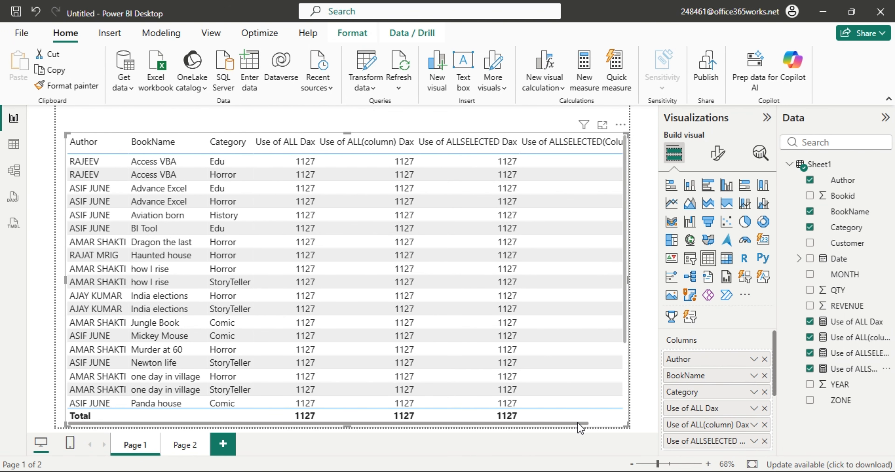
left_click_drag(584, 424, 643, 424)
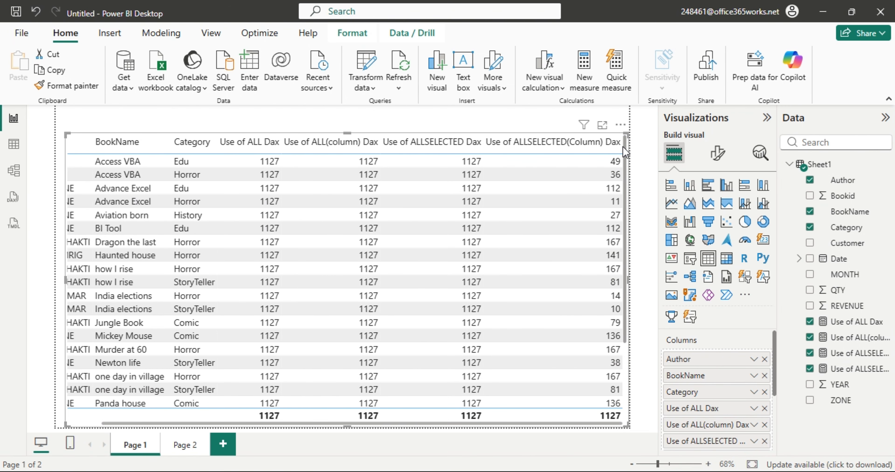
left_click_drag(617, 147, 561, 159)
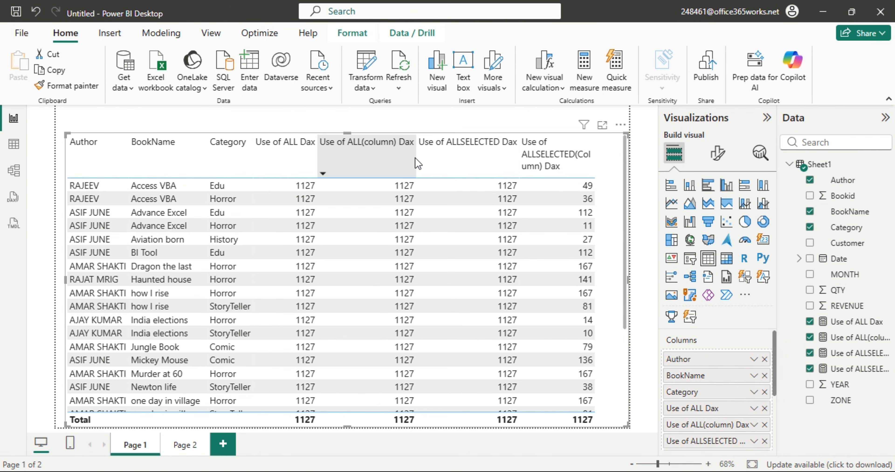
left_click_drag(416, 163, 369, 163)
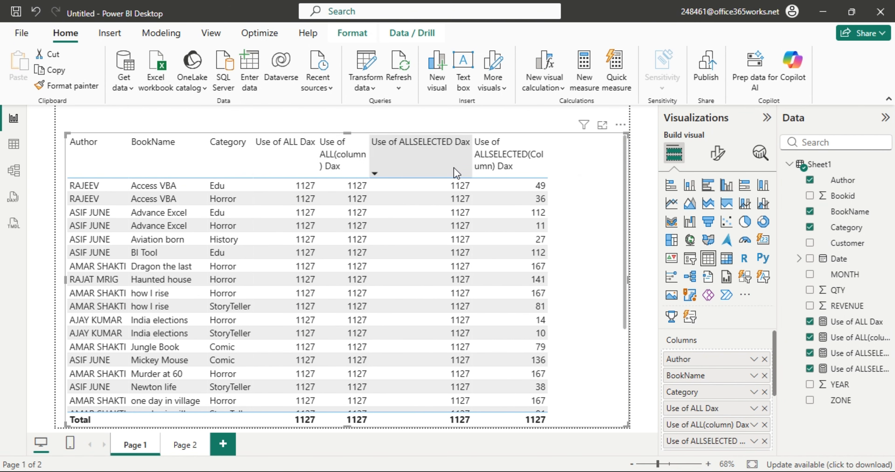
left_click_drag(469, 164, 430, 164)
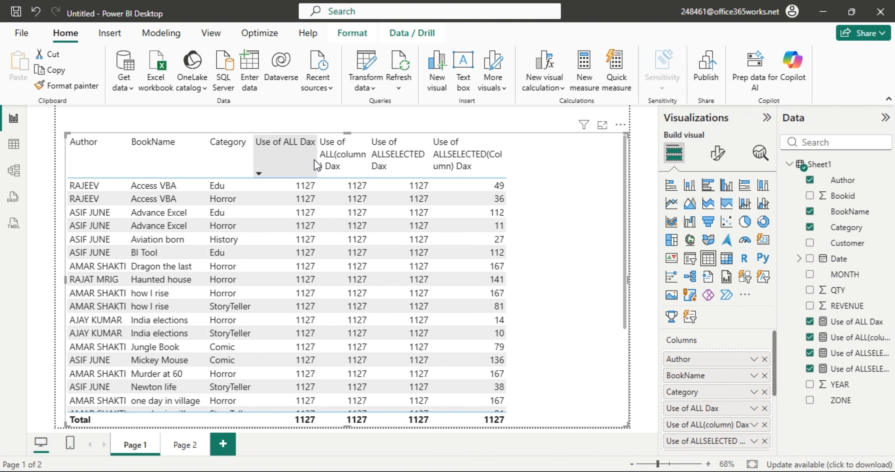
left_click_drag(313, 160, 290, 160)
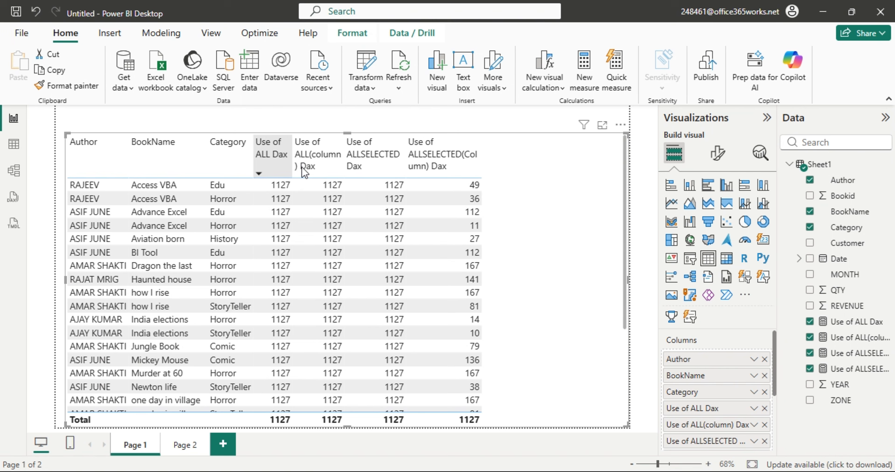
left_click_drag(478, 163, 463, 165)
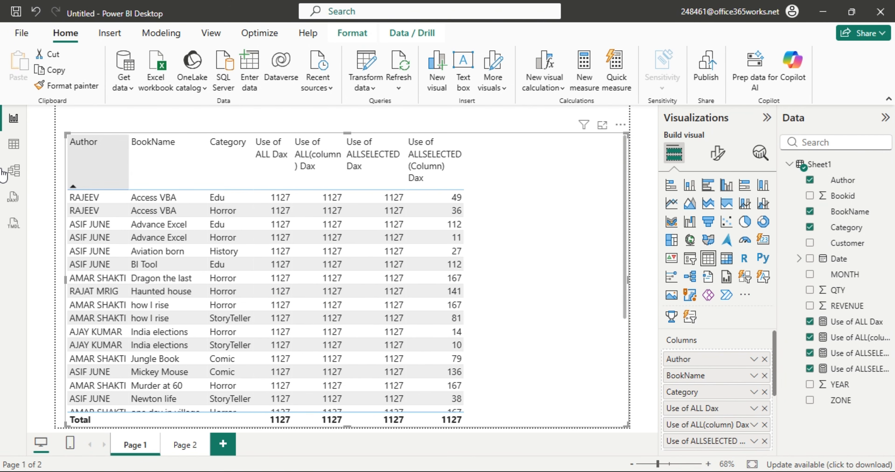
Copy the Category, BookName and Author arguments into ALLSELECTED(Column)'s filter, then check the report.
left_click(14, 145)
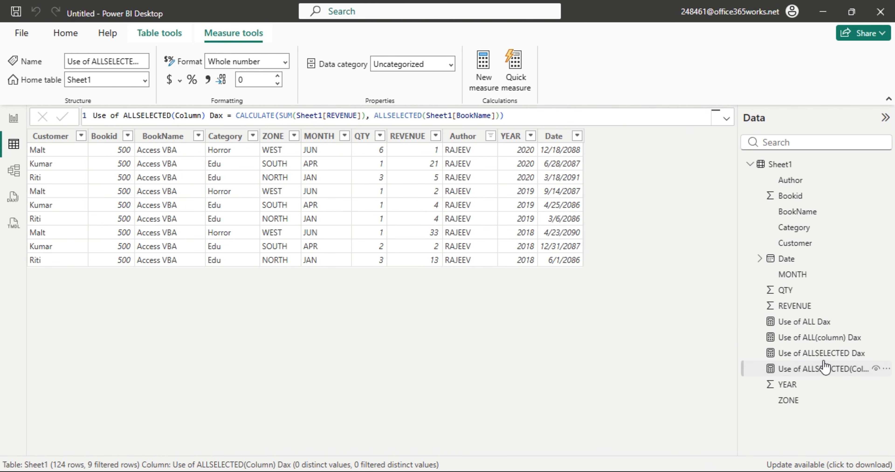
left_click(820, 340)
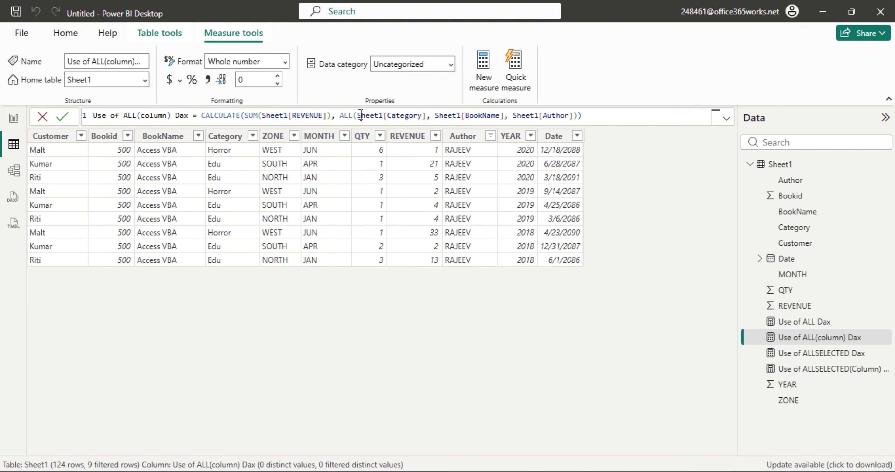
left_click_drag(361, 116, 581, 116)
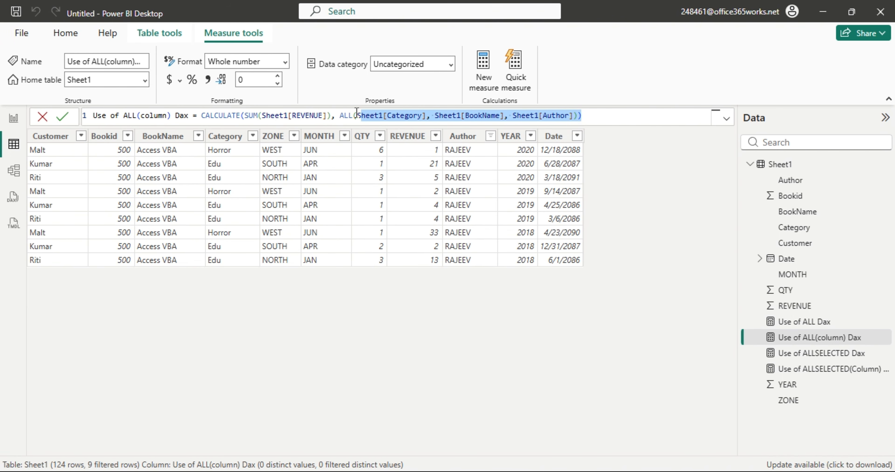
left_click_drag(357, 116, 655, 116)
key("ctrl+c")
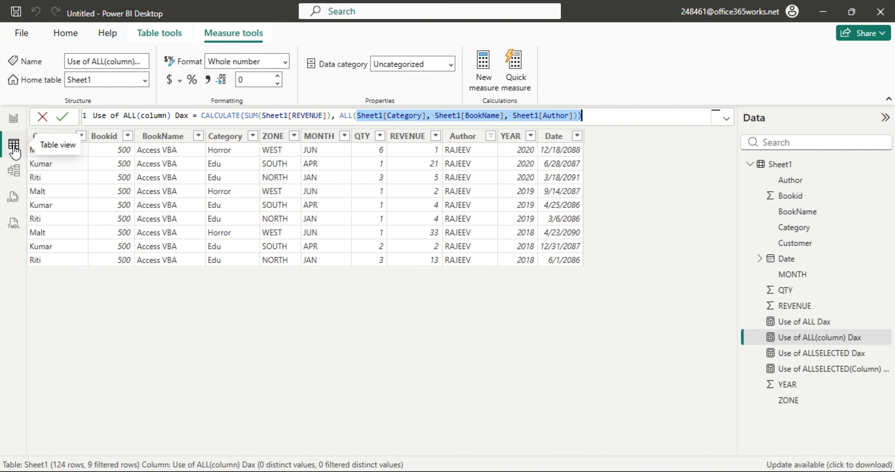
left_click(810, 369)
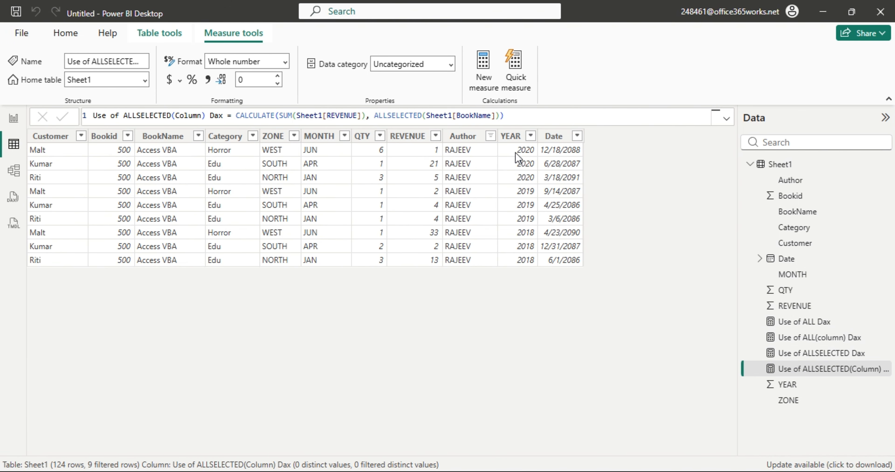
left_click_drag(428, 115, 720, 120)
key("ctrl+v")
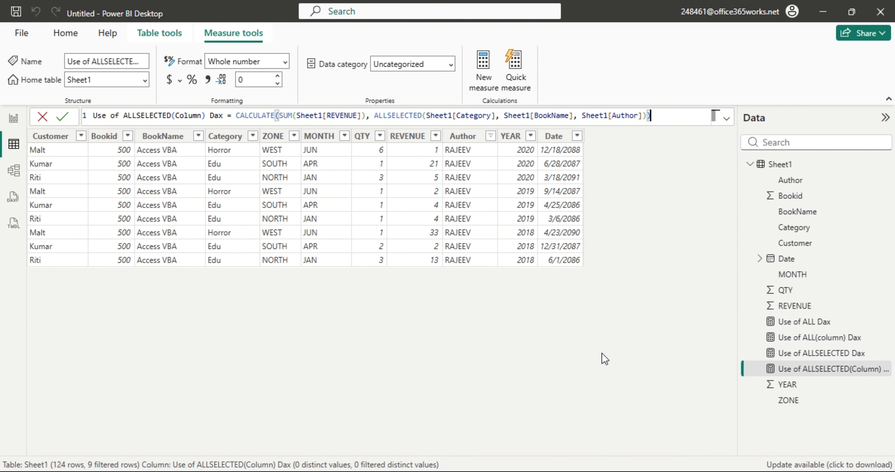
key("Return")
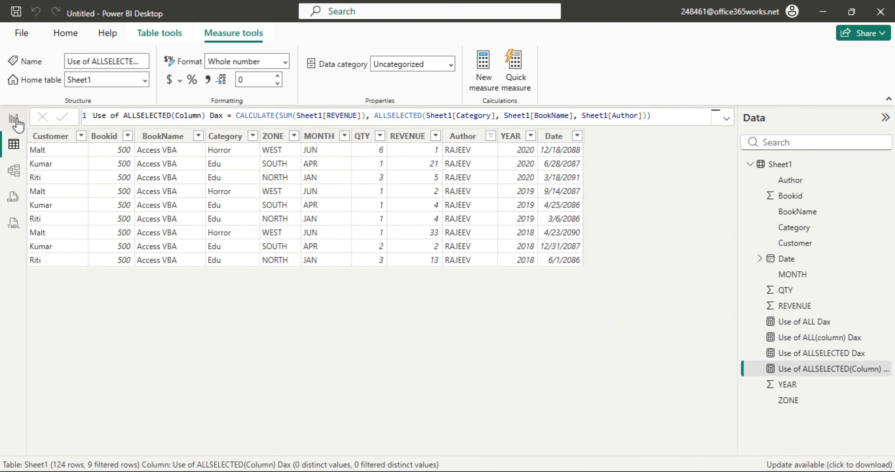
left_click(15, 119)
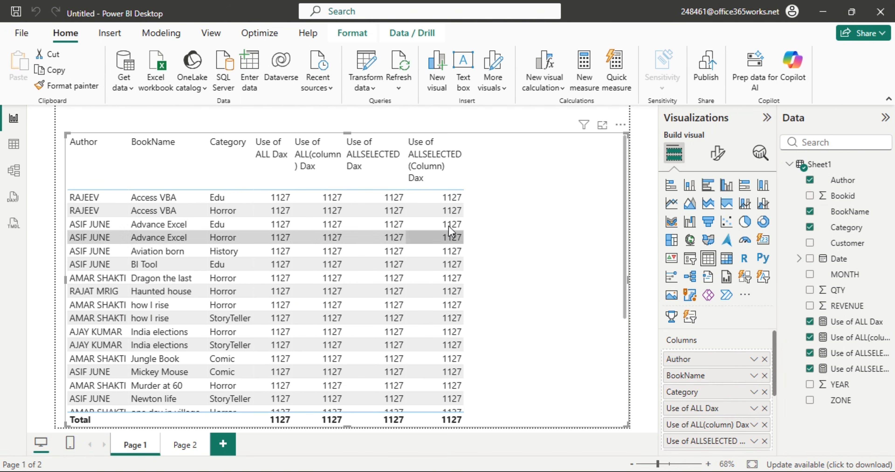
Trim the Use of ALL(column) Dax filter to ALL(Sheet1[Category]) only.
left_click(13, 144)
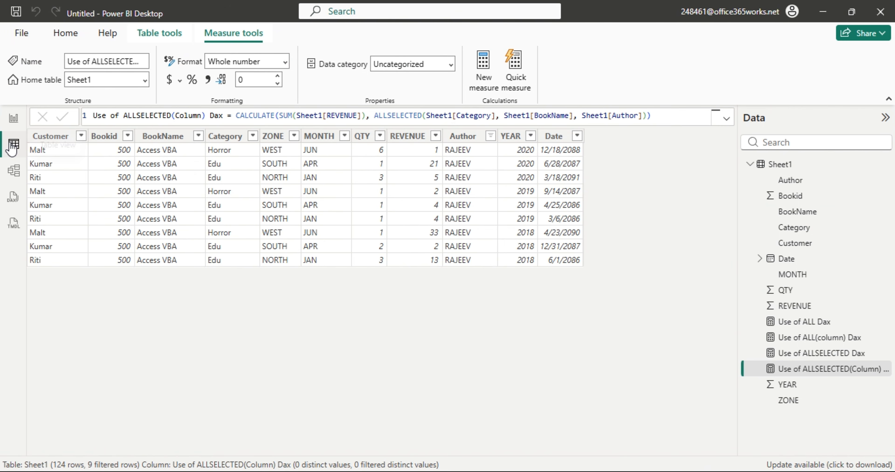
left_click(821, 340)
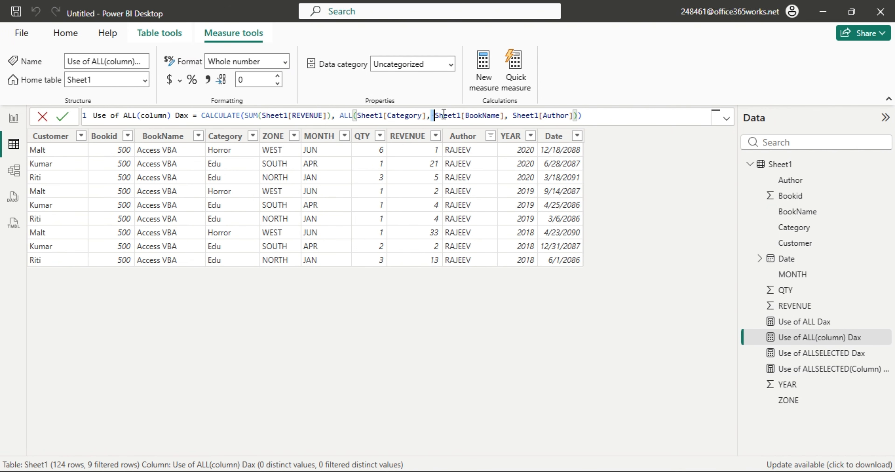
left_click_drag(433, 115, 587, 116)
key("BackSpace")
key("BackSpace")
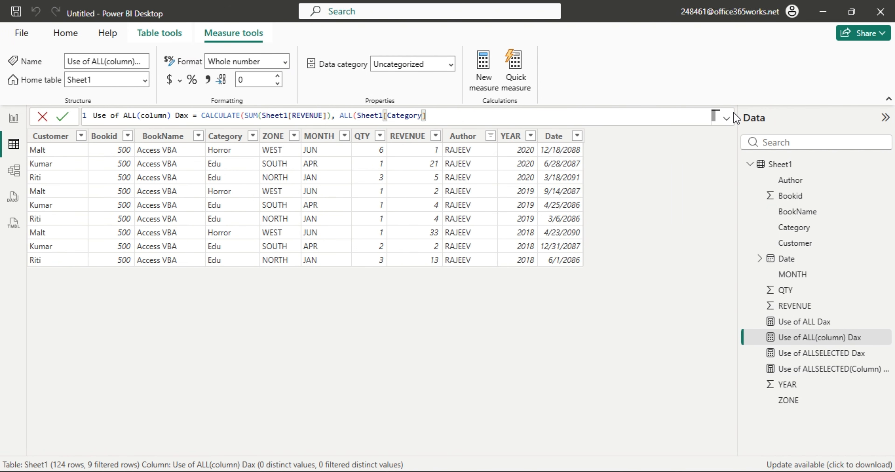
type(",")
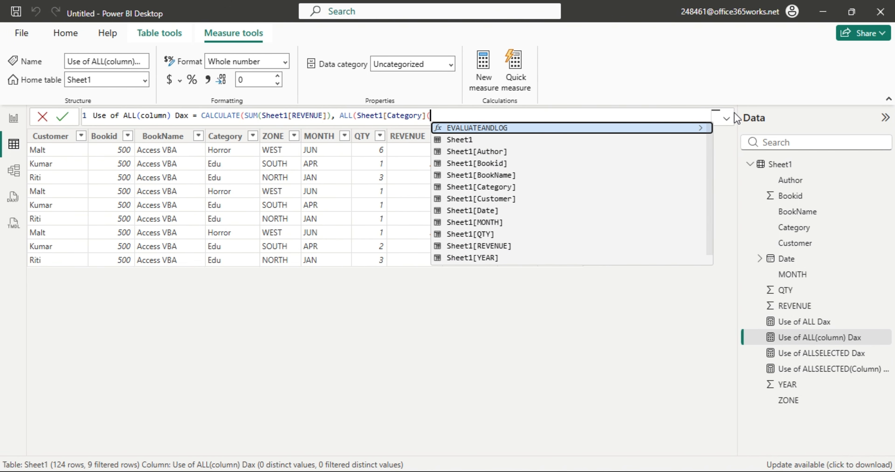
key("BackSpace")
type(")")
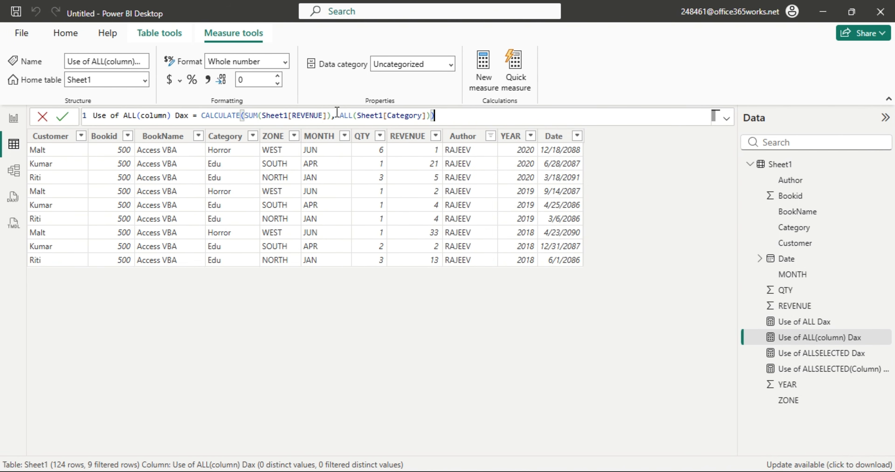
key("Return")
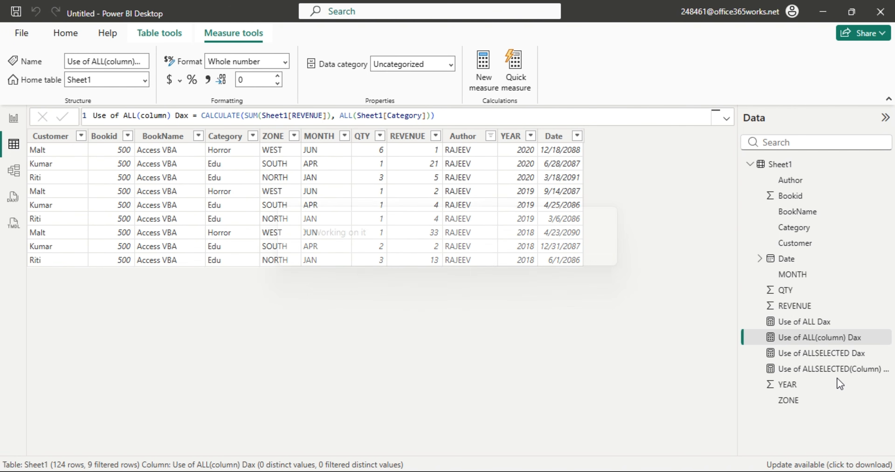
Trim the Use of ALLSELECTED(Column) Dax filter to ALLSELECTED(Sheet1[Category]) only.
left_click(830, 371)
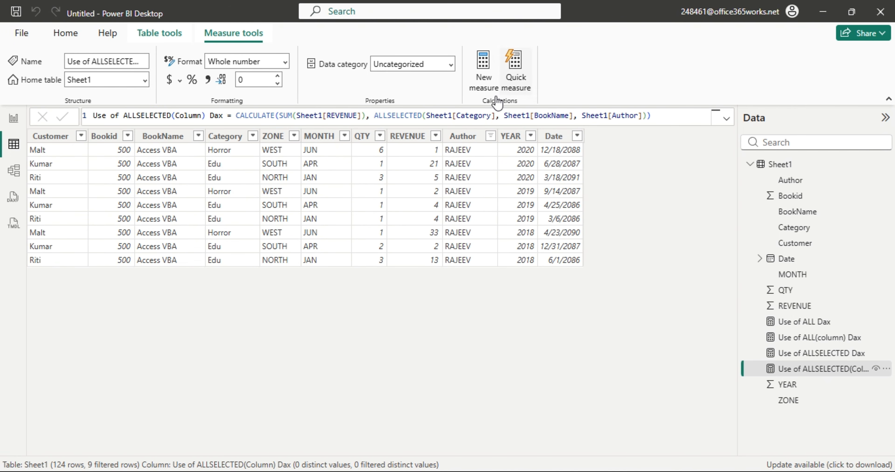
left_click_drag(496, 116, 646, 120)
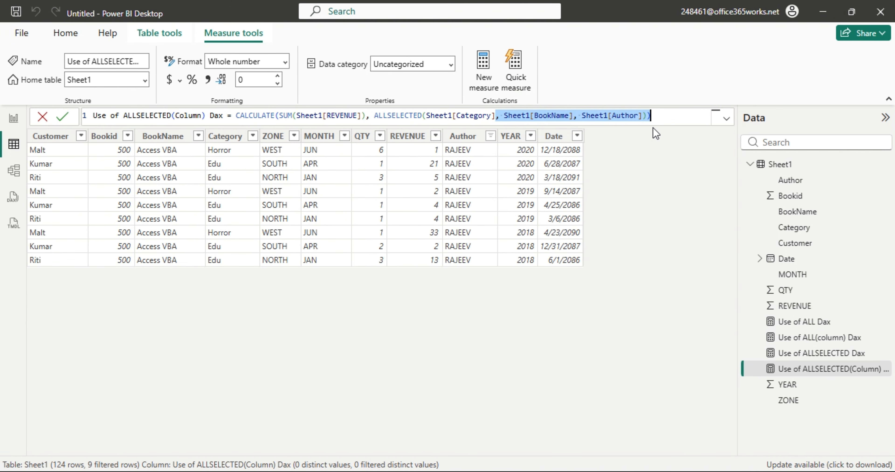
key("BackSpace")
type(")")
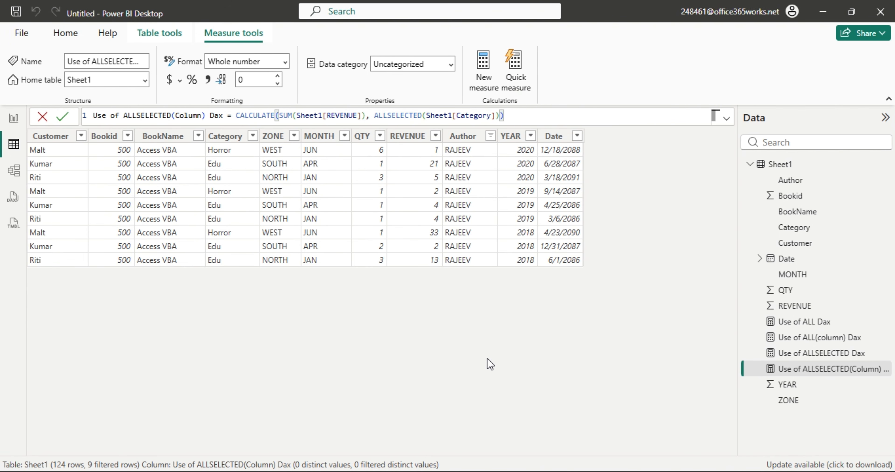
key("Return")
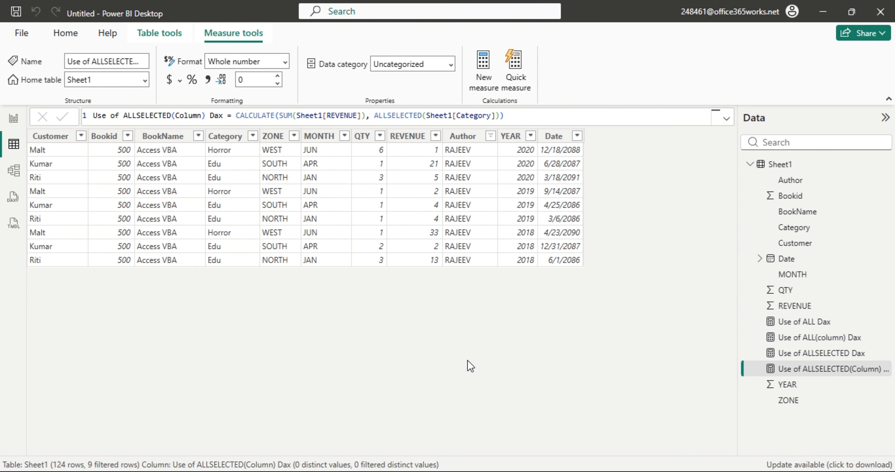
left_click(14, 120)
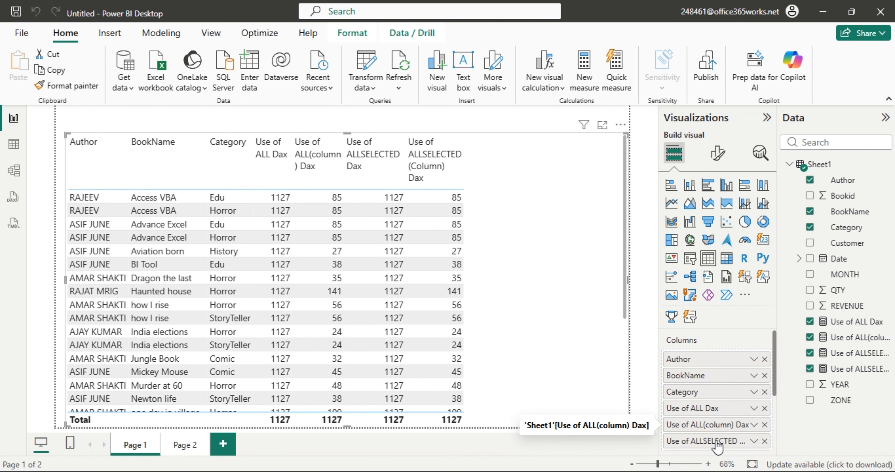
In the Columns well, move Use of ALLSELECTED Dax ahead of Use of ALL(column) Dax.
left_click_drag(712, 439, 709, 424)
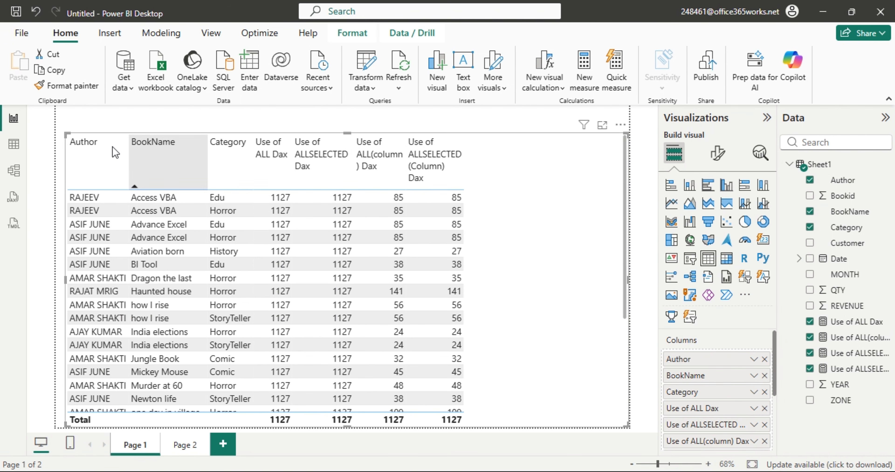
Add Sheet1[BookName] after Sheet1[Category] in the Use of ALLSELECTED(Column) Dax formula.
left_click(14, 146)
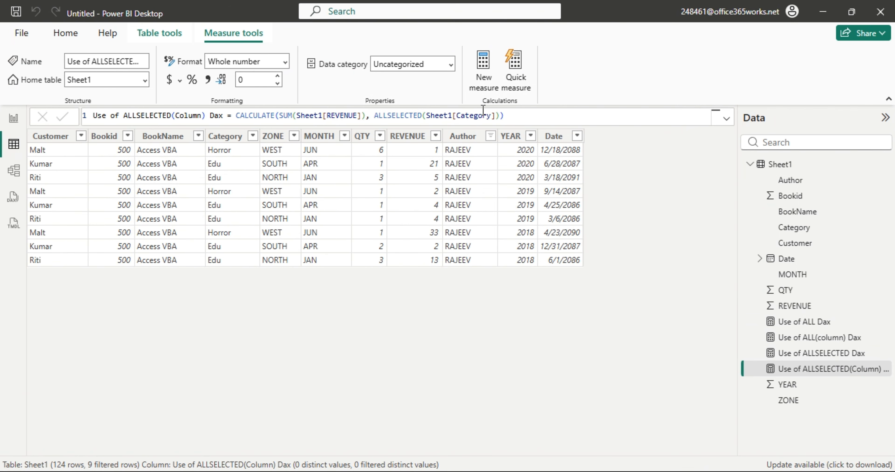
type(", bo")
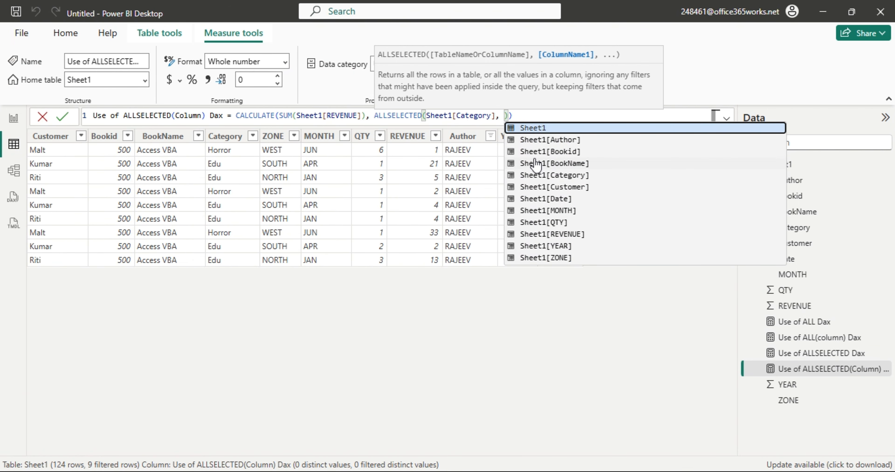
key("Down")
key("Tab")
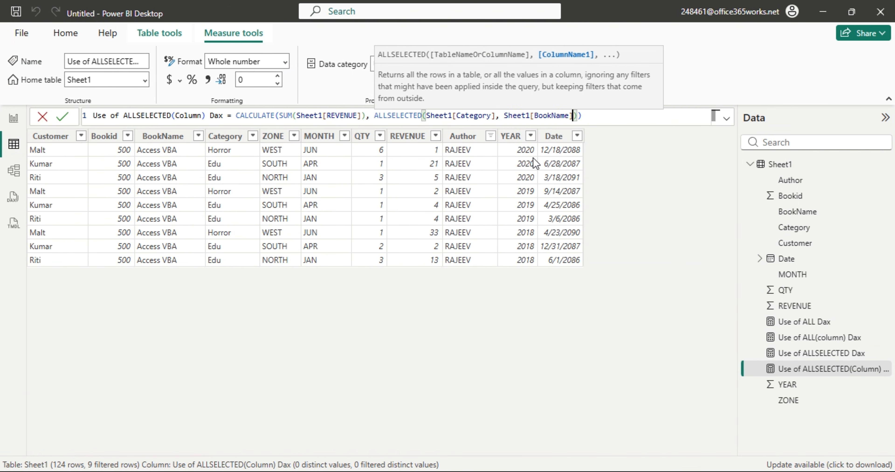
key("Return")
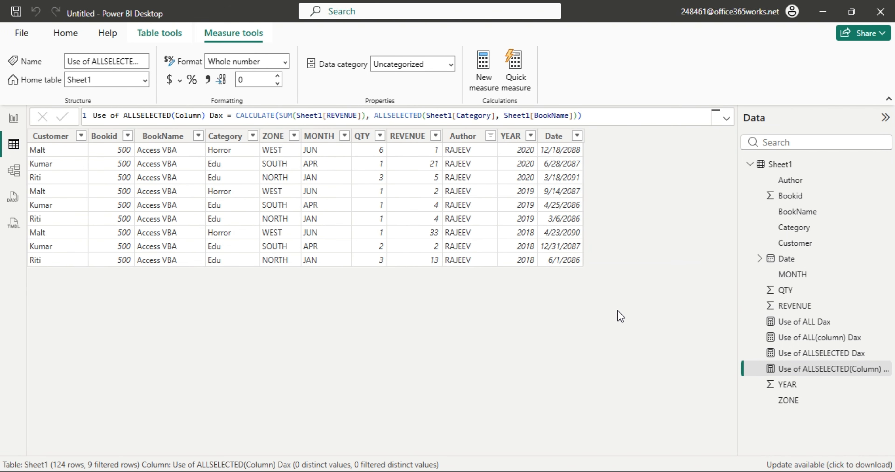
Add Sheet1[BookName] to Use of ALL(column) Dax, making it ALL(Sheet1[Category], Sheet1[BookName]).
left_click(830, 338)
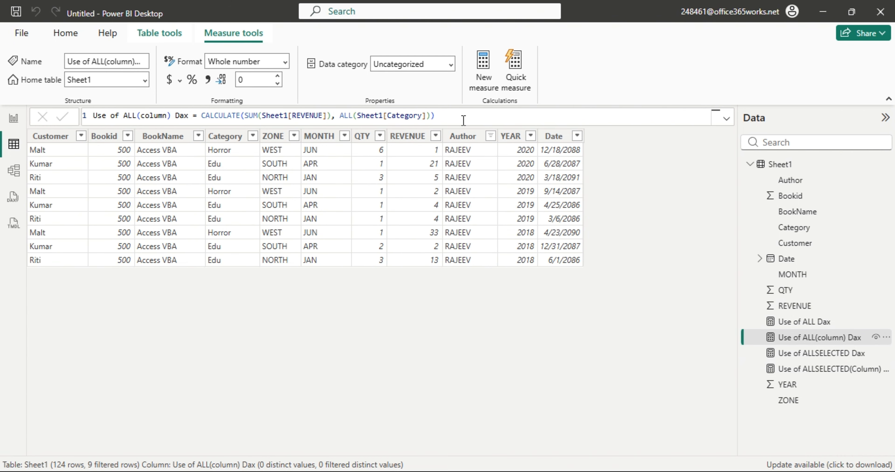
left_click(427, 116)
type(", Sheet1[BookName]")
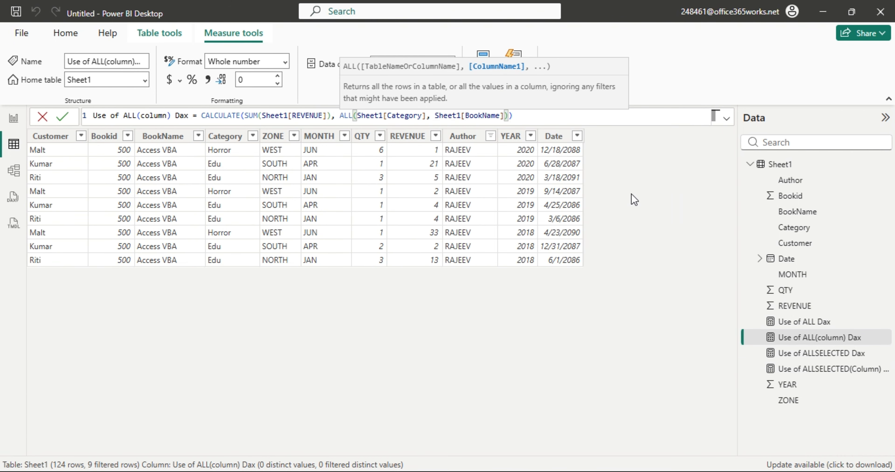
key("Return")
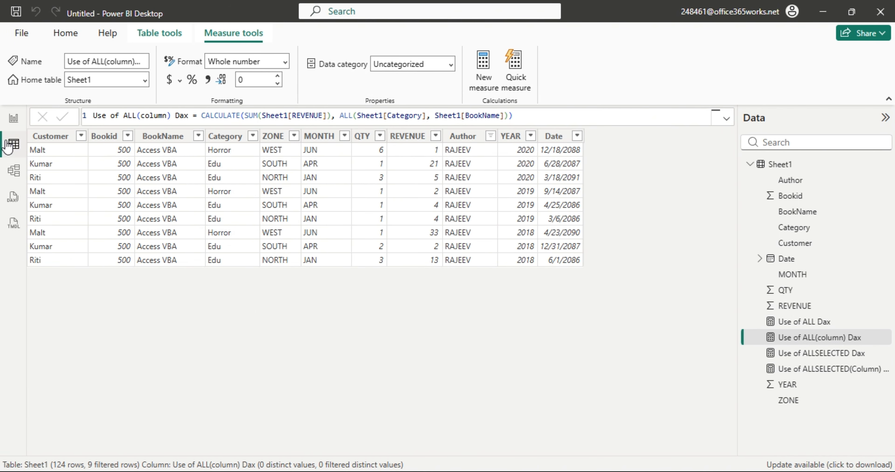
left_click(14, 118)
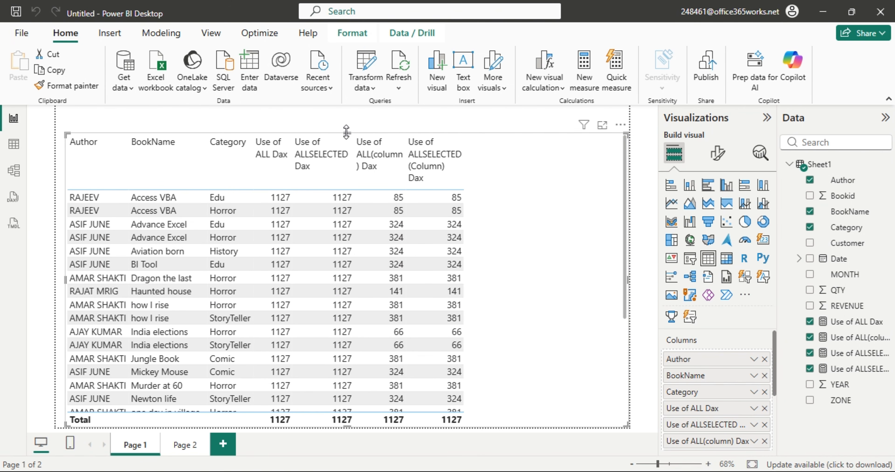
Shrink the table visual from its top edge to leave empty room above it on Page 1.
left_click_drag(346, 136, 338, 203)
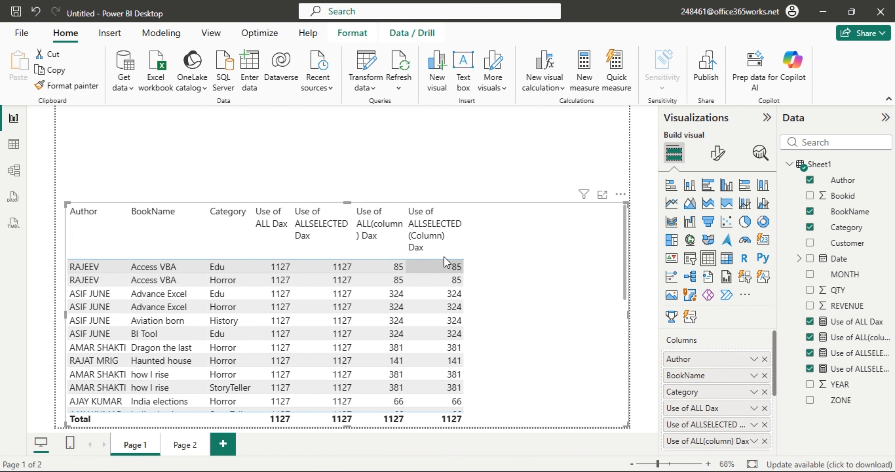
left_click(484, 162)
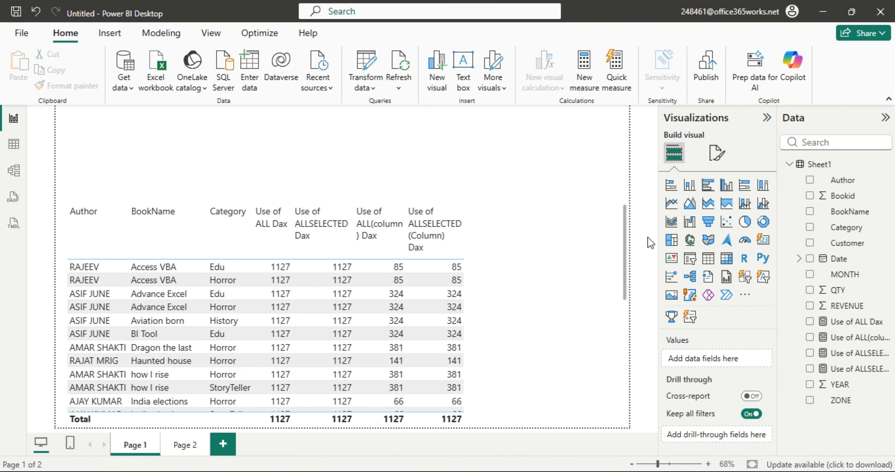
Add a slicer and resize it to sit at the left above the table.
left_click(690, 260)
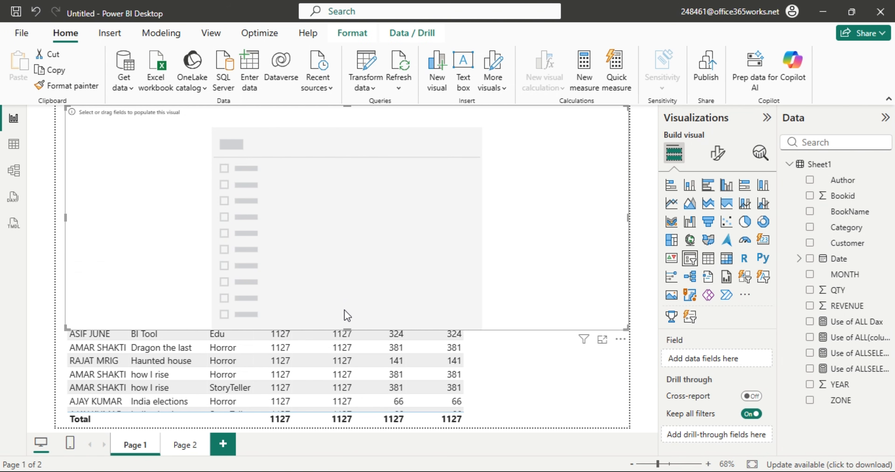
left_click_drag(350, 323, 352, 212)
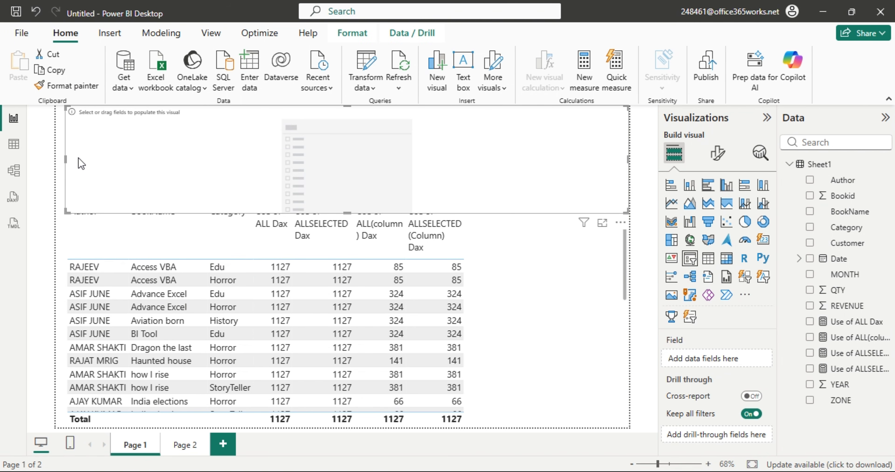
left_click_drag(66, 159, 481, 171)
left_click_drag(554, 170, 209, 142)
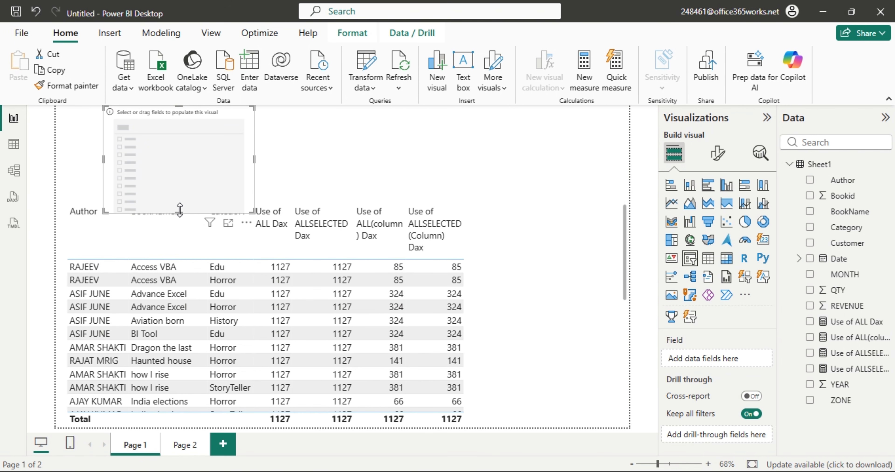
left_click_drag(181, 216, 175, 177)
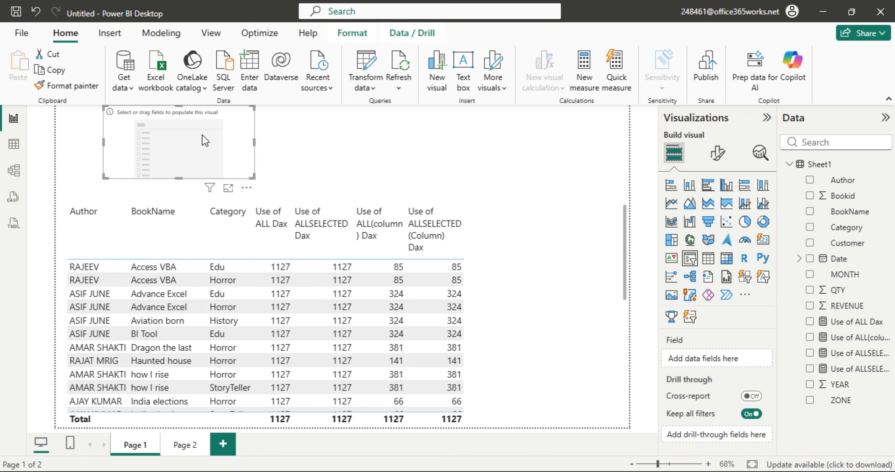
Put ZONE in the slicer, filter the table to EAST, then clear the filter.
left_click_drag(835, 406, 160, 134)
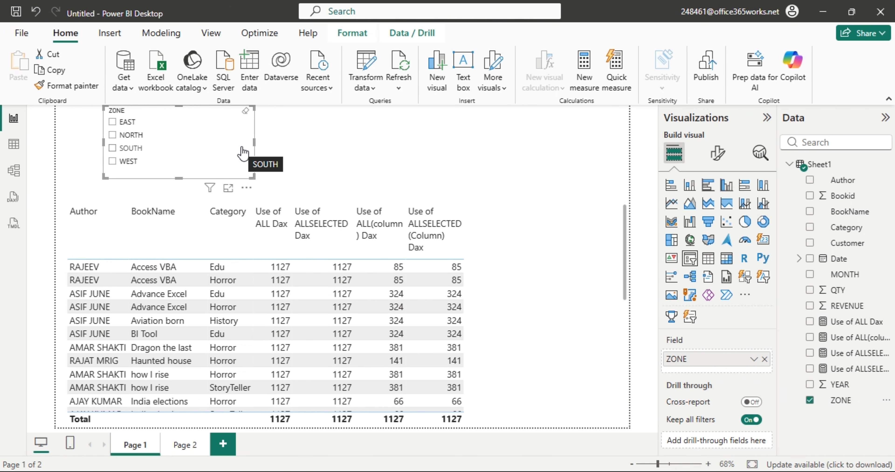
left_click(114, 123)
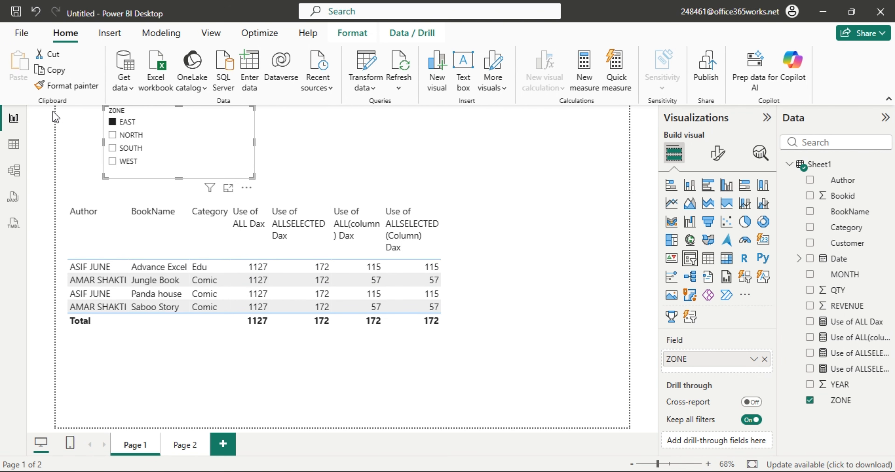
left_click(117, 123)
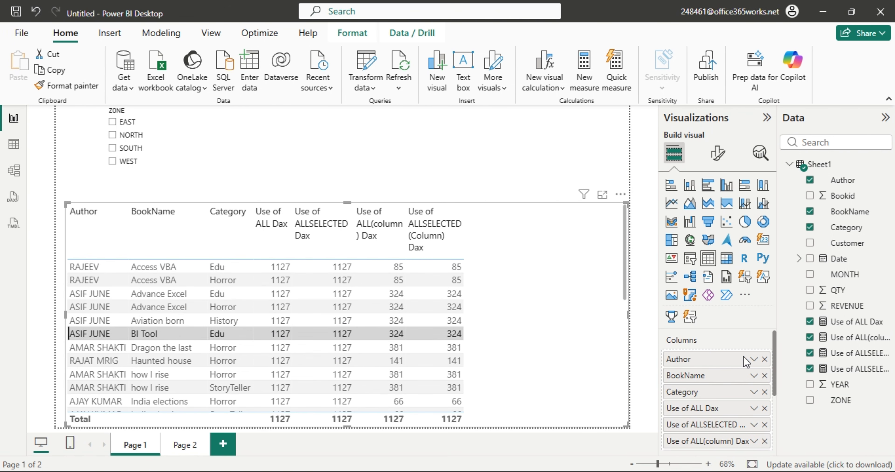
Replace Author, BookName and Category in the table's columns with ZONE.
left_click(765, 359)
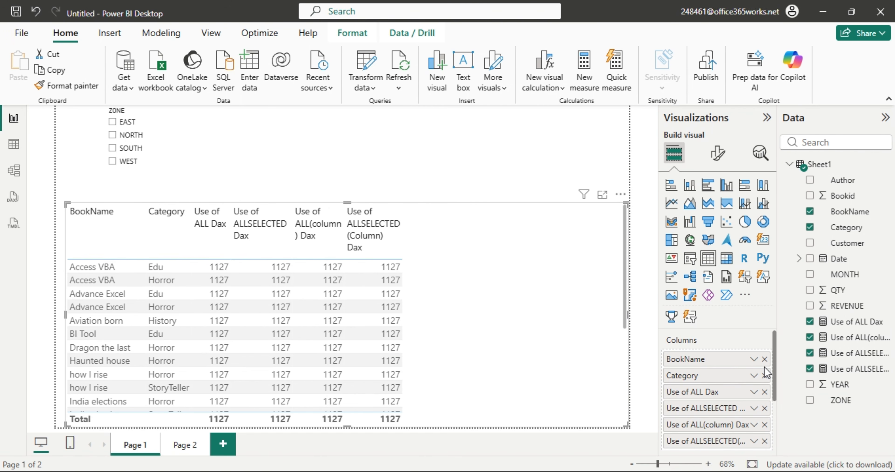
left_click(764, 359)
left_click(765, 359)
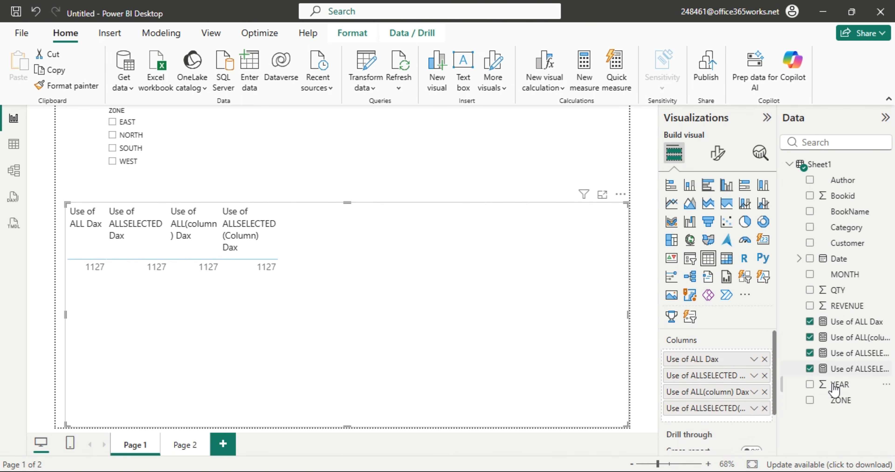
left_click_drag(841, 400, 721, 355)
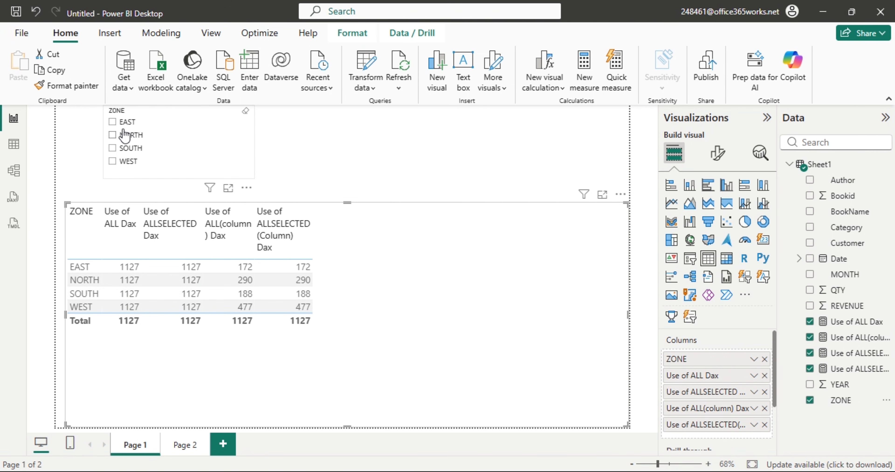
Filter to NORTH, then swap the slicer's ZONE field for Category.
left_click(180, 136)
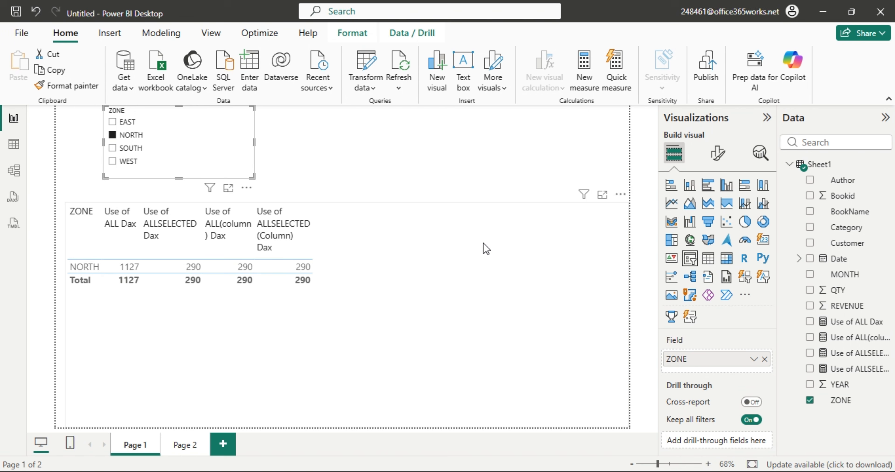
left_click(765, 360)
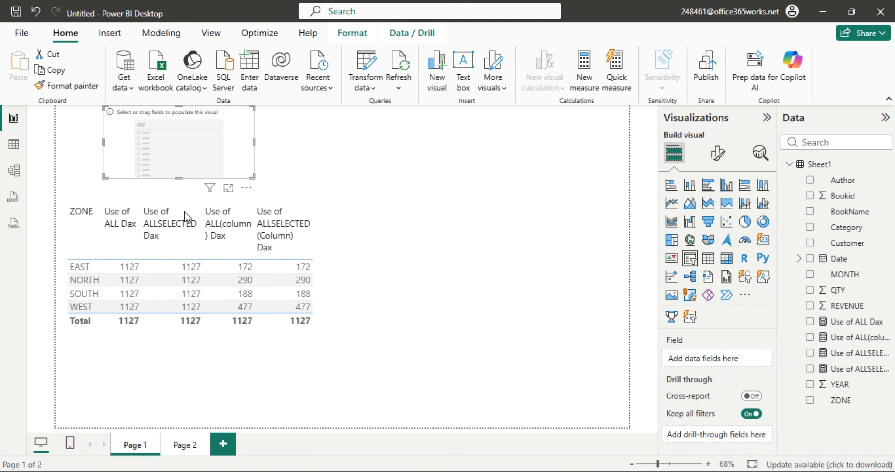
left_click_drag(846, 228, 201, 143)
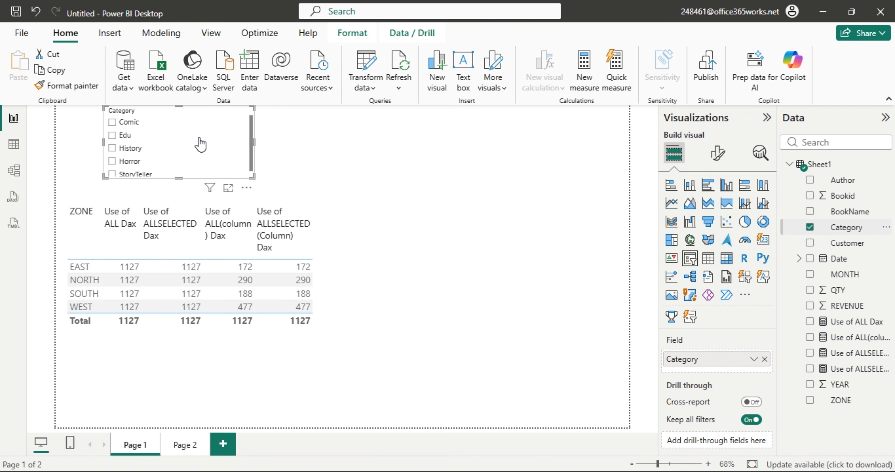
Slice the zone table by Edu, then Comic, then Edu again, and remove Category from the slicer.
left_click(296, 152)
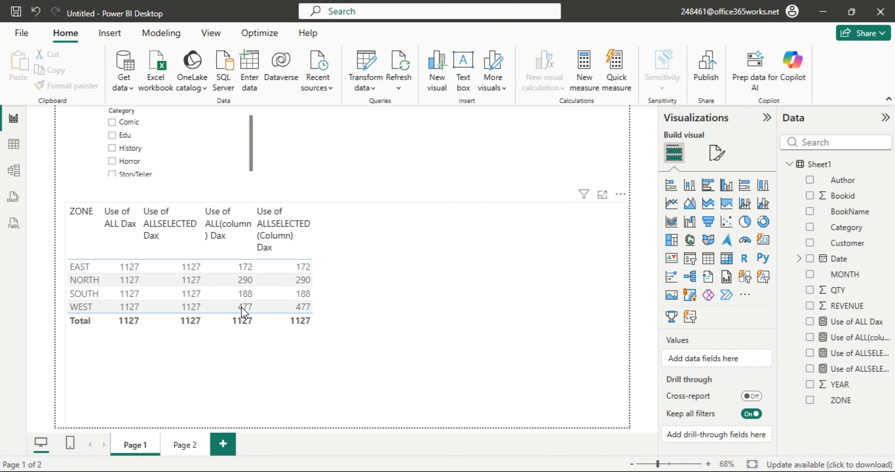
left_click(112, 136)
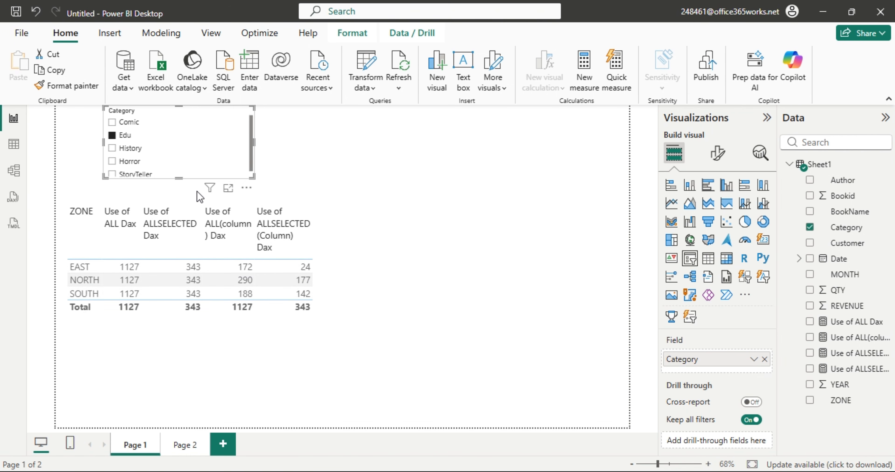
left_click(113, 136)
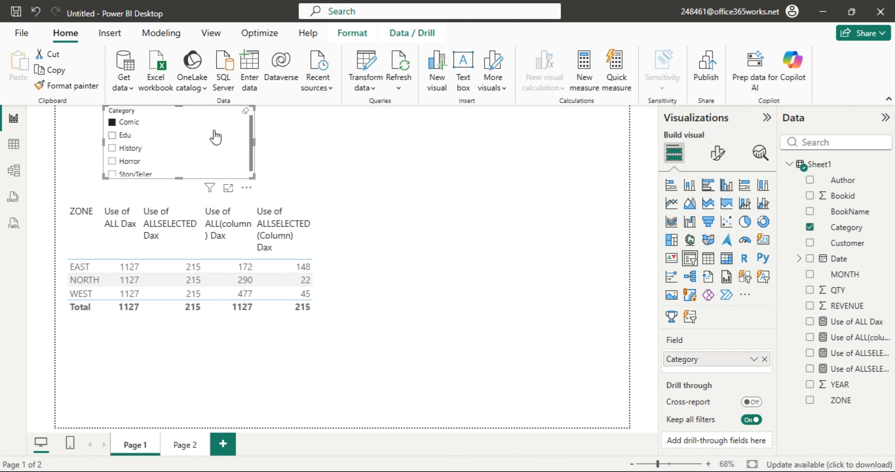
left_click(209, 137)
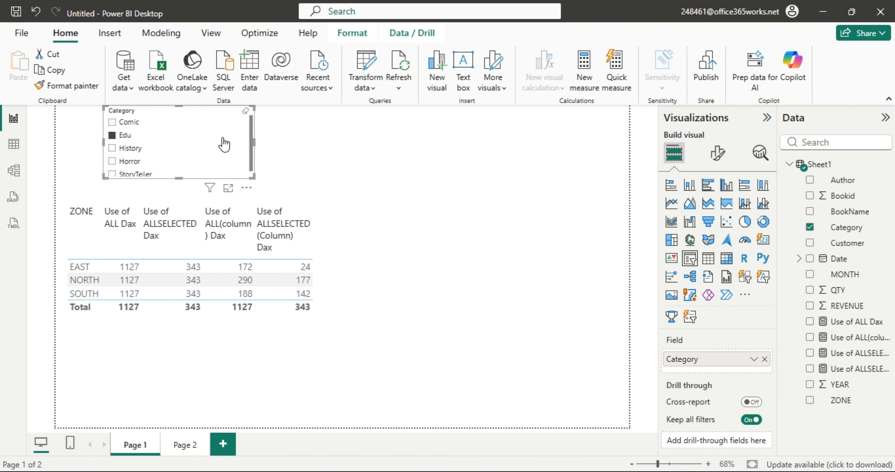
left_click(765, 359)
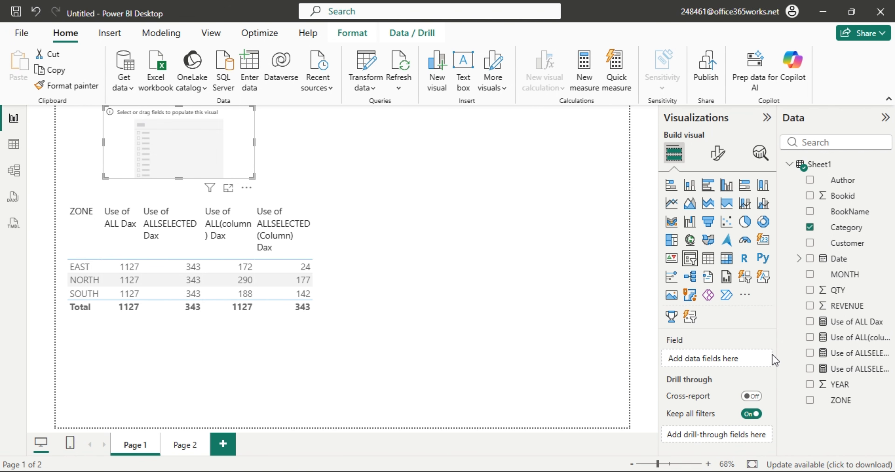
Slice by BookName to compare Advance Excel and Aviation born, then remove BookName from the slicer.
left_click_drag(838, 219, 720, 354)
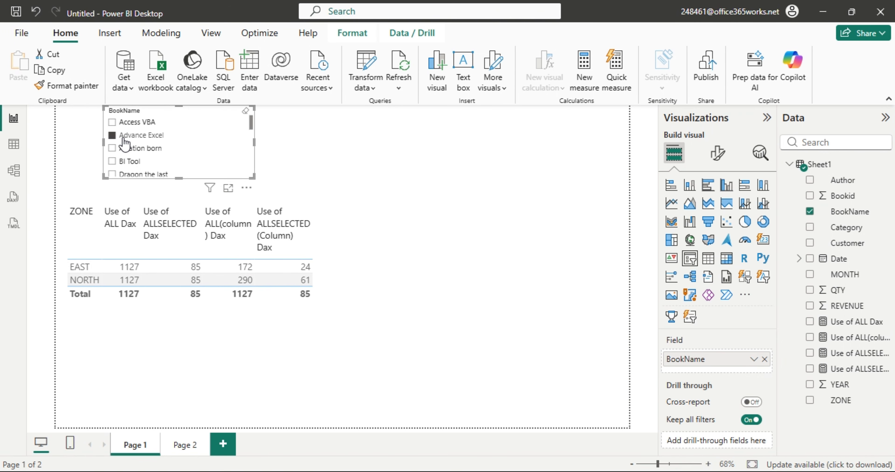
left_click(111, 135)
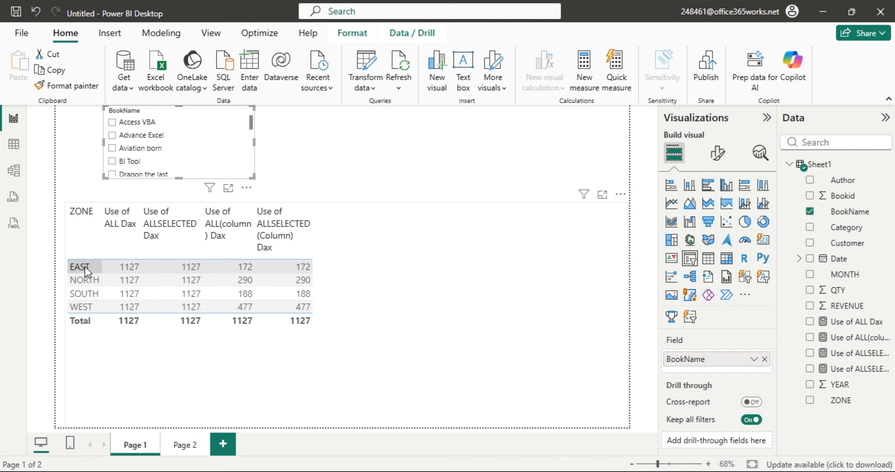
left_click(113, 148)
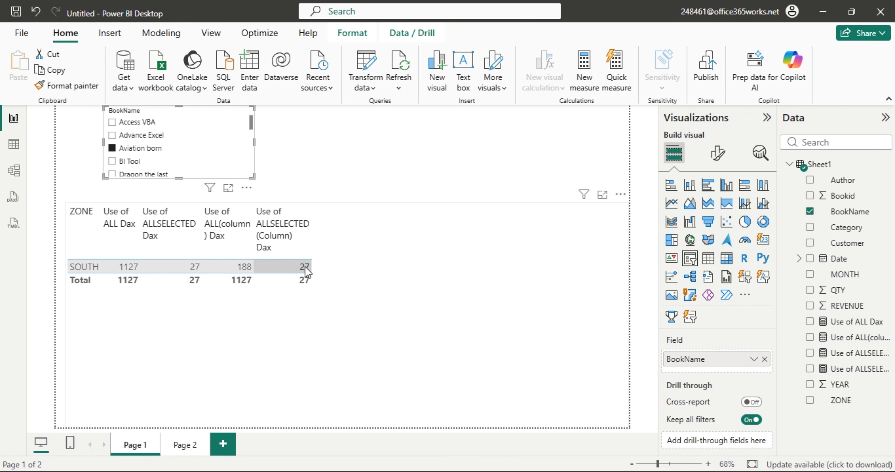
left_click(113, 149)
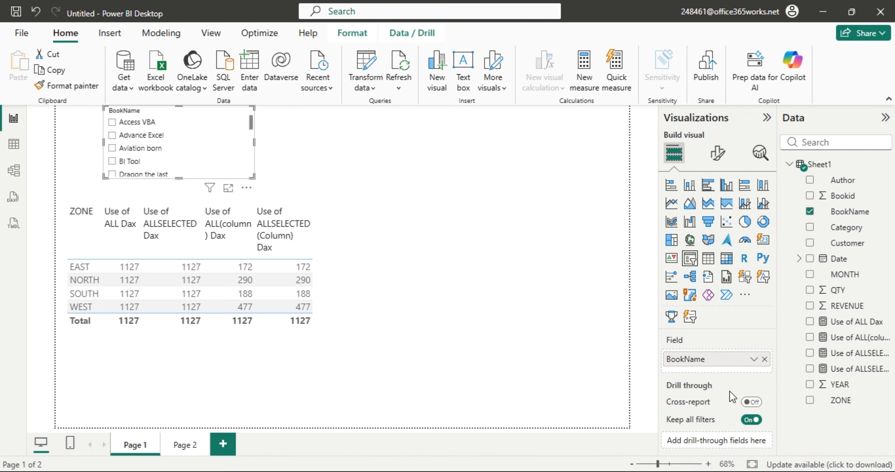
left_click(765, 359)
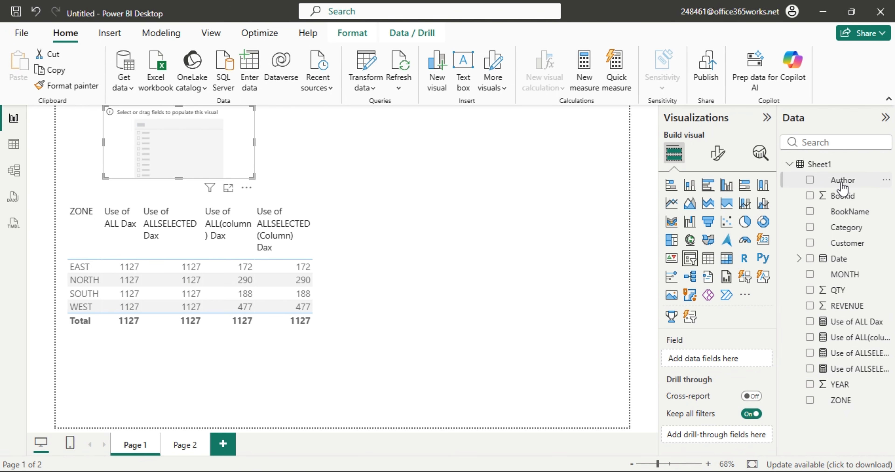
Put Author in the slicer, filter by the first, second and fourth authors, then clear it.
left_click_drag(843, 187, 193, 154)
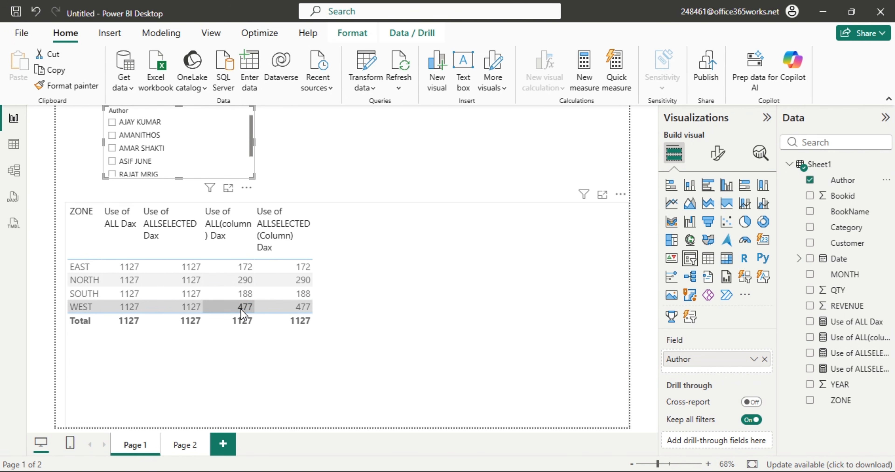
left_click(112, 122)
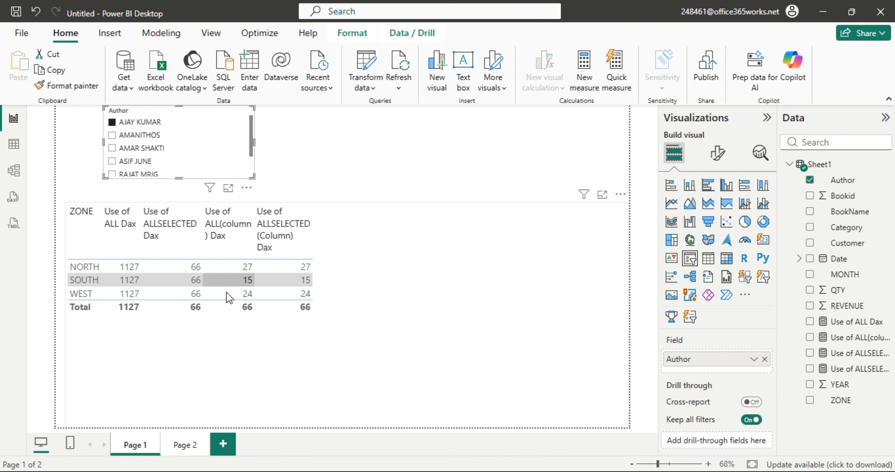
left_click(112, 135)
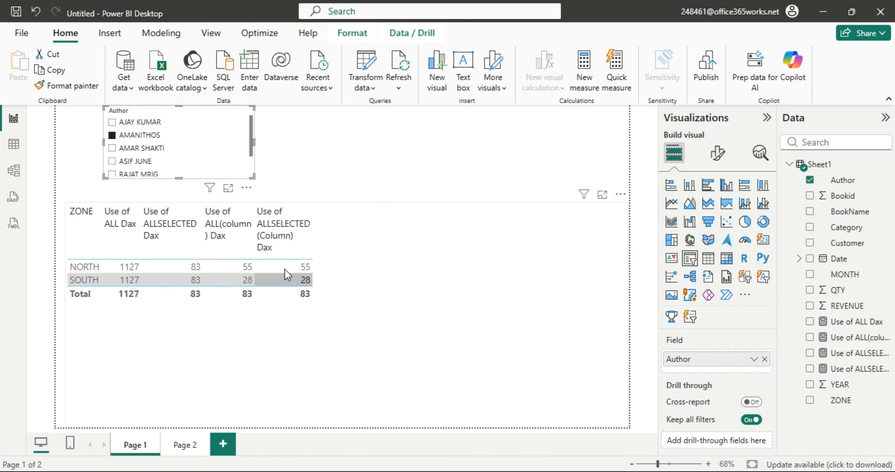
left_click(113, 162)
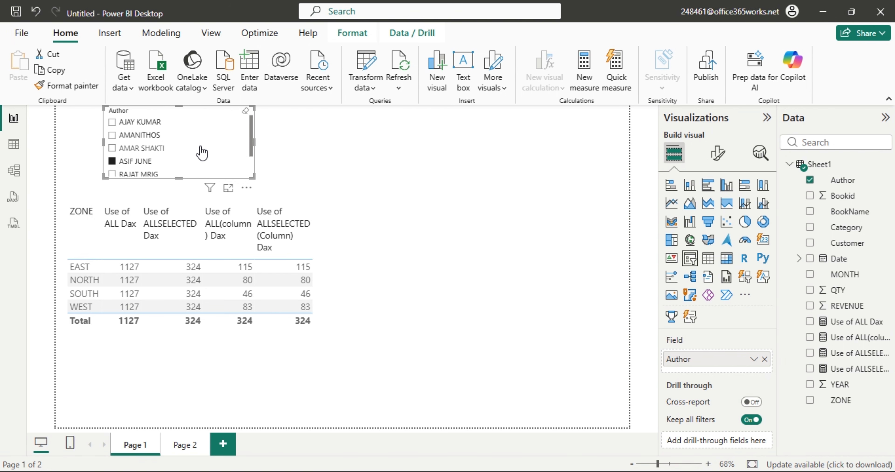
left_click(201, 160)
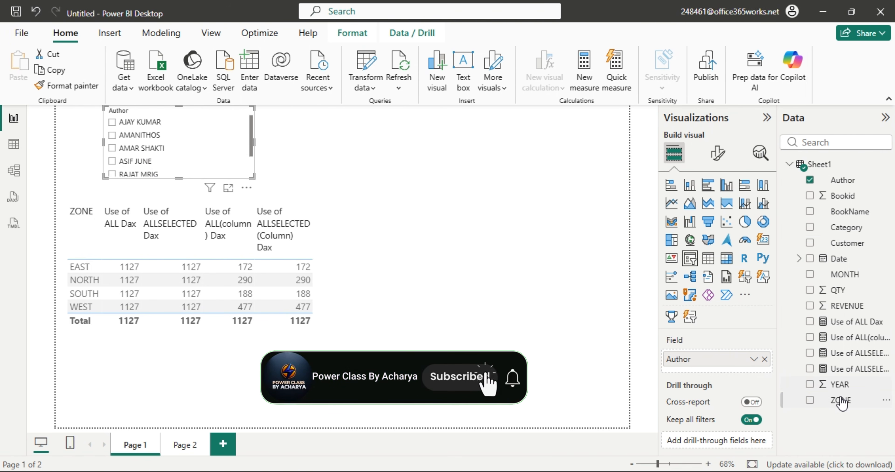
Swap the slicer's Author field for YEAR and select 2019, giving zone totals of 133.
left_click_drag(825, 386, 735, 361)
left_click(764, 360)
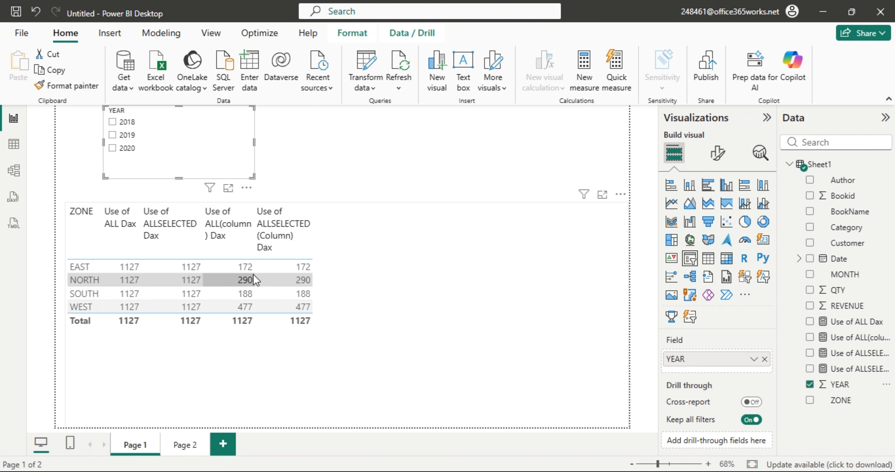
left_click(117, 137)
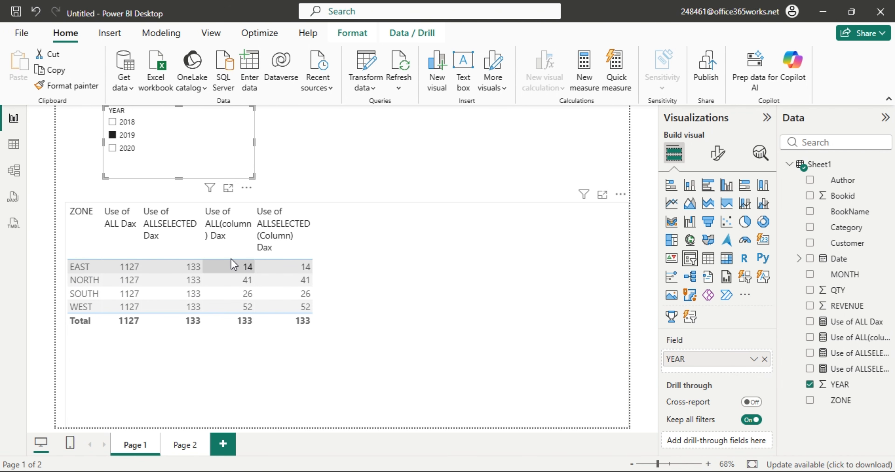
In the Sheet1 data grid, clear all filters and filter ZONE to EAST rows only.
left_click(14, 144)
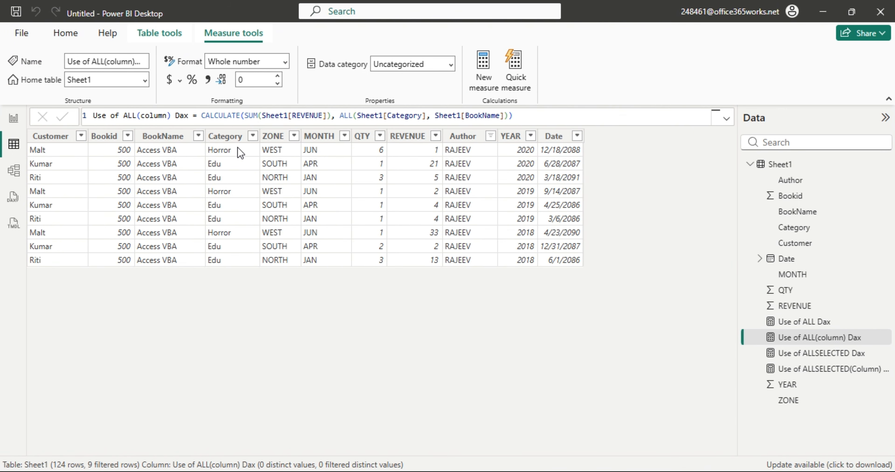
left_click(290, 138)
left_click(294, 136)
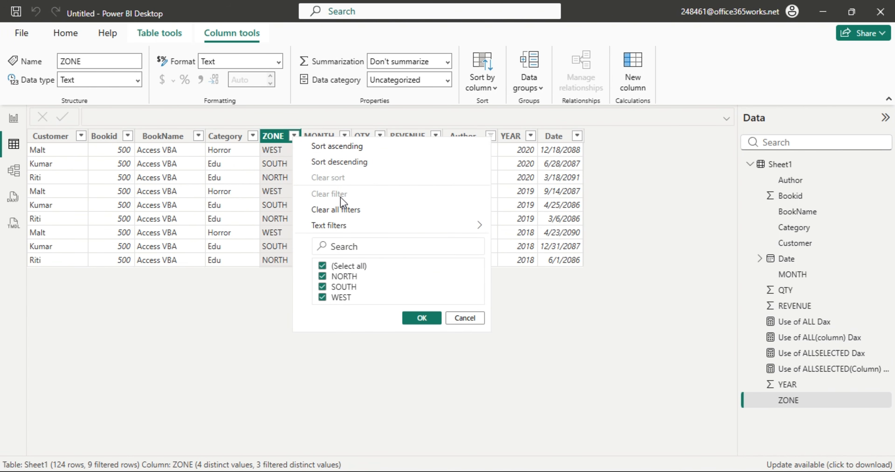
left_click(339, 210)
left_click(294, 136)
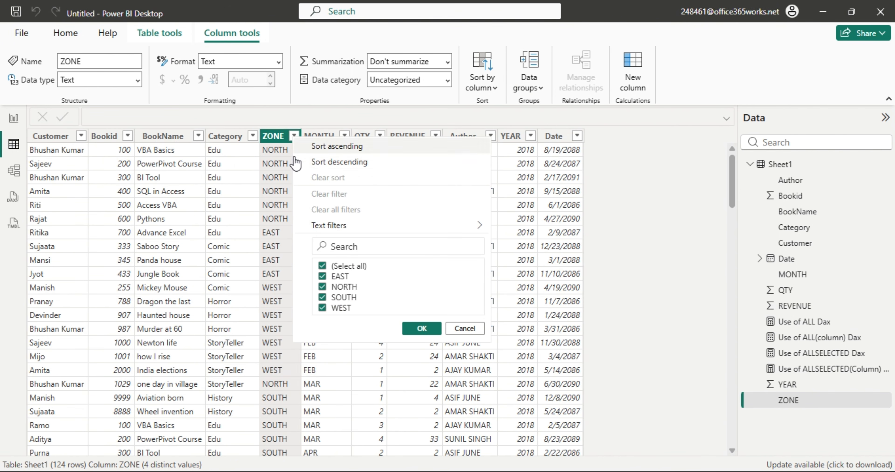
left_click(323, 266)
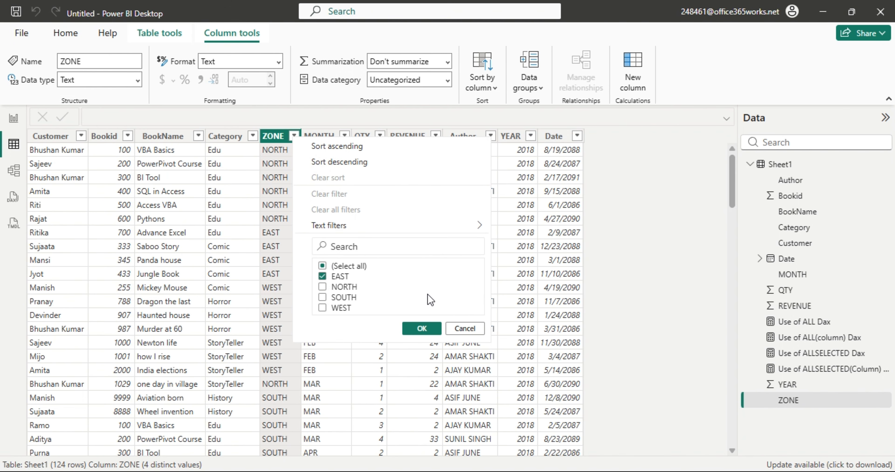
left_click(417, 328)
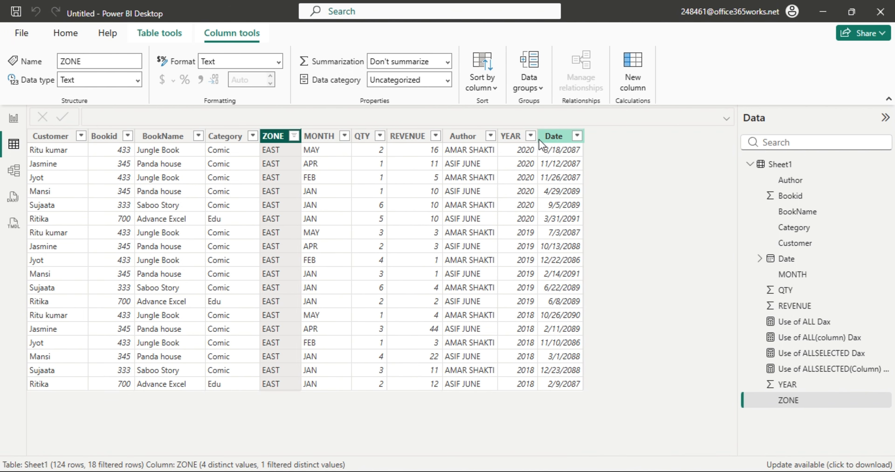
Filter the YEAR column to 2019 only, then return to the report page.
left_click(511, 136)
left_click(531, 136)
left_click(558, 269)
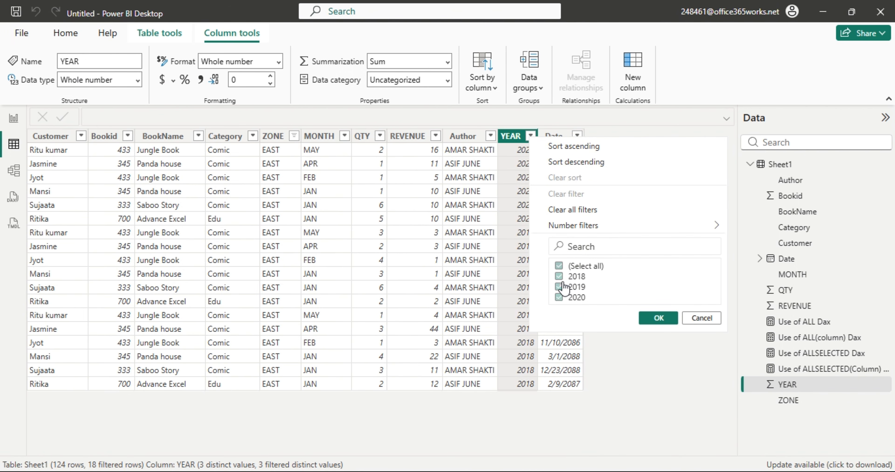
left_click(562, 289)
left_click(676, 320)
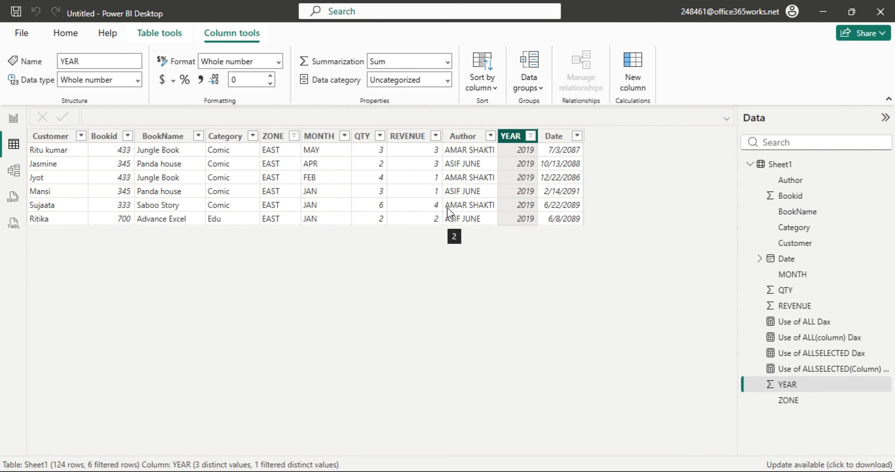
left_click(531, 136)
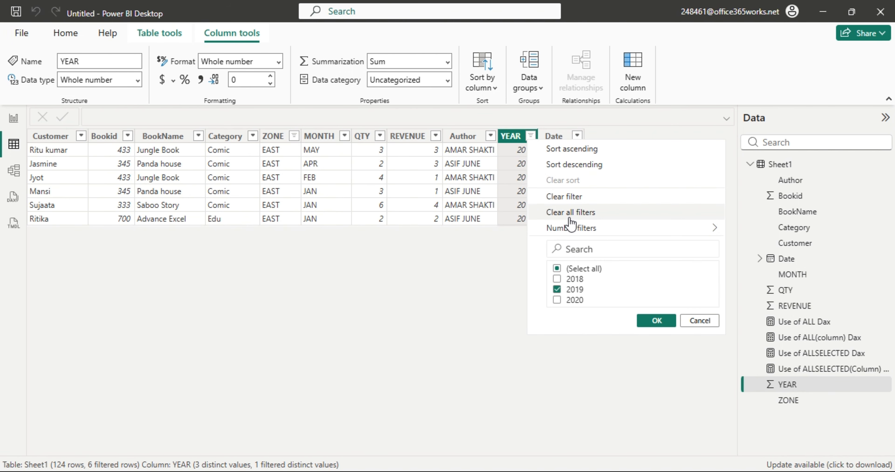
left_click(497, 177)
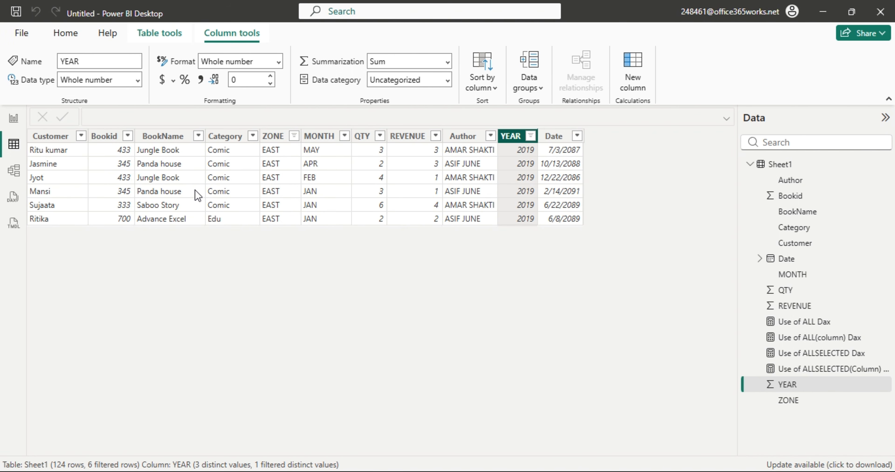
left_click(14, 119)
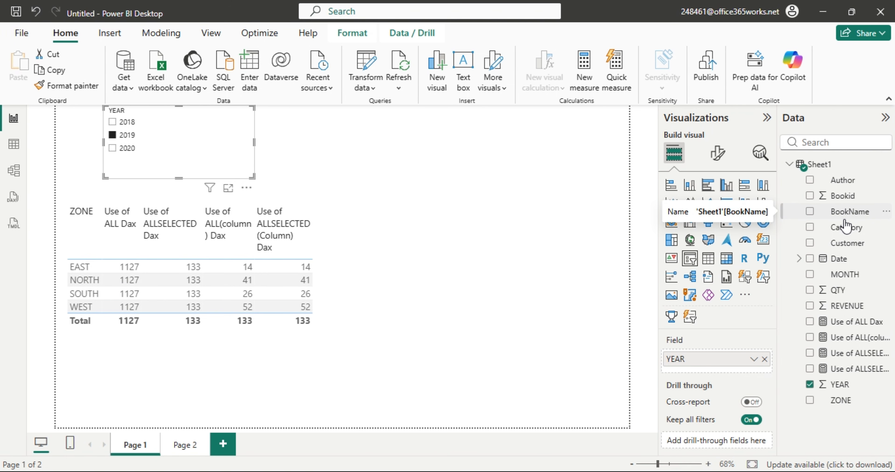
Replace ZONE with Category in the report table's Columns.
left_click(363, 274)
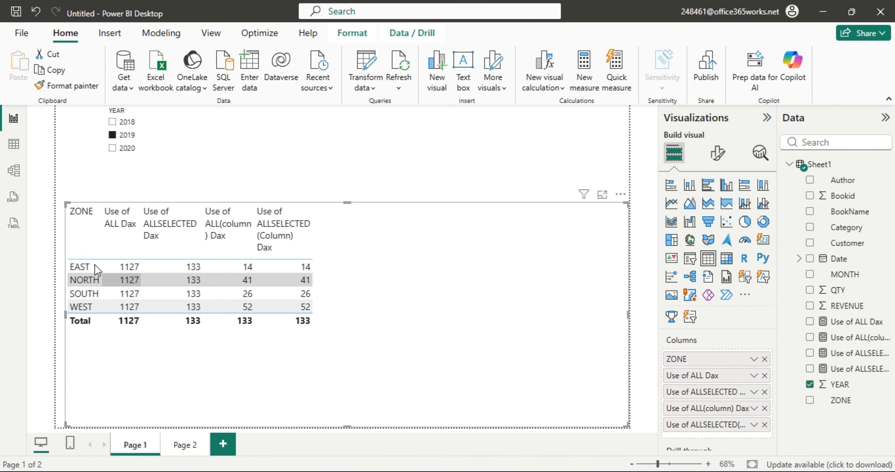
left_click(765, 359)
left_click_drag(853, 232, 734, 358)
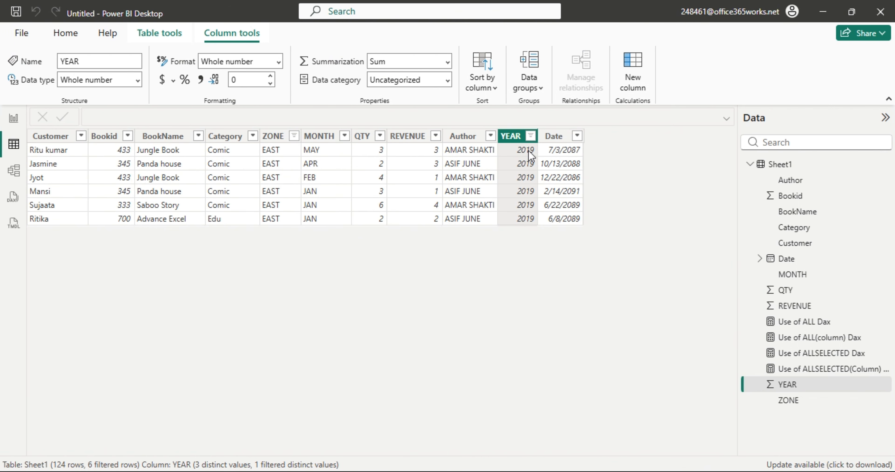
Clear the ZONE filter and filter the Category column to Comic rows only.
left_click(292, 137)
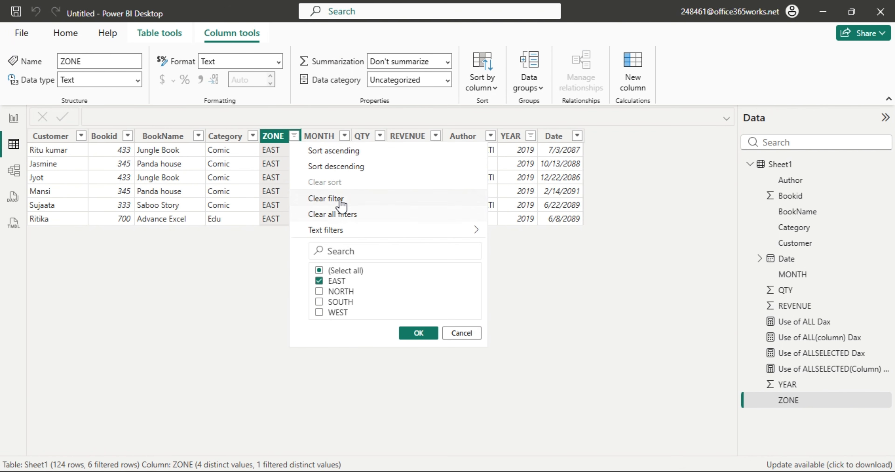
left_click(338, 215)
left_click(253, 136)
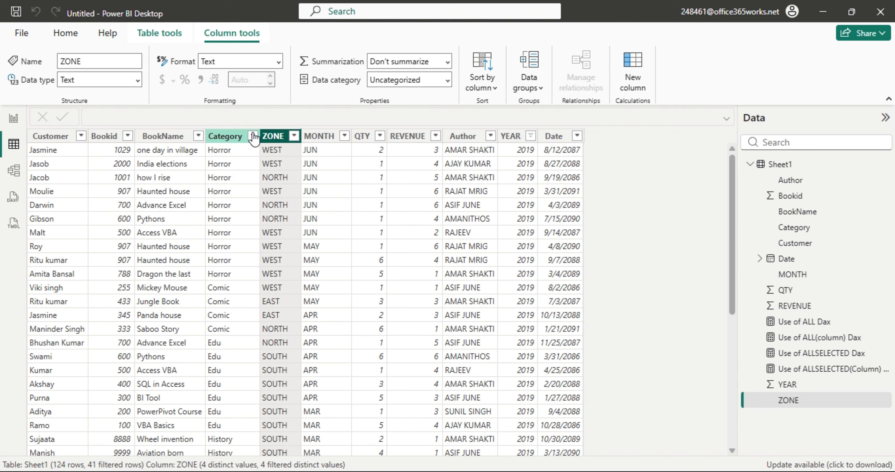
left_click(253, 136)
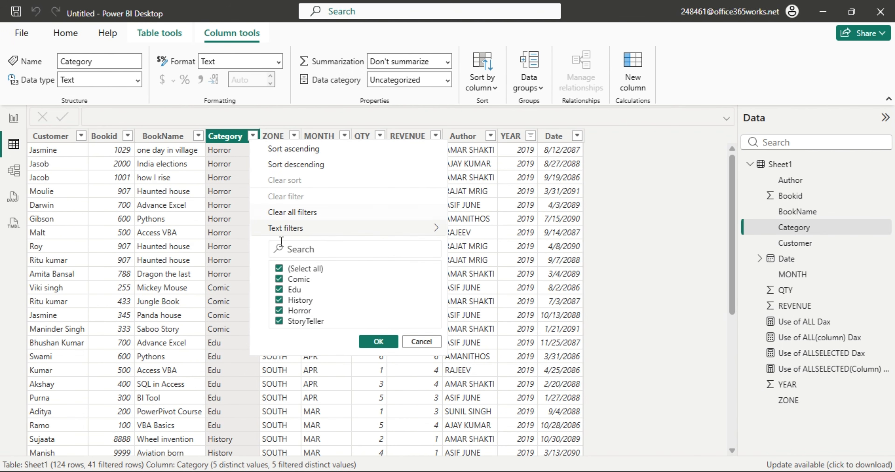
left_click(280, 279)
left_click(383, 342)
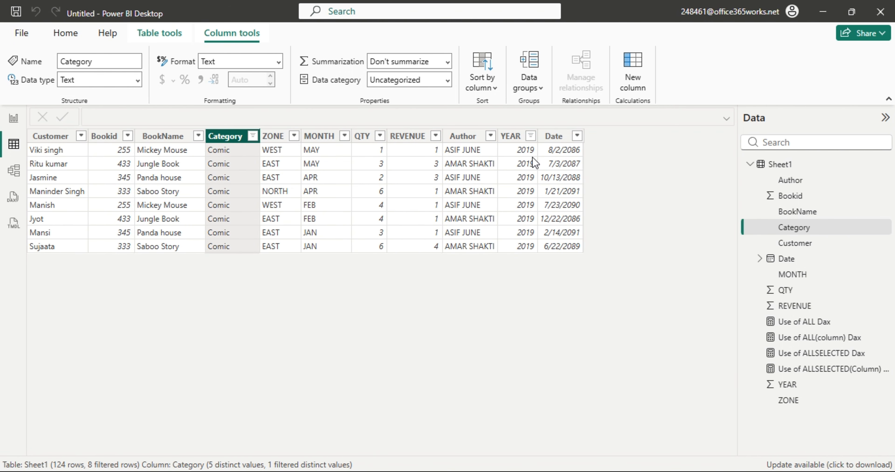
Copy the REVENUE column values and launch Excel from the Start menu.
right_click(409, 136)
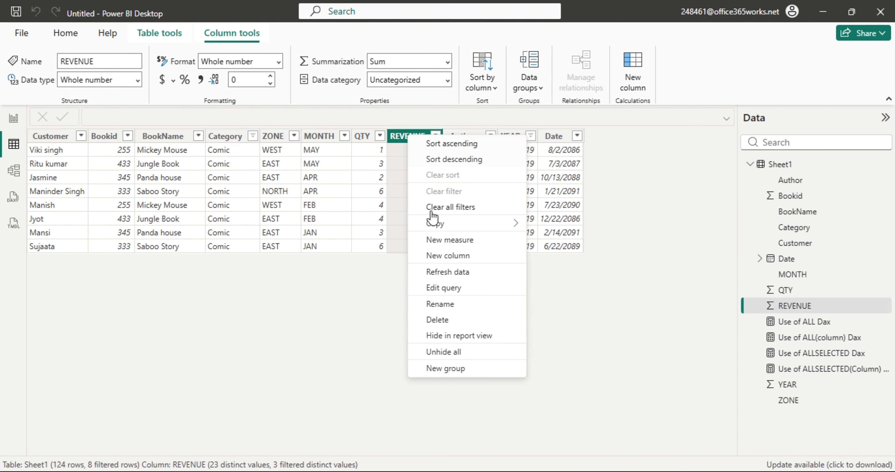
mouse_move(439, 229)
left_click(548, 224)
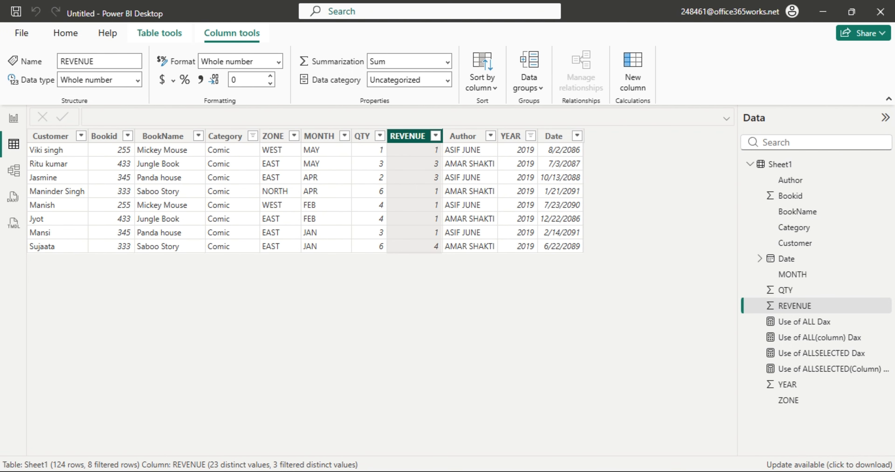
key("super")
left_click(189, 139)
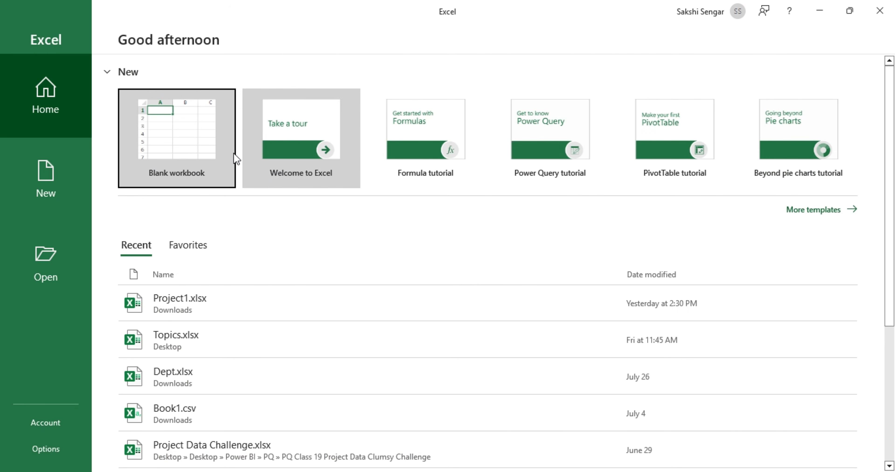
Paste the eight Comic REVENUE values into a new blank workbook at G4, then go back to Power BI's report view.
left_click(235, 158)
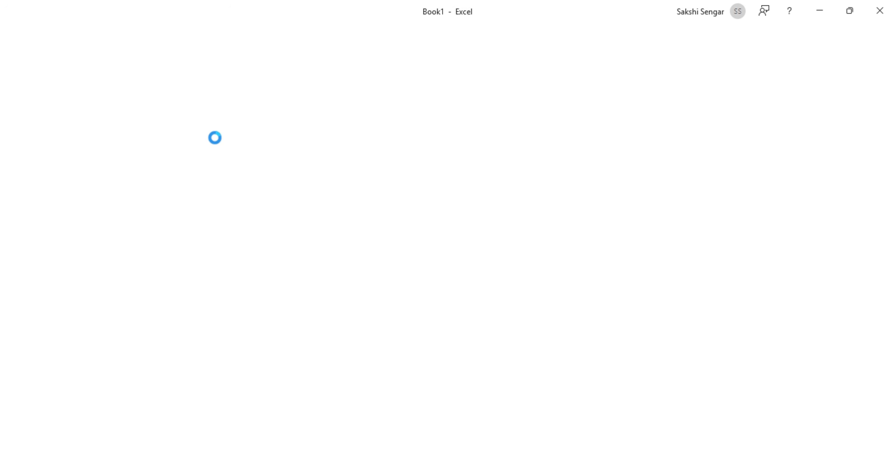
left_click(330, 192)
type("REVENUE 1 3 3 1 1 1 1 4")
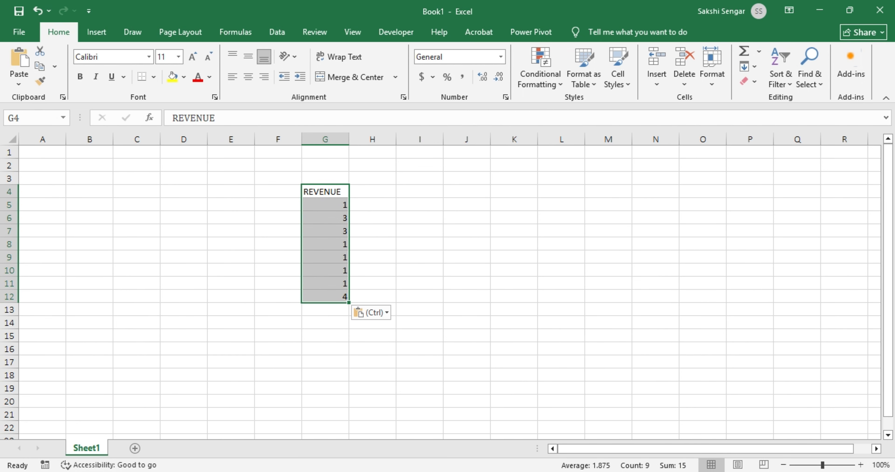
key("alt+Tab")
left_click(13, 118)
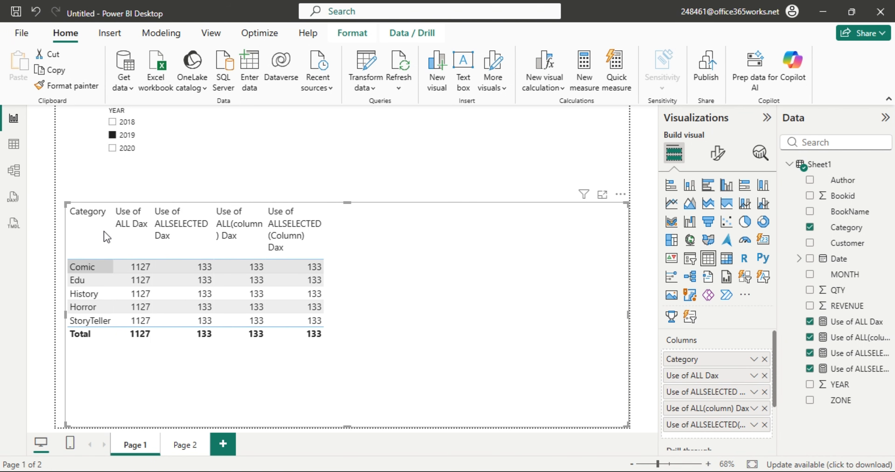
Clear all filters in the data table and filter YEAR to 2019 only.
key("alt+Tab")
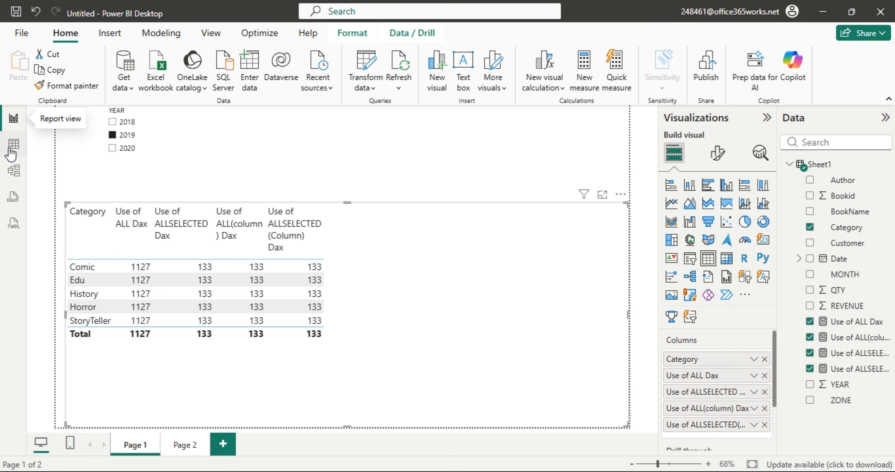
left_click(13, 144)
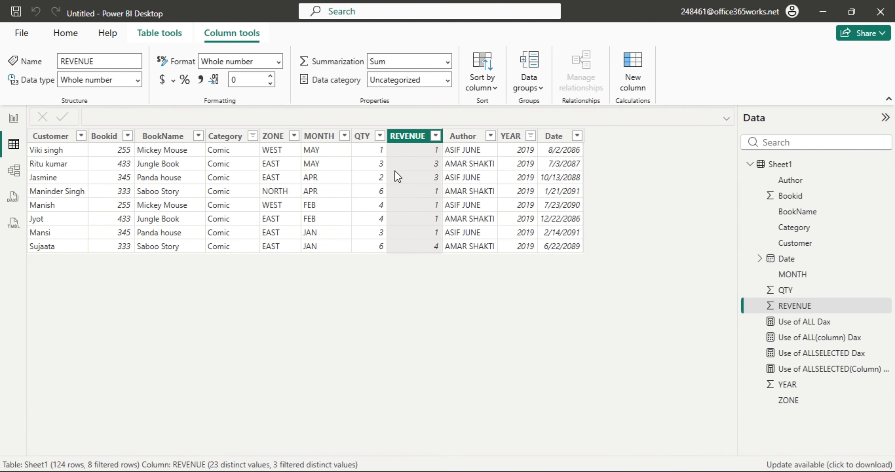
left_click(435, 137)
left_click(476, 212)
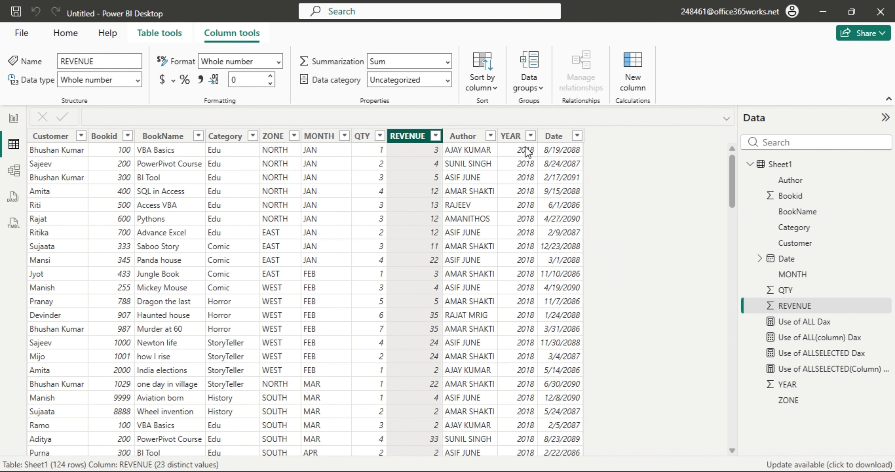
left_click(531, 136)
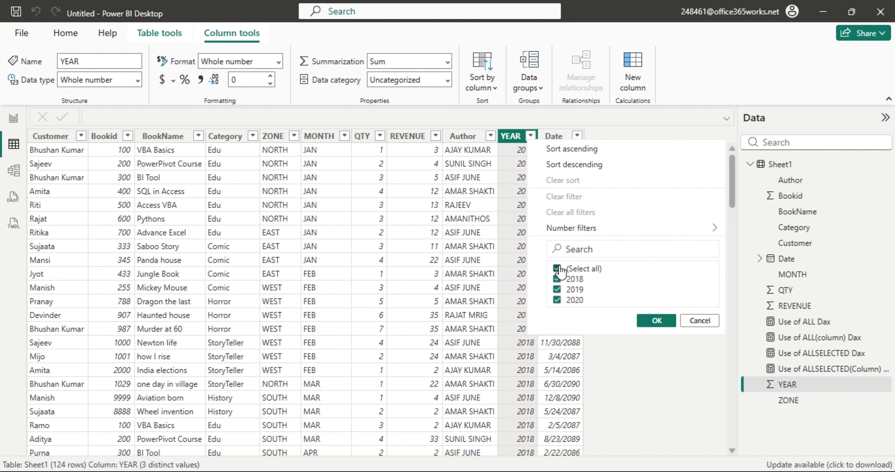
left_click(558, 269)
left_click(557, 290)
left_click(656, 320)
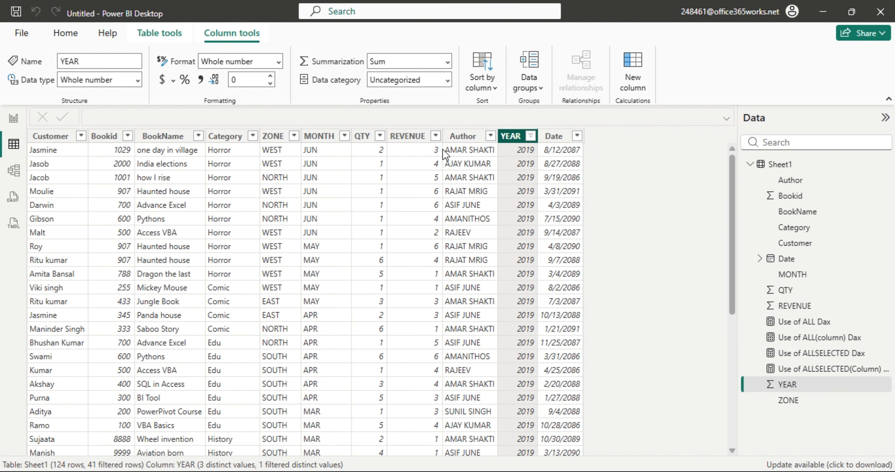
Copy the 41 REVENUE values for 2019 into Excel from G4, replacing the earlier values.
right_click(406, 136)
mouse_move(452, 219)
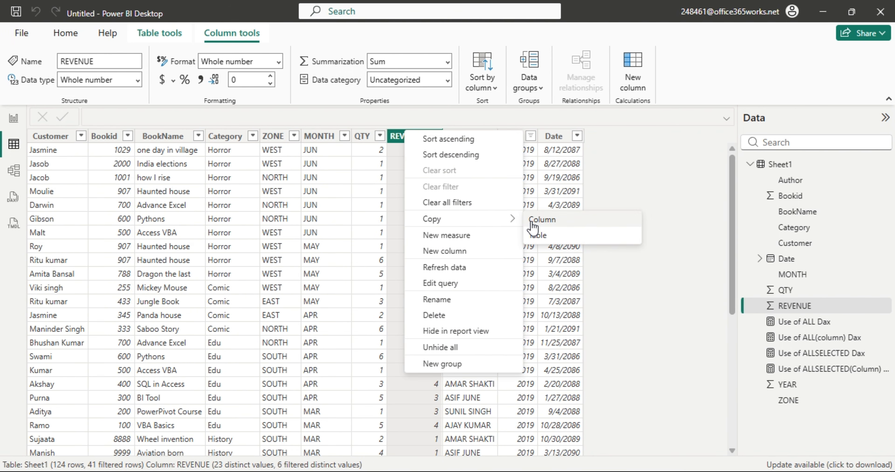
left_click(533, 222)
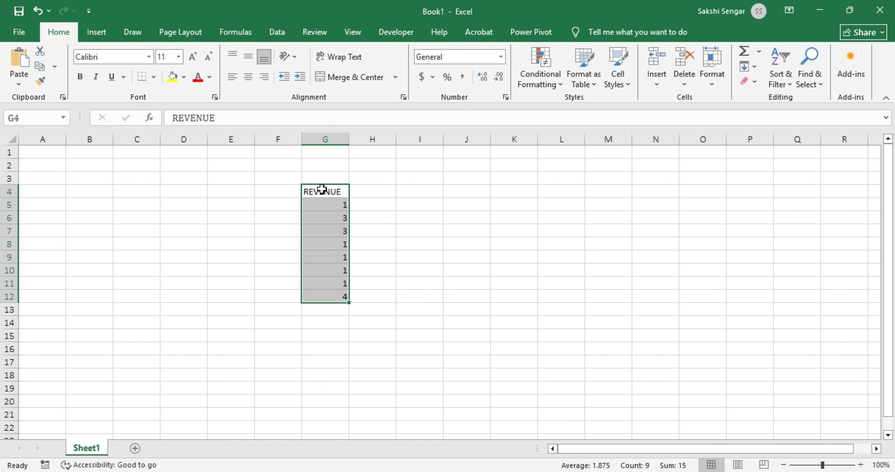
key("ctrl+v")
left_click(493, 276)
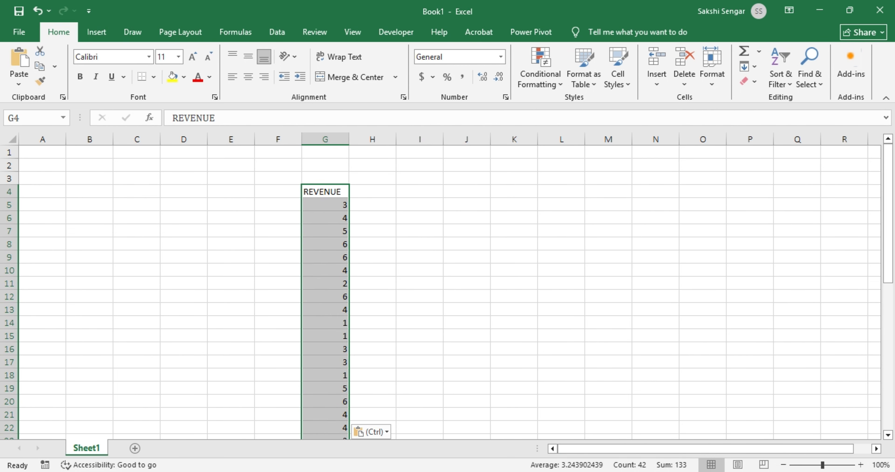
Confirm the pasted 2019 REVENUE sums to 133, then return to the Power BI report page.
left_click(180, 468)
left_click(14, 118)
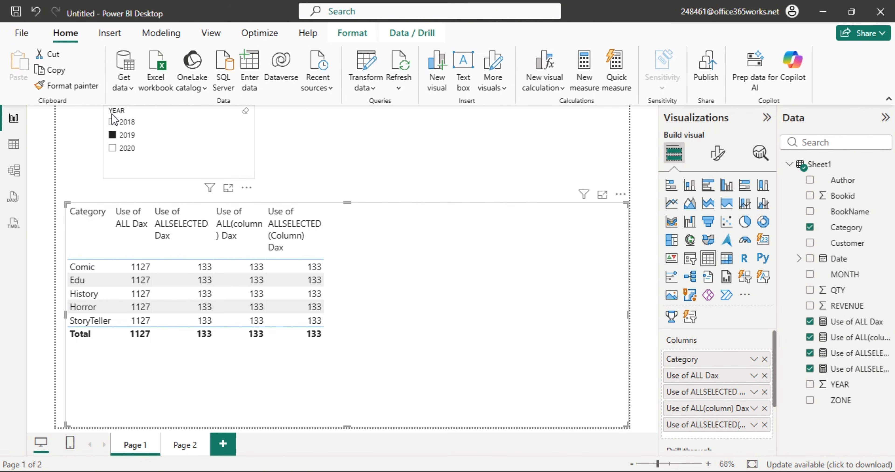
Deselect 2019 in the YEAR slicer so every Category row and total reads 1127.
left_click(113, 135)
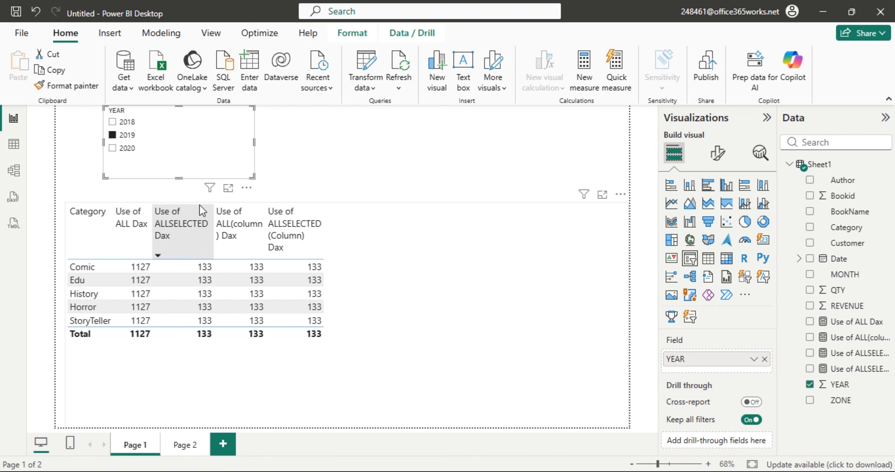
left_click(119, 136)
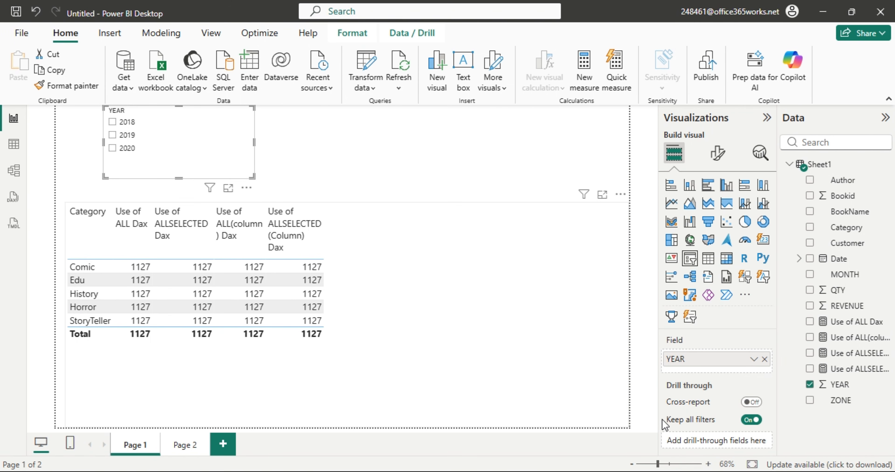
Switch the slicer to Category and rebuild the table by YEAR values, set to Don't summarize.
left_click(765, 360)
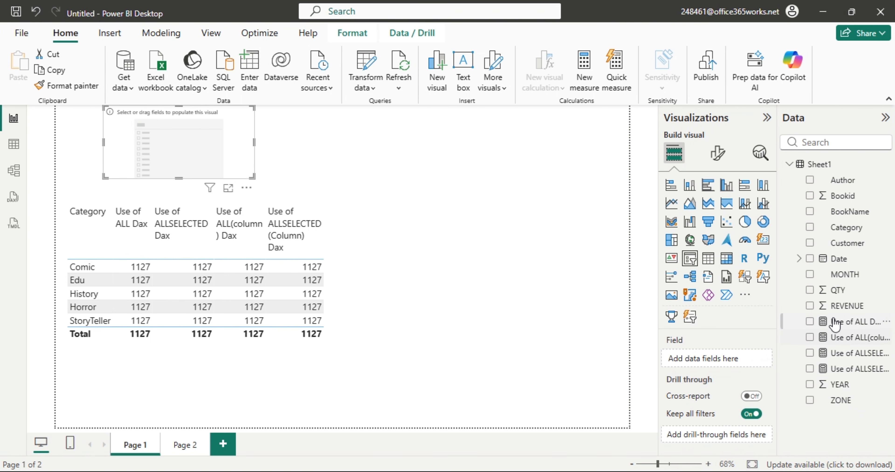
left_click_drag(843, 229, 691, 360)
left_click(392, 330)
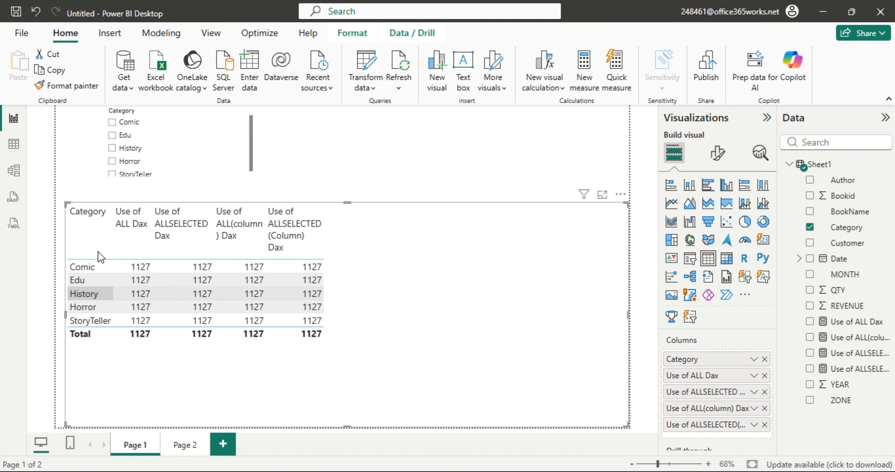
left_click(765, 360)
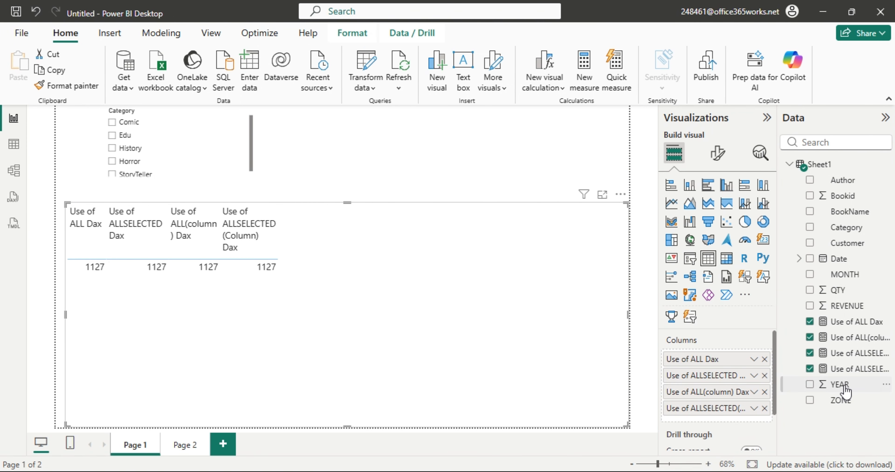
left_click_drag(841, 385, 737, 360)
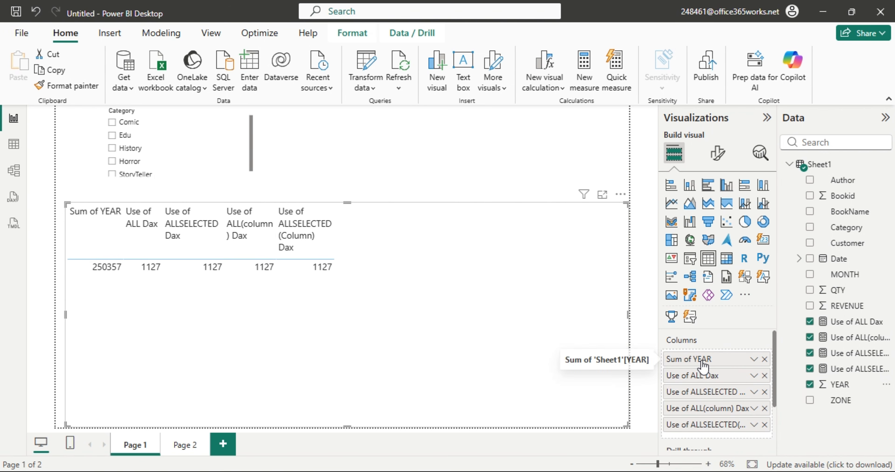
right_click(716, 360)
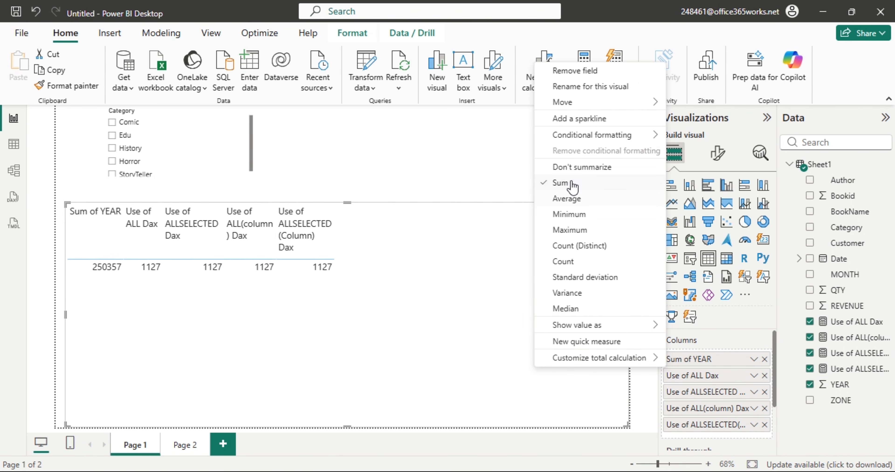
left_click(582, 167)
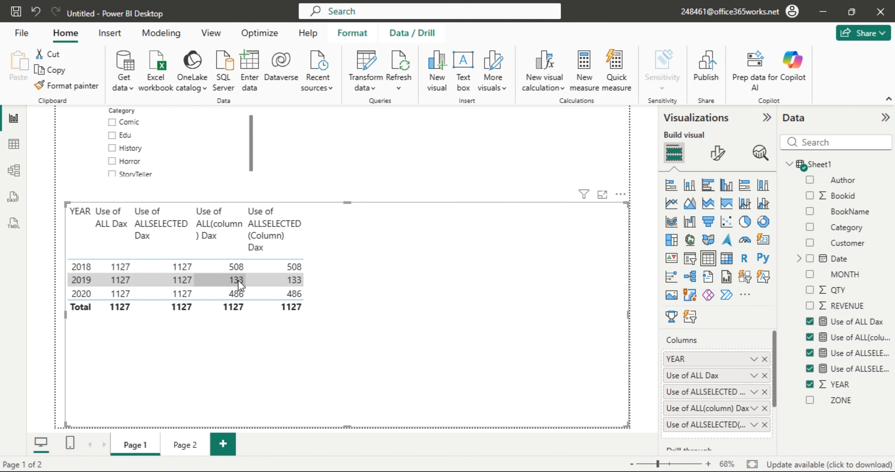
Tick Comic in the Category slicer so the ALLSELECTED year values read 96, 15 and 104.
left_click(112, 122)
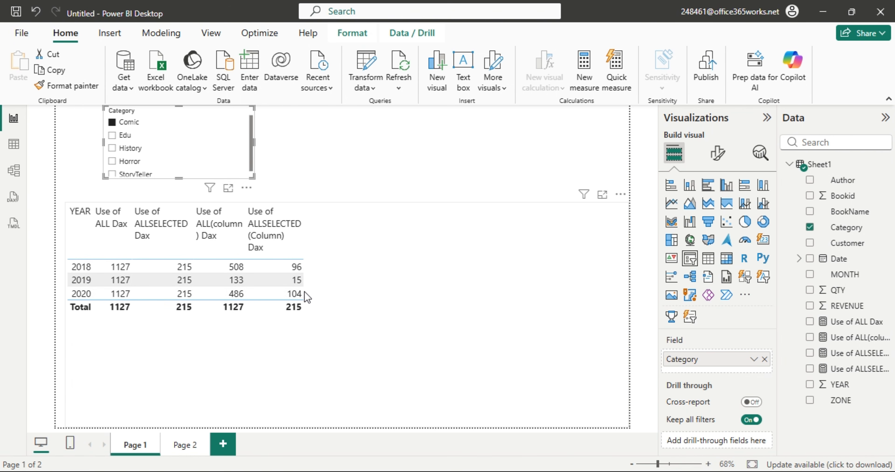
Clear all filters in the data grid and narrow it to Comic rows from 2018.
left_click(14, 150)
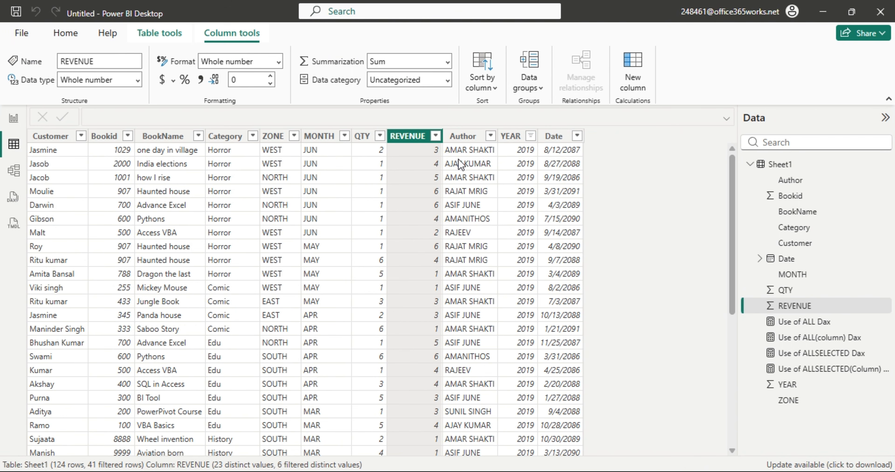
left_click(436, 136)
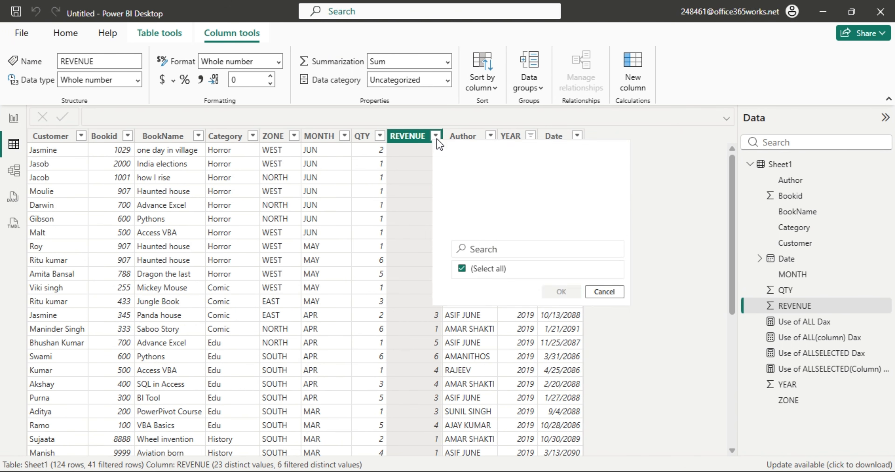
left_click(482, 212)
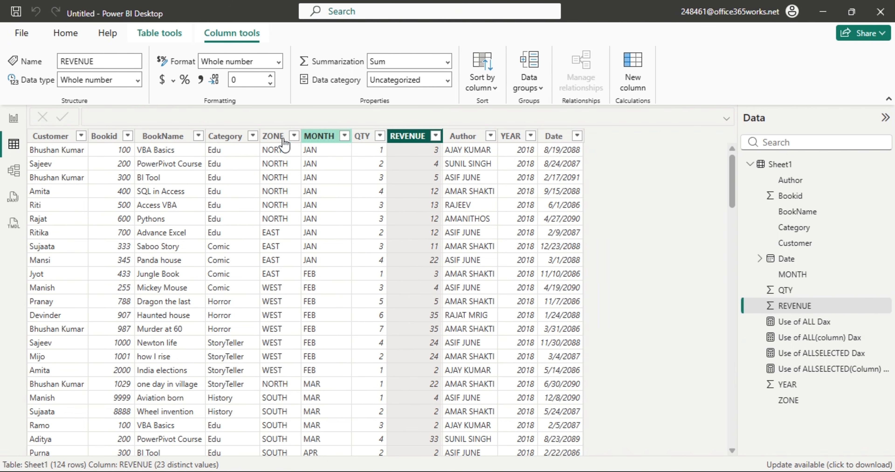
left_click(253, 137)
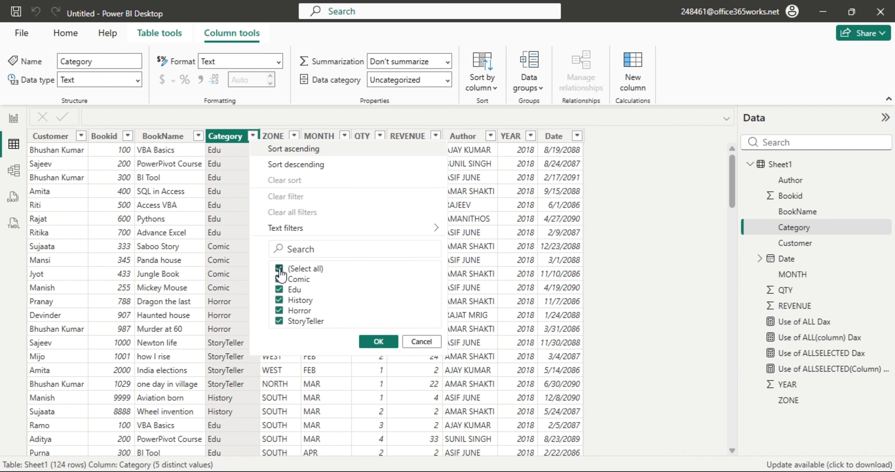
left_click(279, 269)
left_click(279, 279)
left_click(378, 342)
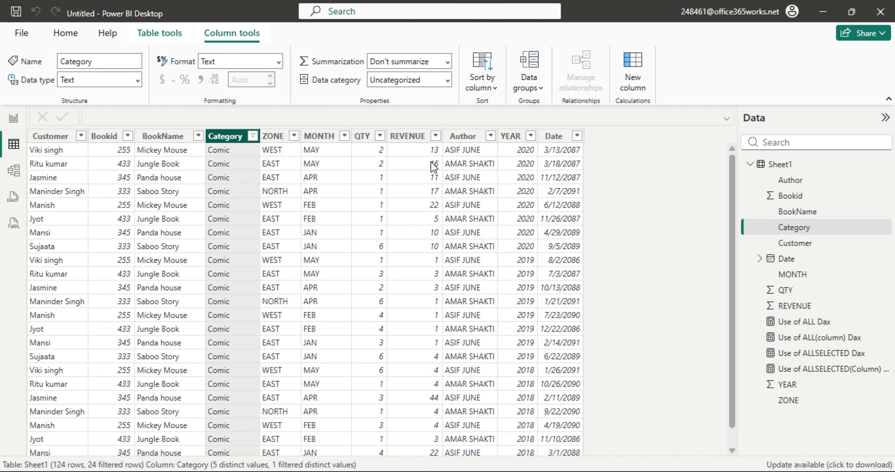
left_click(530, 135)
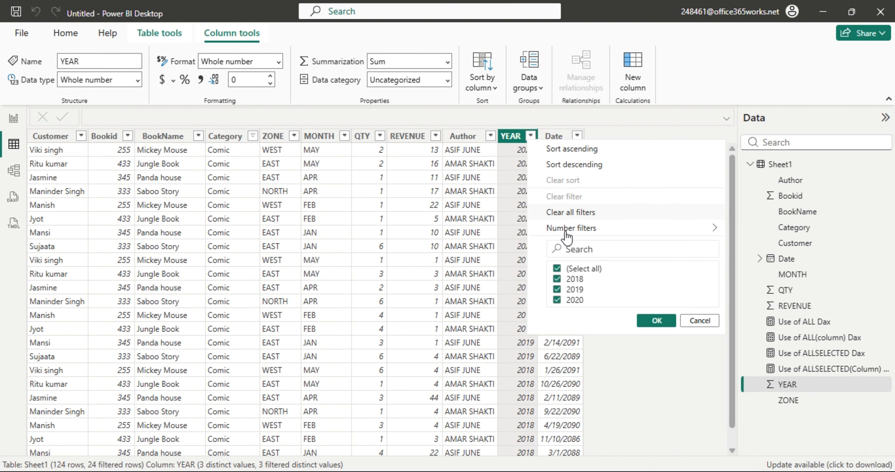
left_click(559, 270)
left_click(653, 320)
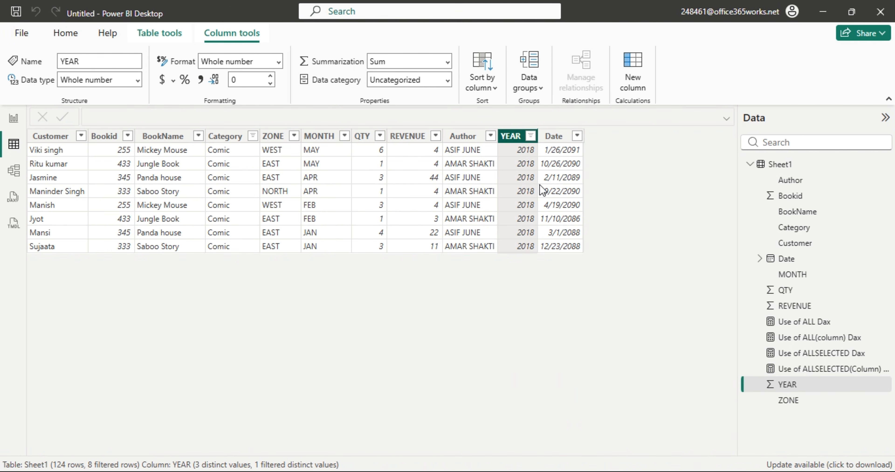
Copy the eight REVENUE values into Excel from J4, where they sum to 96.
right_click(415, 137)
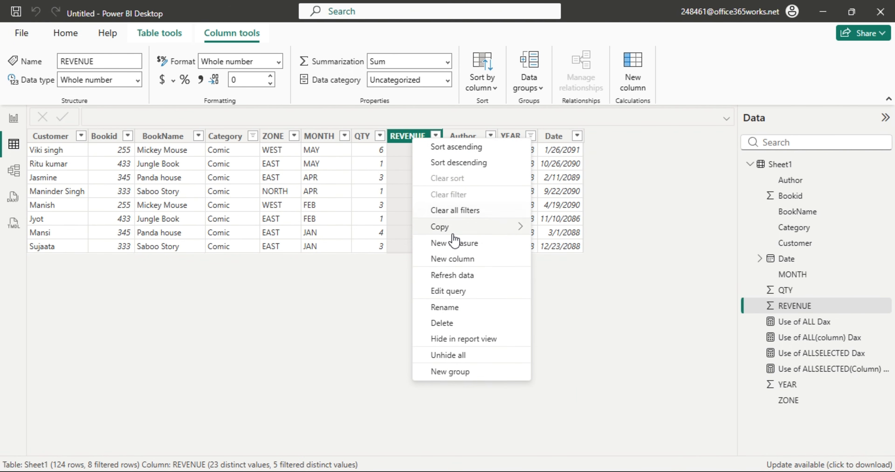
mouse_move(493, 227)
left_click(573, 227)
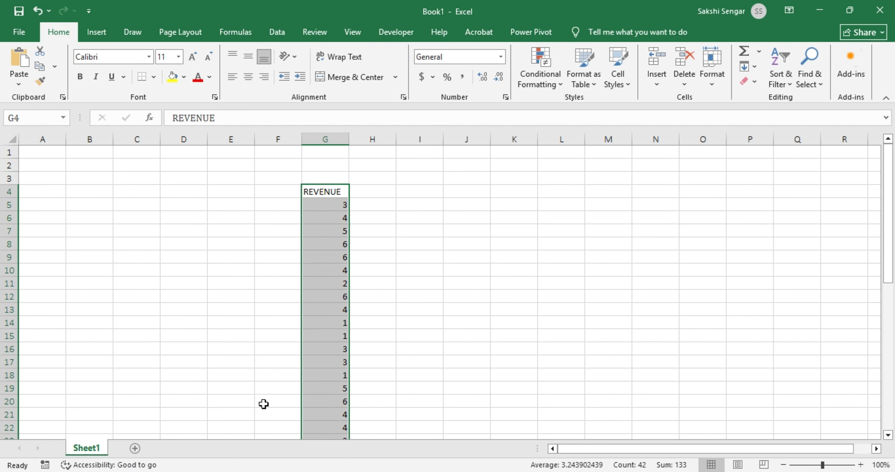
left_click(446, 193)
key("ctrl+v")
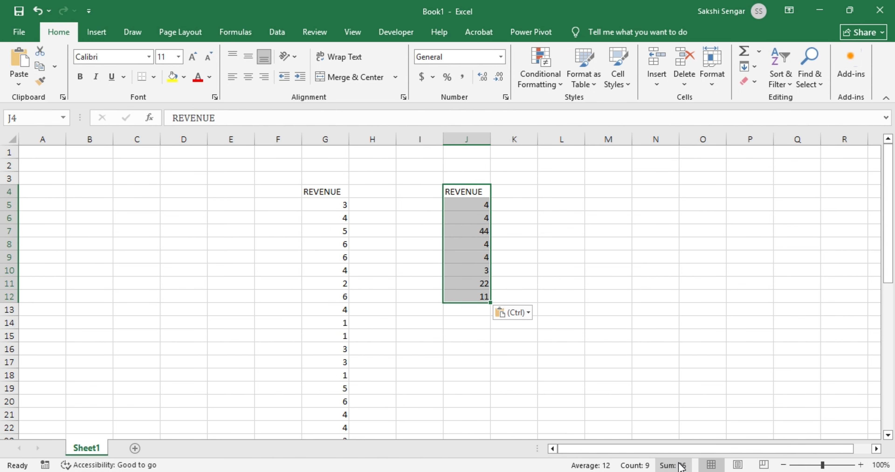
key("alt+Tab")
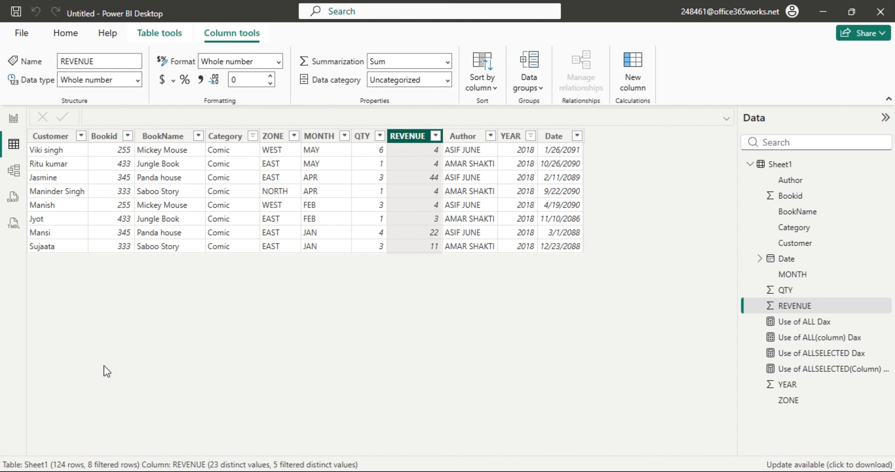
Review the report's 2018 figures, then go back to the Comic-filtered data grid.
left_click(14, 119)
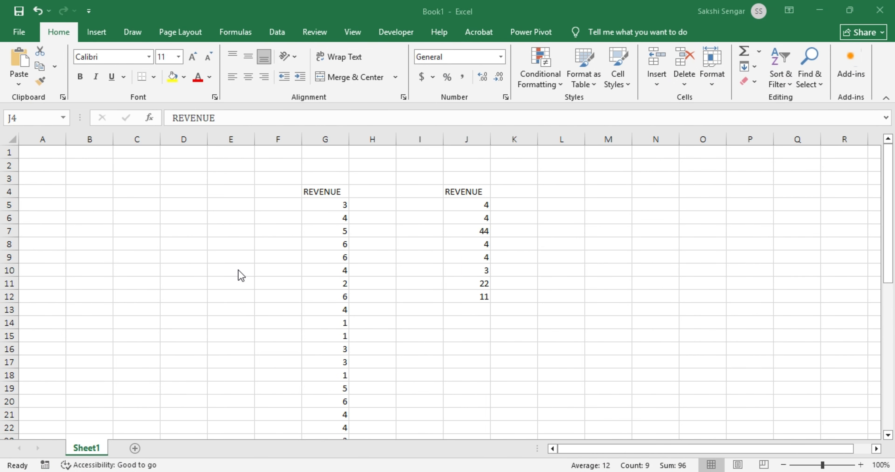
key("ctrl+v")
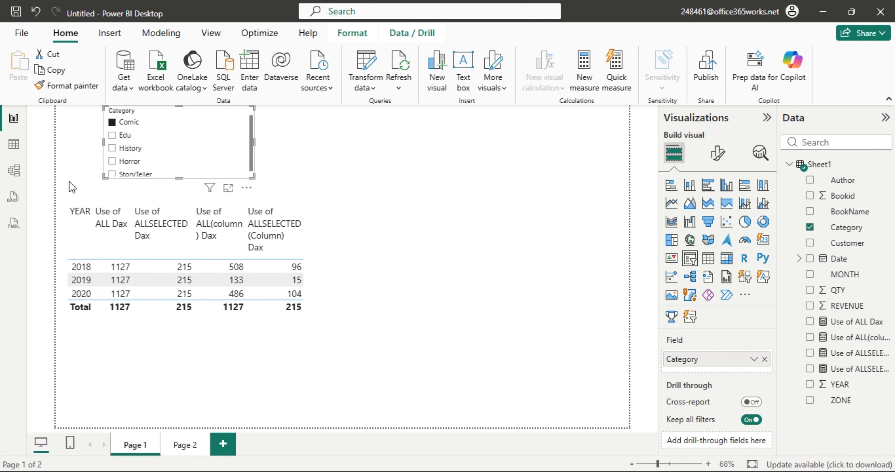
left_click(14, 146)
Clear all filters and keep only 2018 rows across every category.
left_click(436, 137)
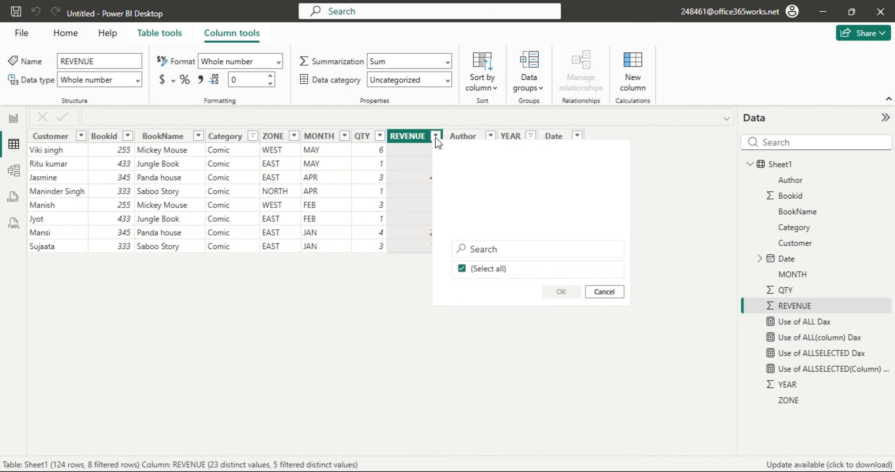
left_click(483, 210)
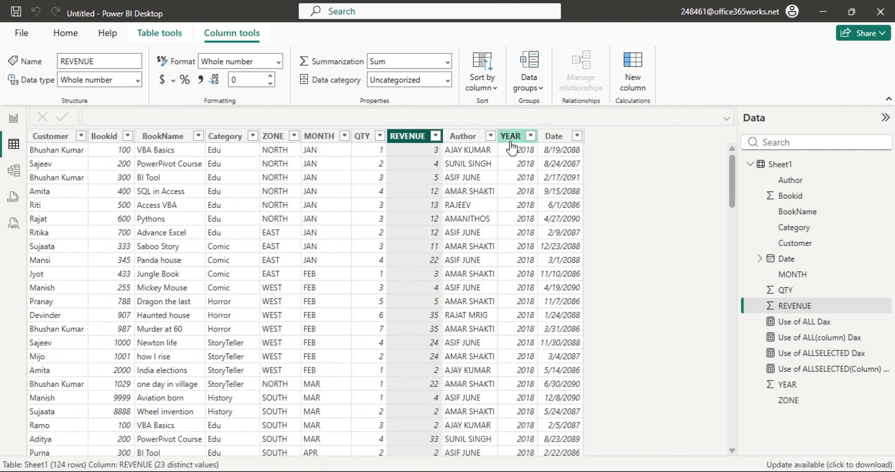
left_click(530, 136)
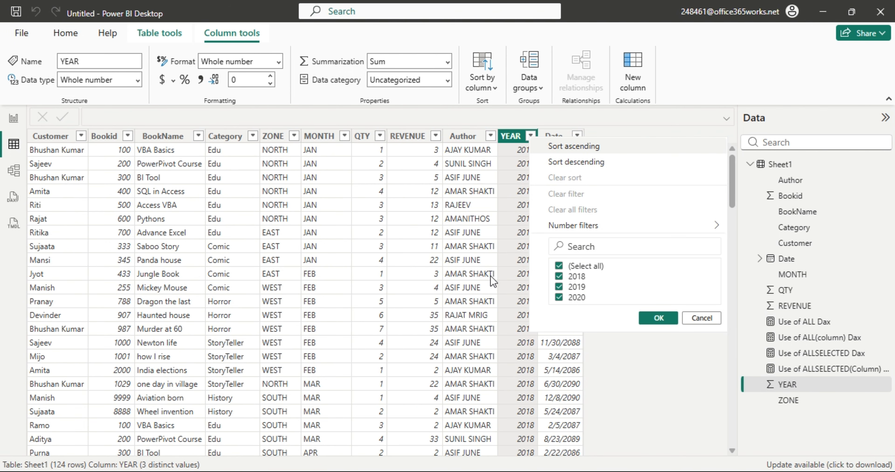
left_click(559, 266)
left_click(647, 313)
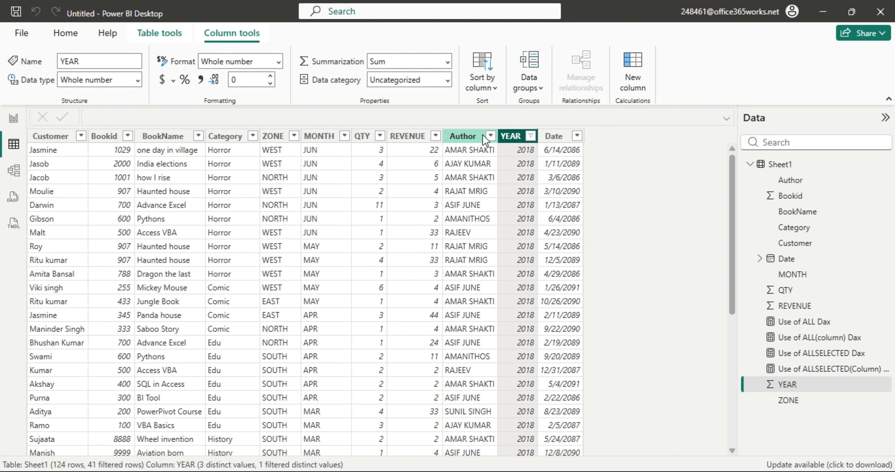
Copy the 41 REVENUE values for 2018 into Excel from M4, summing to 508.
right_click(415, 138)
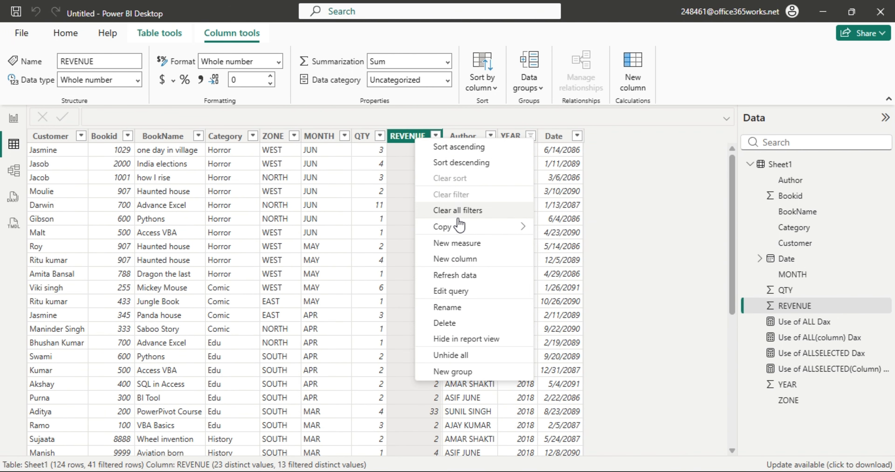
mouse_move(459, 227)
left_click(565, 231)
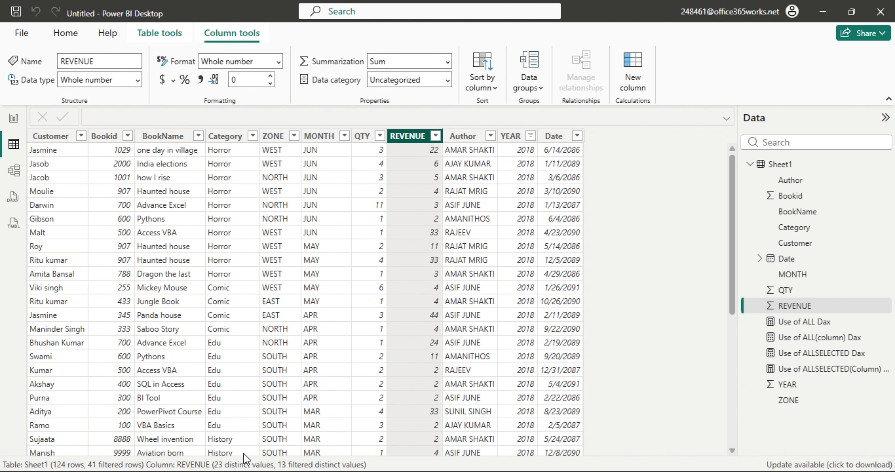
key("alt+Tab")
left_click(596, 189)
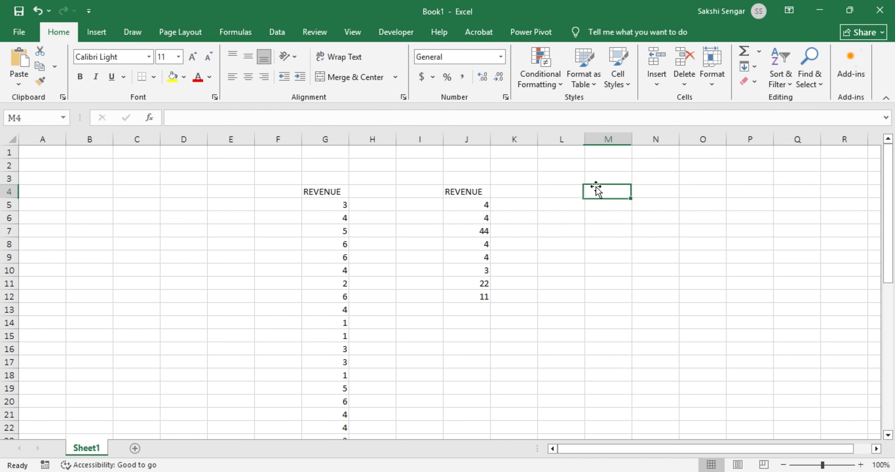
key("ctrl+v")
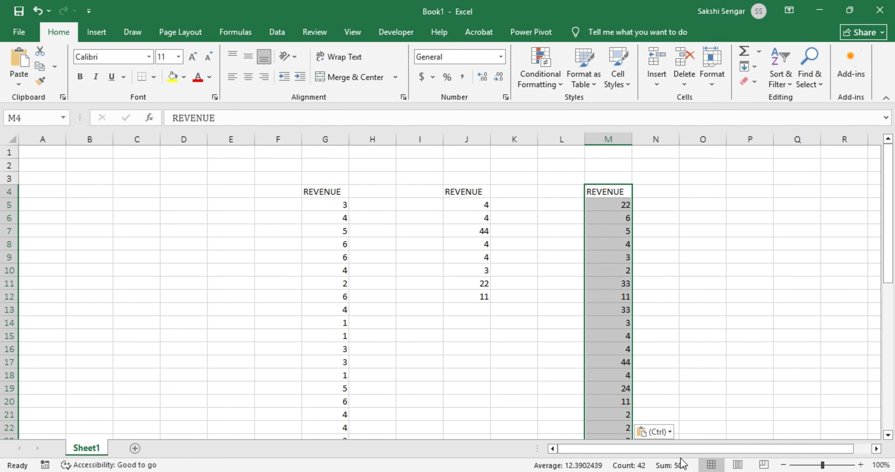
key("alt+Tab")
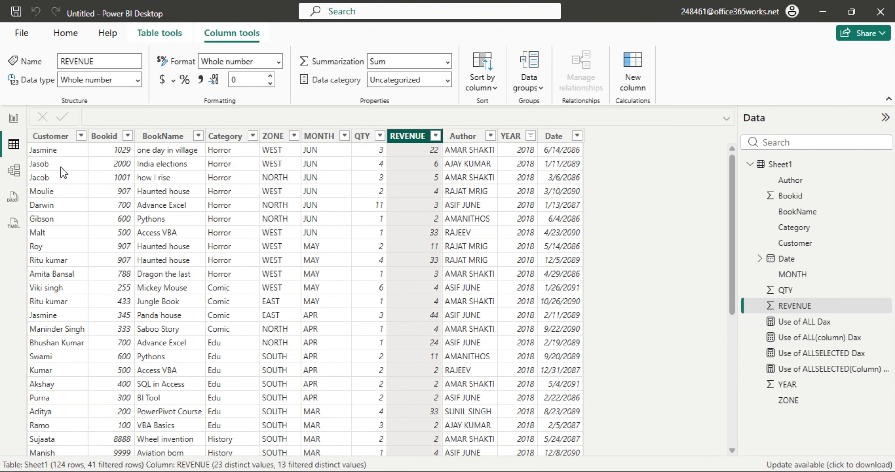
left_click(14, 120)
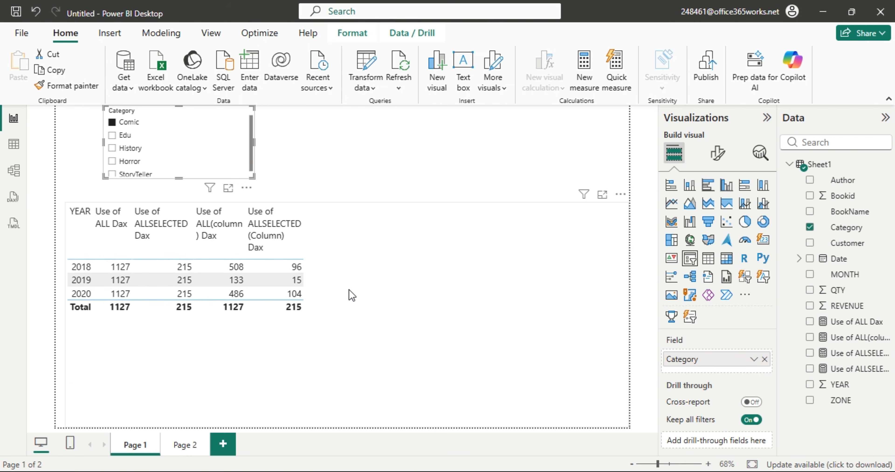
left_click(112, 122)
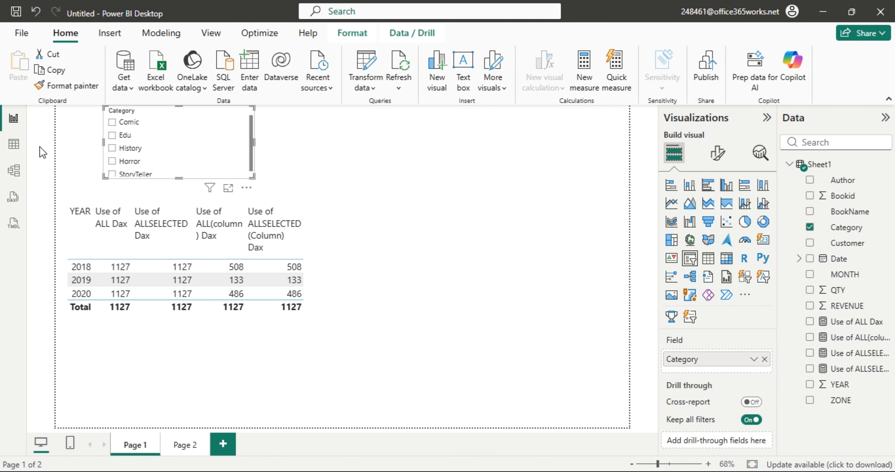
In the Sheet1 data grid, select REVENUE and create a new blank measure from Home.
left_click(14, 151)
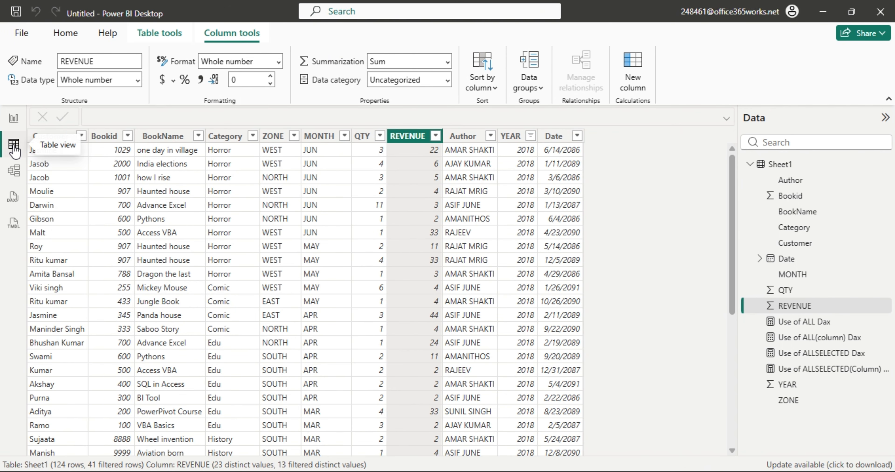
left_click(823, 305)
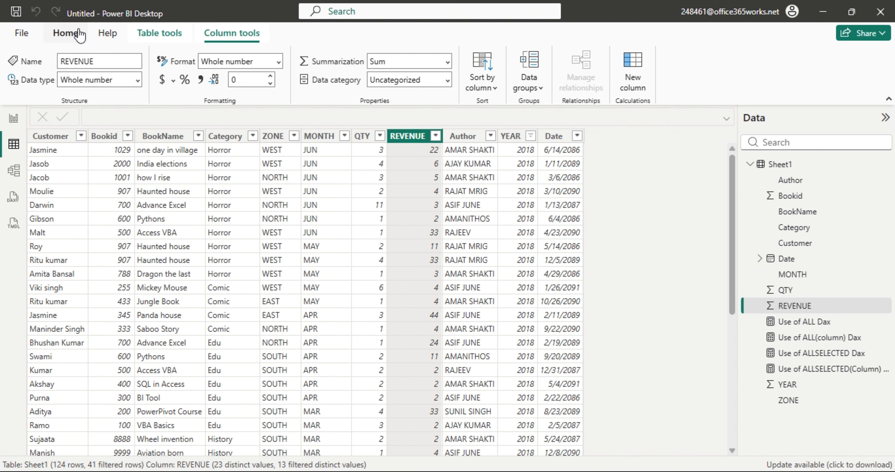
left_click(65, 32)
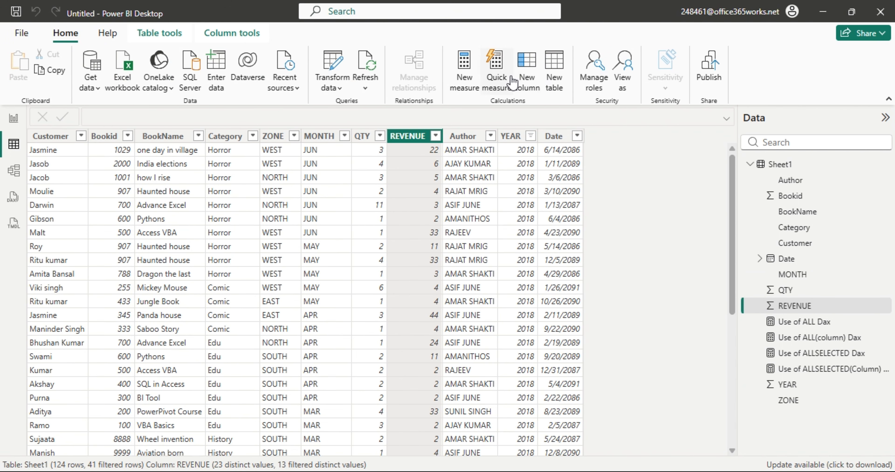
left_click(468, 80)
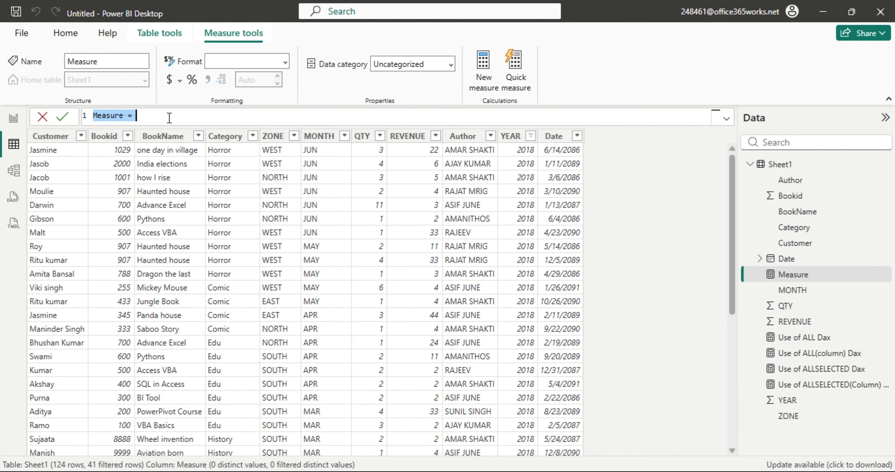
Start the Use of ALLEXCEPT measure as CALCULATE(SUM(Sheet1[REVENUE]) in the formula bar.
type("User")
key("BackSpace")
type("of ALL")
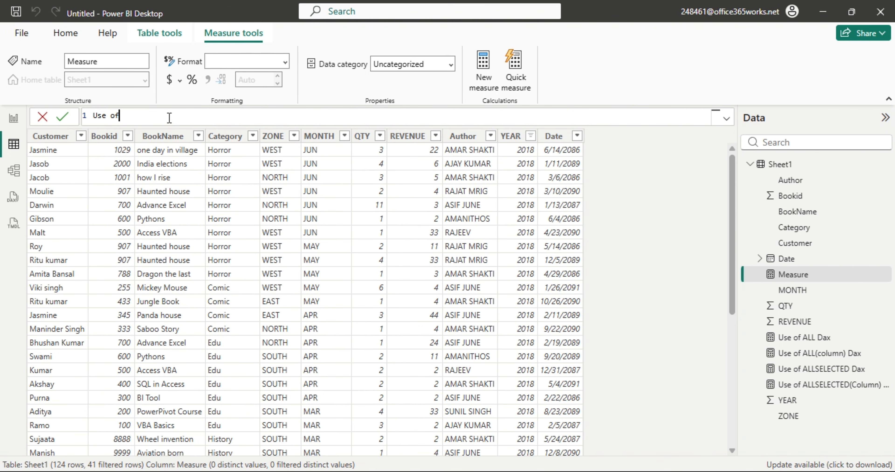
key("BackSpace")
type("EXCEPT")
type(" va")
key("BackSpace")
key("BackSpace")
type("=")
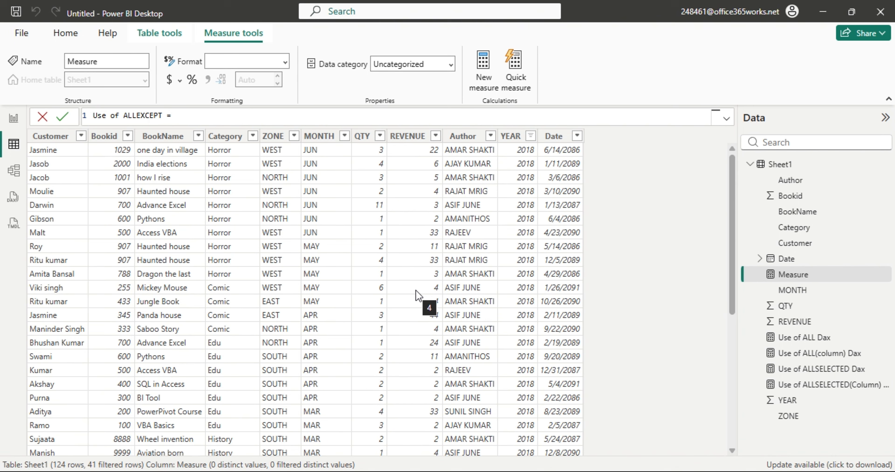
type("cal")
key("Tab")
type("su")
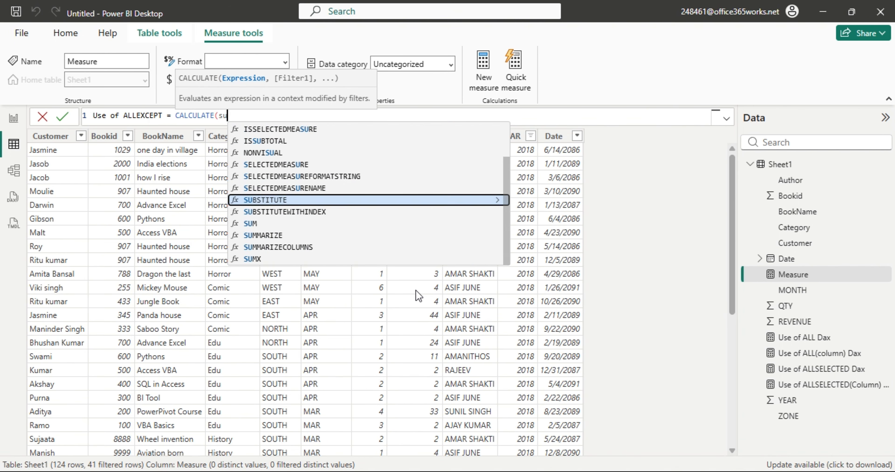
key("Tab")
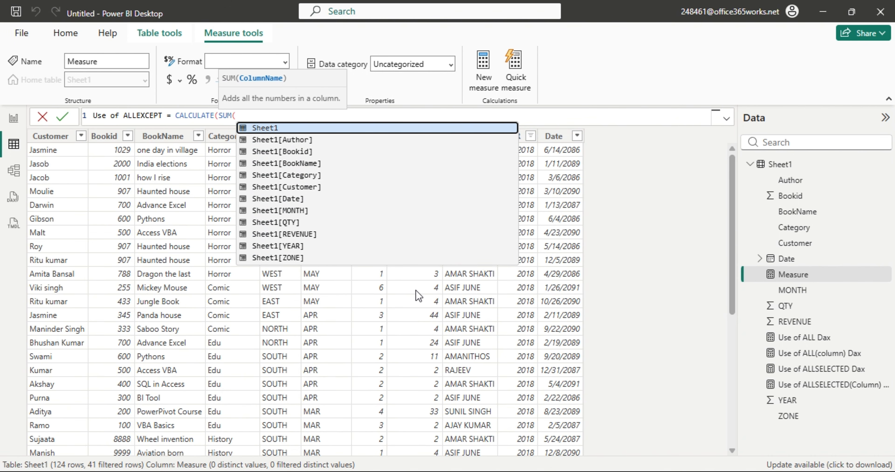
key("Down")
key("Down")
key("Down")
key("Down")
key("Down")
key("Down")
key("Down")
key("Down")
key("Down")
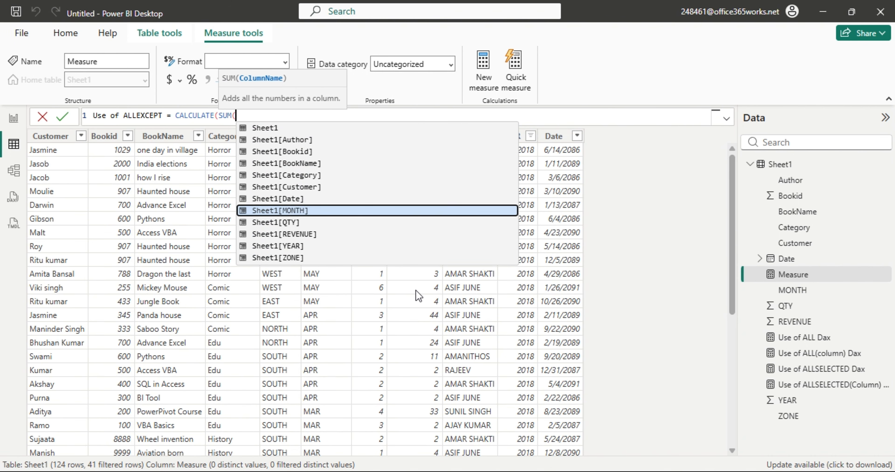
key("Tab")
Add the ALLEXCEPT(Sheet1, Sheet1[Category]) filter argument, close the formula and commit the measure.
type("),")
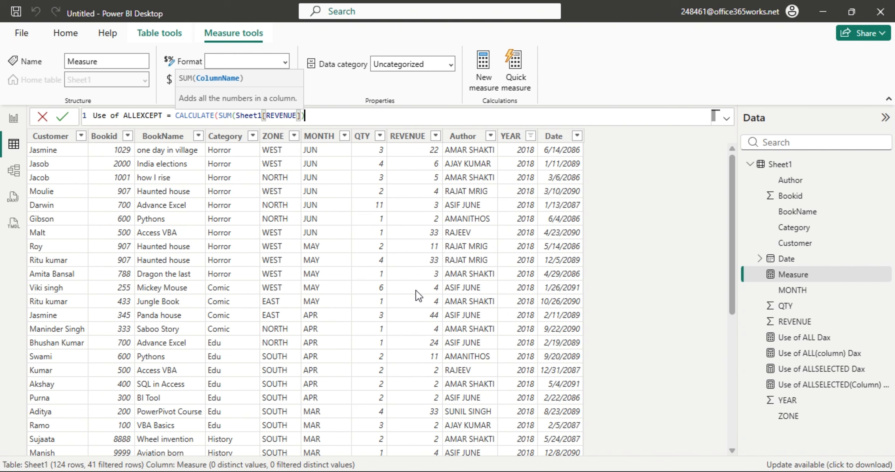
type(" all")
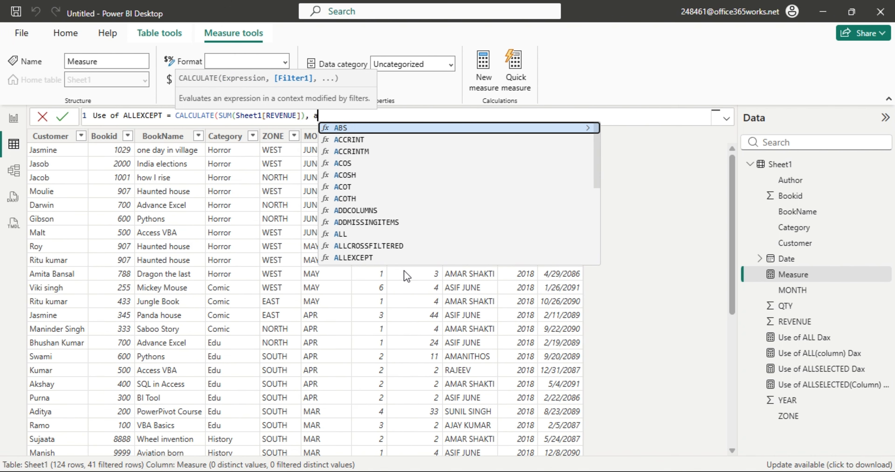
key("Down")
key("Down")
key("Tab")
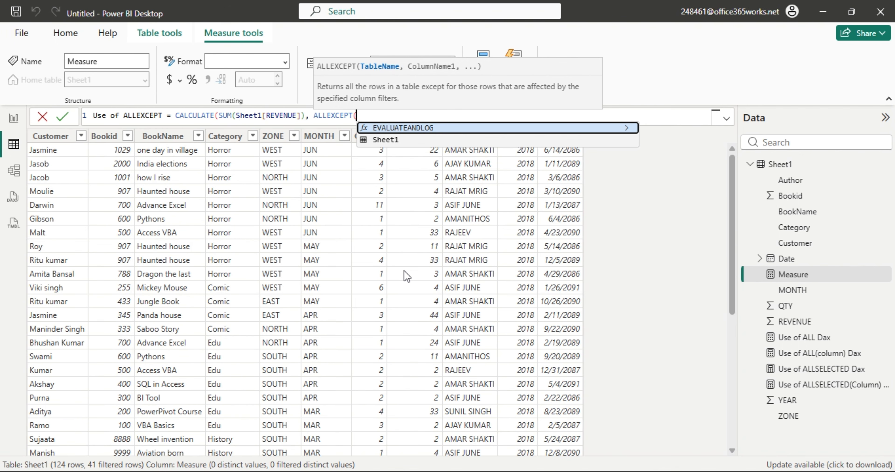
key("Down")
key("Tab")
type(",")
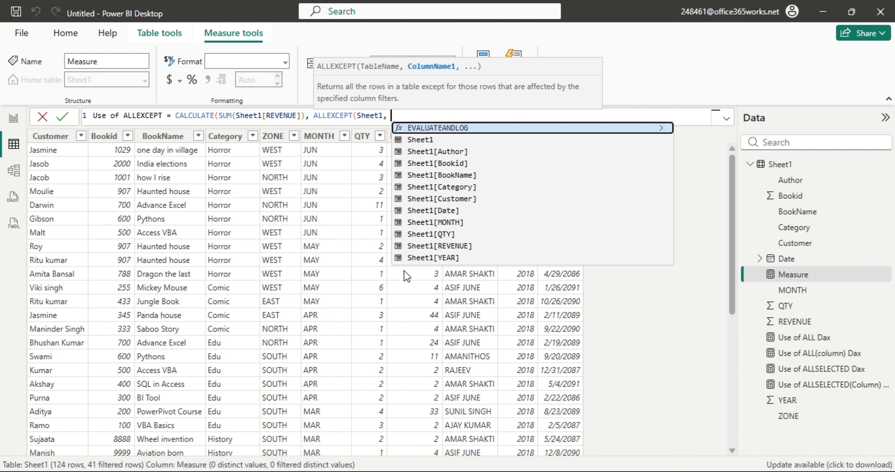
key("Down")
key("Down")
key("Down")
key("Down")
key("Down")
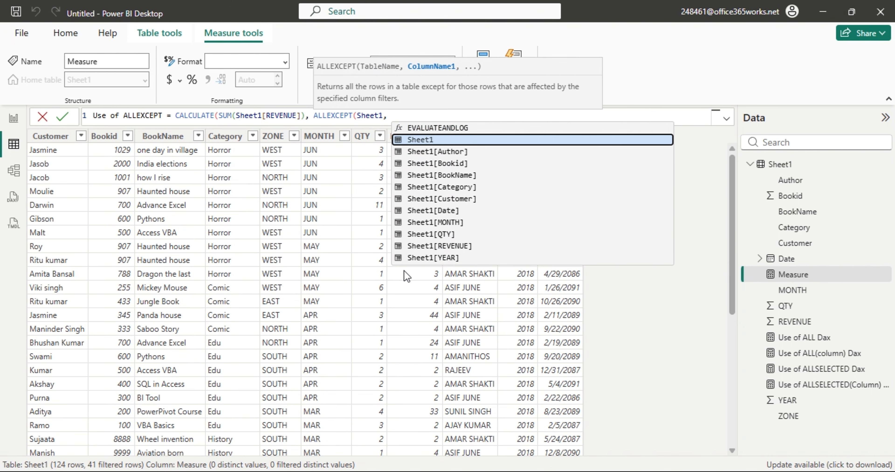
key("Tab")
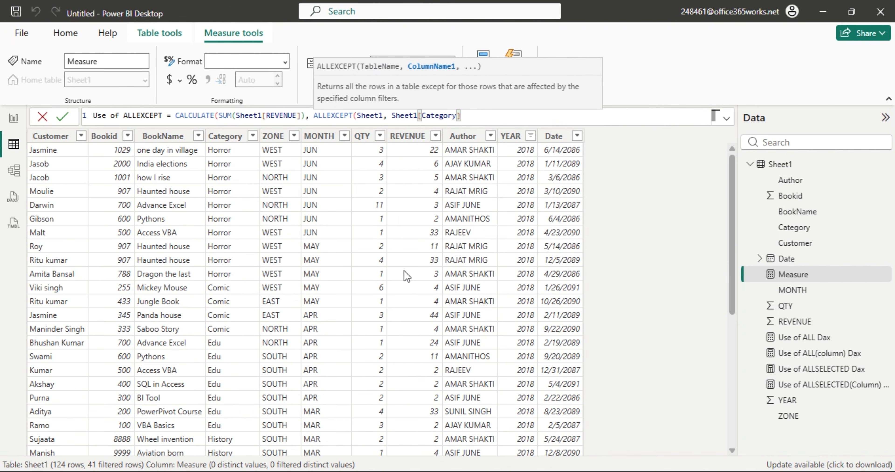
type("))")
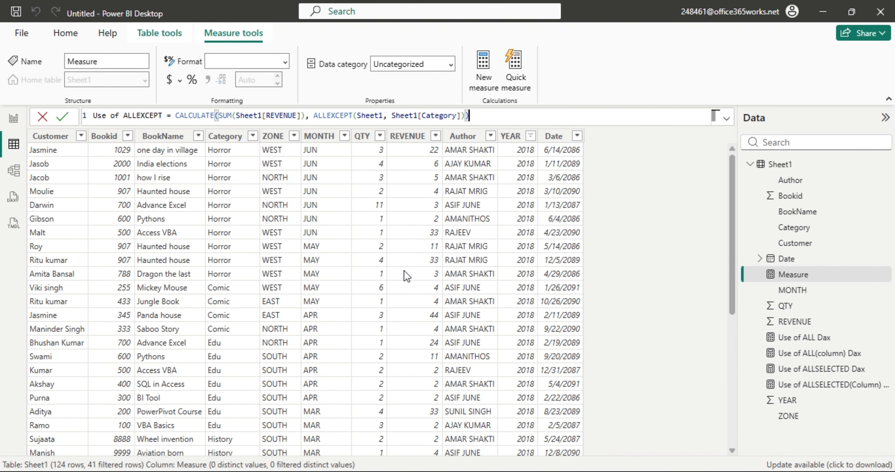
key("Return")
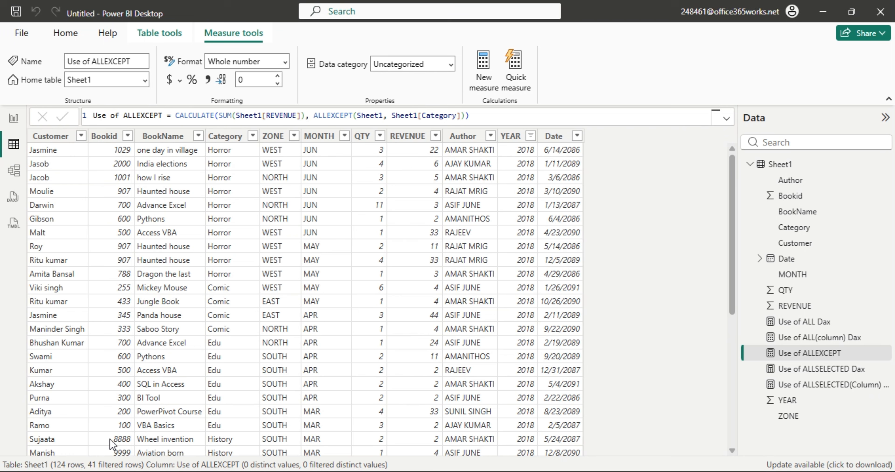
Add a new report page and paste a copy of Page 1's year table onto it.
left_click(13, 120)
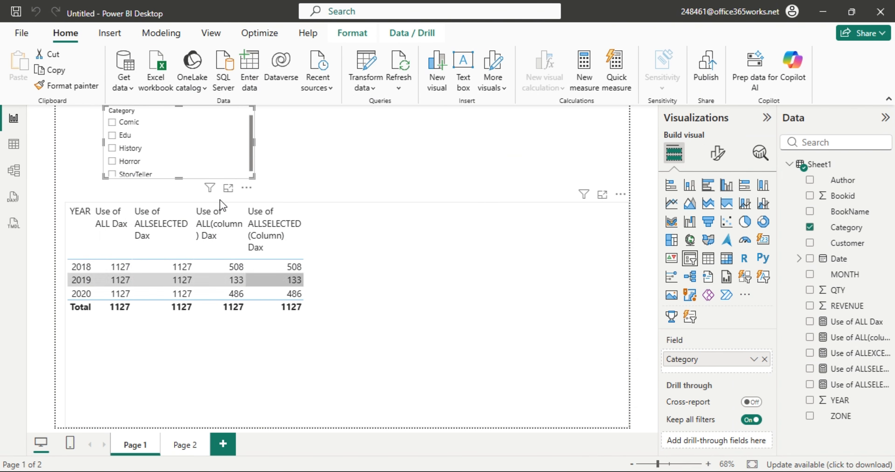
left_click(223, 445)
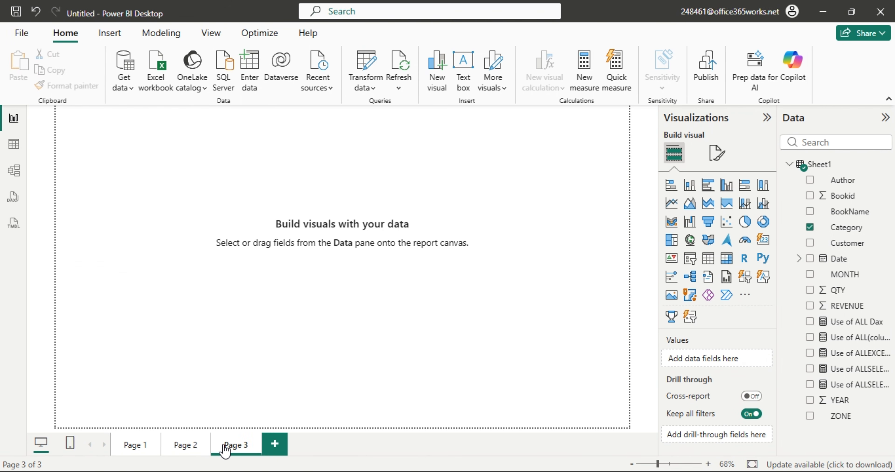
left_click(141, 448)
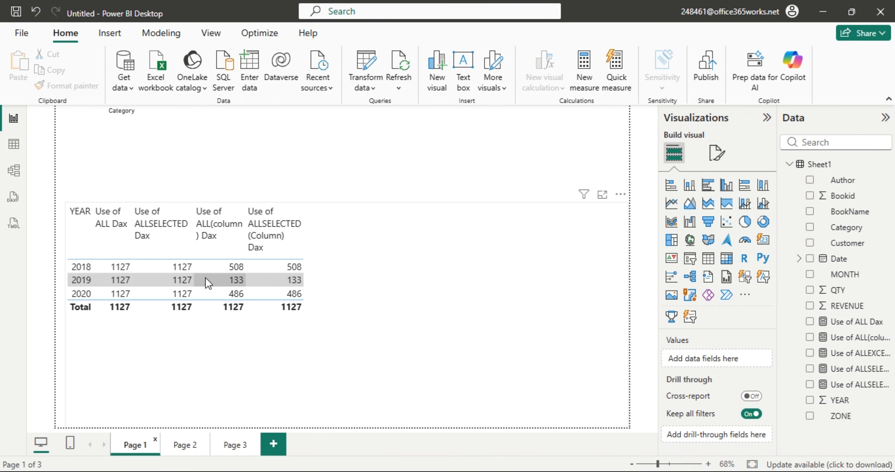
left_click(351, 255)
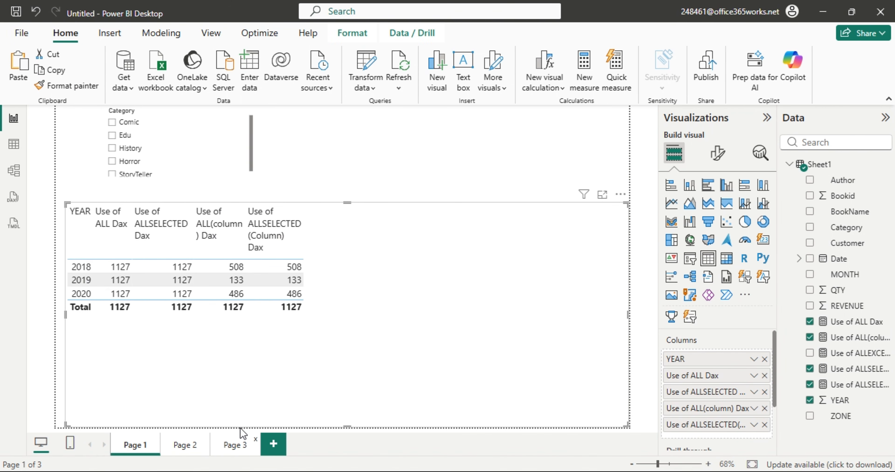
left_click(236, 445)
key("ctrl+v")
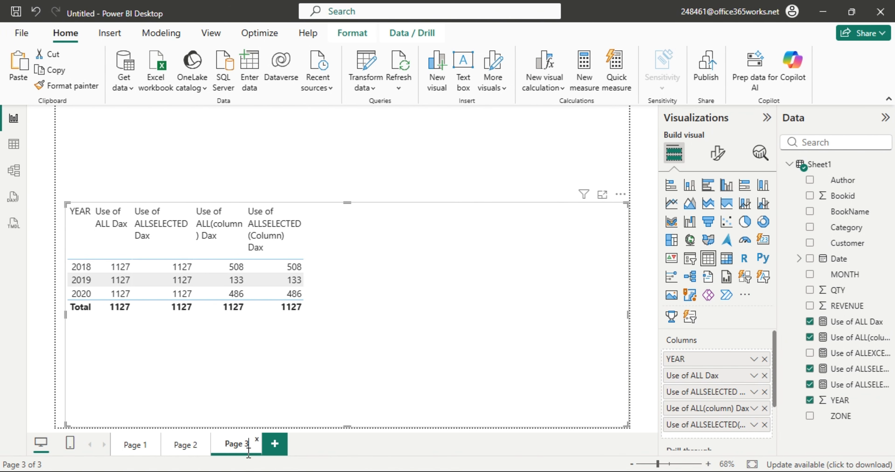
Rename the new page to 'ALL Except'.
double_click(238, 445)
key("BackSpace")
key("BackSpace")
key("BackSpace")
key("BackSpace")
key("BackSpace")
key("BackSpace")
type("ALL Except")
key("Left")
key("Left")
key("Left")
key("Left")
key("Left")
key("Left")
key("Delete")
type("ALL")
left_click(407, 377)
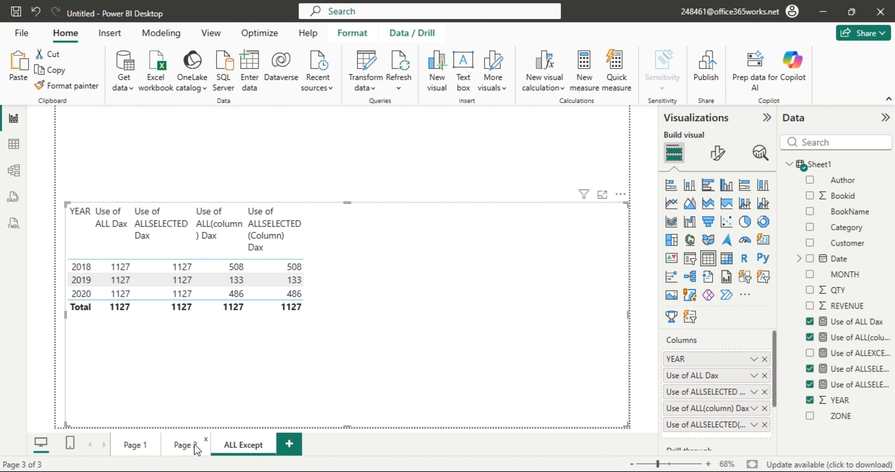
Delete Page 2 from the report and select the copied year table.
left_click(180, 448)
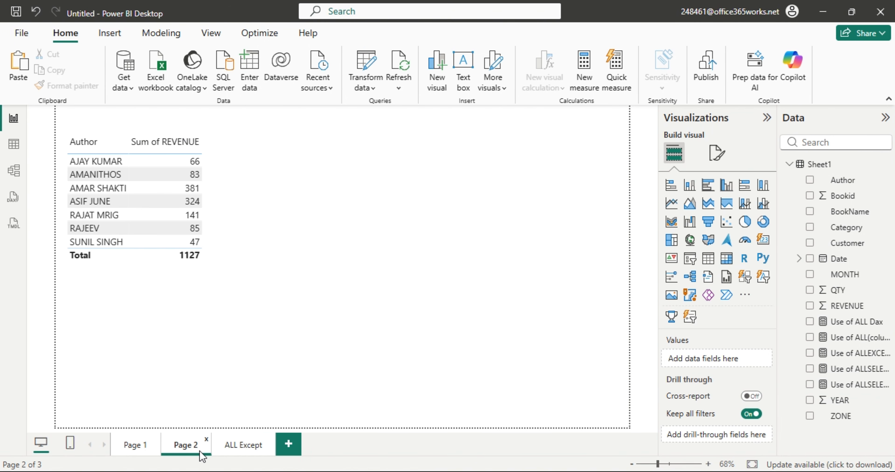
left_click(207, 441)
left_click(532, 272)
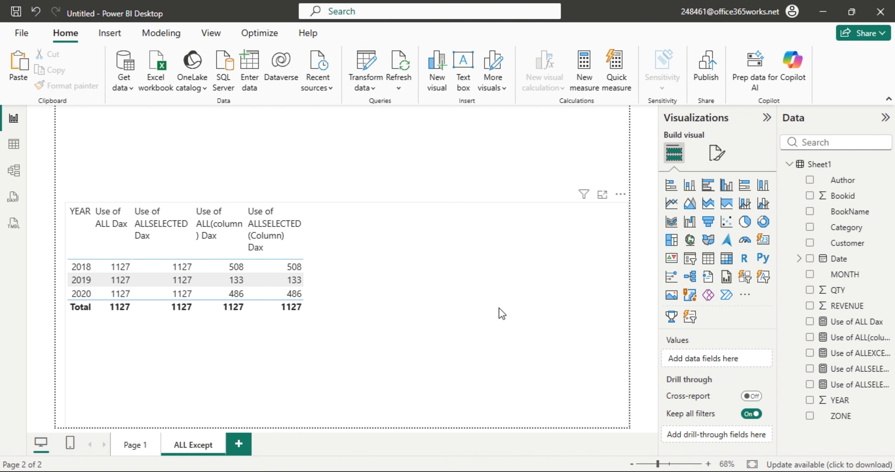
left_click(415, 282)
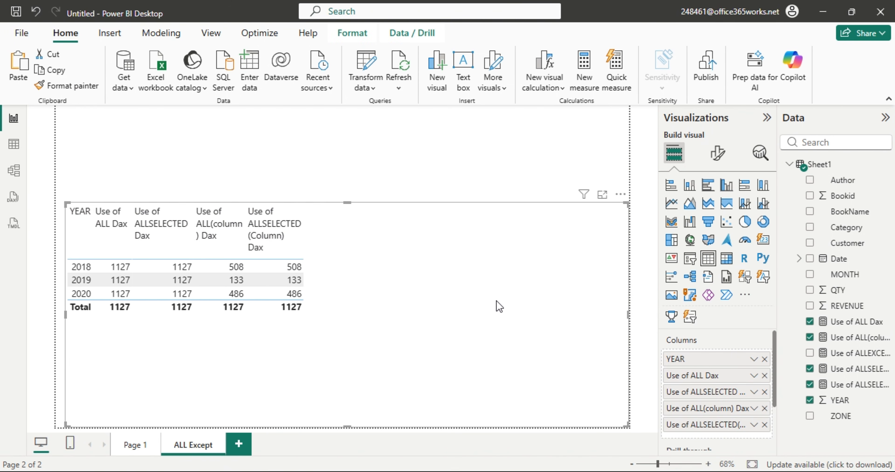
Replace the table's three existing measure columns with the Use of ALLEXCEPT measure.
left_click(765, 376)
left_click(765, 376)
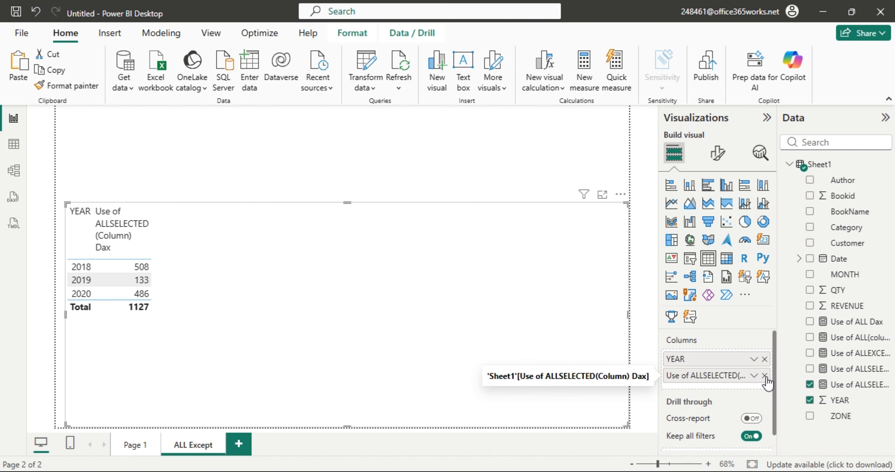
left_click(765, 376)
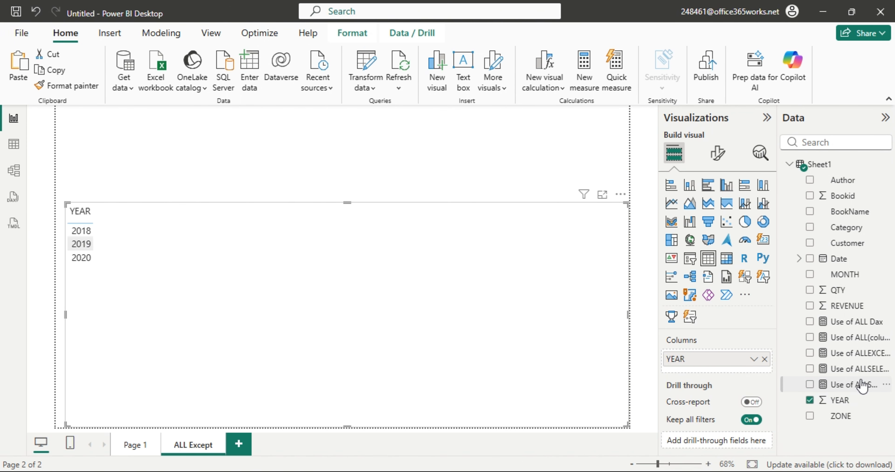
left_click_drag(862, 353, 743, 371)
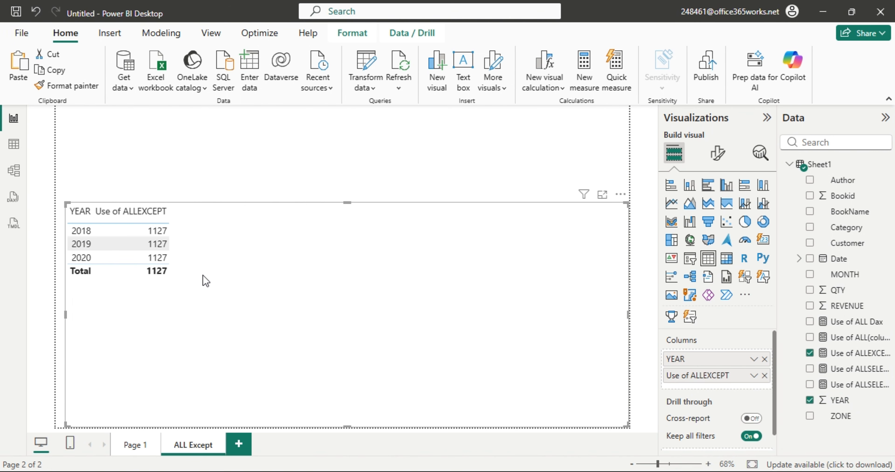
Check the Category reference in the measure's formula, then replace YEAR with Category in the table.
left_click(7, 144)
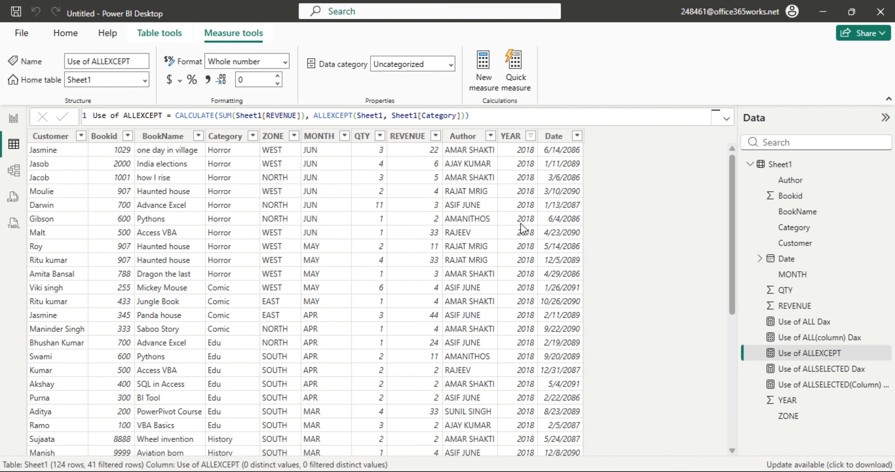
left_click_drag(426, 116, 462, 116)
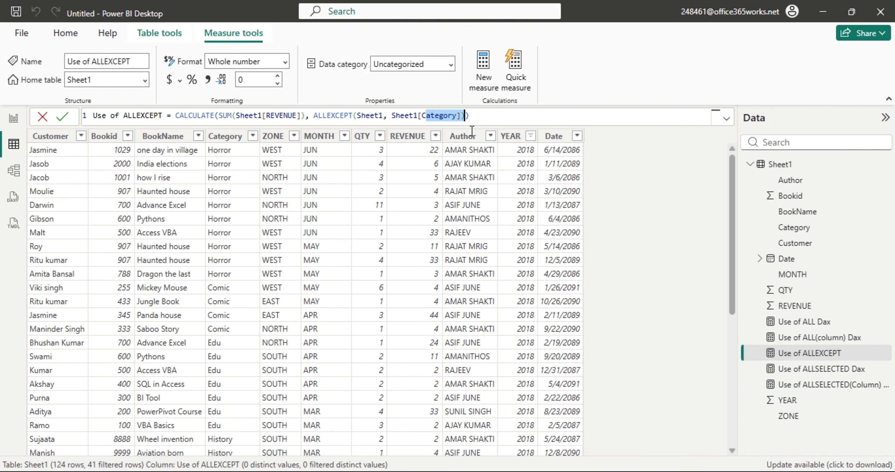
left_click(13, 118)
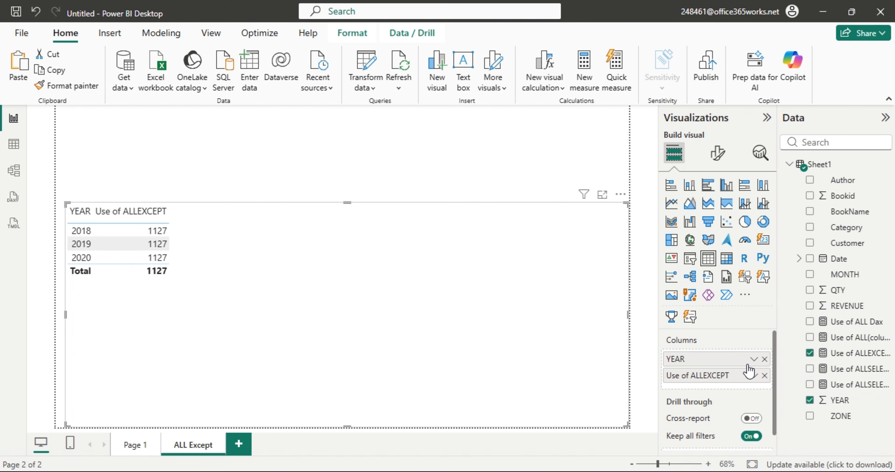
left_click(765, 359)
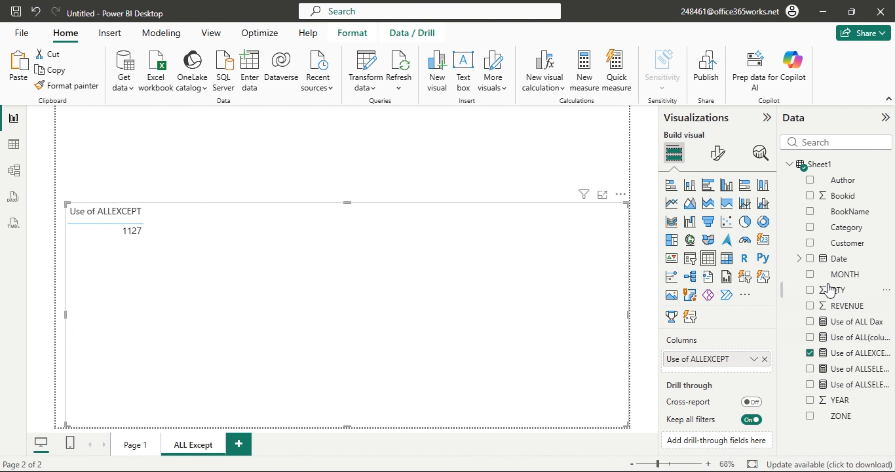
left_click_drag(844, 225, 714, 360)
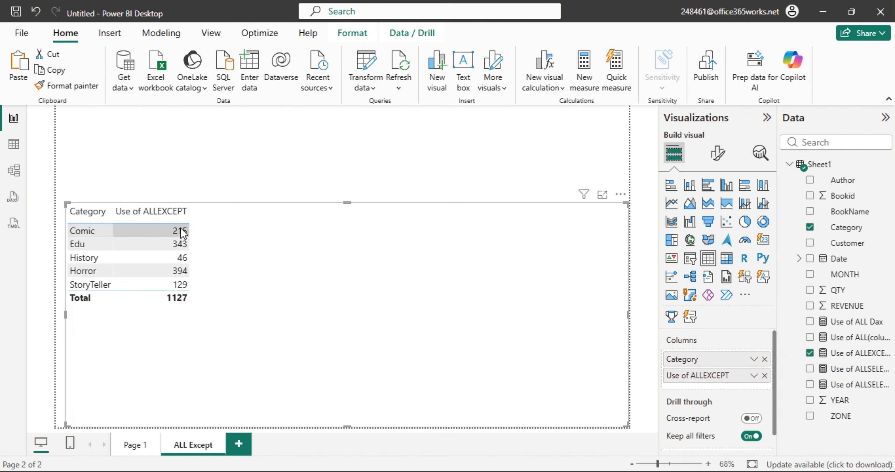
In Table view, clear the YEAR filter and filter Category to Comic only.
left_click(14, 144)
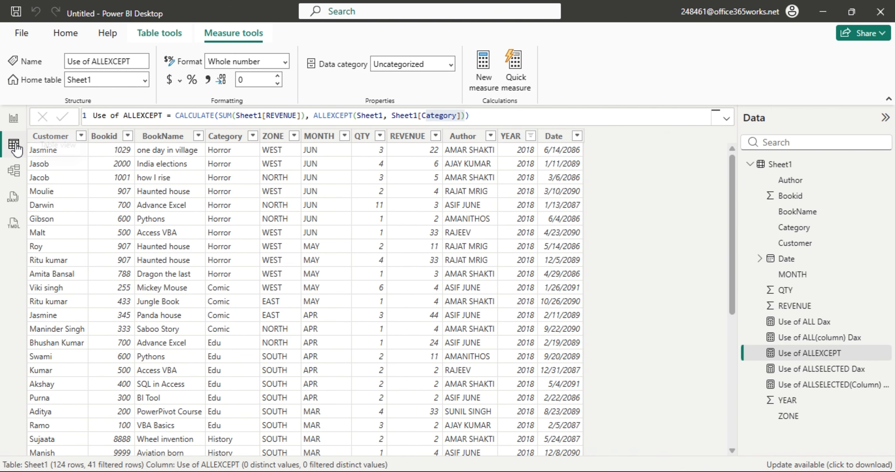
left_click(523, 136)
left_click(531, 138)
left_click(588, 211)
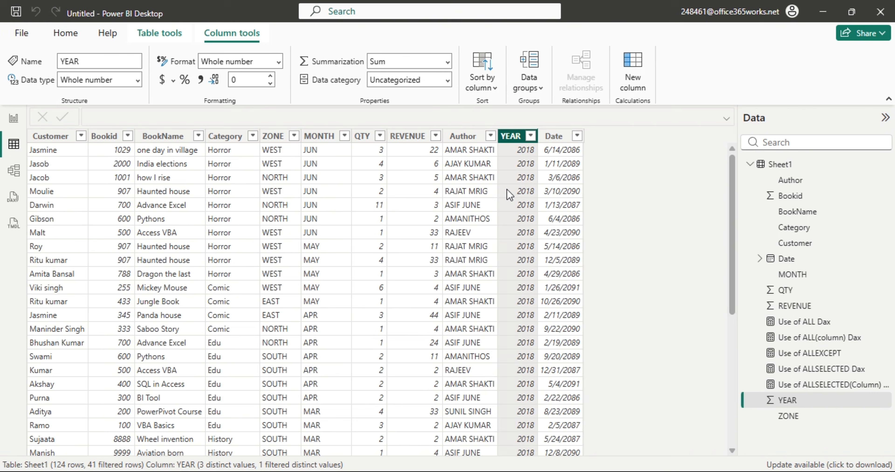
left_click(246, 137)
left_click(253, 136)
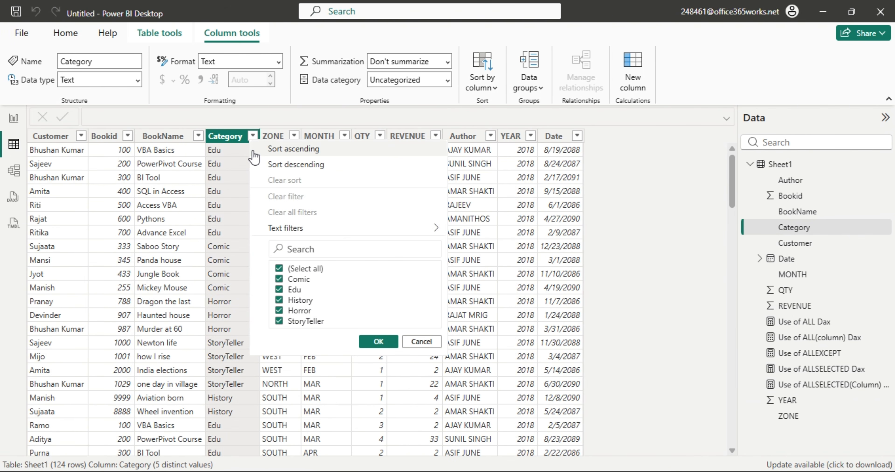
left_click(279, 268)
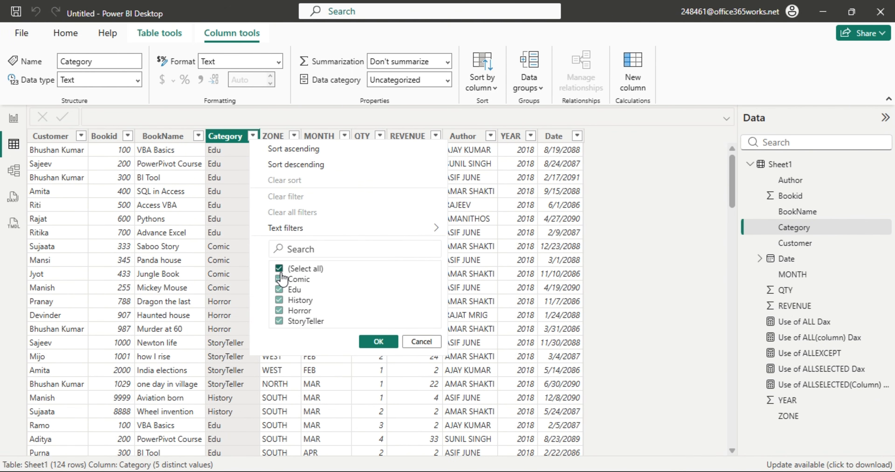
left_click(390, 345)
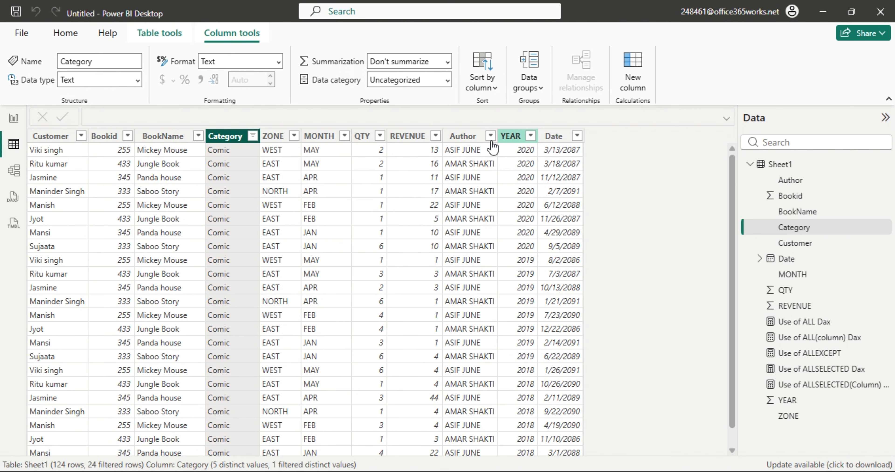
Copy the REVENUE column values and select cell C3 in Excel as the destination.
left_click(410, 136)
right_click(418, 138)
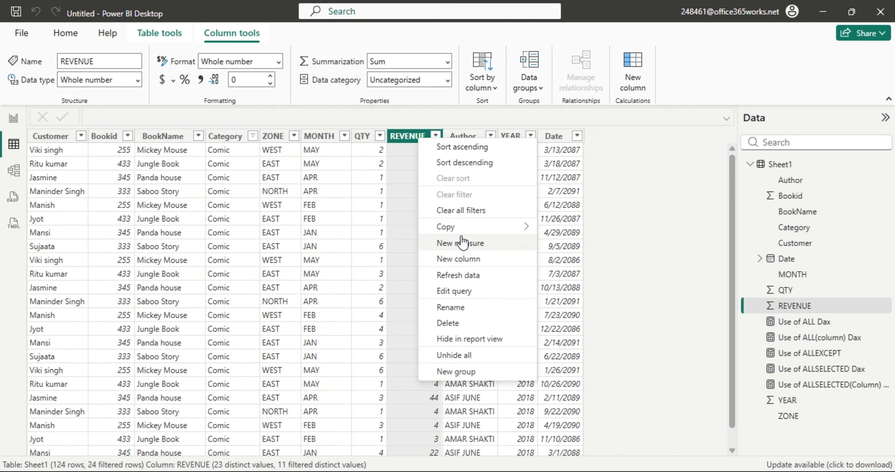
mouse_move(462, 228)
left_click(552, 227)
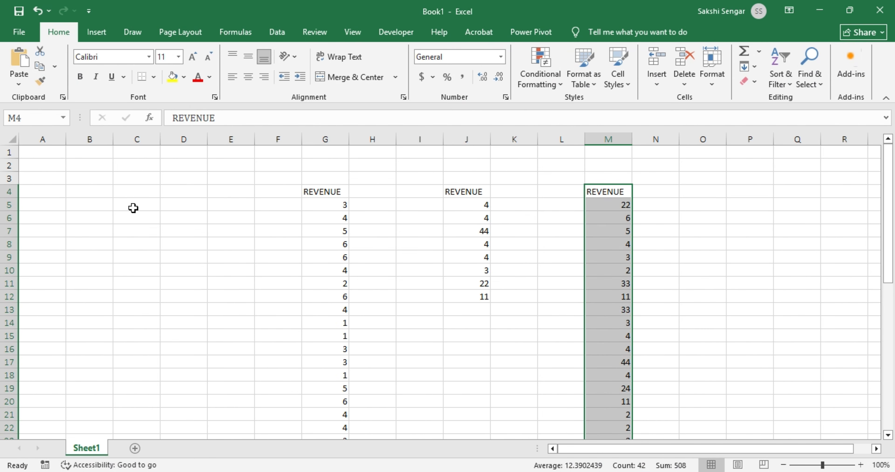
left_click(133, 208)
left_click(133, 181)
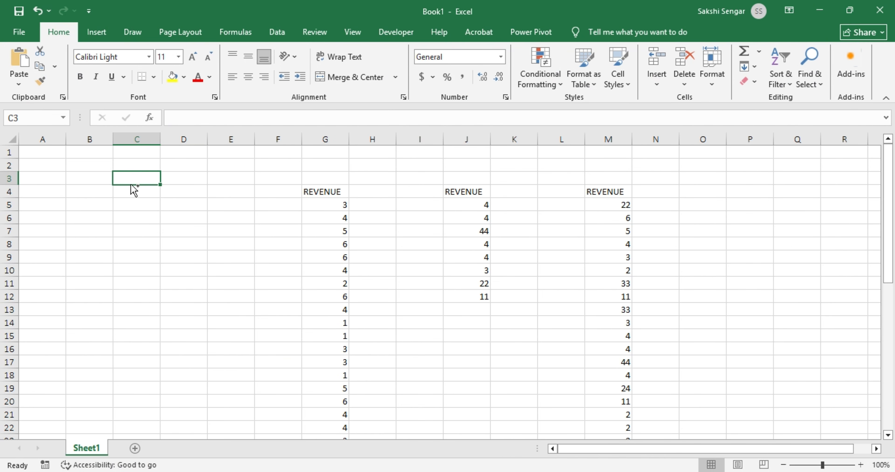
Paste the Comic REVENUE values at C3, confirming a sum of 215, and return to Power BI's report.
key("ctrl+v")
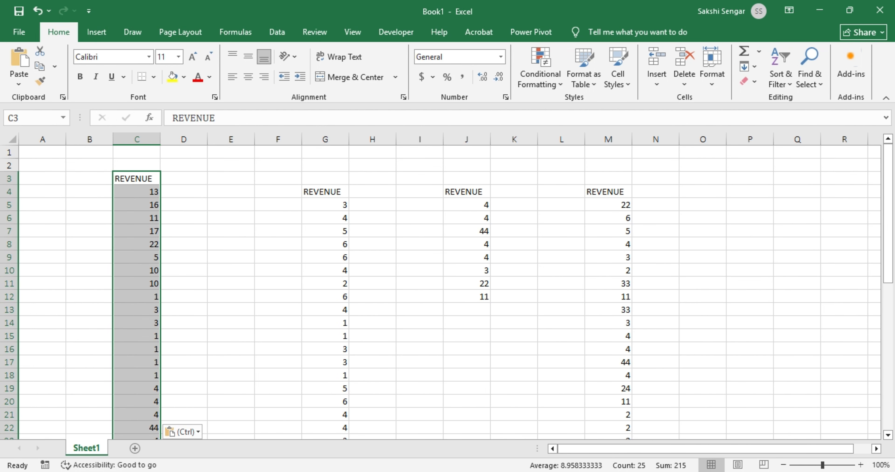
key("alt+Tab")
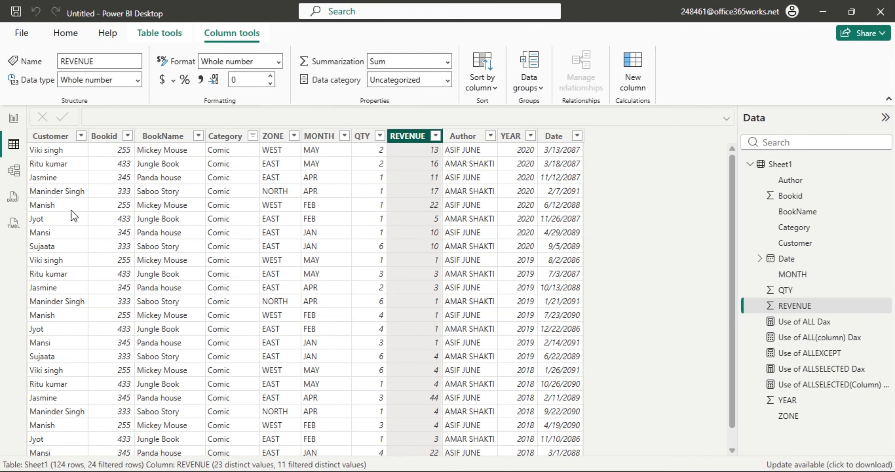
left_click(13, 118)
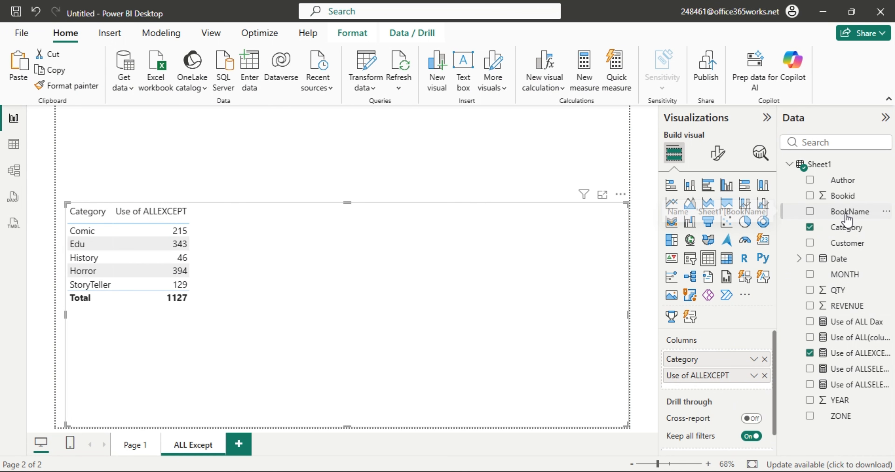
Replace Category with Author in the table, so every author shows 1127.
left_click_drag(842, 180, 729, 359)
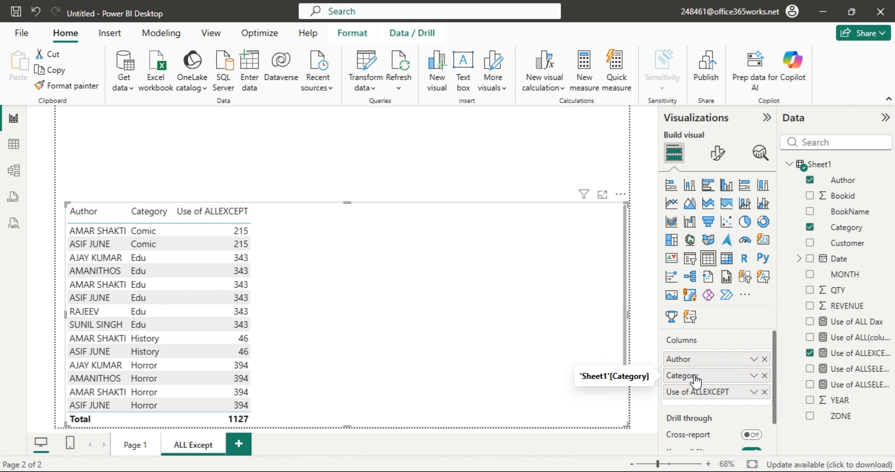
left_click_drag(691, 376, 696, 359)
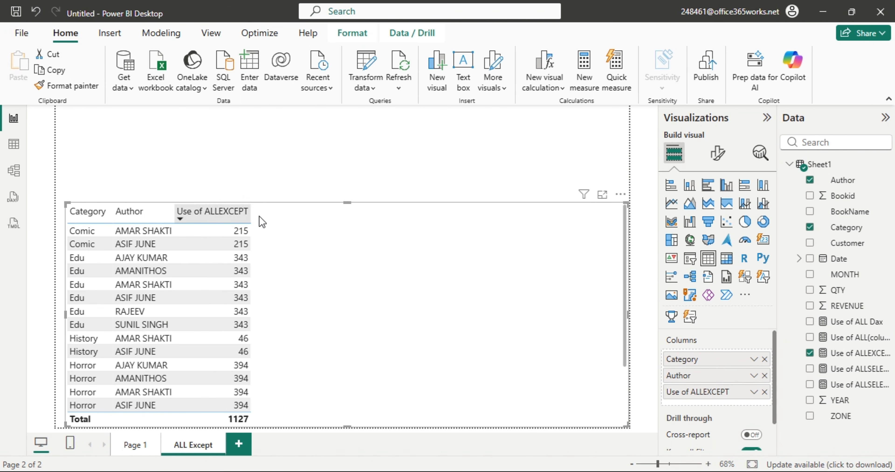
left_click(765, 360)
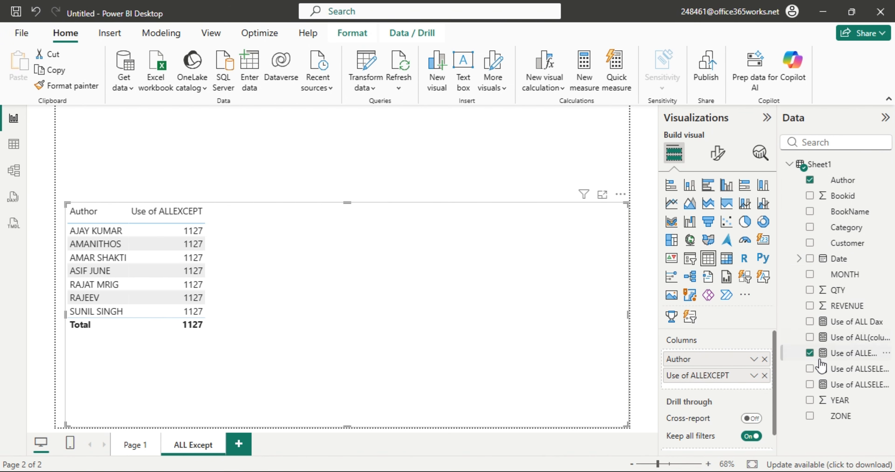
Swap Author for ZONE, then for YEAR set to Don't summarize, each showing 1127.
left_click(810, 181)
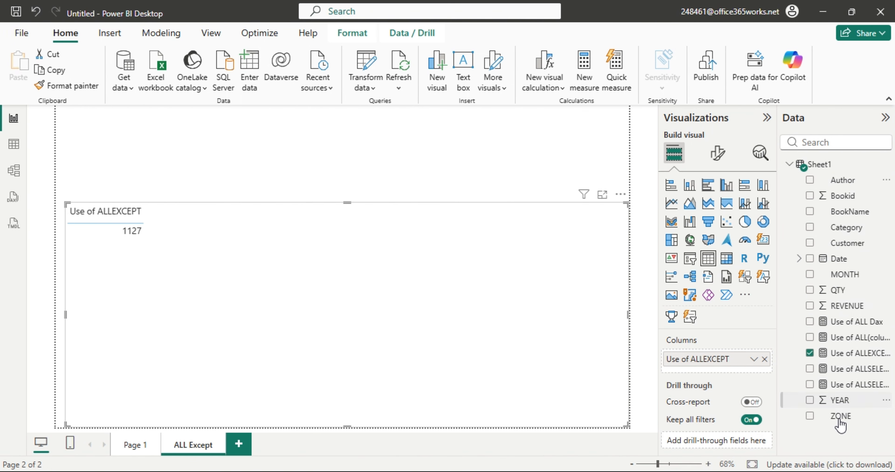
left_click_drag(840, 423, 723, 361)
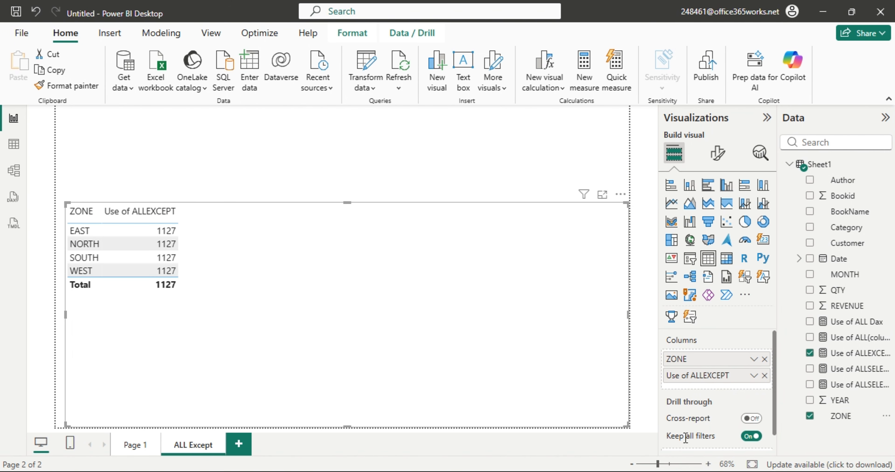
left_click(811, 417)
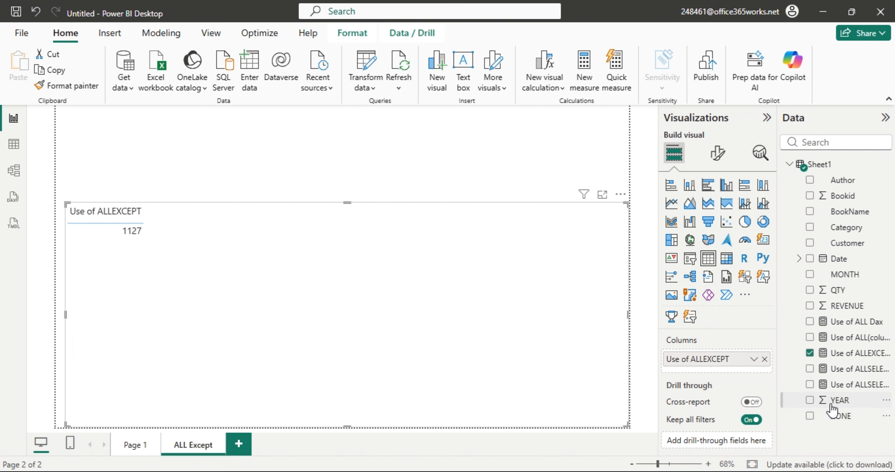
left_click_drag(832, 405, 716, 362)
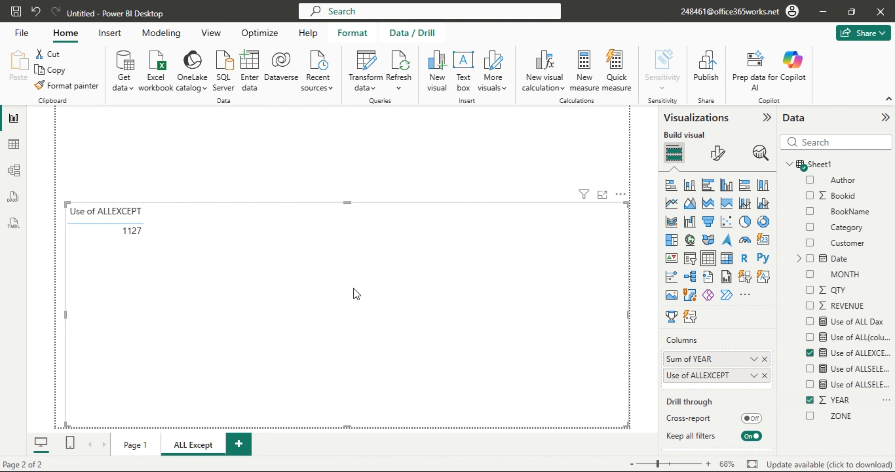
right_click(704, 358)
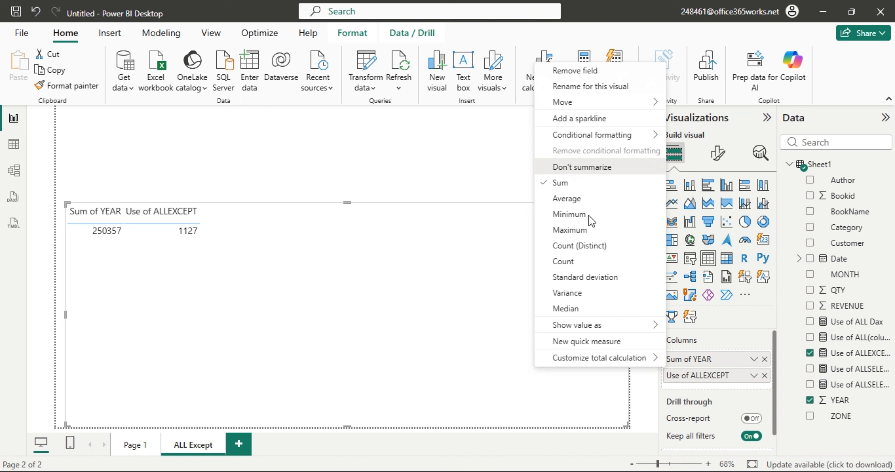
left_click(582, 167)
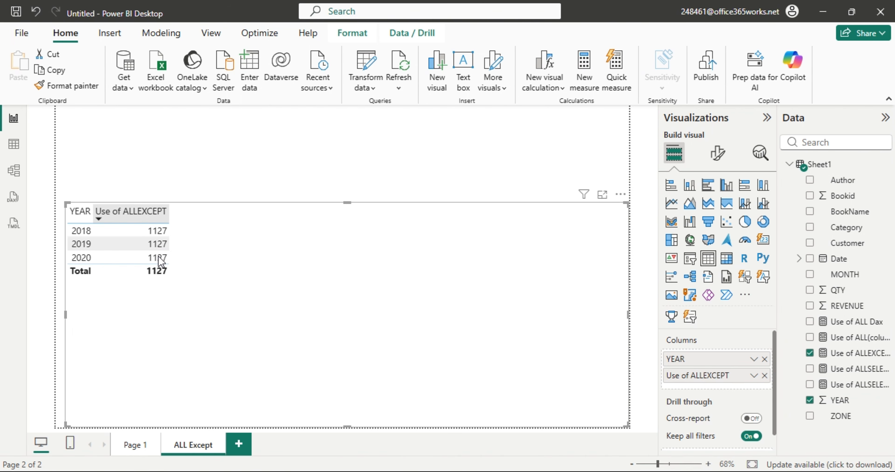
Swap YEAR for MONTH, then restore Category to show Comic 215, Edu 343, Horror 394.
left_click(765, 359)
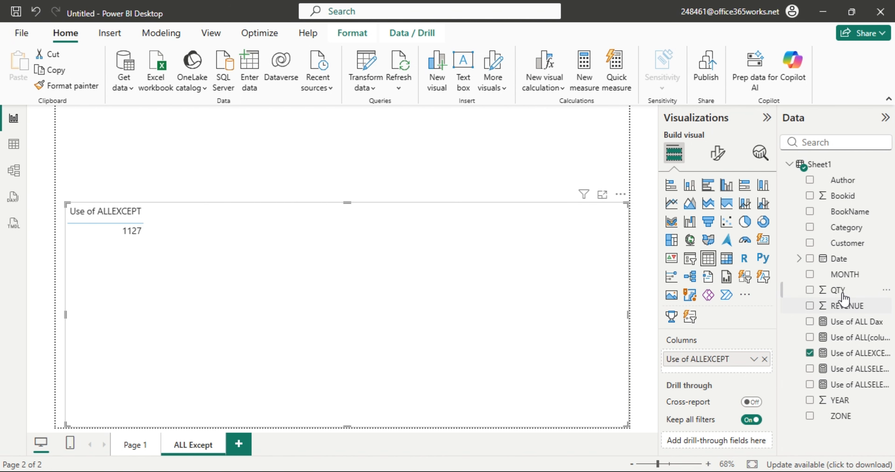
left_click_drag(843, 275, 715, 371)
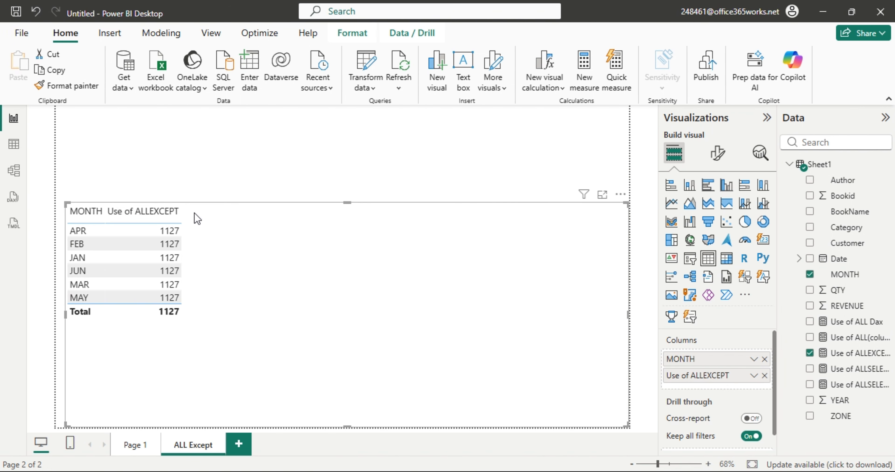
left_click(765, 359)
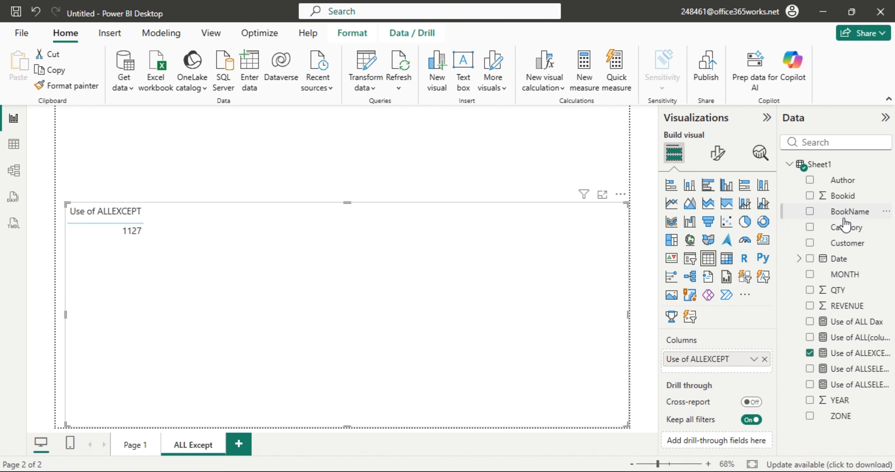
left_click_drag(846, 229, 727, 355)
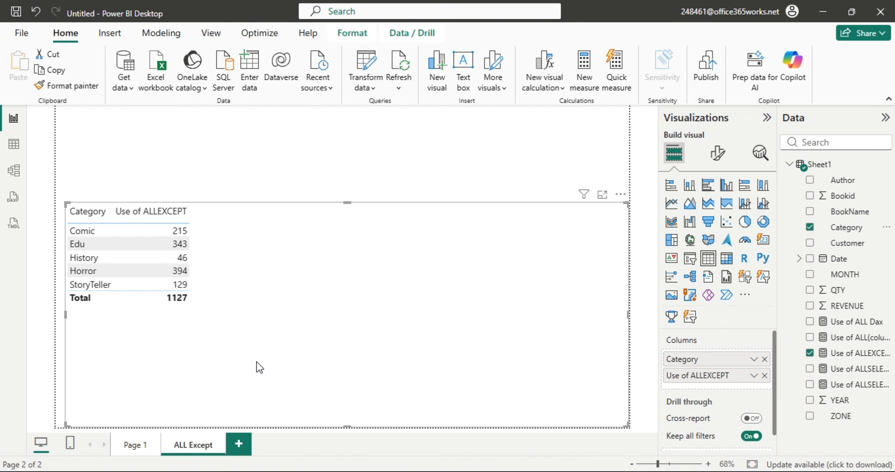
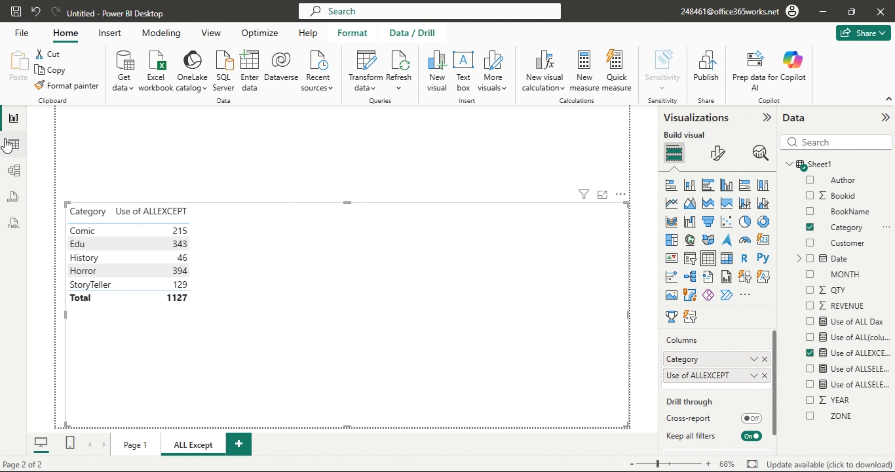
Glance at the Sheet1 data and Page 1, then return to the ALL Except page.
left_click(14, 144)
left_click(14, 118)
left_click(135, 445)
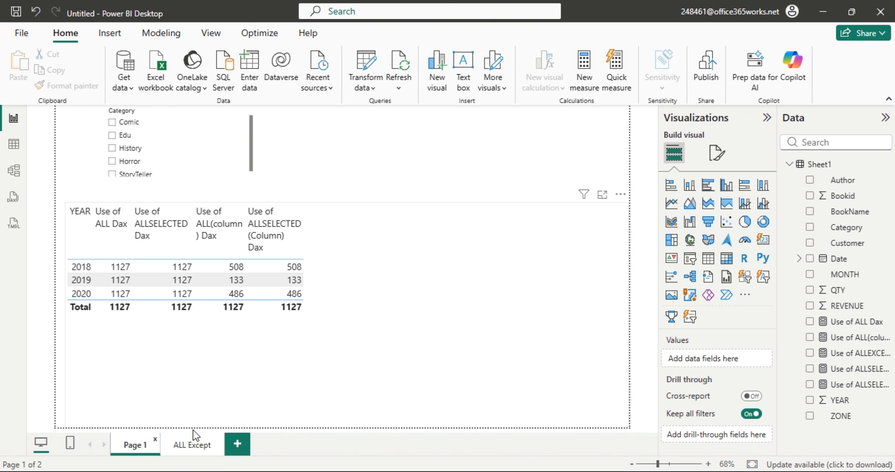
left_click(193, 446)
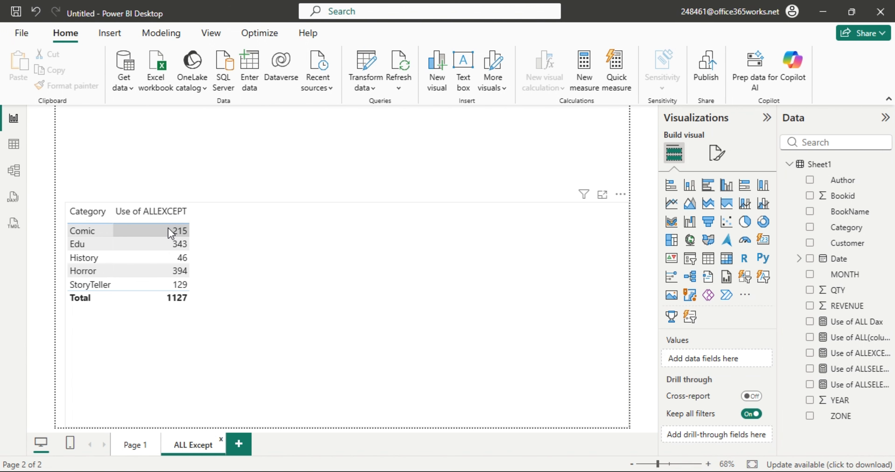
Replace Category with ZONE in the Use of ALLEXCEPT table's columns.
left_click(271, 269)
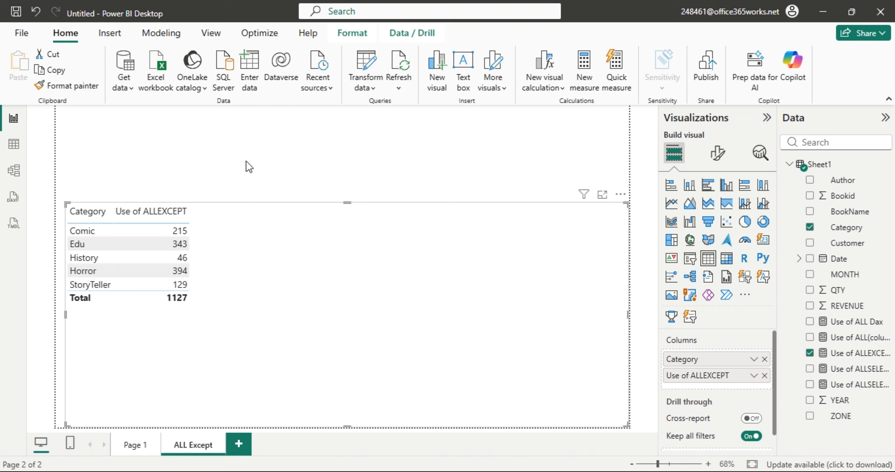
left_click(268, 155)
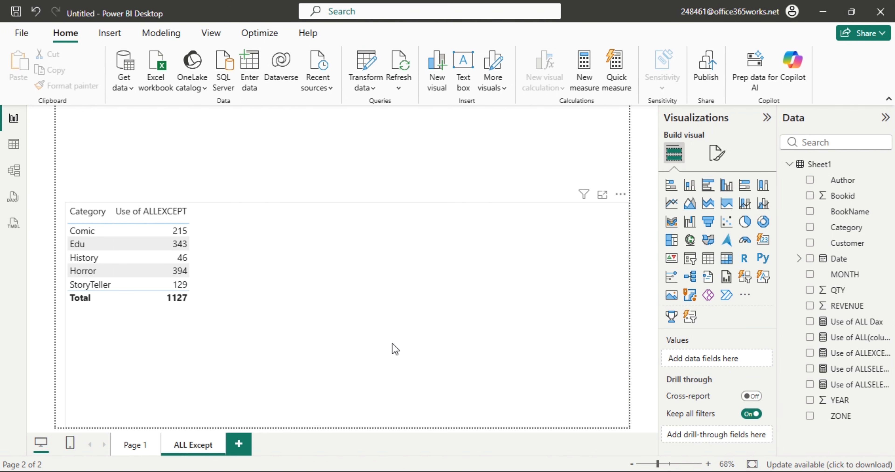
left_click(396, 350)
left_click_drag(755, 367, 655, 358)
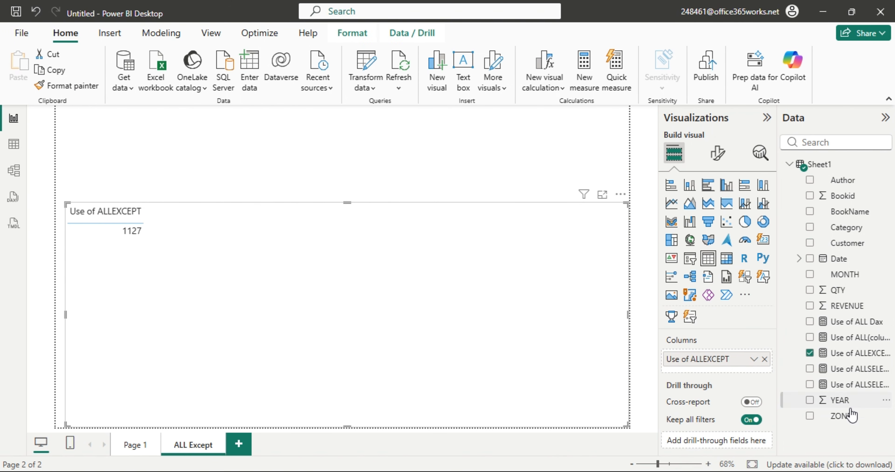
left_click_drag(841, 416, 729, 363)
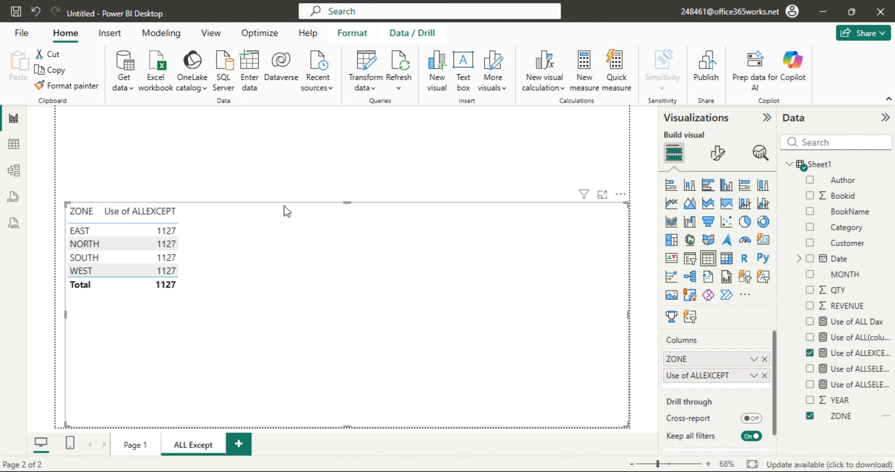
left_click(347, 134)
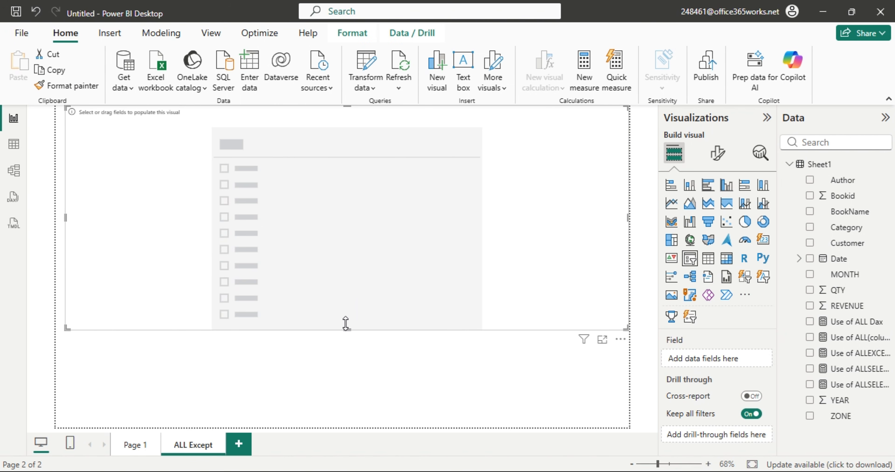
Shrink the new slicer and place it above the ZONE table.
left_click_drag(347, 330, 319, 202)
left_click_drag(89, 153, 471, 153)
left_click_drag(541, 157, 261, 138)
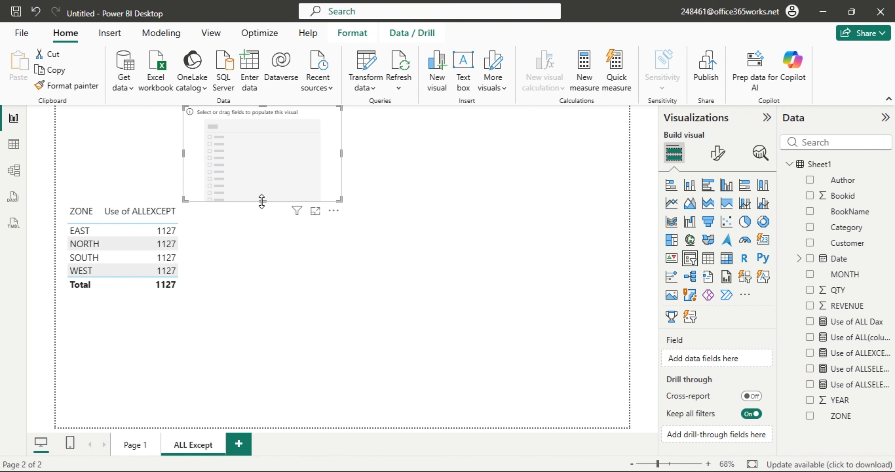
left_click_drag(266, 201, 282, 164)
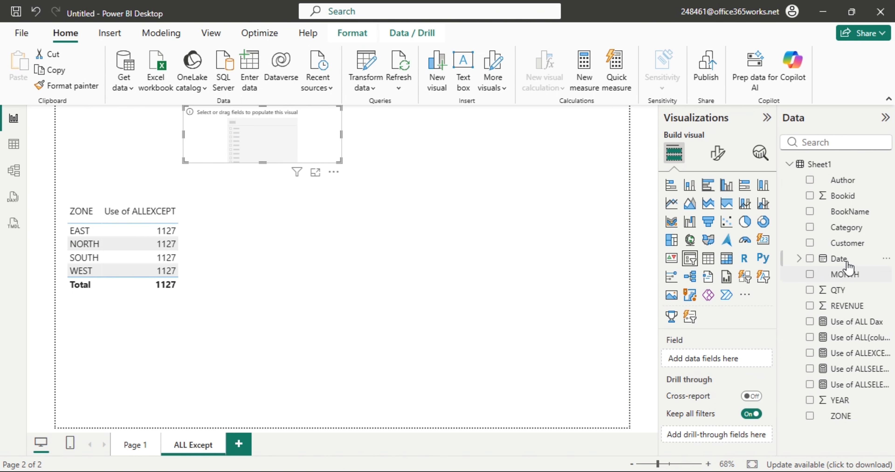
Fill the slicer with Category and filter it to History, leaving SOUTH at 46.
left_click_drag(846, 228, 264, 188)
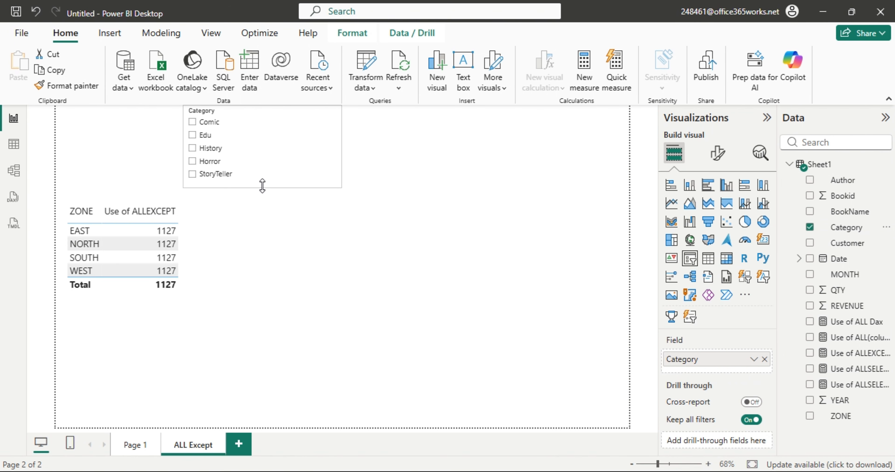
left_click(193, 123)
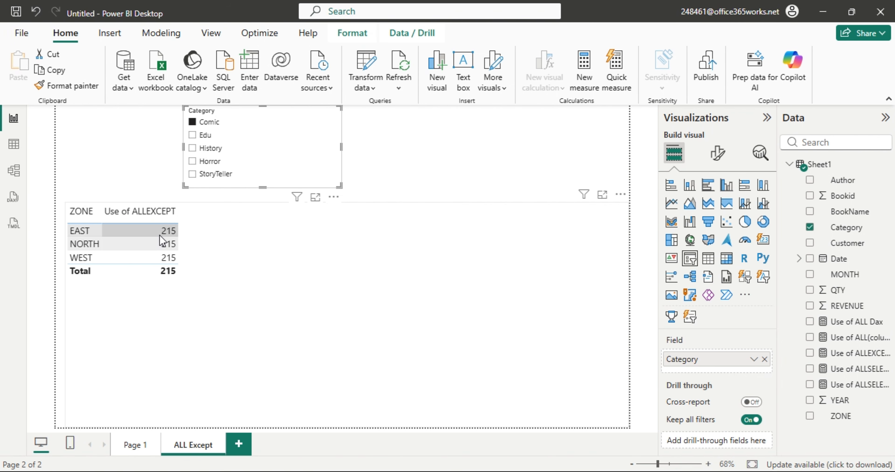
left_click(193, 122)
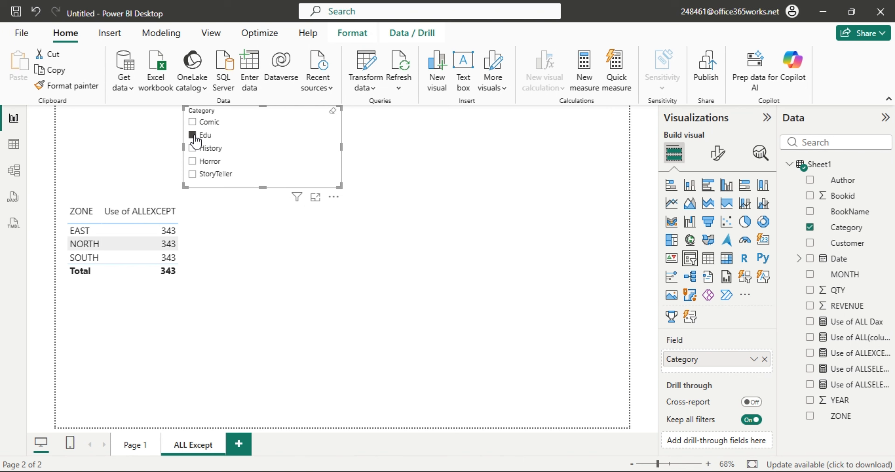
left_click(193, 149)
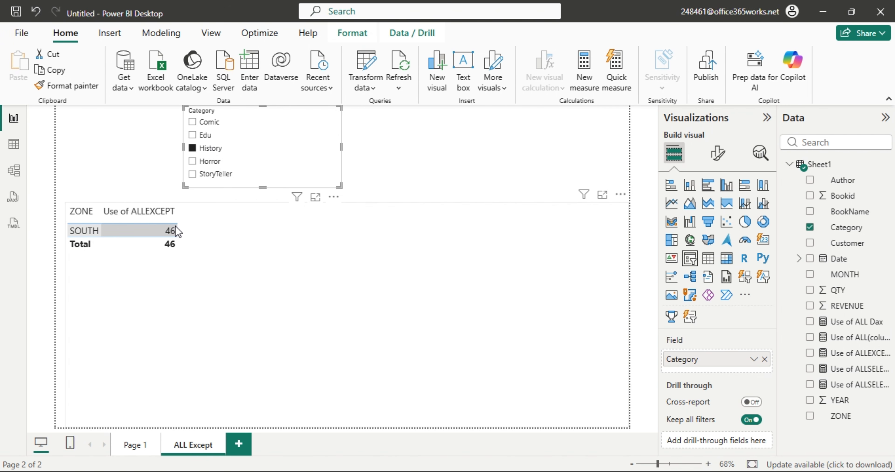
left_click(13, 144)
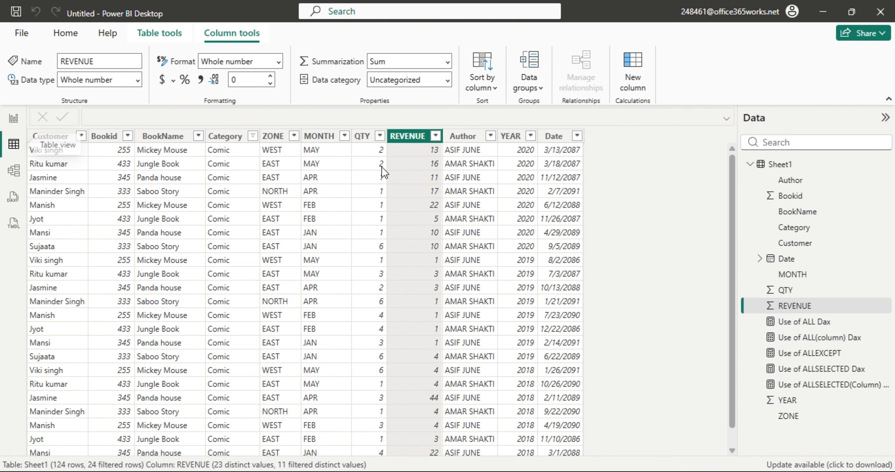
Clear all Sheet1 filters, then filter the Category column to History only.
left_click(488, 140)
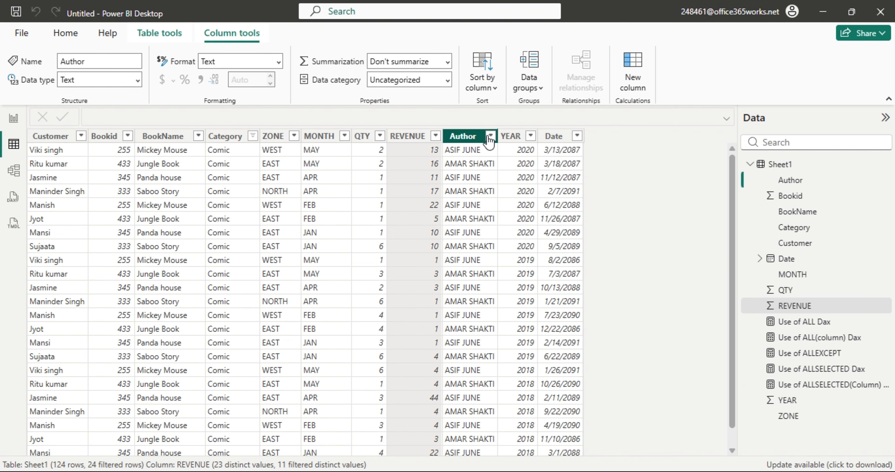
left_click(490, 136)
left_click(498, 207)
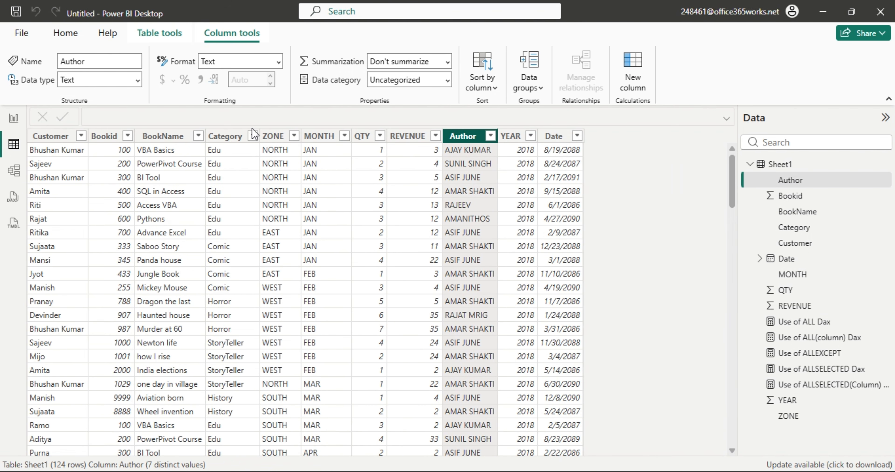
left_click(253, 136)
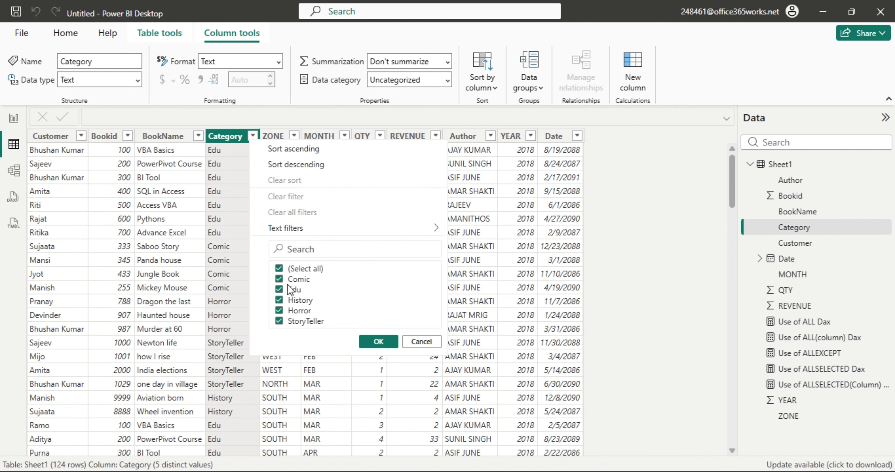
left_click(290, 300)
left_click(281, 270)
left_click(280, 300)
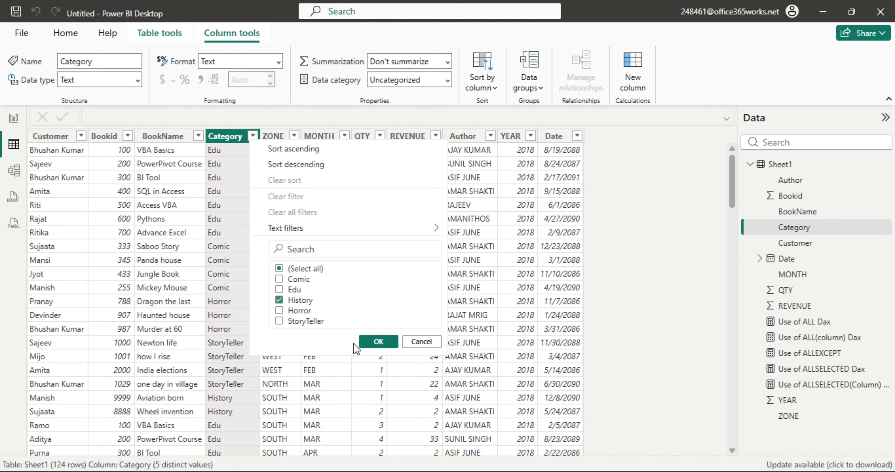
left_click(379, 342)
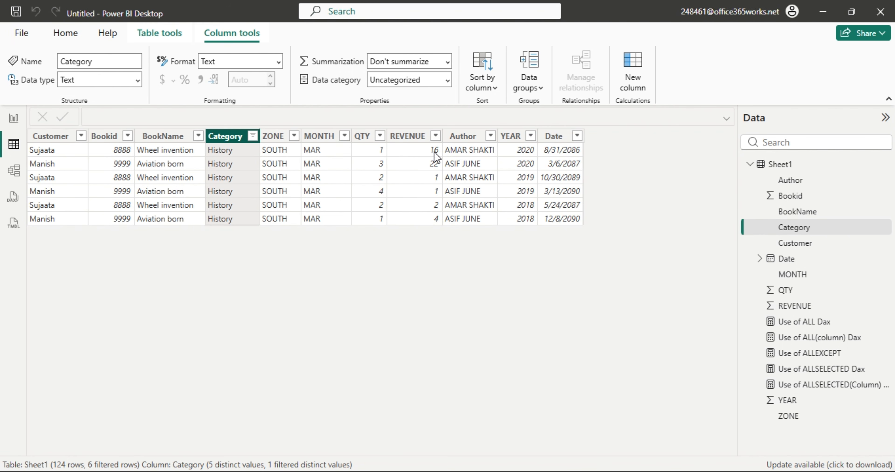
Copy the REVENUE column of the six History rows.
right_click(416, 137)
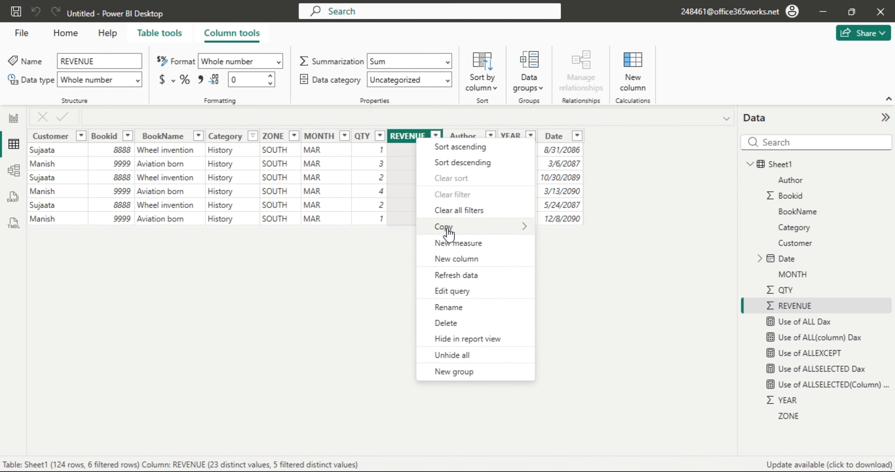
mouse_move(448, 226)
left_click(556, 227)
Paste the History REVENUE values into Excel starting at E4, totalling 46.
key("alt+Tab")
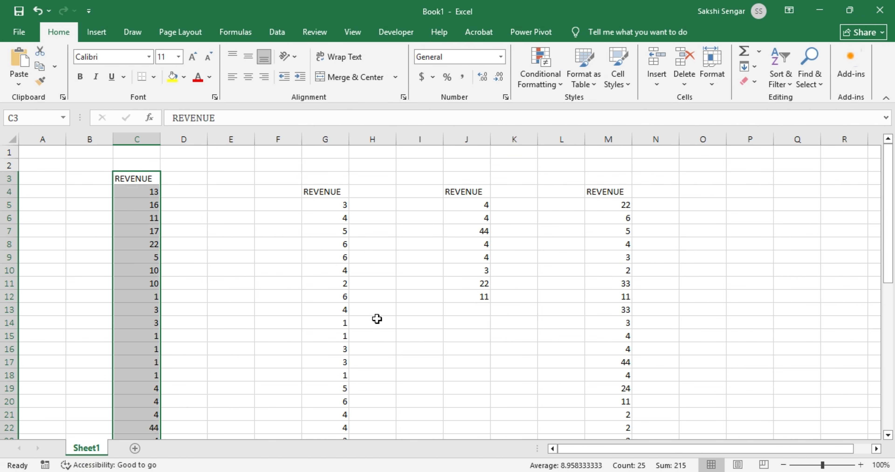
left_click(230, 192)
key("ctrl+v")
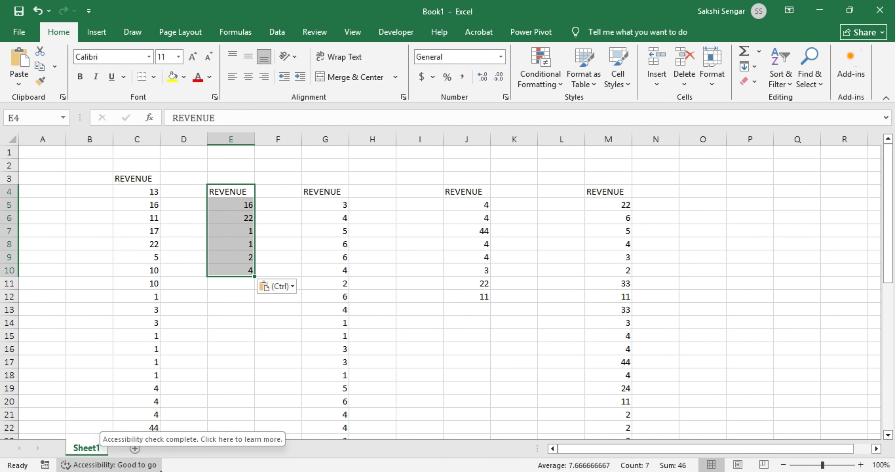
key("alt+Tab")
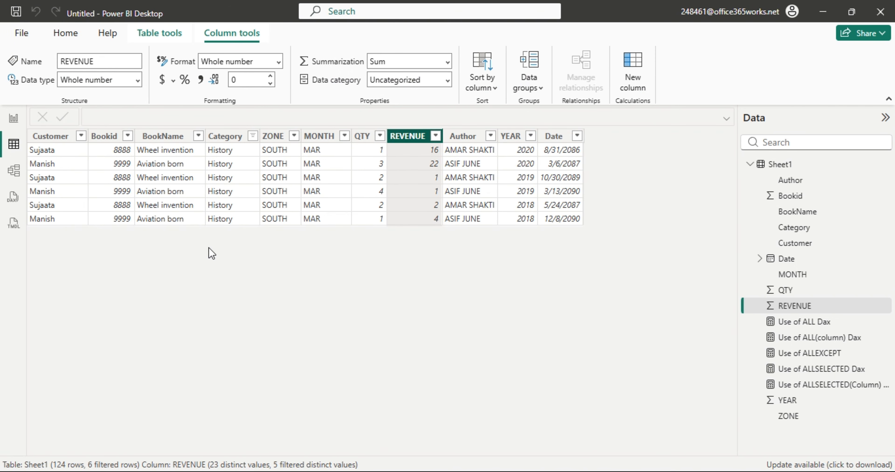
On the ALL Except page, untick History and remove Category from the slicer.
left_click(14, 118)
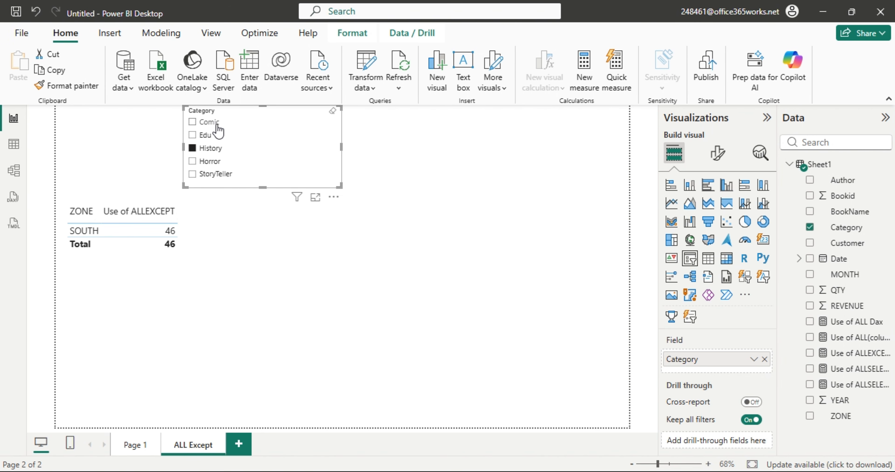
left_click(192, 148)
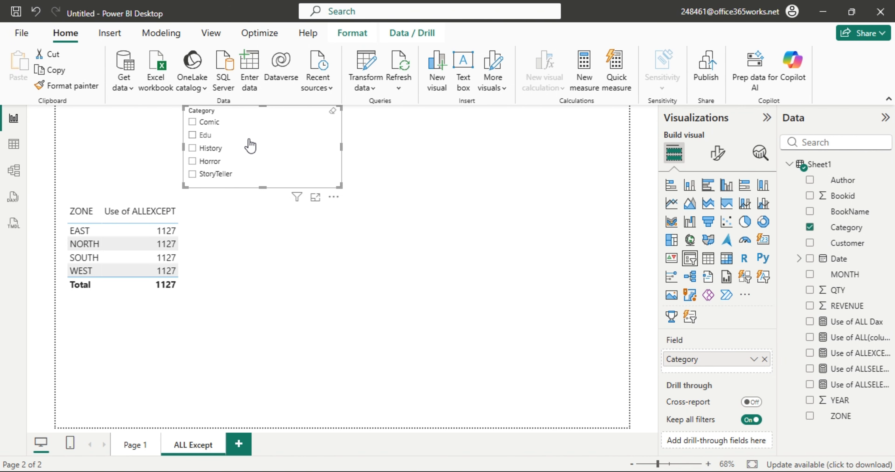
left_click(765, 359)
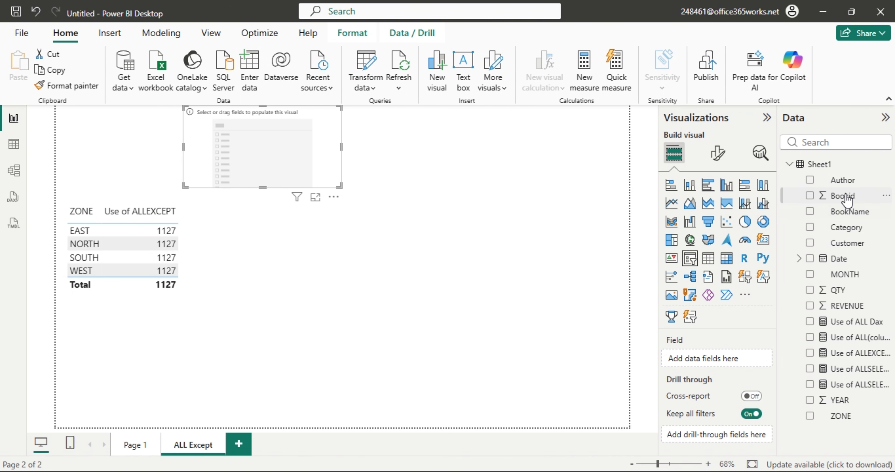
Put Author in the slicer, compare zone totals for the first three authors, then clear it.
left_click_drag(842, 181, 736, 358)
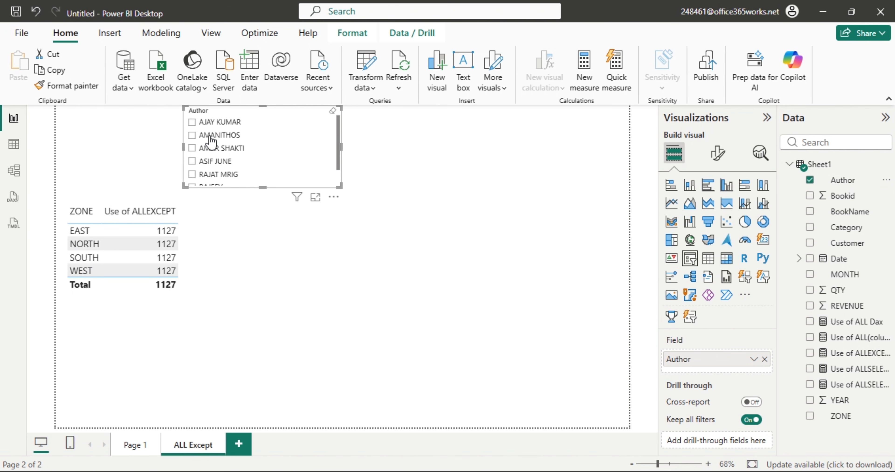
left_click(192, 124)
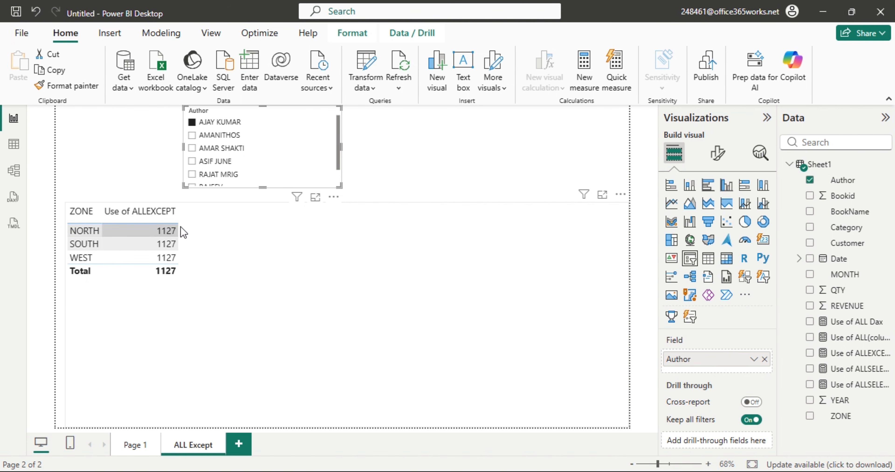
left_click(193, 135)
left_click(199, 151)
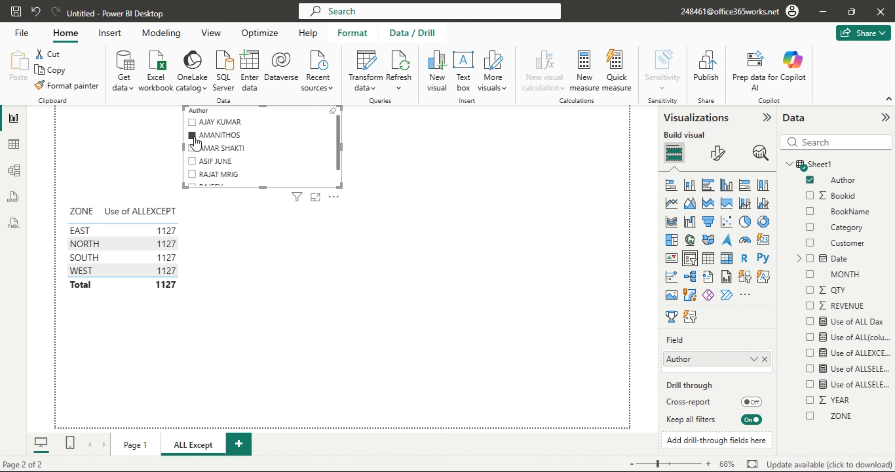
left_click(194, 136)
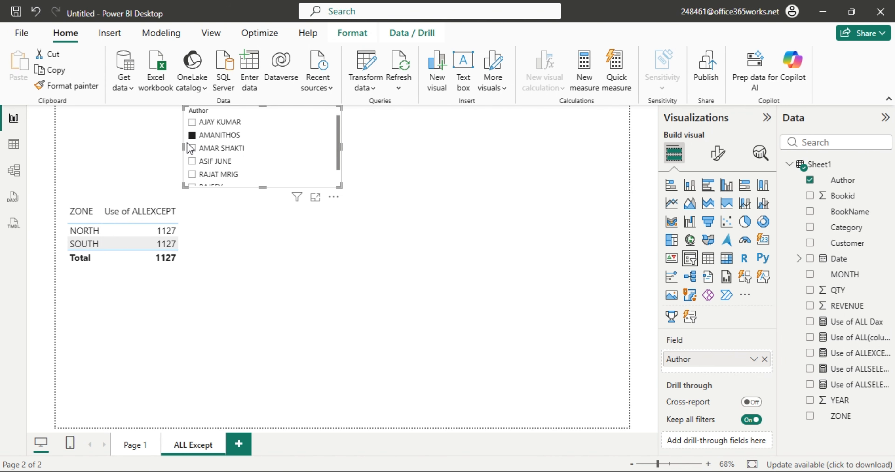
left_click(191, 148)
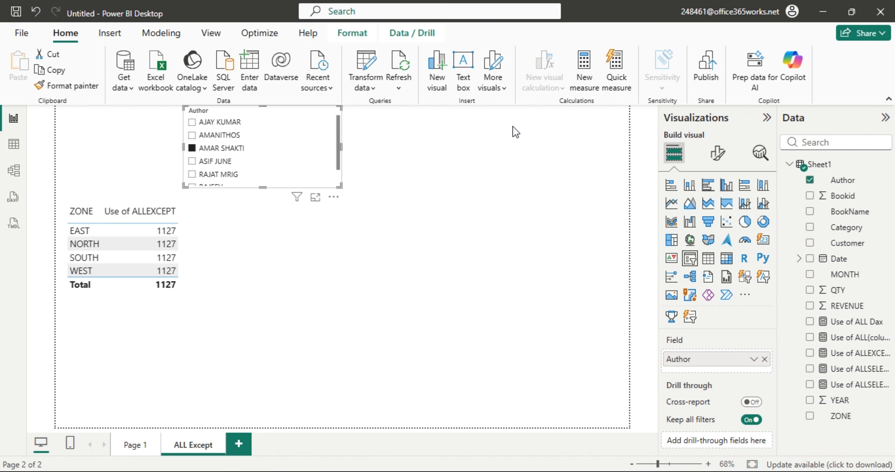
left_click(192, 149)
left_click(393, 170)
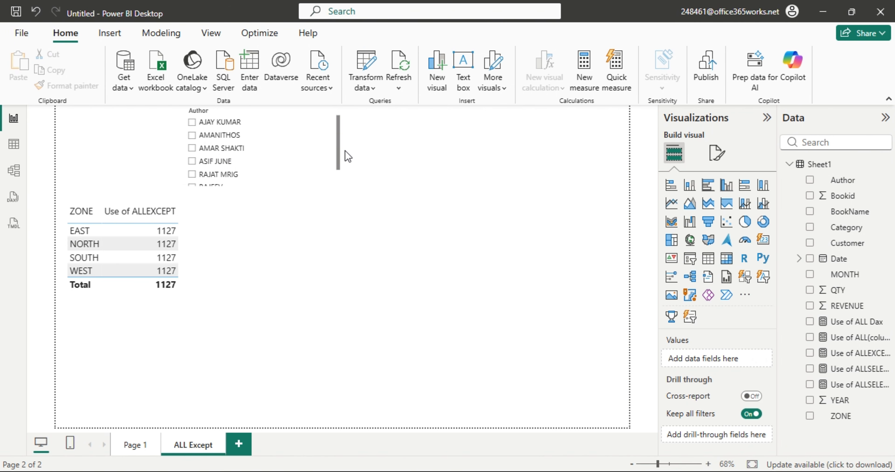
Add Sheet1[Author] to the ALLEXCEPT measure so the first author shows 66 per zone.
left_click(20, 146)
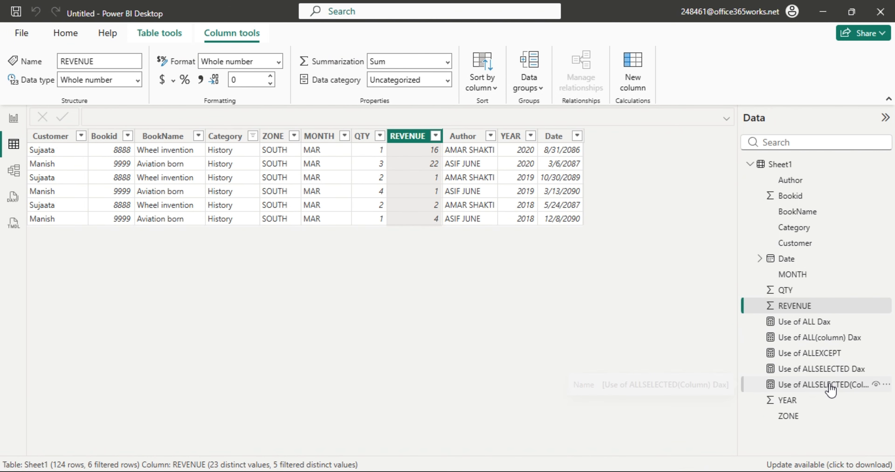
left_click(818, 353)
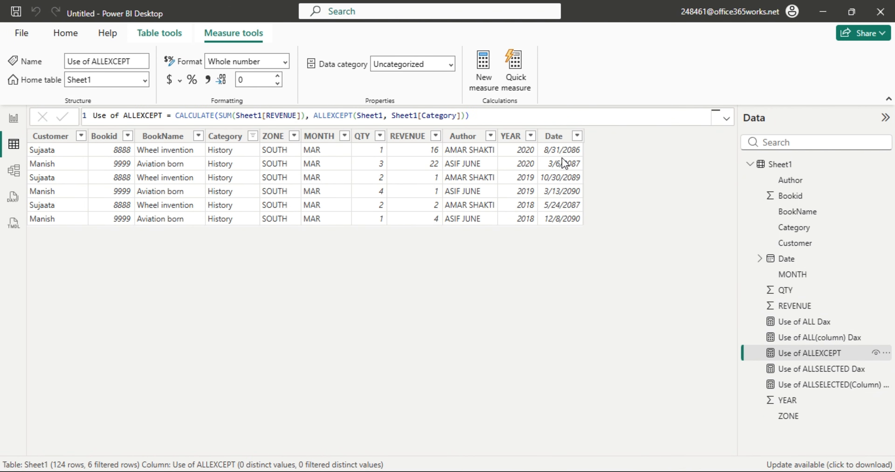
left_click(465, 116)
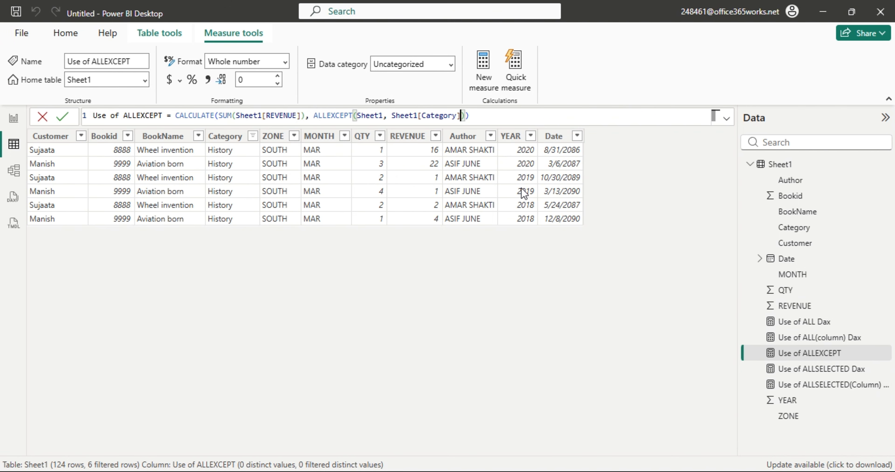
type(", aut")
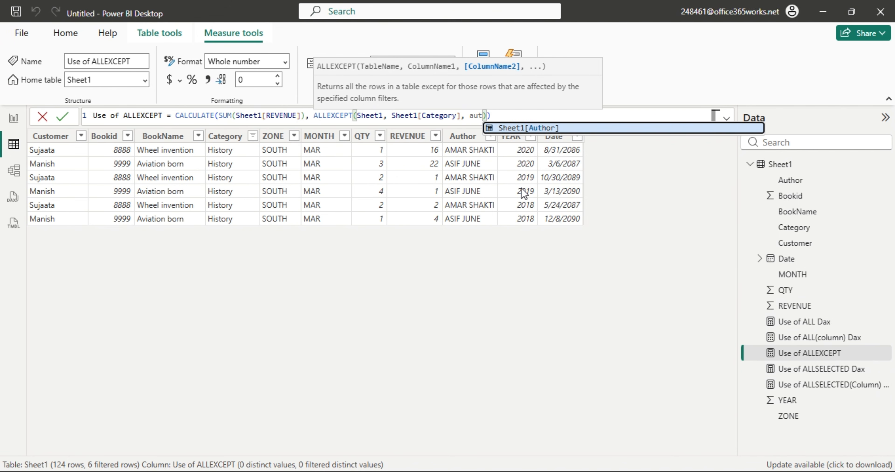
key("Tab")
key("Return")
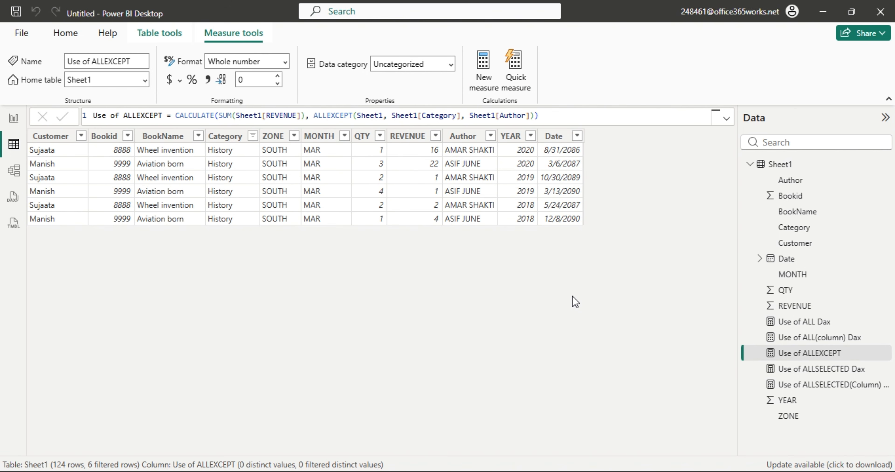
left_click(10, 121)
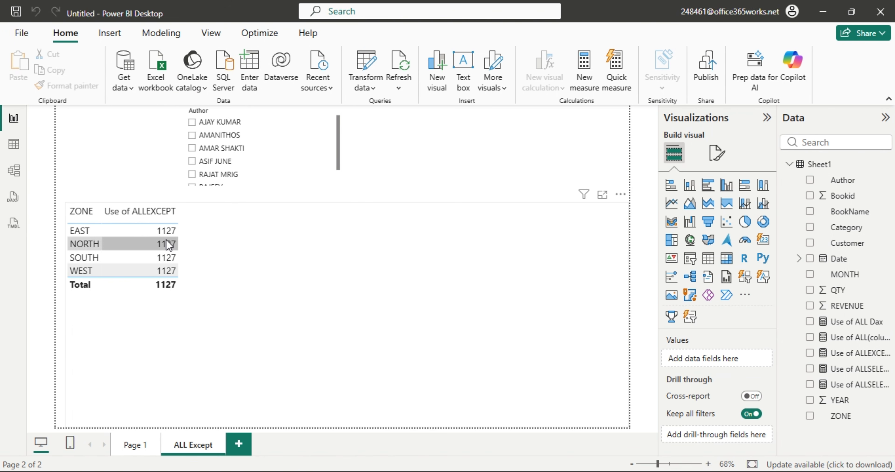
left_click(192, 123)
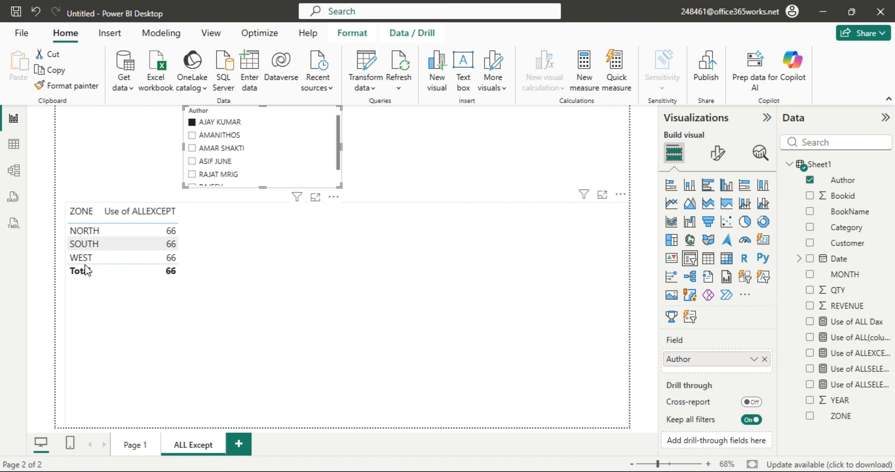
Sort the zone table by ZONE, then select the Author column in Sheet1's data.
left_click(83, 212)
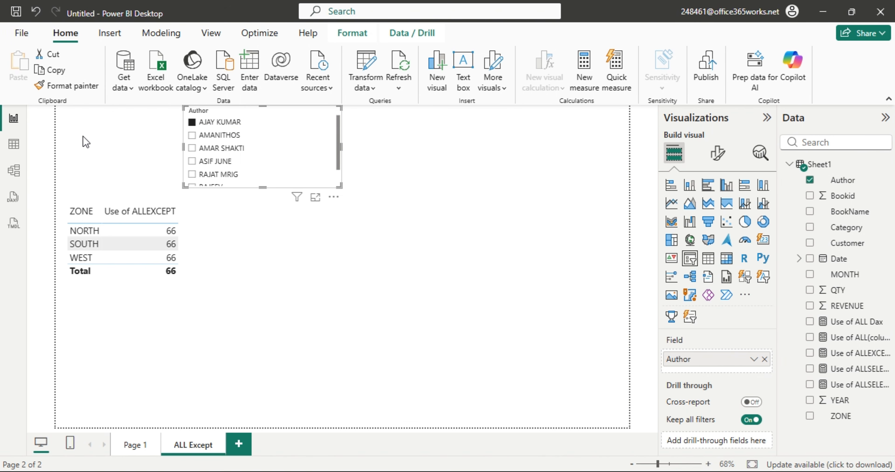
left_click(14, 145)
left_click(488, 138)
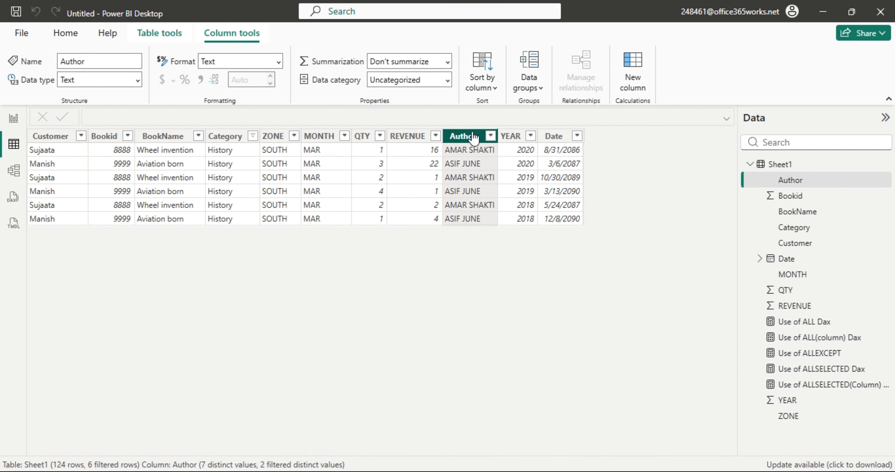
Clear Sheet1's filters and review the Author filter list without changes.
left_click(491, 137)
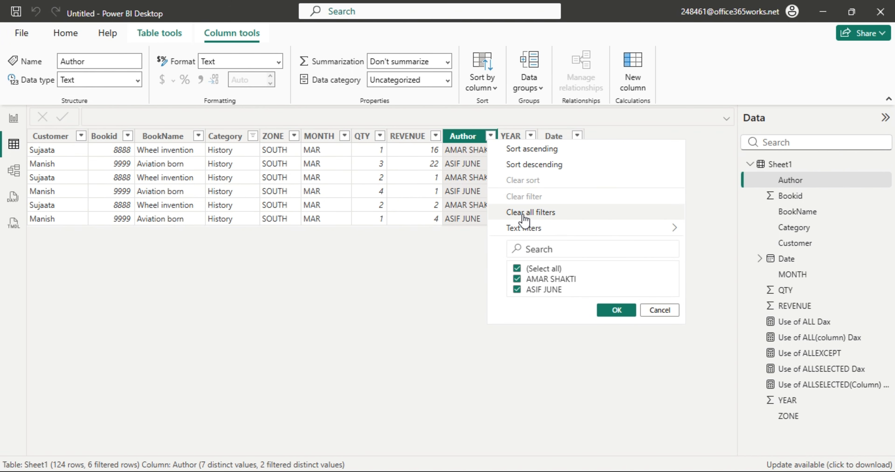
left_click(560, 211)
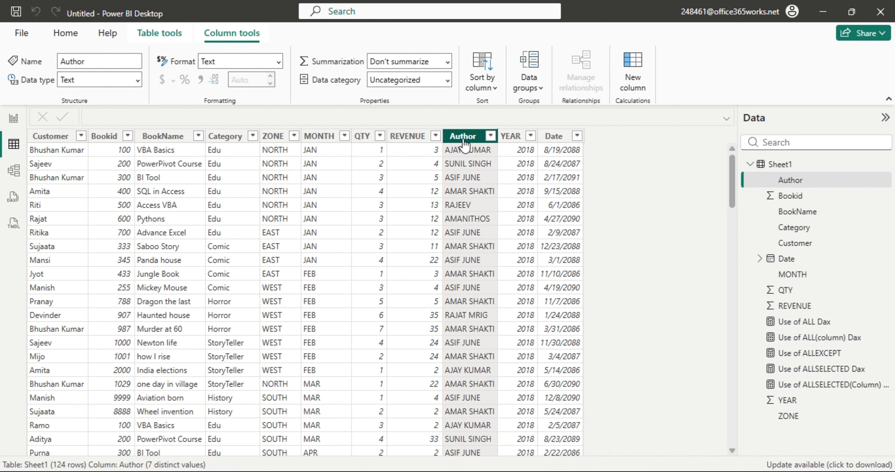
left_click(490, 137)
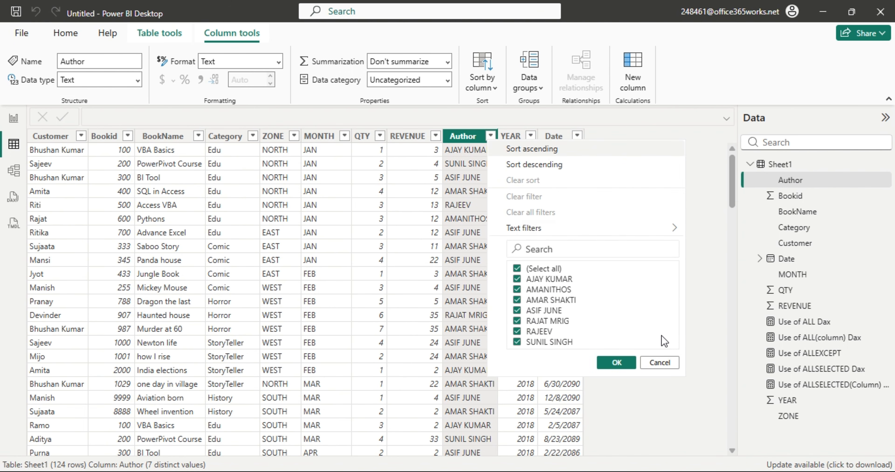
left_click(668, 363)
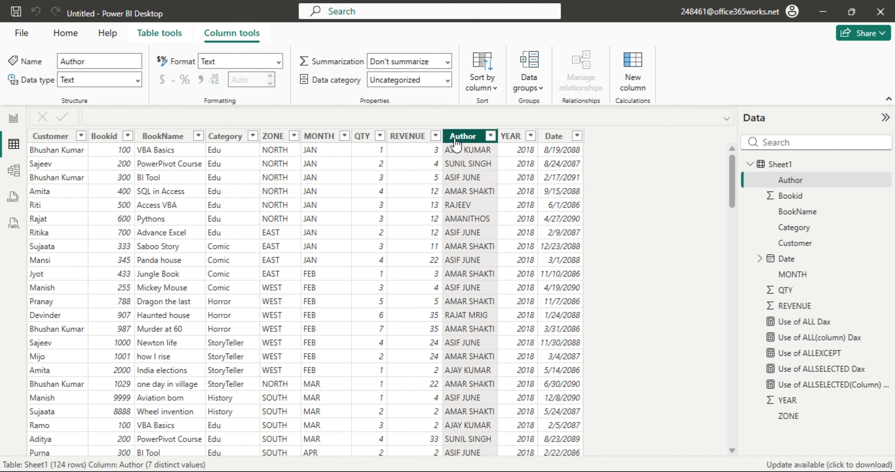
Filter the MONTH column to APR only.
left_click(344, 137)
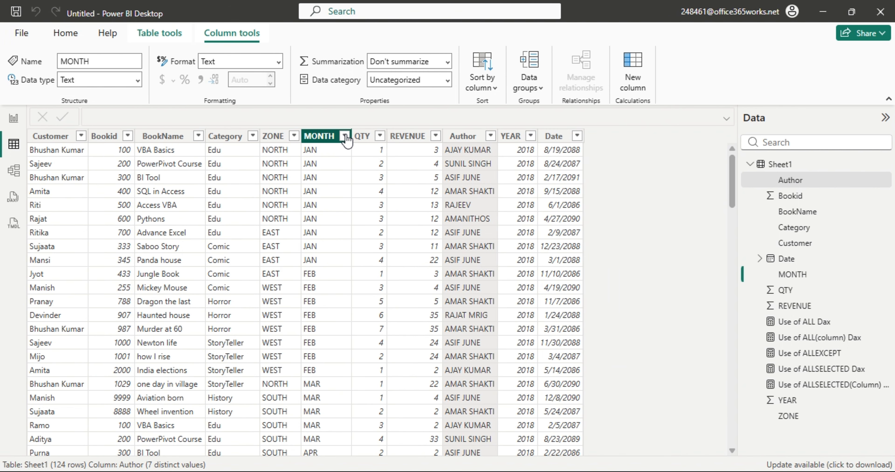
left_click(371, 268)
left_click(371, 279)
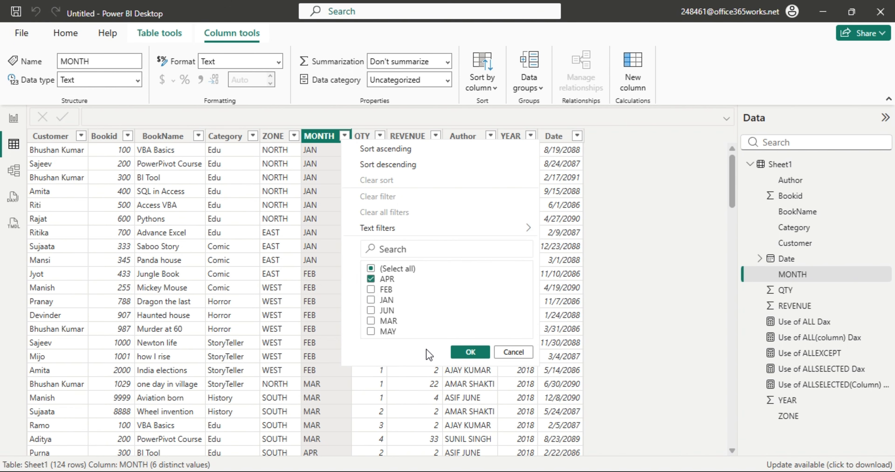
left_click(471, 353)
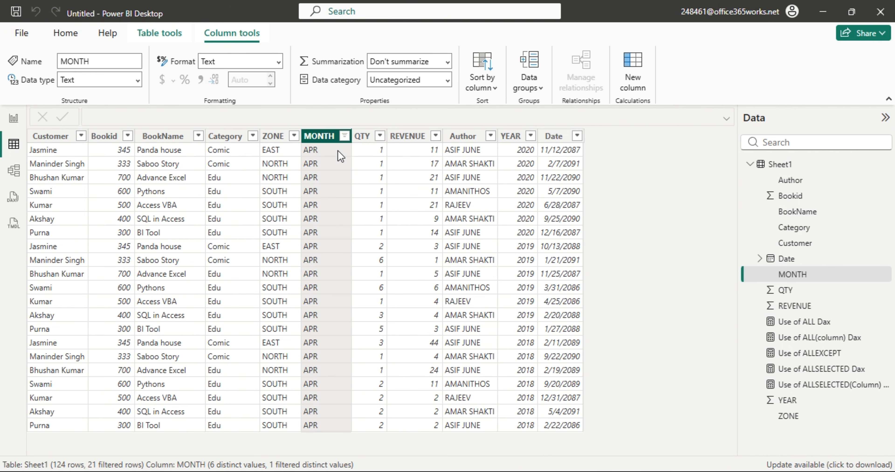
left_click(345, 135)
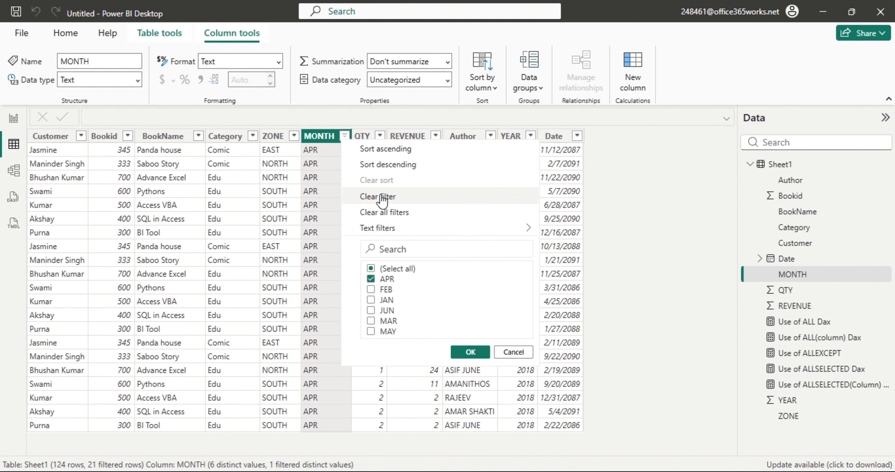
Filter the ZONE column to exclude EAST, keeping NORTH and SOUTH.
left_click(280, 170)
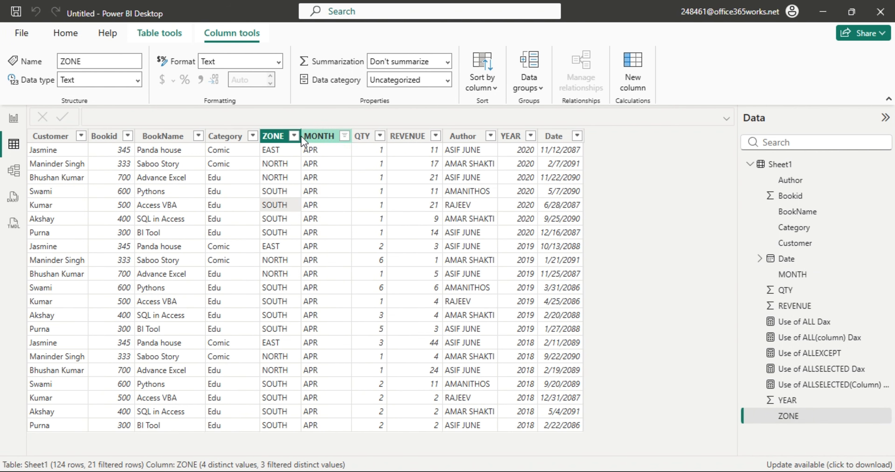
left_click(294, 136)
left_click(323, 277)
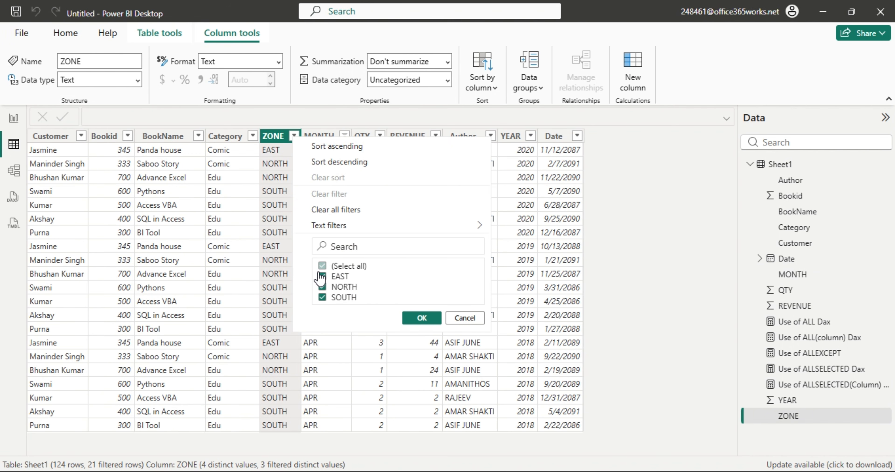
left_click(323, 298)
left_click(322, 297)
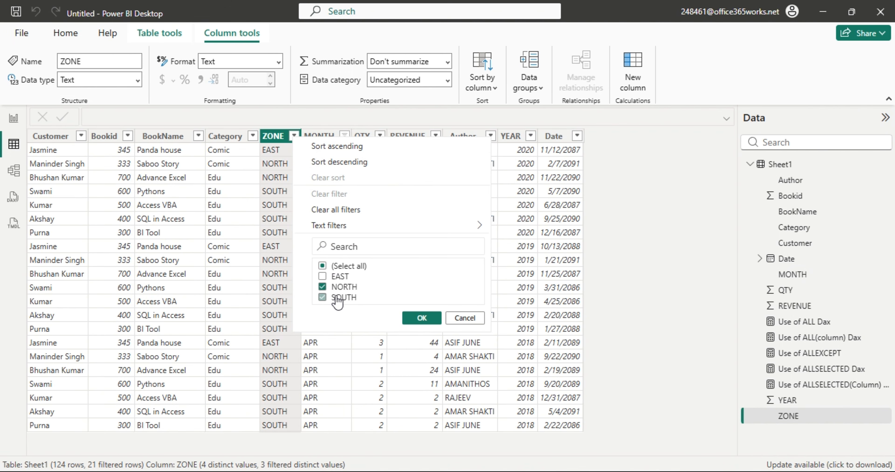
left_click(422, 319)
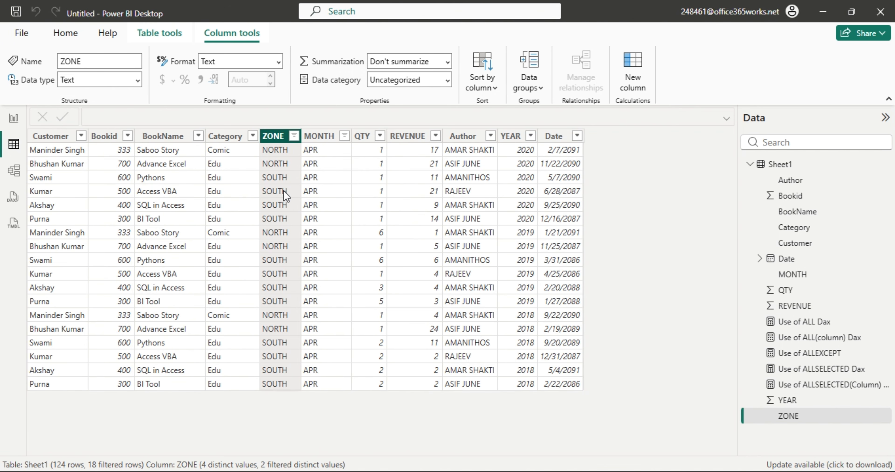
Remove the month filter, then clear all filters so all 124 rows show.
left_click(344, 136)
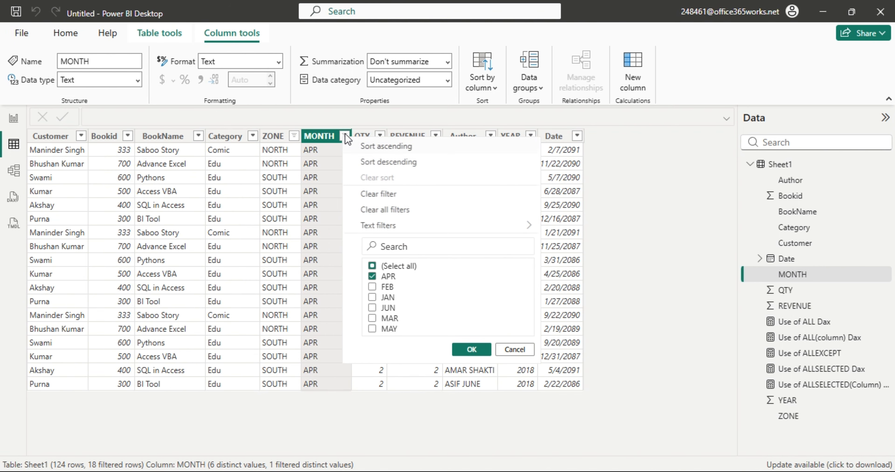
left_click(391, 196)
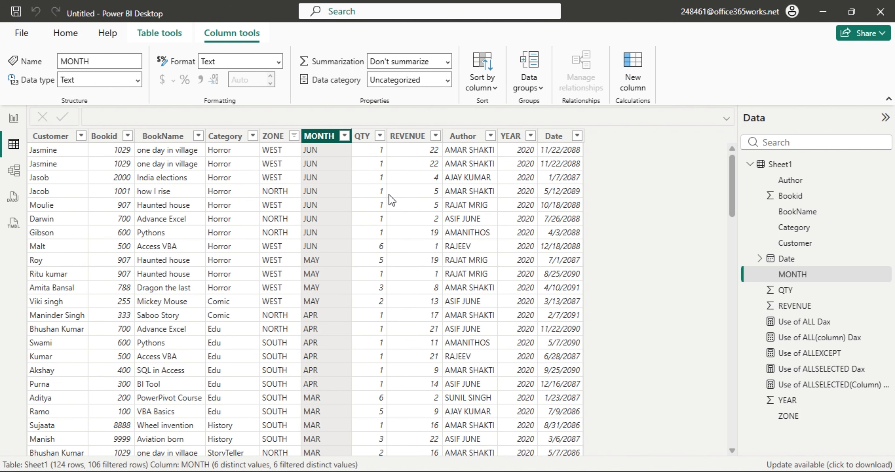
left_click(294, 136)
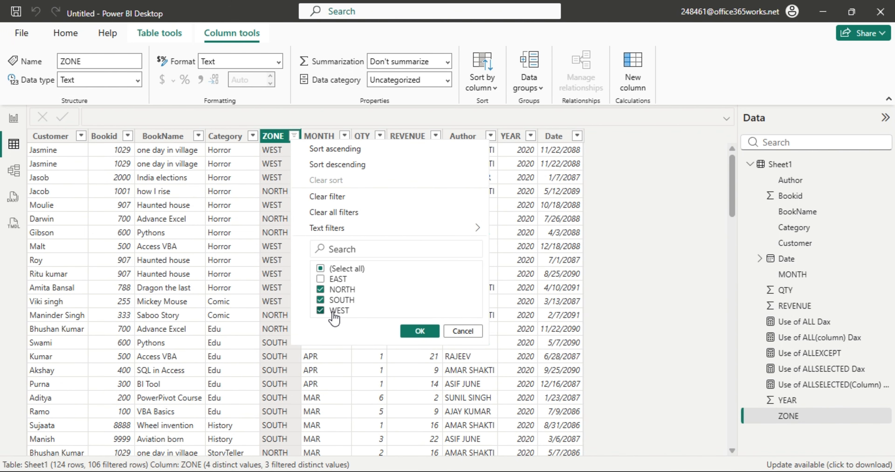
left_click(470, 330)
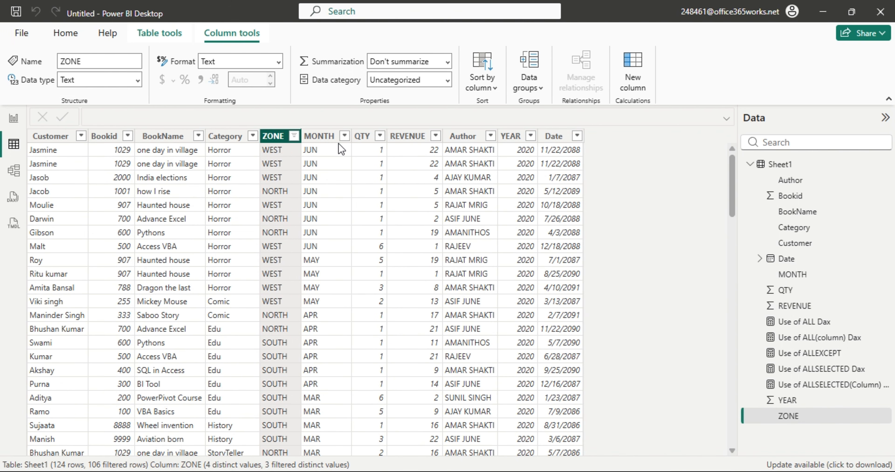
left_click(345, 137)
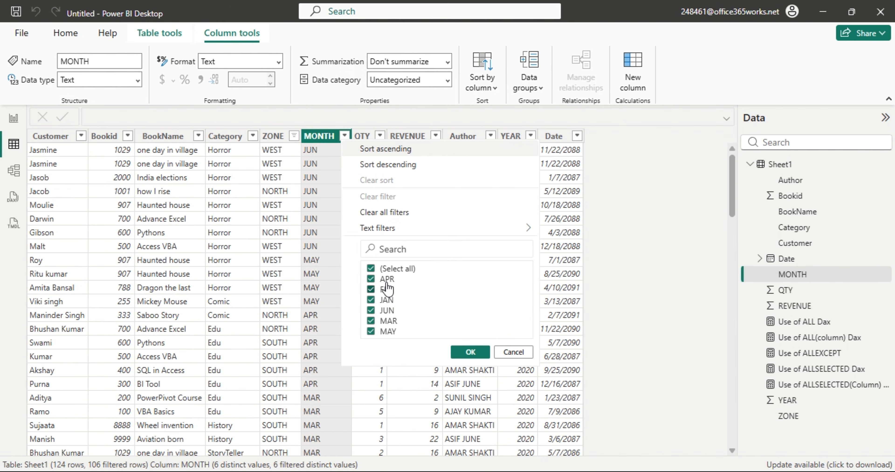
left_click(231, 136)
left_click(294, 136)
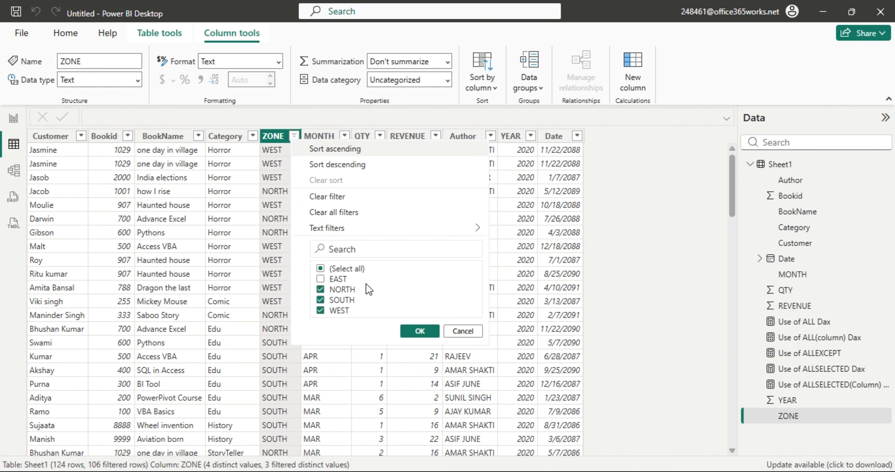
left_click(225, 203)
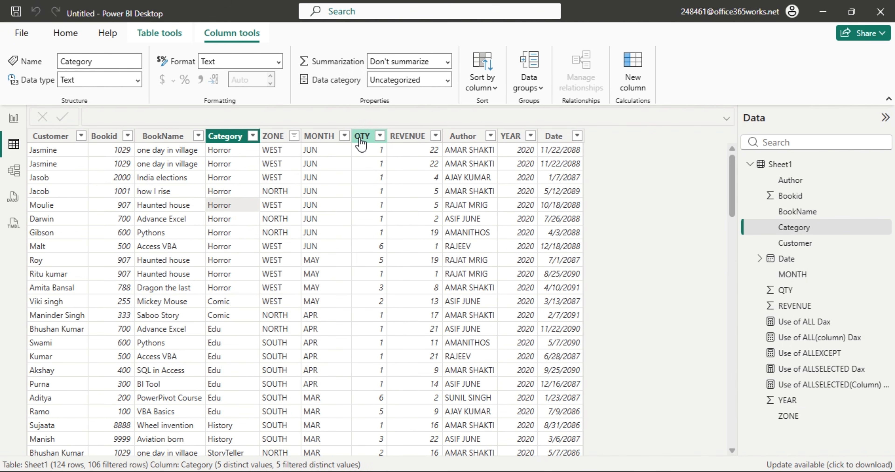
left_click(344, 137)
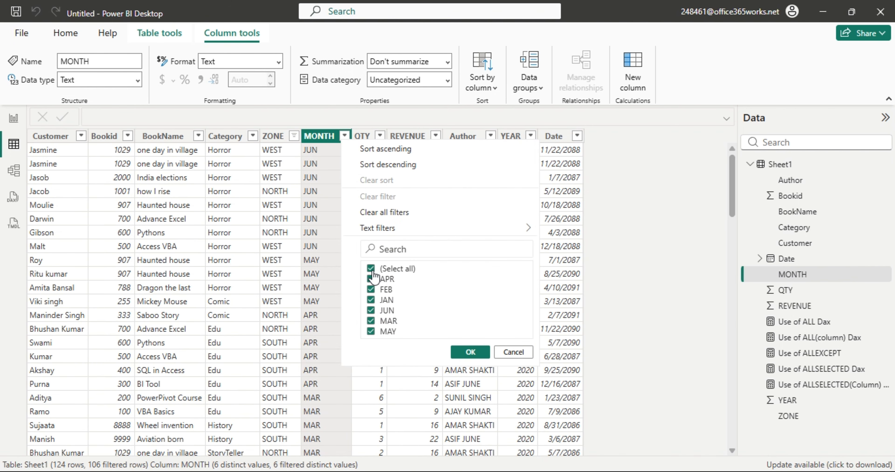
left_click(513, 352)
left_click(294, 136)
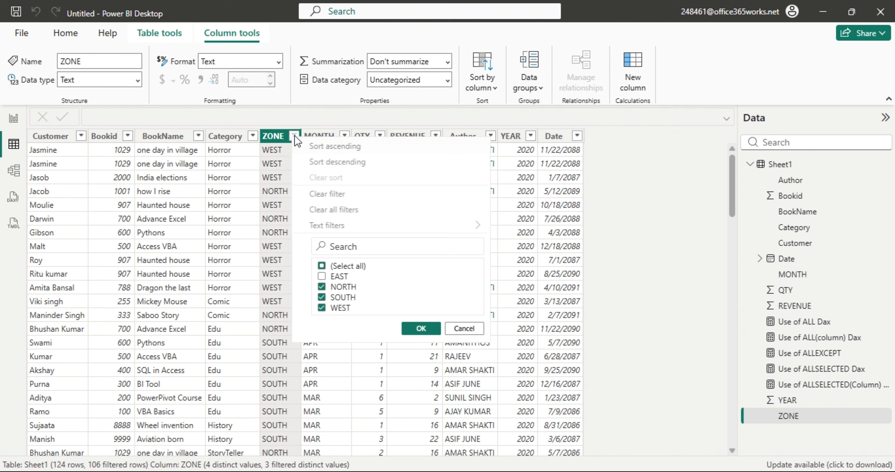
left_click(339, 210)
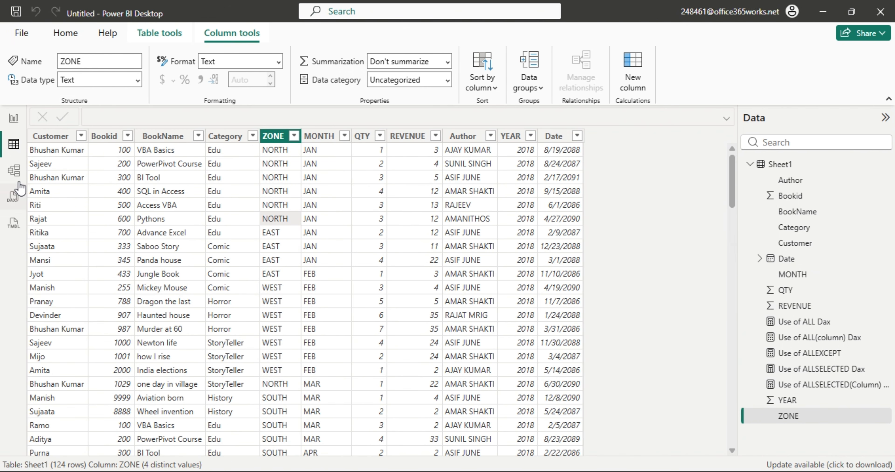
Filter Sheet1's Author column to a single author, leaving 12 rows.
left_click(14, 119)
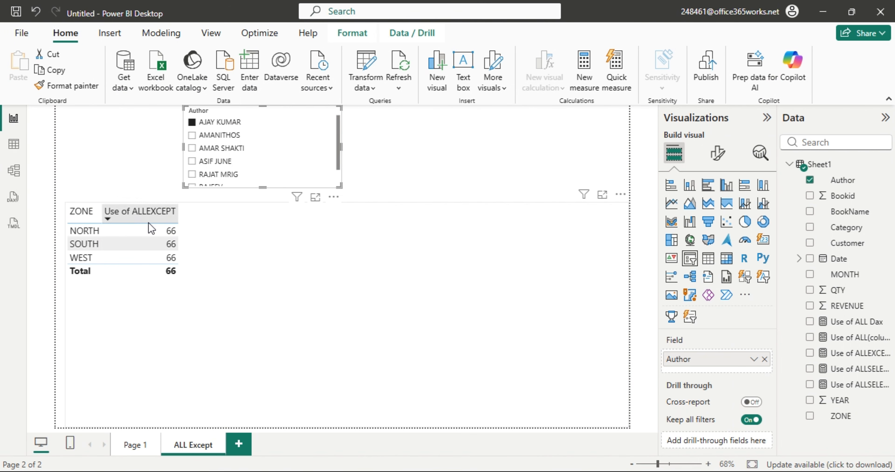
left_click(14, 141)
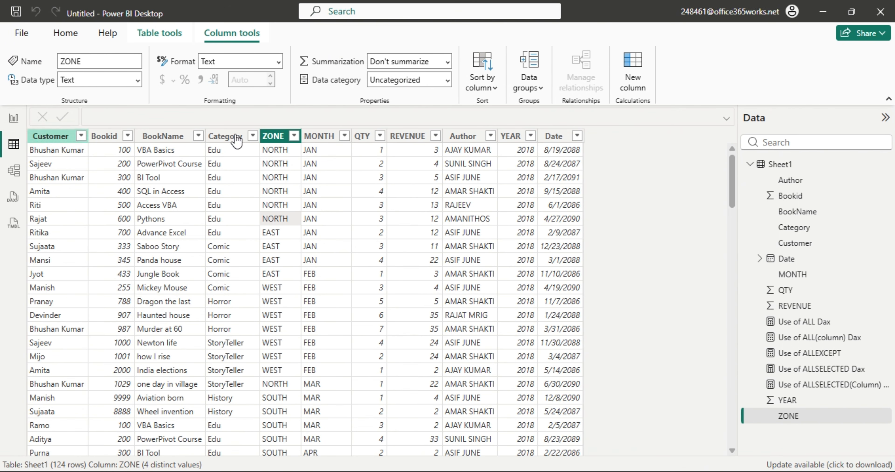
left_click(466, 136)
left_click(491, 136)
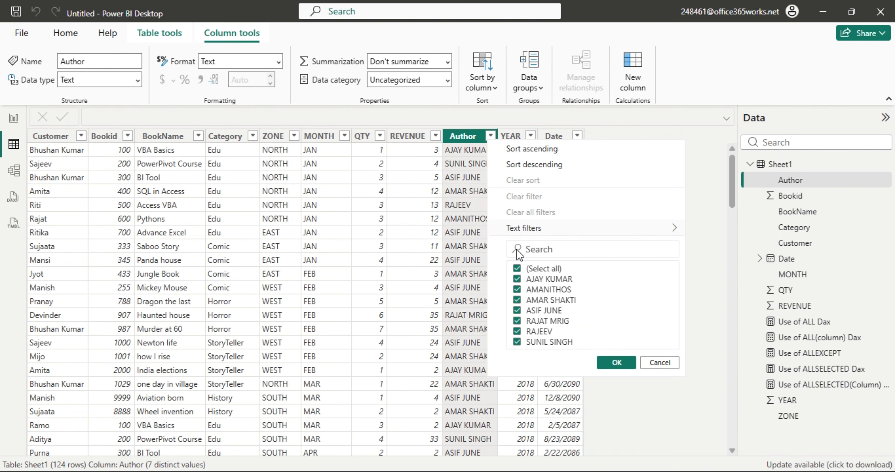
left_click(517, 268)
left_click(517, 279)
left_click(616, 363)
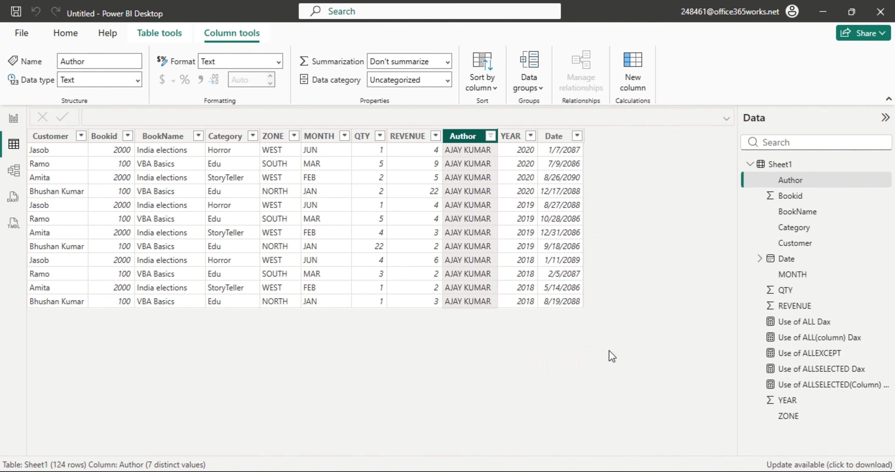
Copy the filtered REVENUE table data and select Excel cell O4 as destination.
right_click(422, 135)
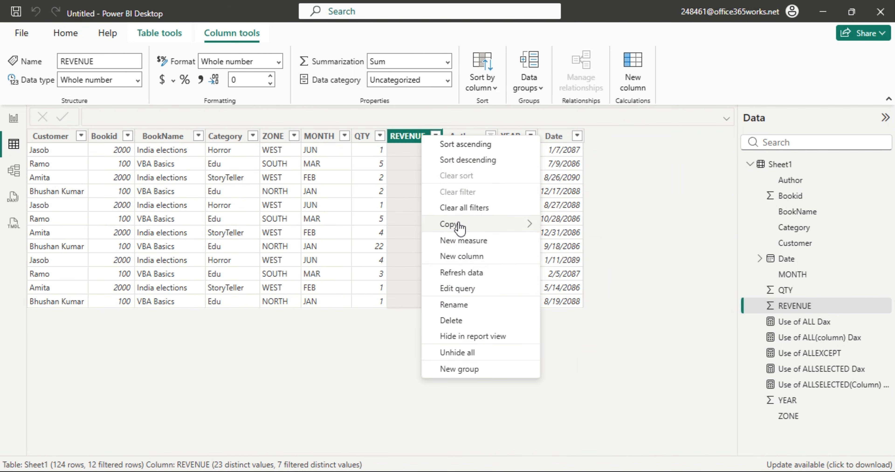
left_click(574, 240)
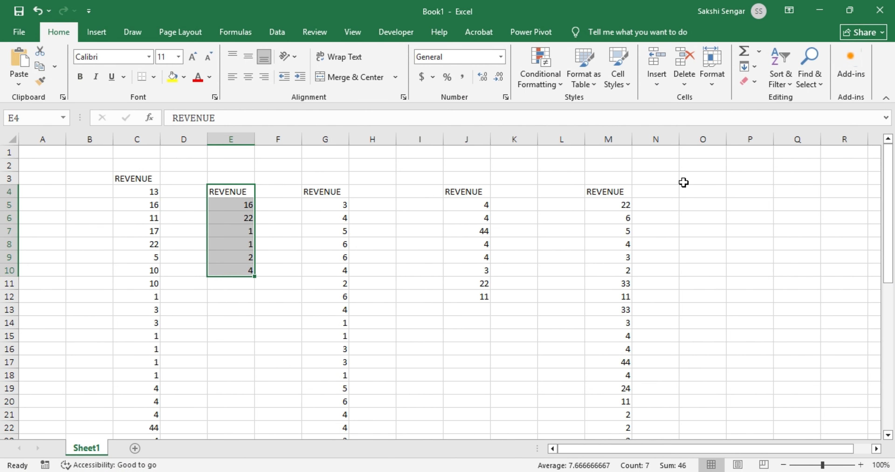
left_click(708, 193)
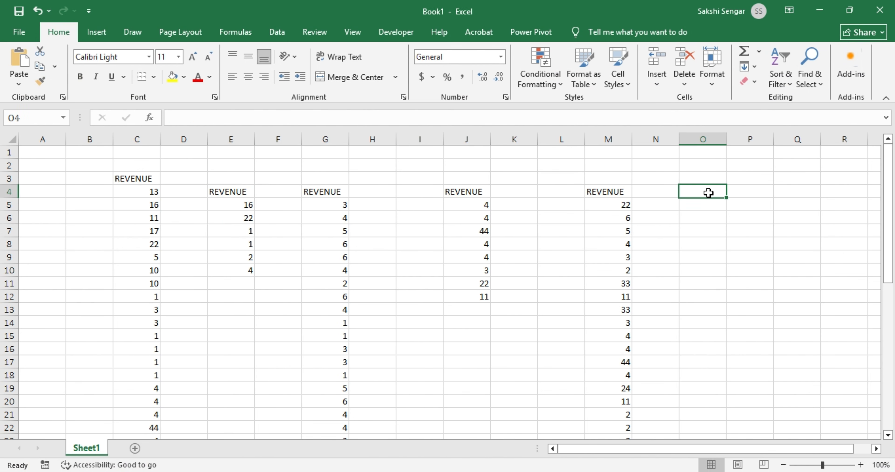
Paste the 12 filtered REVENUE values into column O, then close Excel without saving.
key("ctrl+v")
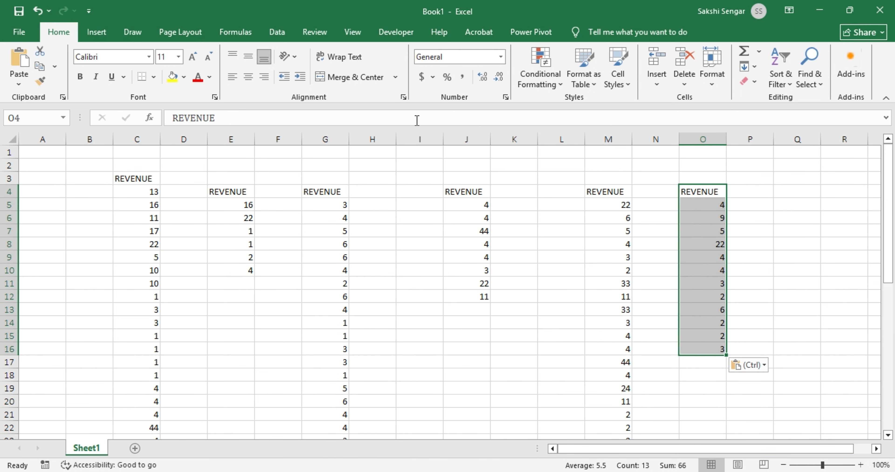
left_click(881, 11)
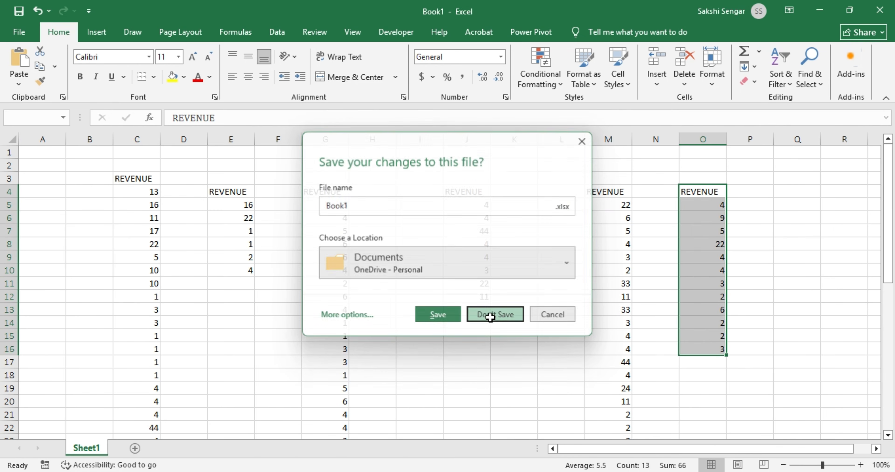
left_click(489, 307)
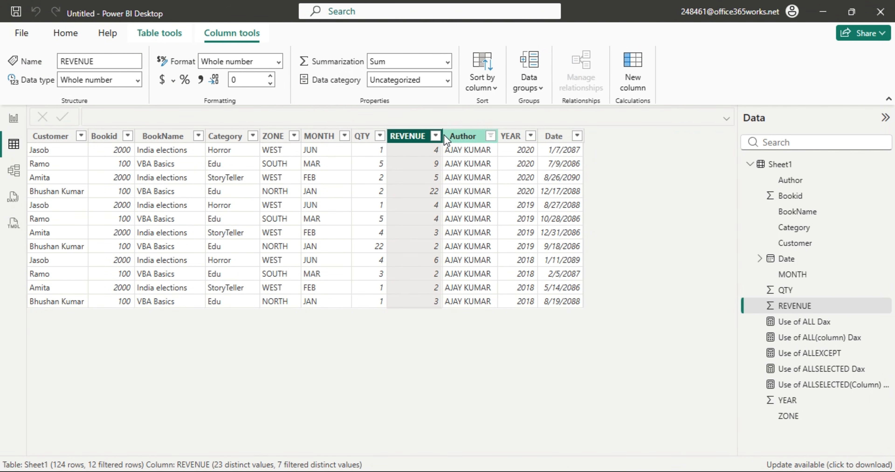
left_click(436, 136)
left_click(484, 212)
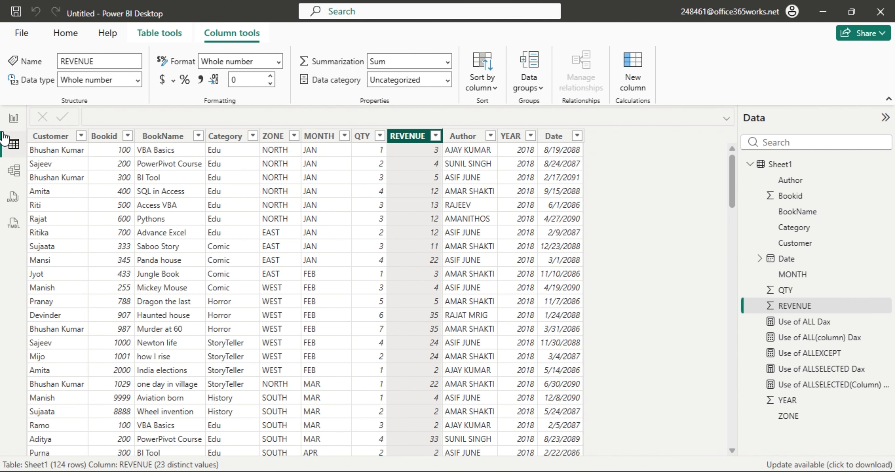
left_click(14, 118)
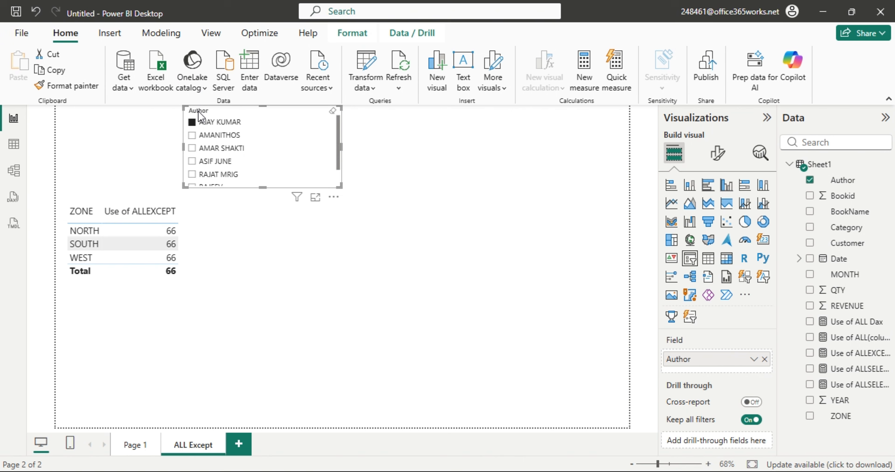
left_click(205, 122)
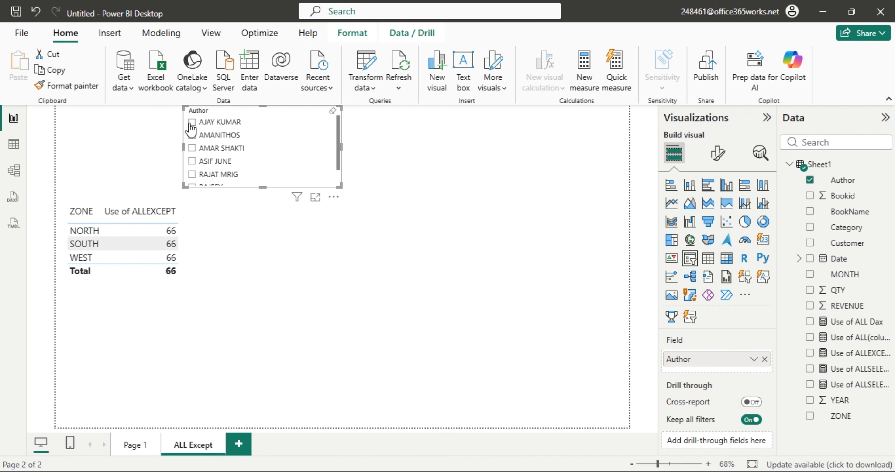
left_click(451, 180)
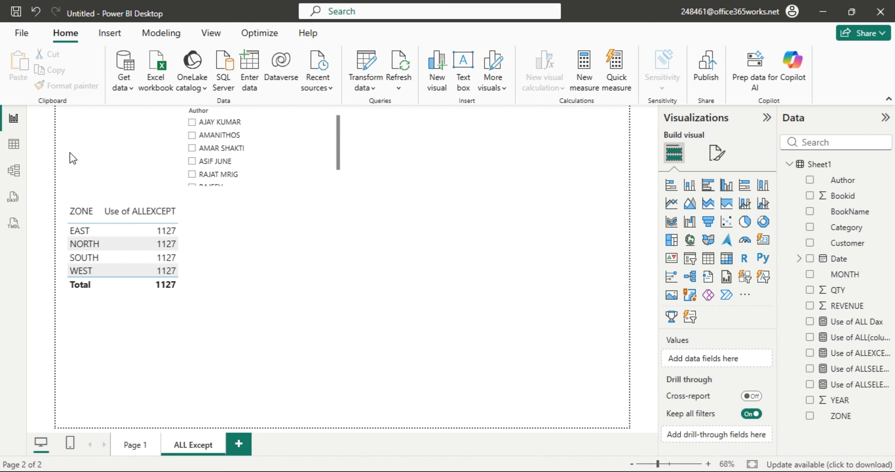
left_click(14, 146)
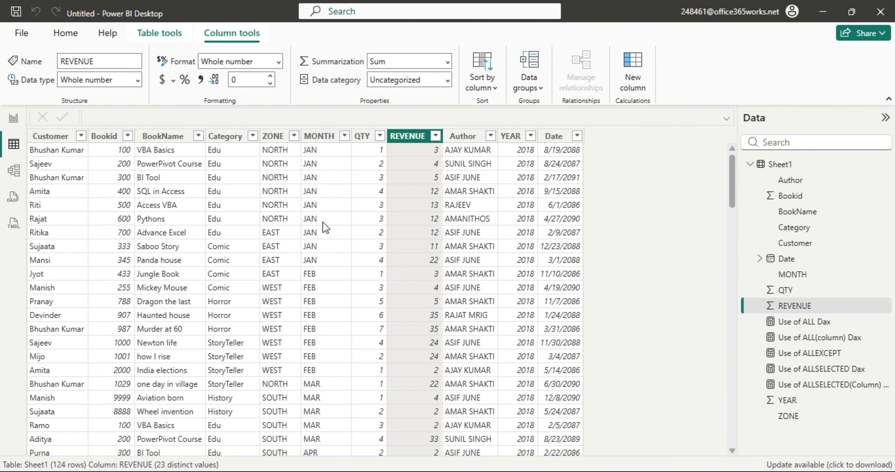
Select the Date column, then switch to the empty Page 1 report page.
left_click(540, 238)
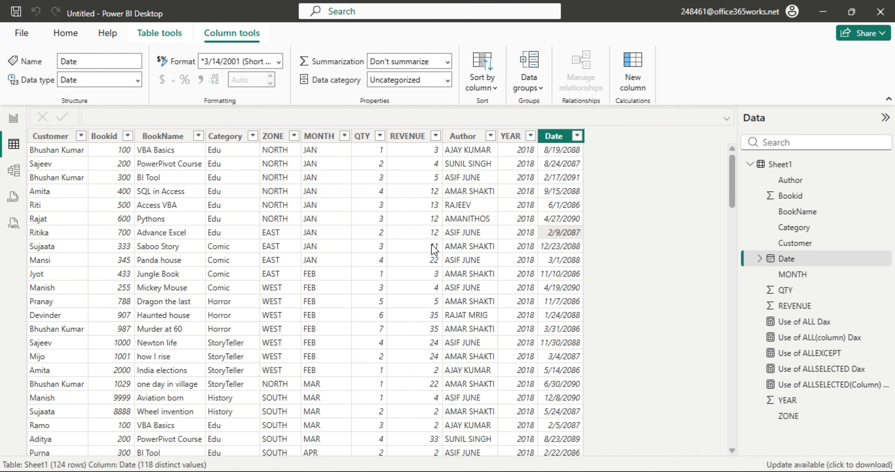
left_click(14, 118)
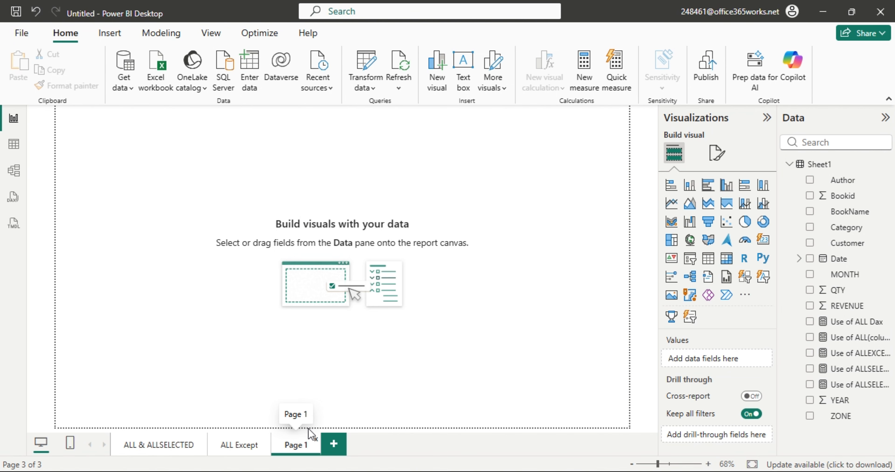
Back in Sheet1's table view, select the REVENUE column and show the Home ribbon.
left_click(14, 144)
left_click(438, 260)
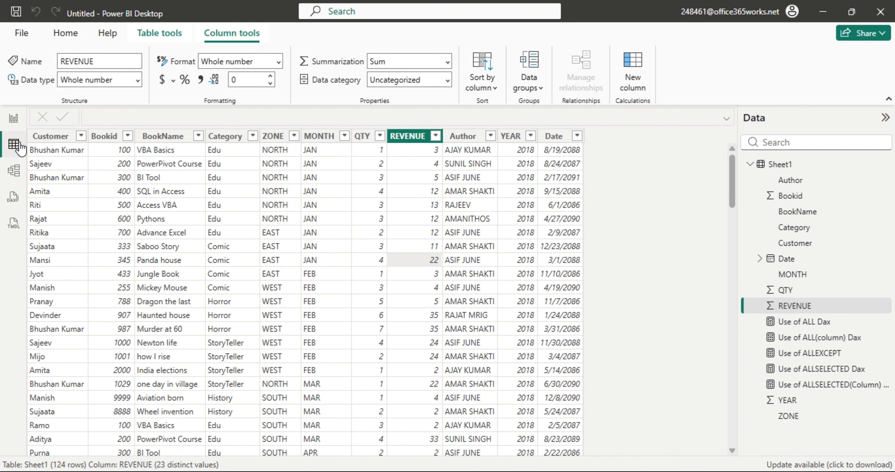
left_click(66, 34)
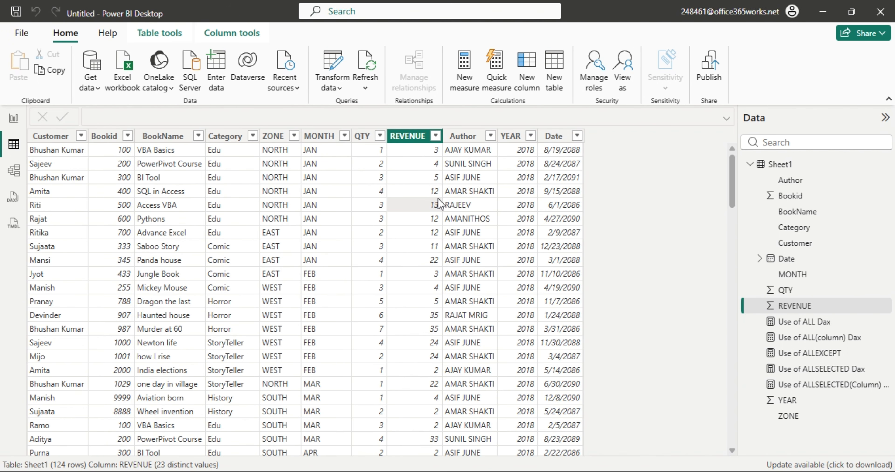
Create the calculated table 'Use of TOPN = TOPN(3, Sheet1)' returning Sheet1's first 3 rows.
left_click(554, 87)
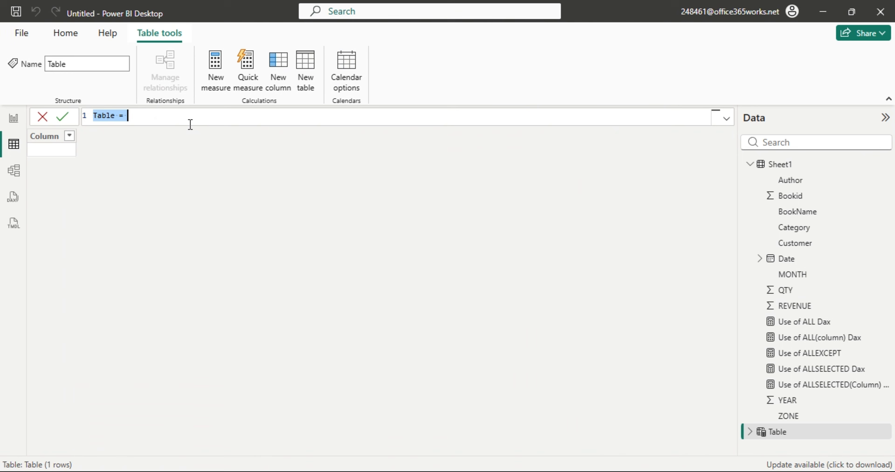
type("Use o")
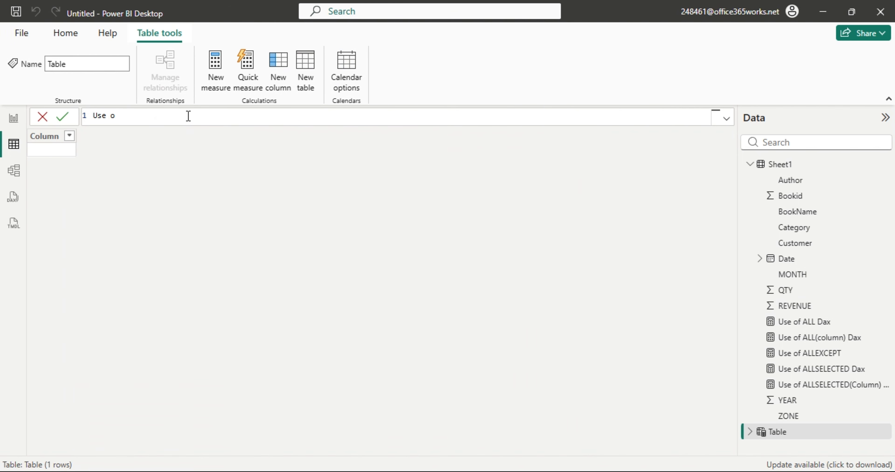
type("f TOPN = ")
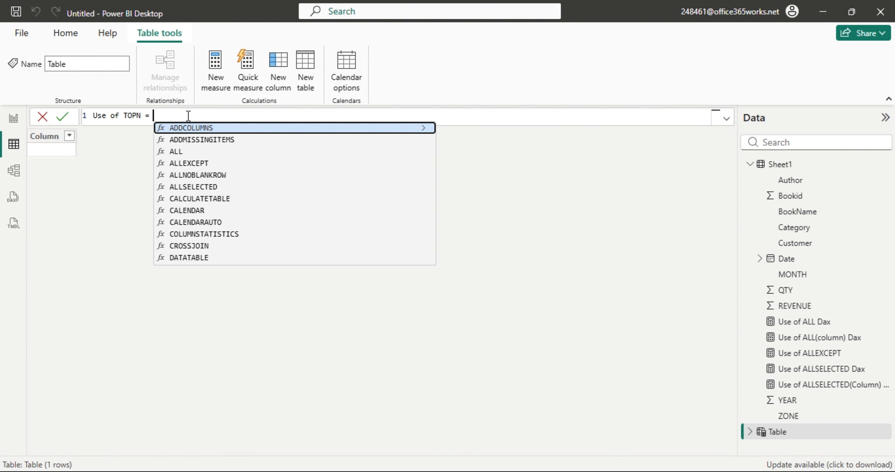
type("top")
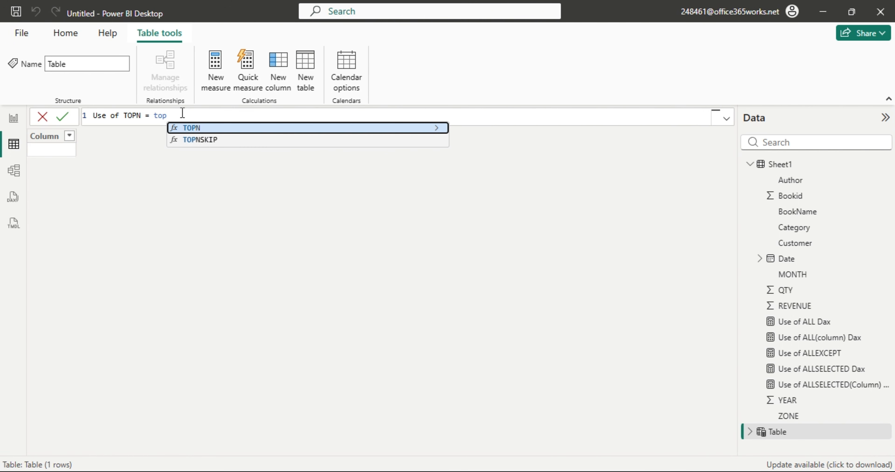
key("Tab")
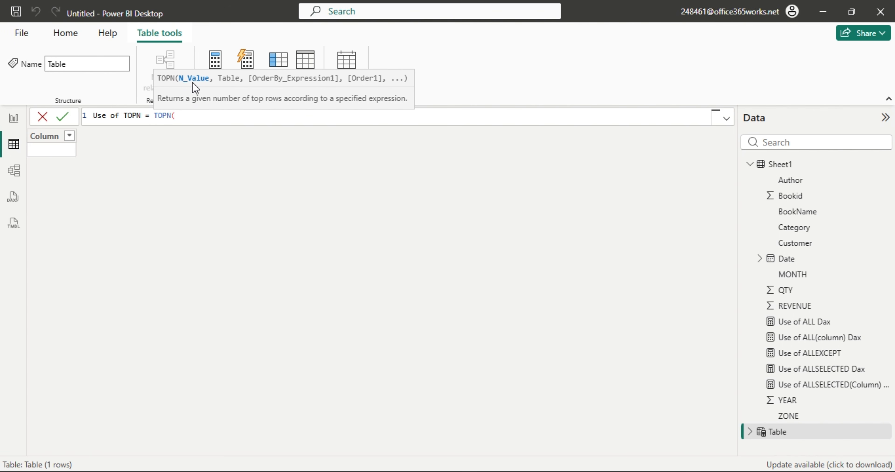
type("3,")
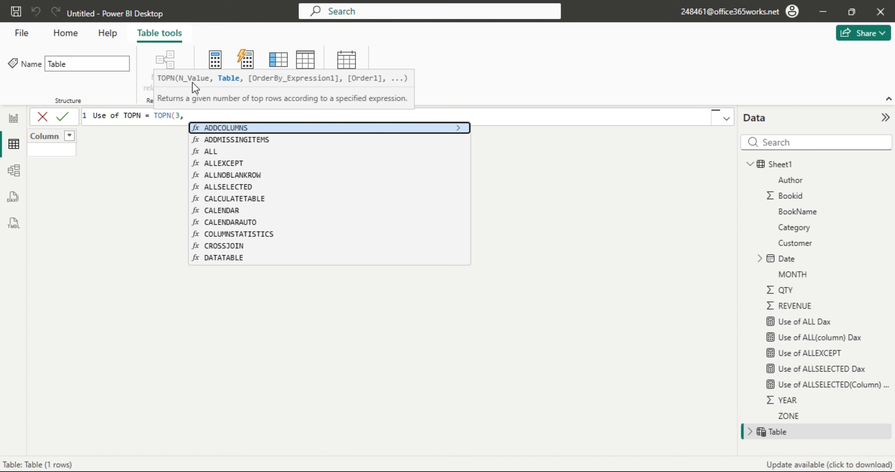
type("she")
key("Tab")
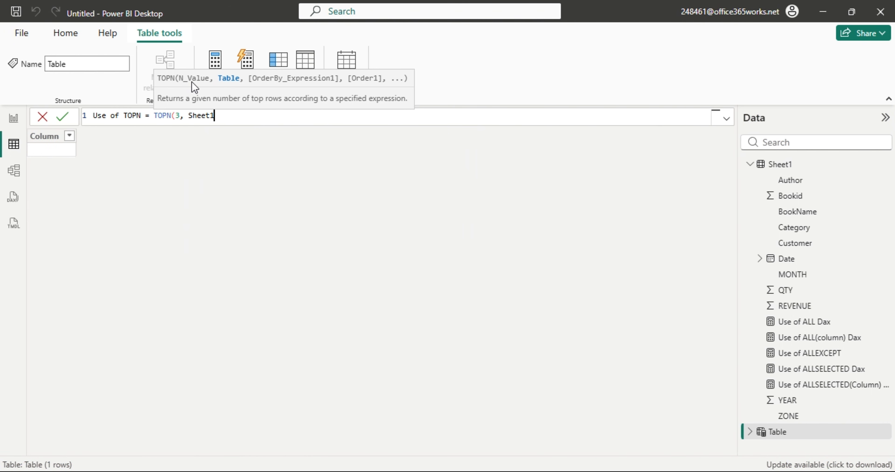
type(",")
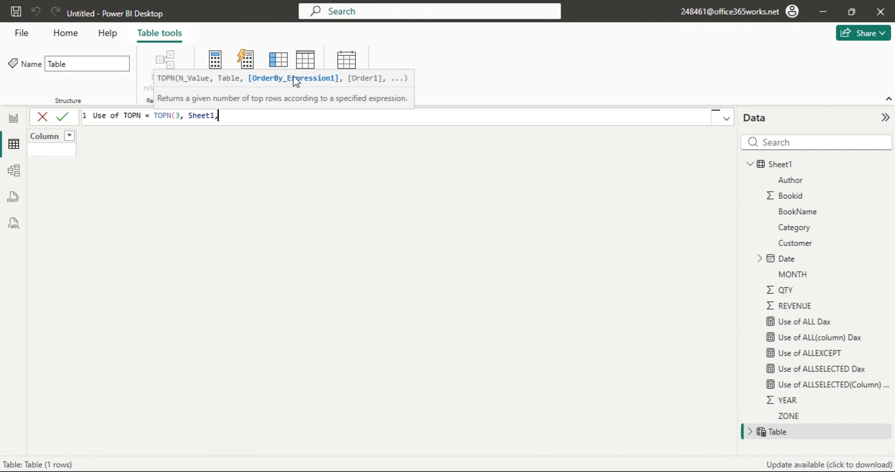
key("BackSpace")
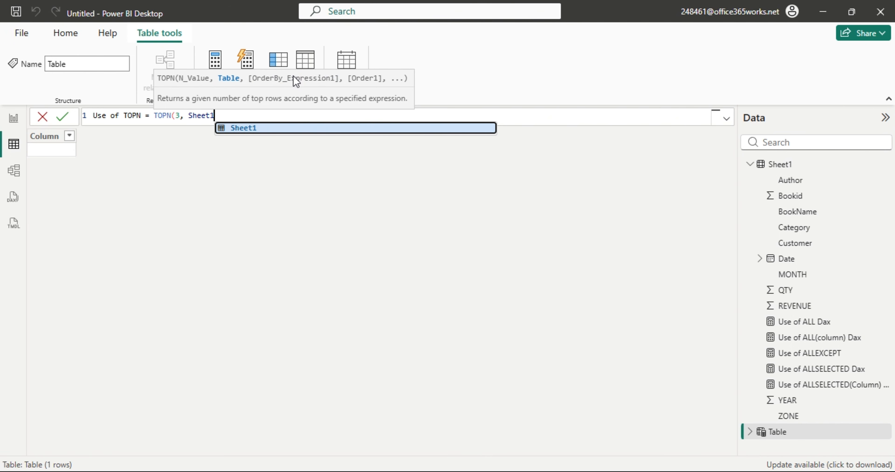
type(")")
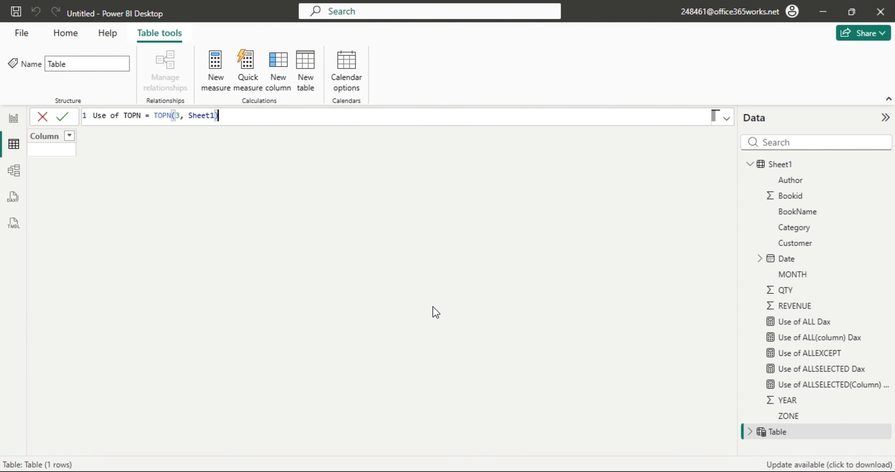
key("Return")
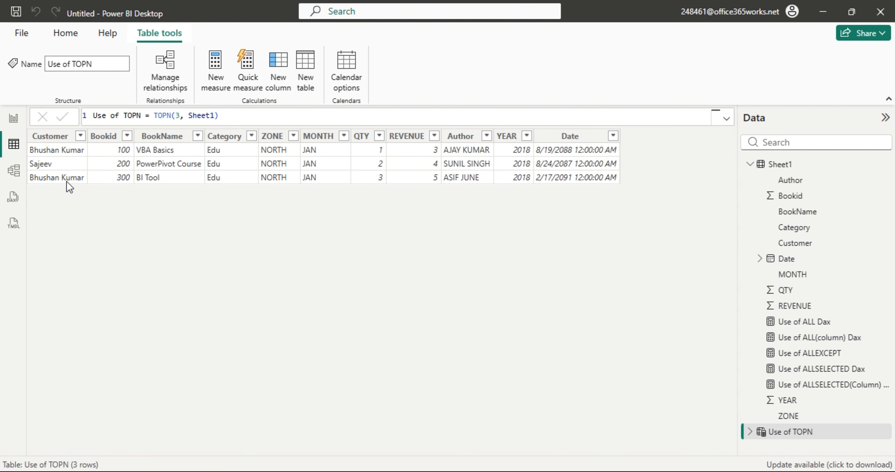
Open the Use of TOPN table and change its row count from 3 to 5.
left_click(780, 166)
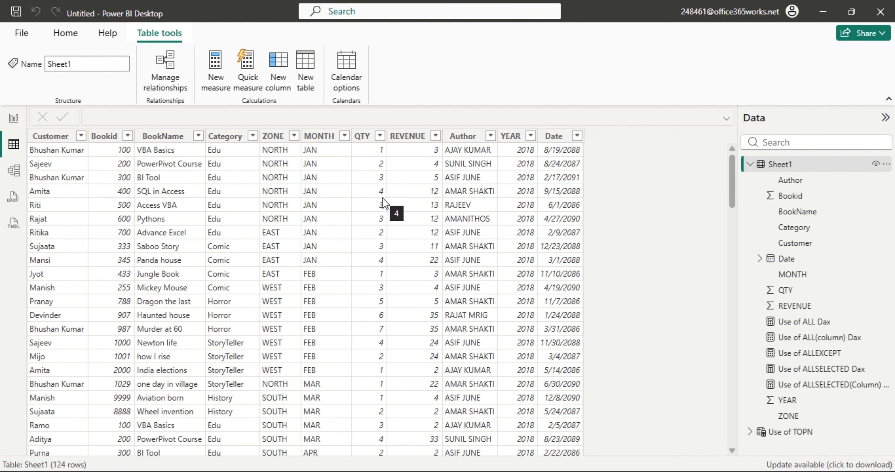
left_click(787, 433)
left_click(176, 115)
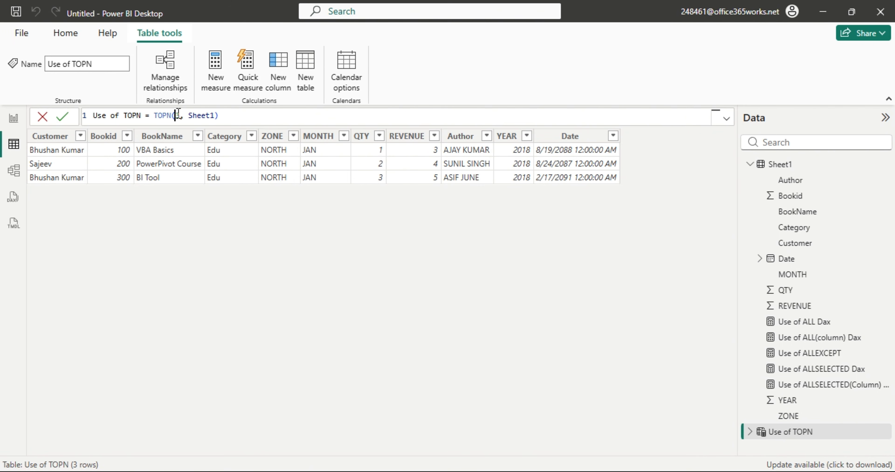
key("Delete")
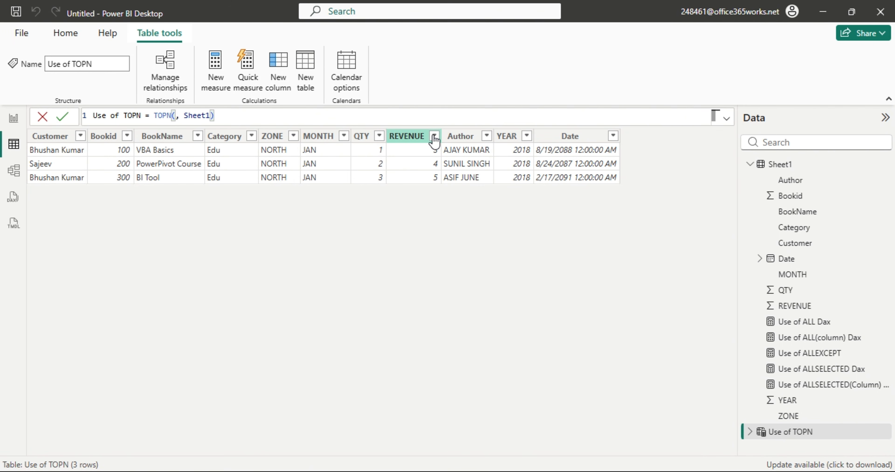
type("5")
key("Return")
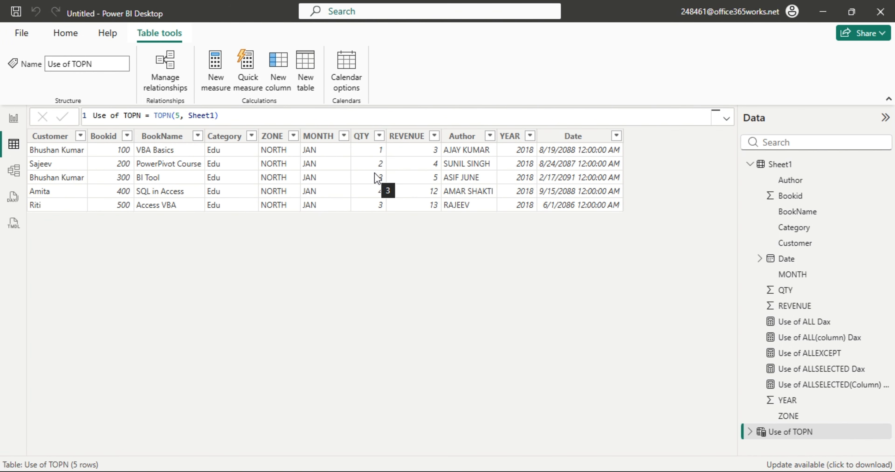
Change the TOPN row count to 6, giving TOPN(6, Sheet1).
left_click(180, 115)
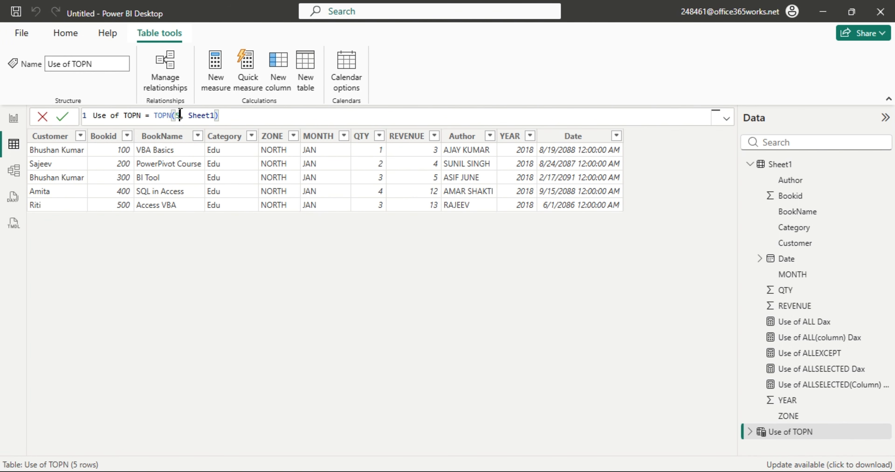
key("BackSpace")
type("6")
key("Return")
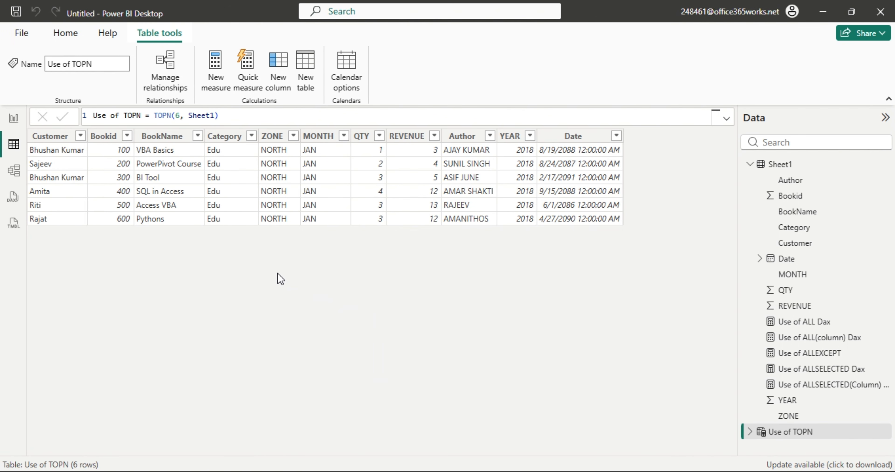
left_click(223, 117)
Rewrite the formula as TOPN(3, Sheet1, Sheet1[REVENUE]), ordering by REVENUE with 3 rows.
key("BackSpace")
type(",")
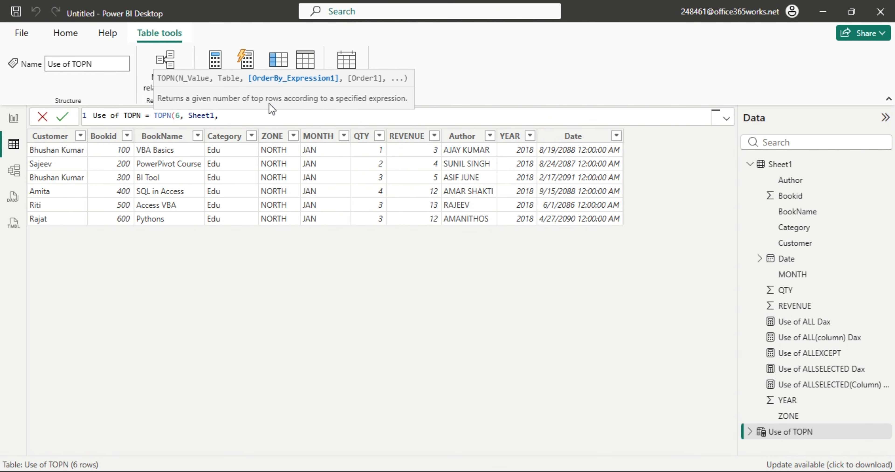
type("rev")
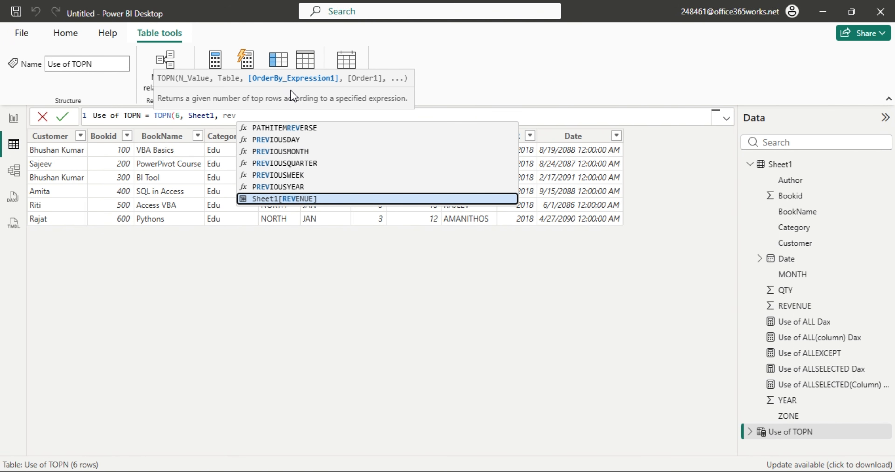
key("Tab")
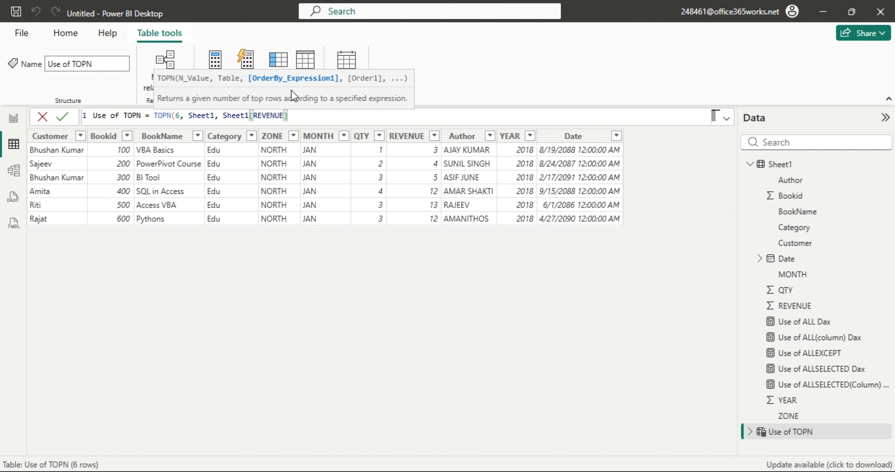
type(",")
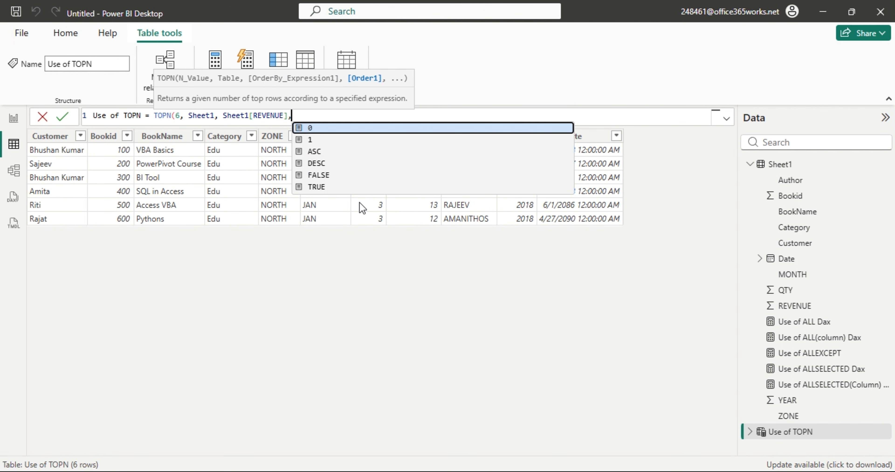
key("BackSpace")
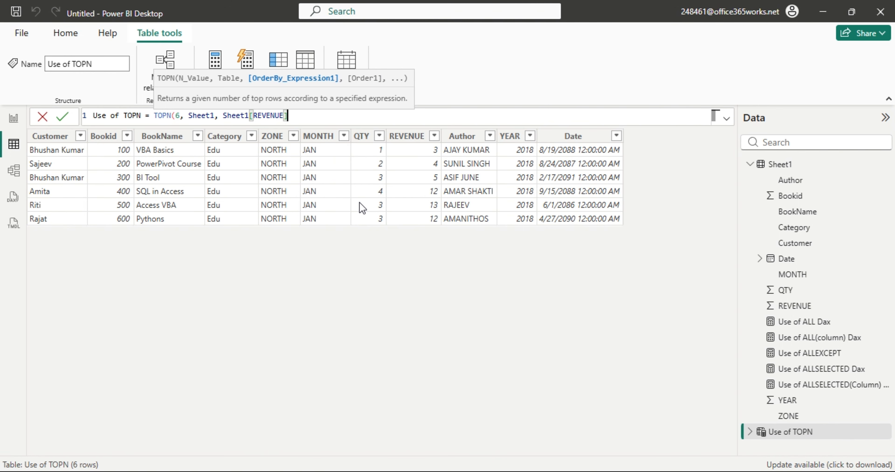
type(")")
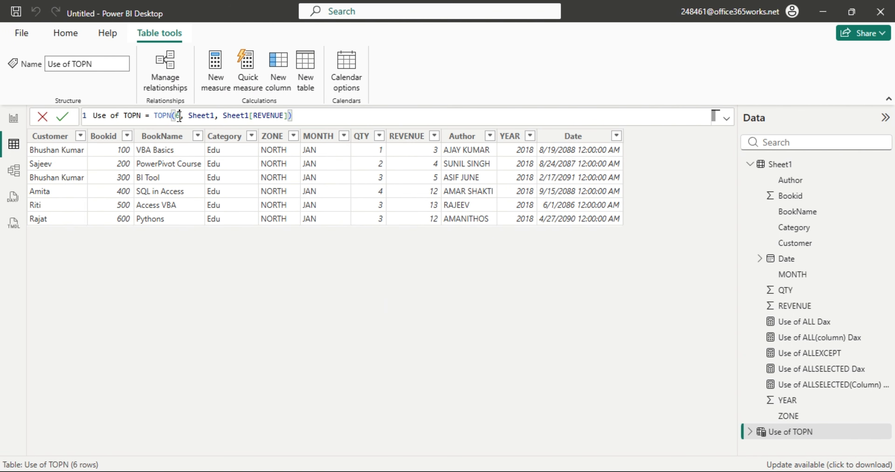
left_click_drag(180, 117, 175, 120)
type("3")
key("Return")
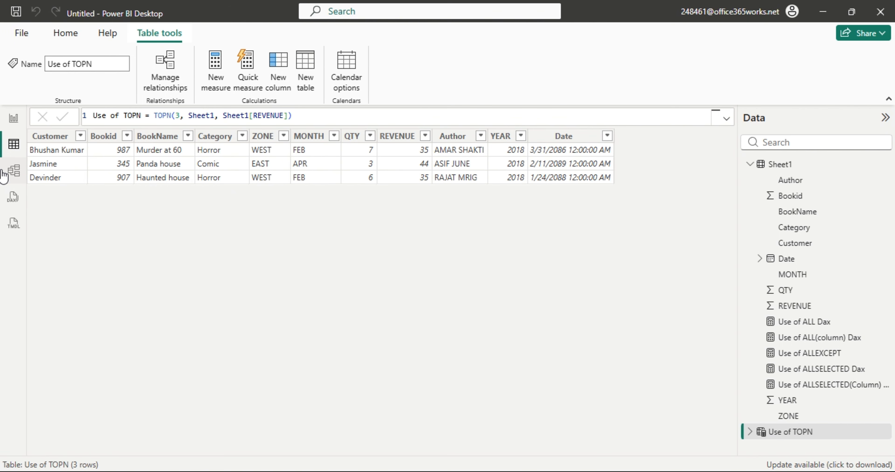
Compare Sheet1 with Use of TOPN, then open Sheet1's REVENUE sort and filter menu.
left_click(782, 164)
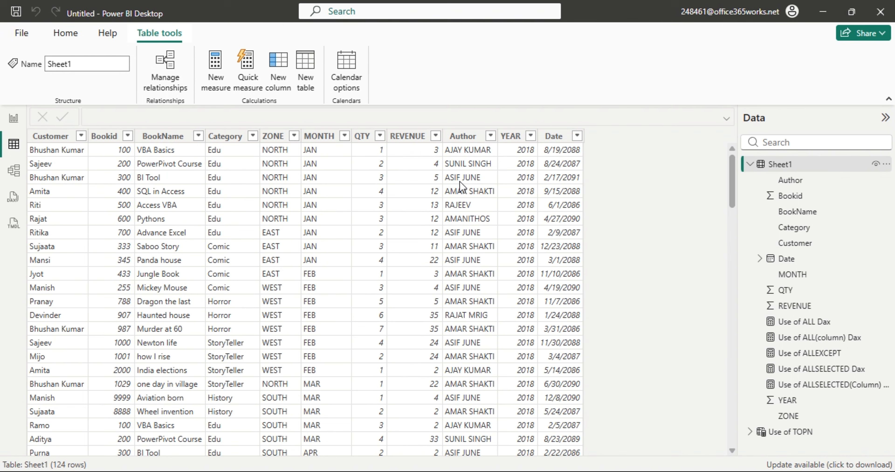
left_click(782, 433)
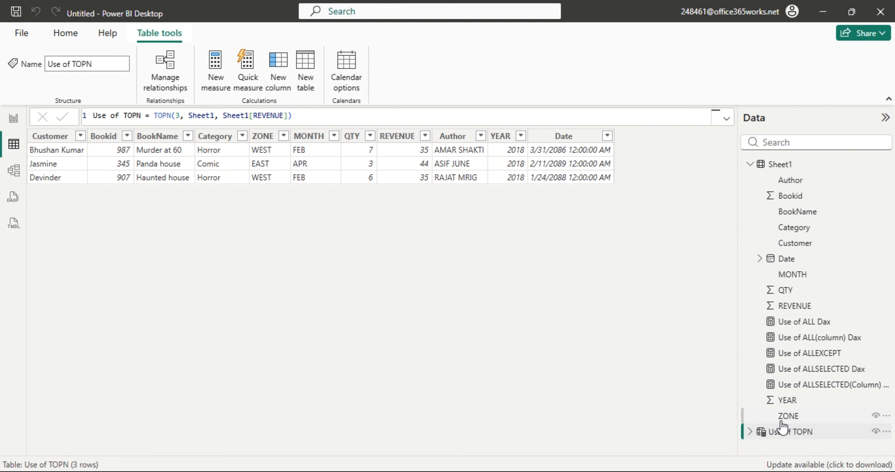
left_click(779, 170)
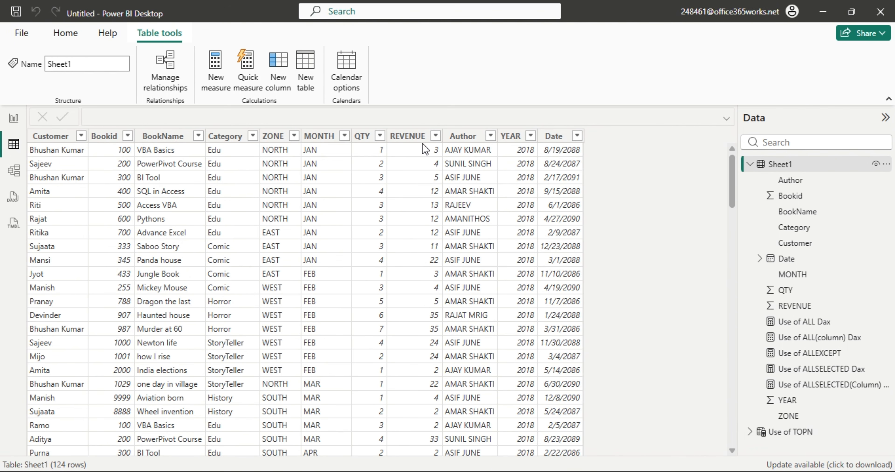
left_click(436, 135)
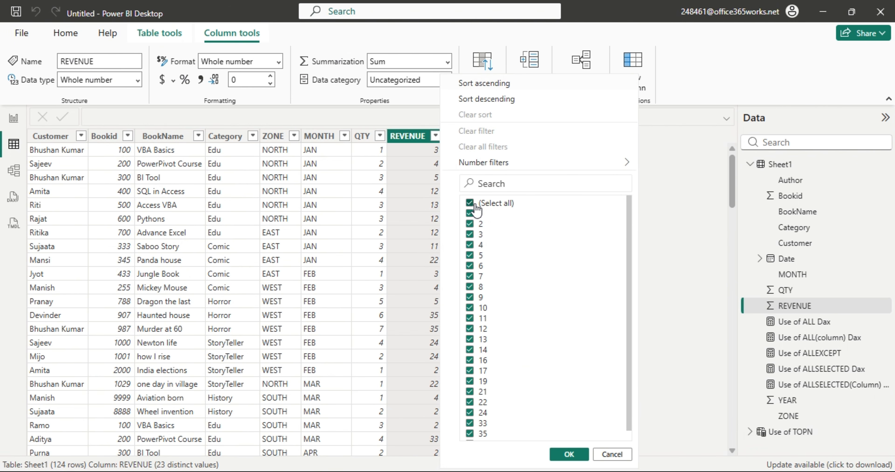
left_click(475, 206)
scroll(625, 223, "down", 1)
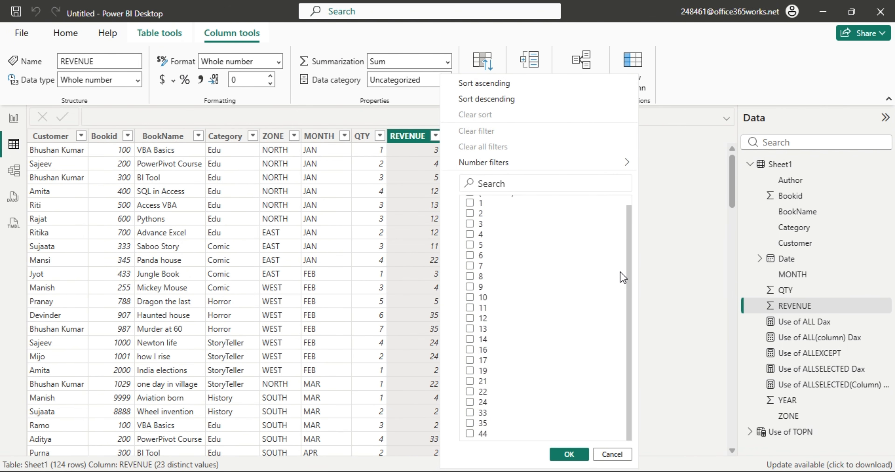
left_click(470, 431)
left_click(471, 425)
left_click(470, 413)
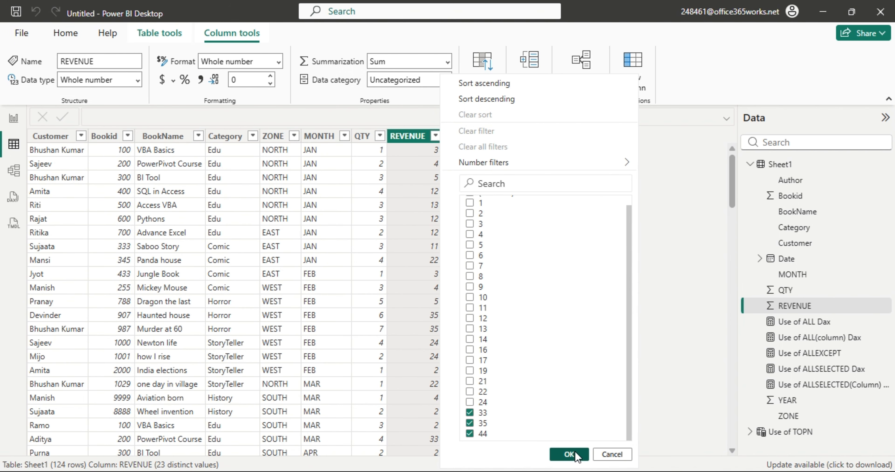
left_click(569, 455)
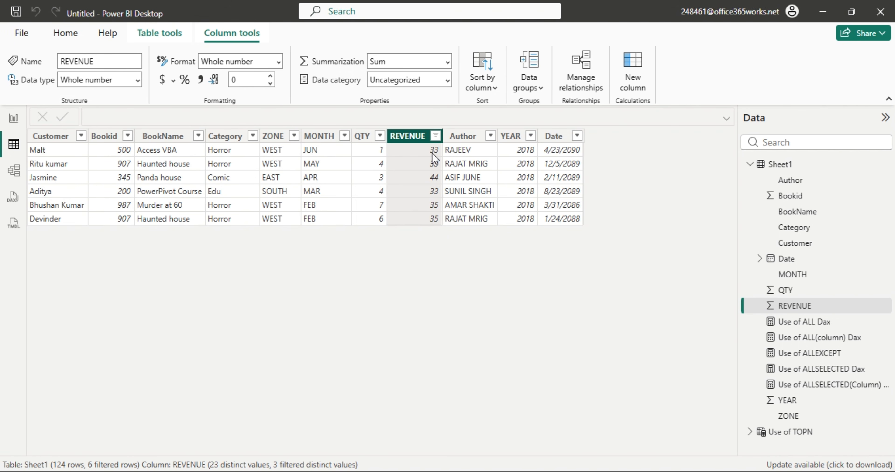
left_click(435, 135)
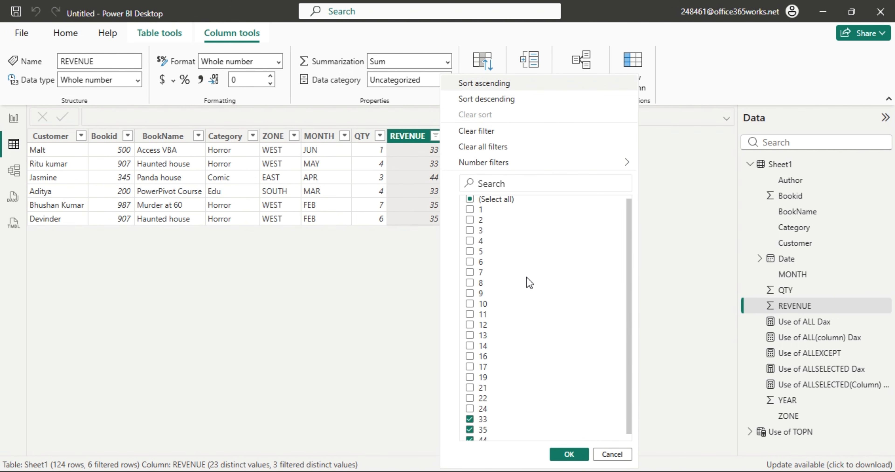
scroll(529, 283, "down", 1)
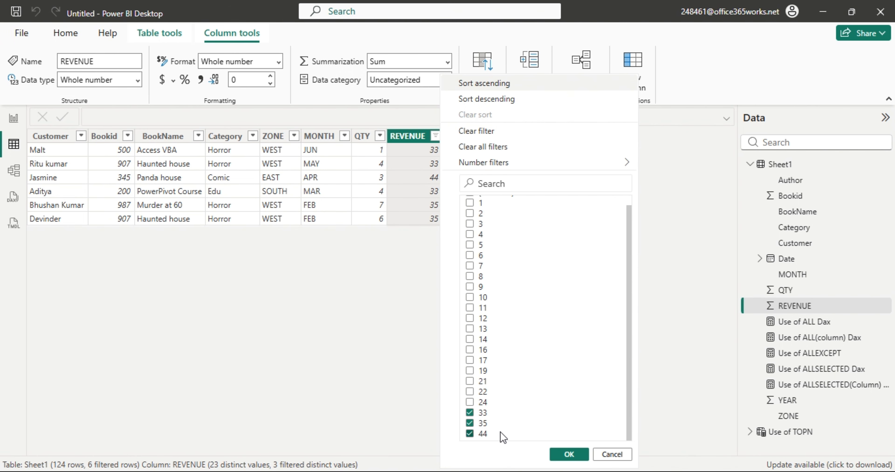
left_click(605, 455)
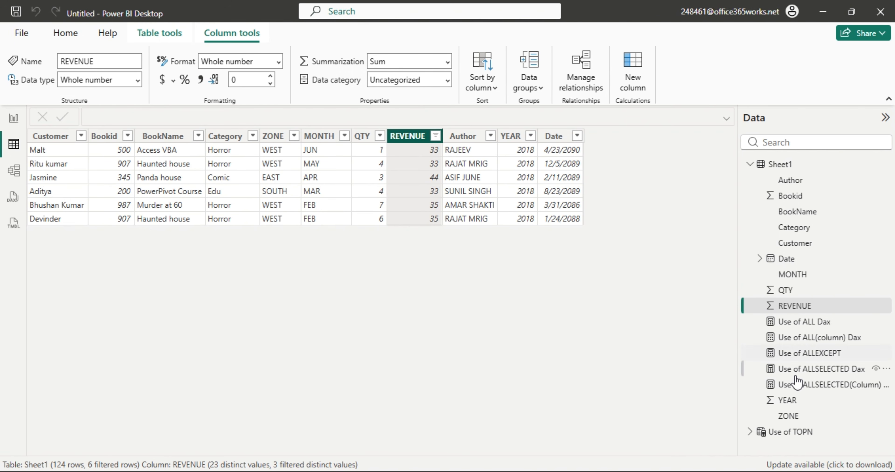
Open Use of TOPN and highlight the row count 3 and Sheet1[REVENUE] arguments in its formula.
left_click(795, 432)
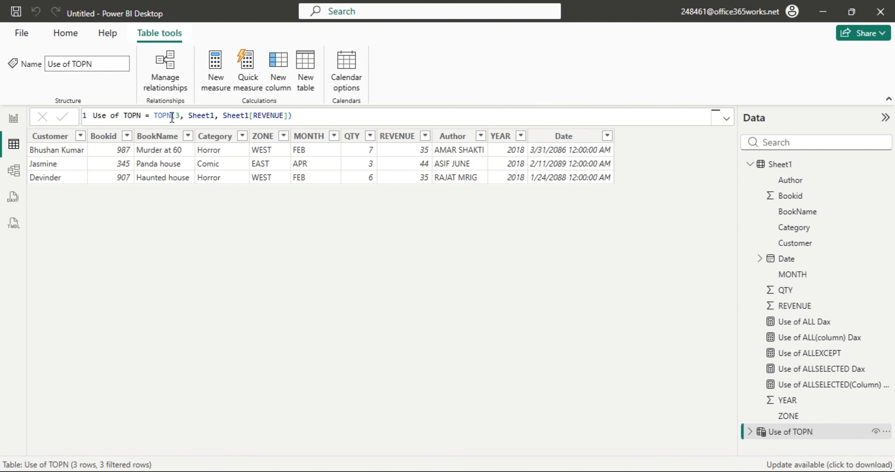
left_click(180, 115)
left_click_drag(181, 116, 175, 116)
left_click_drag(223, 115, 292, 116)
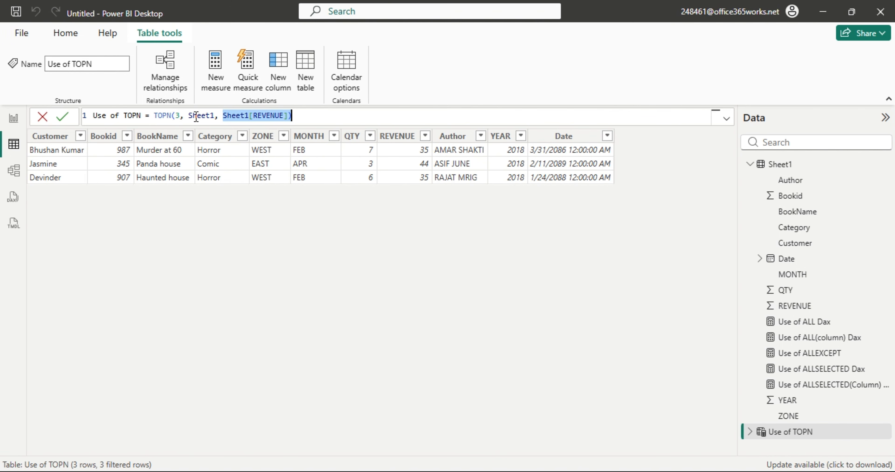
left_click(302, 119)
left_click_drag(301, 116, 172, 116)
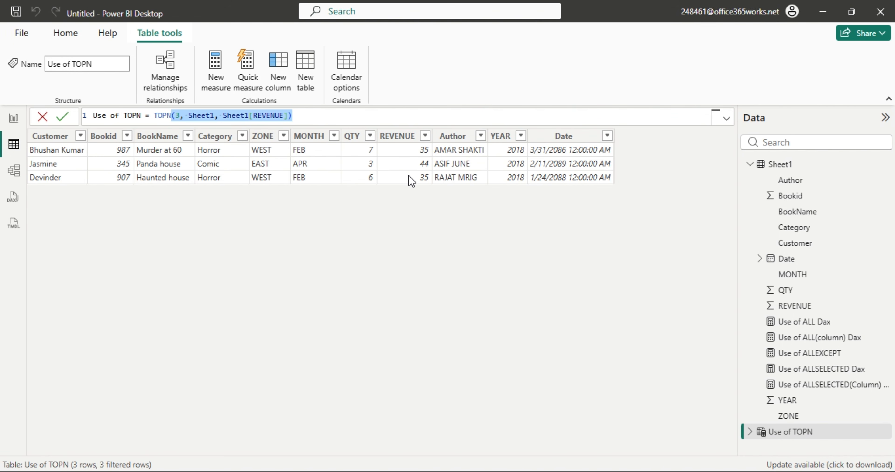
Return to Sheet1 and review the REVENUE filter list, closing it with Cancel.
left_click(780, 167)
left_click(436, 136)
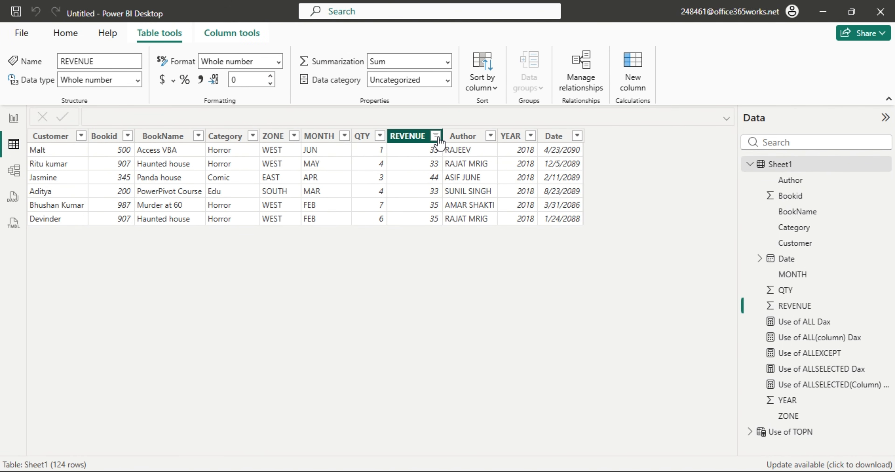
scroll(484, 435, "down", 2)
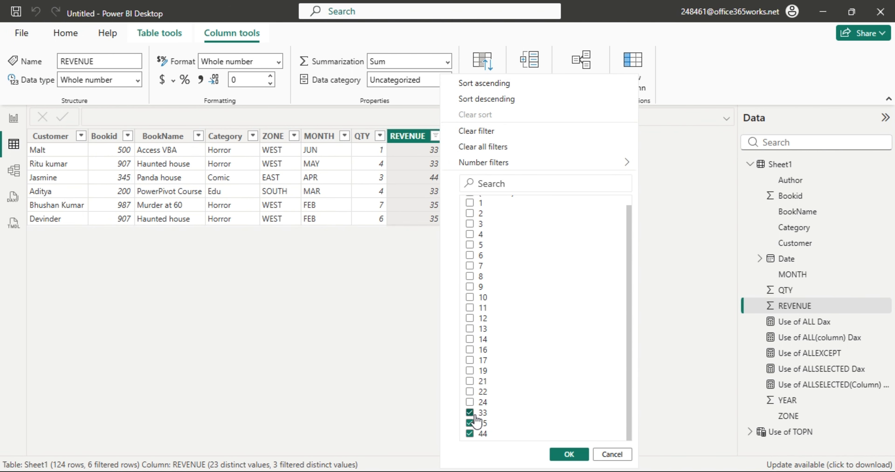
left_click(612, 455)
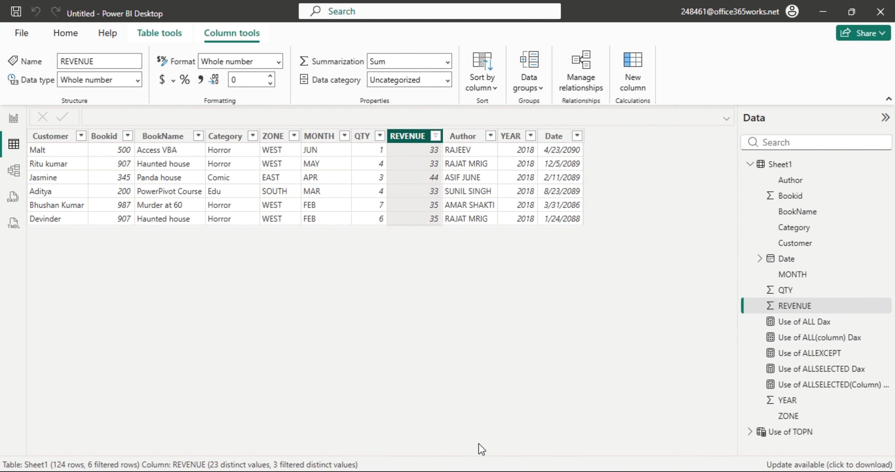
Change Use of TOPN to TOPN(3, Sheet1, Sheet1[REVENUE], ASC), returning 13 lowest-revenue rows.
left_click(795, 433)
left_click(297, 117)
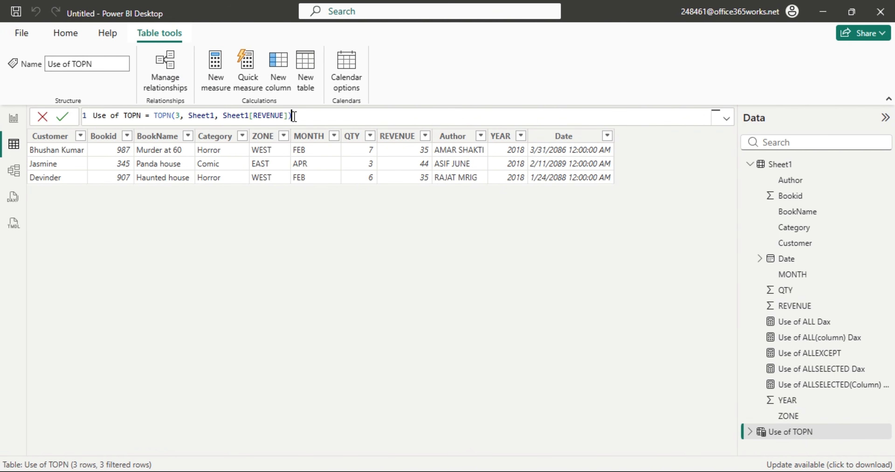
key("BackSpace")
type(",")
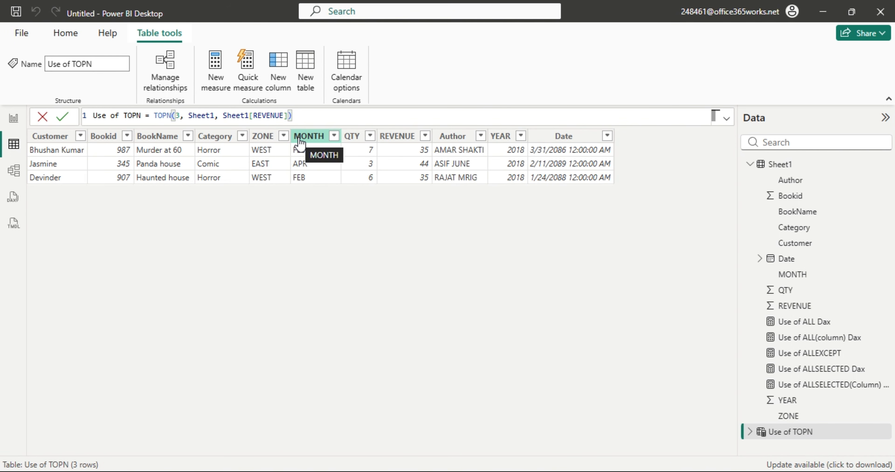
key("BackSpace")
type(",")
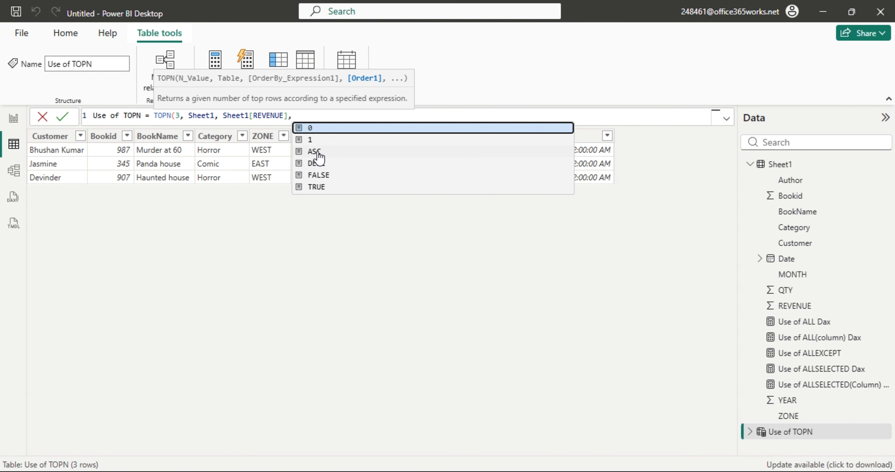
left_click(318, 152)
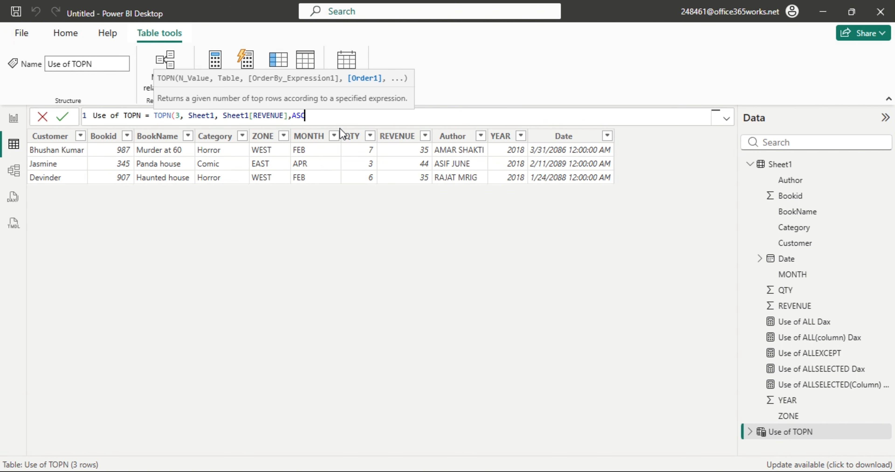
type(")")
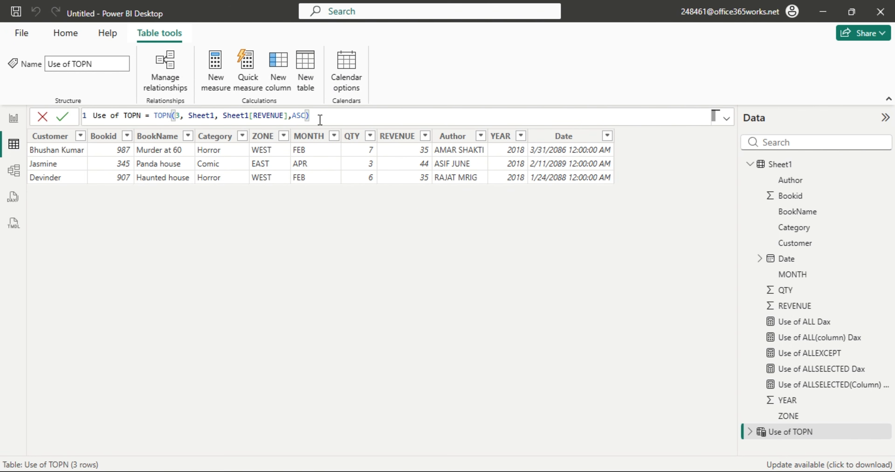
key("Return")
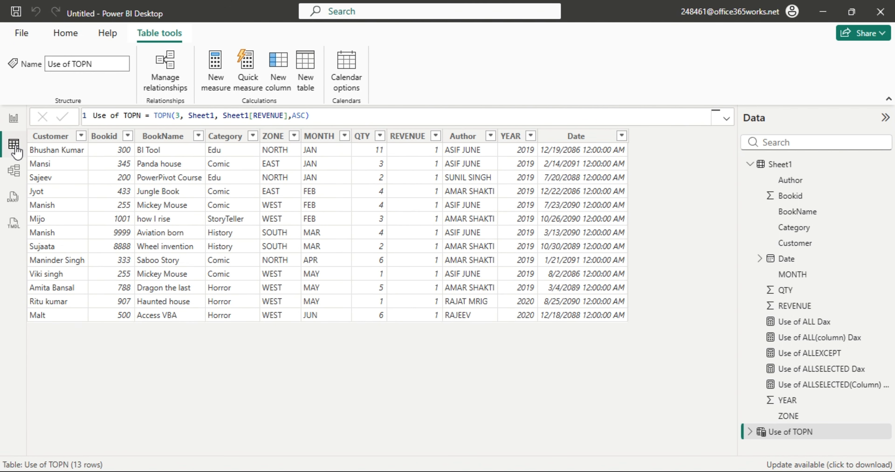
Filter Sheet1's REVENUE column to show only rows with value 1.
left_click(762, 165)
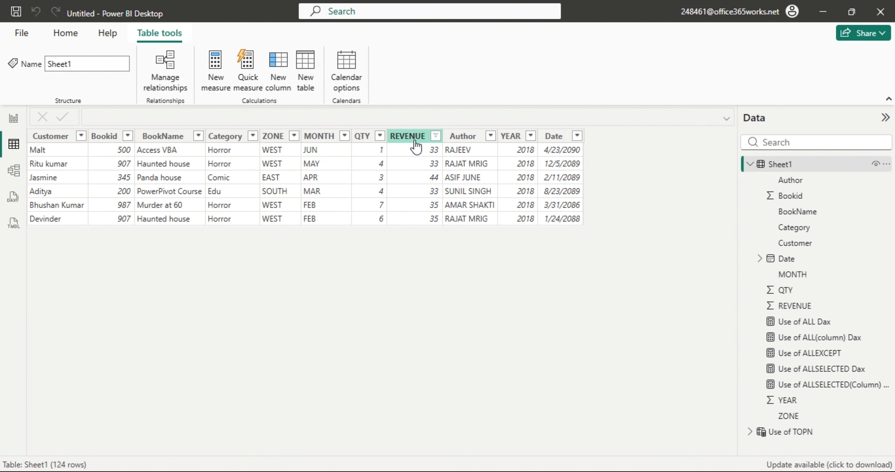
left_click(435, 135)
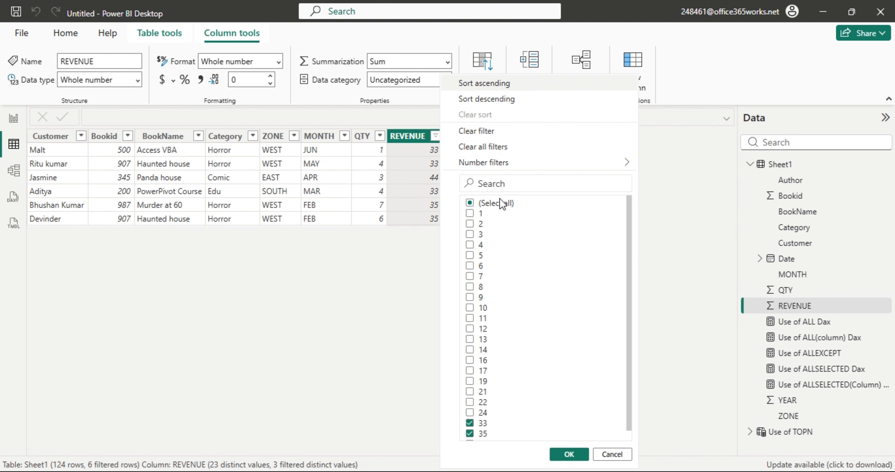
left_click(483, 147)
left_click(435, 136)
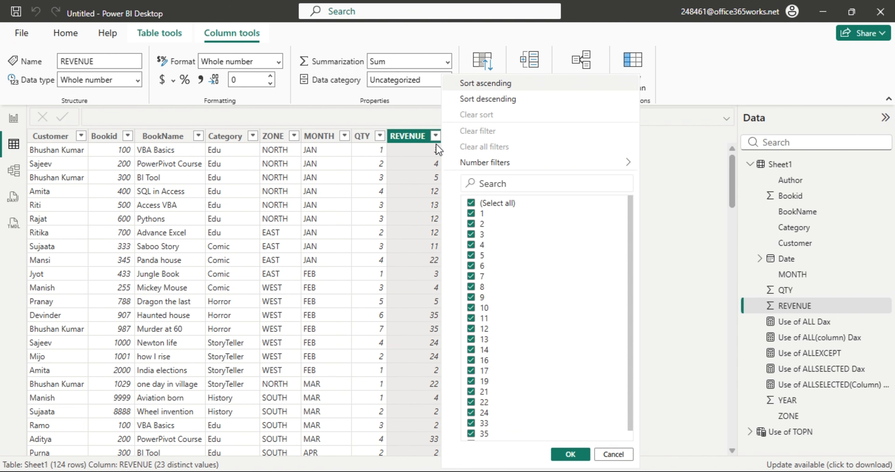
left_click(472, 202)
left_click(472, 213)
left_click(568, 451)
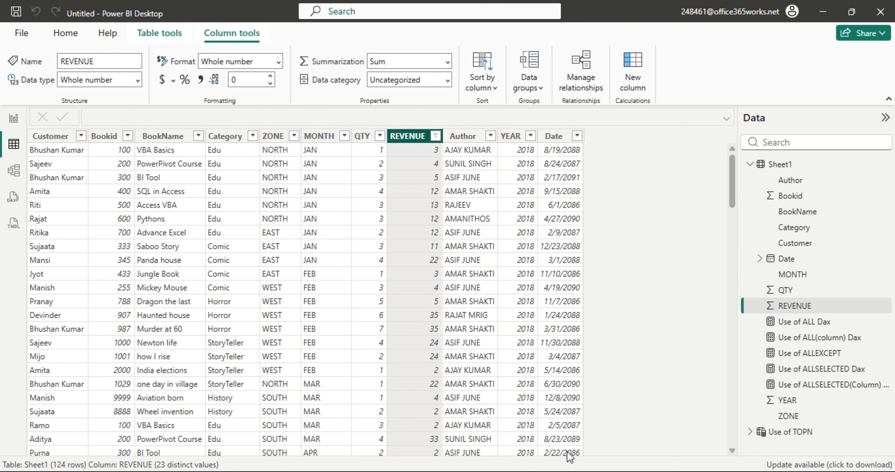
Widen the REVENUE filter to values 1, 2 and 3, then narrow it back to 1.
left_click(435, 136)
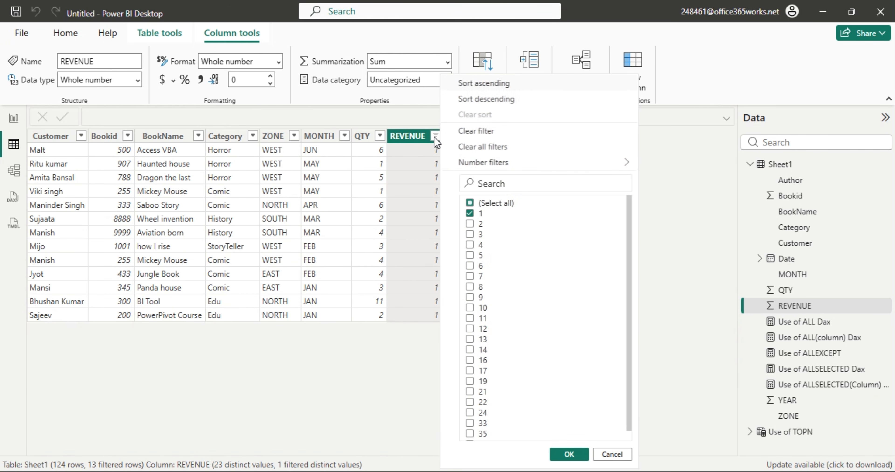
left_click(470, 224)
left_click(470, 234)
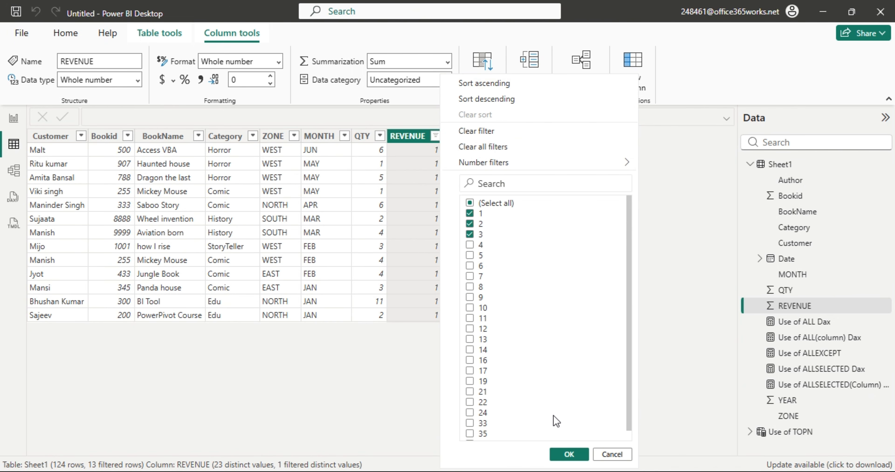
left_click(569, 455)
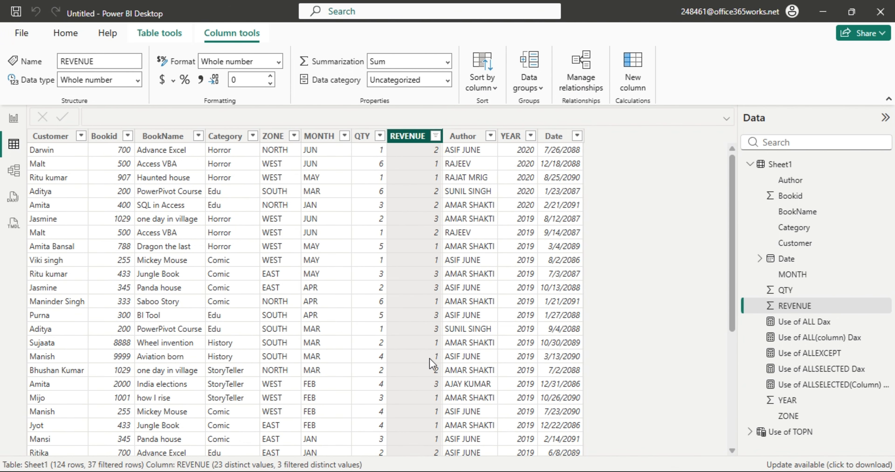
left_click(435, 135)
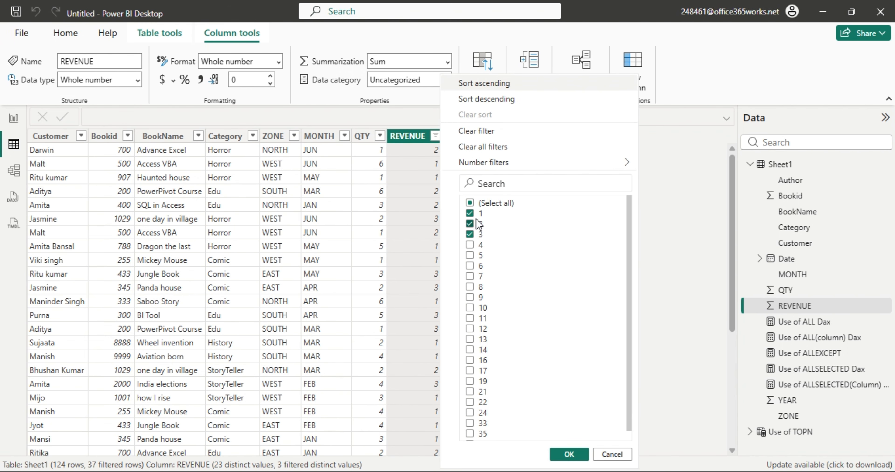
left_click(470, 203)
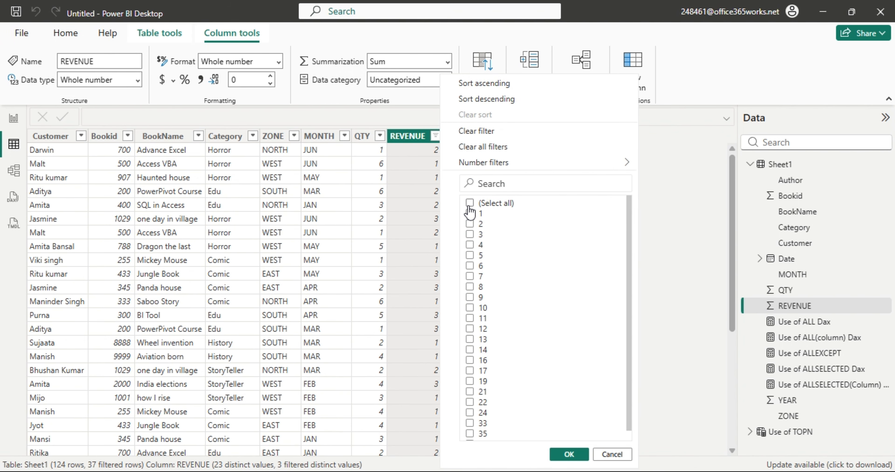
left_click(469, 214)
left_click(569, 455)
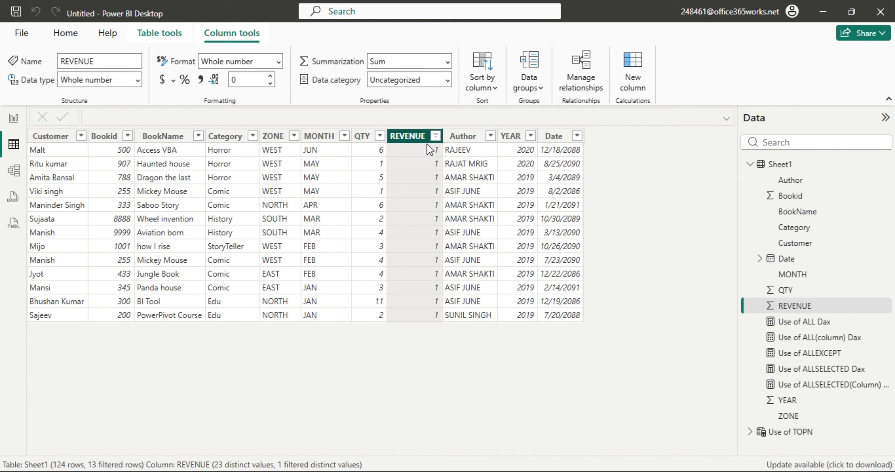
Clear all filters from the REVENUE column so all 124 rows show again.
left_click(436, 135)
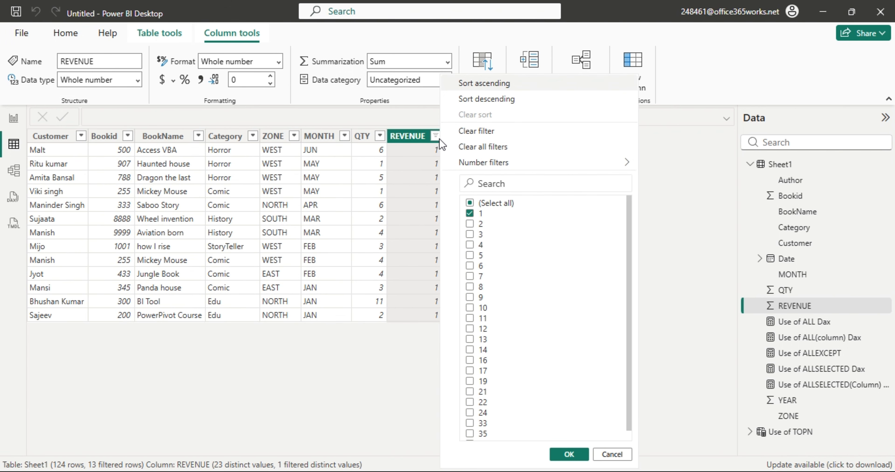
left_click(390, 242)
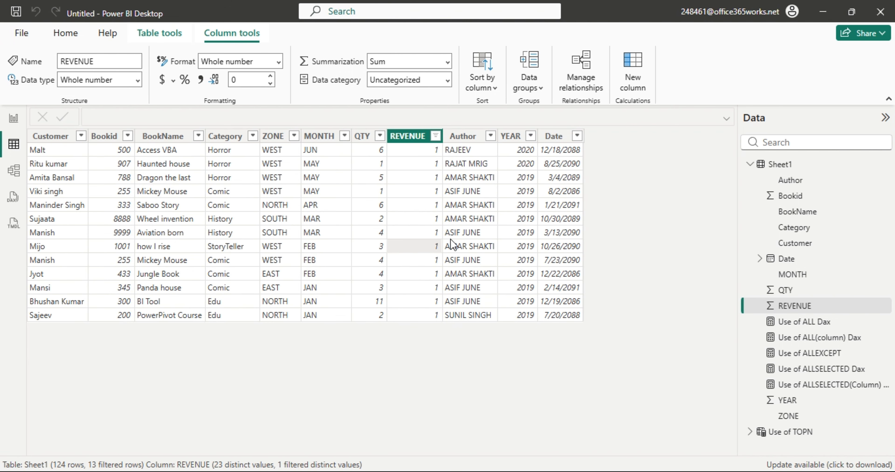
left_click(436, 136)
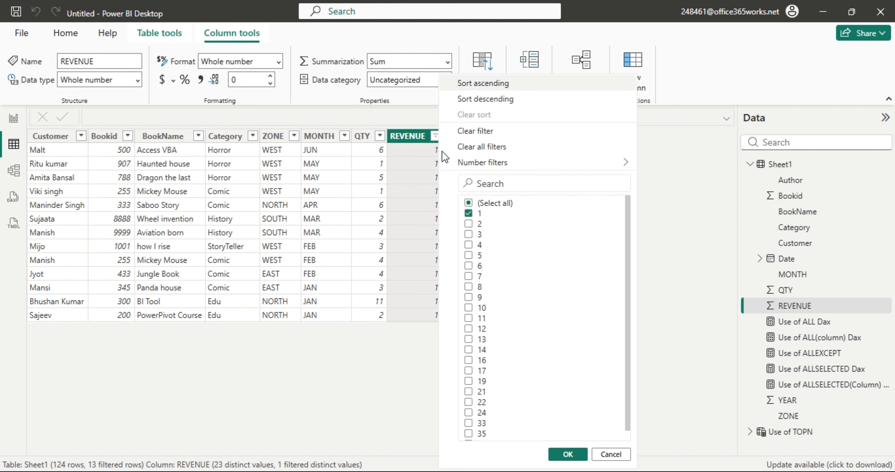
left_click(485, 149)
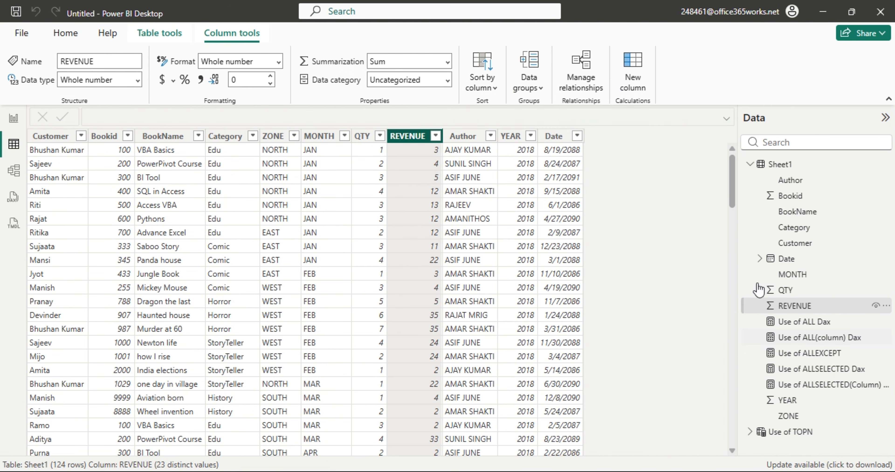
Open Use of TOPN and delete ', ASC)' so the formula ends at Sheet1[REVENUE].
left_click(751, 165)
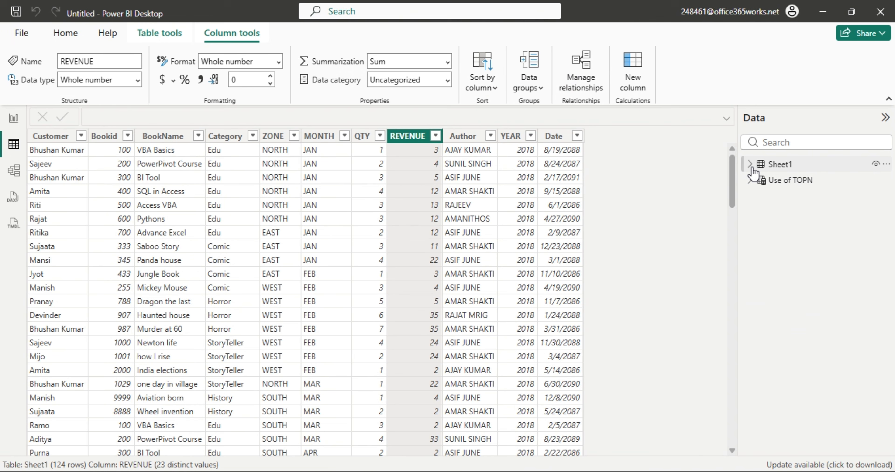
left_click(775, 184)
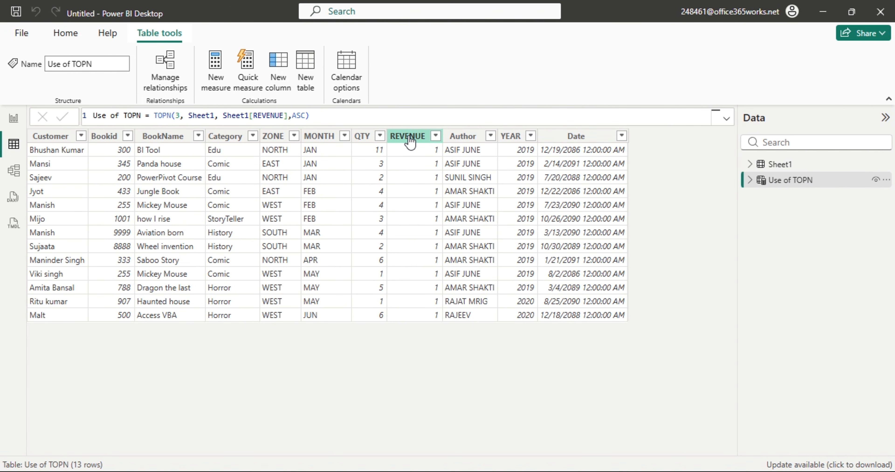
left_click(775, 188)
double_click(296, 116)
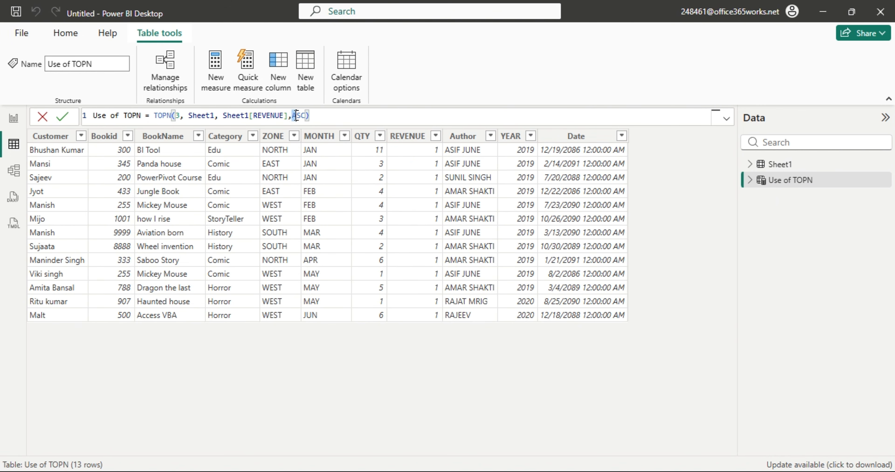
left_click_drag(296, 115, 319, 118)
left_click(438, 363)
left_click(310, 116)
key("BackSpace")
key("BackSpace")
key("BackSpace")
key("BackSpace")
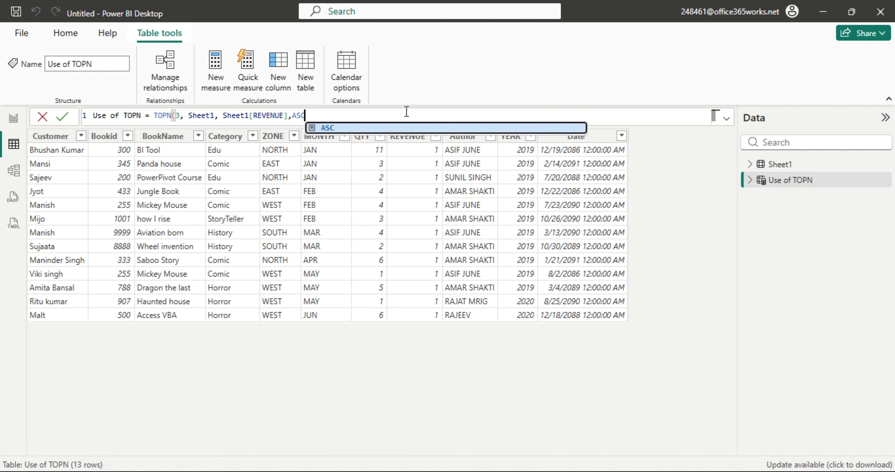
key("BackSpace")
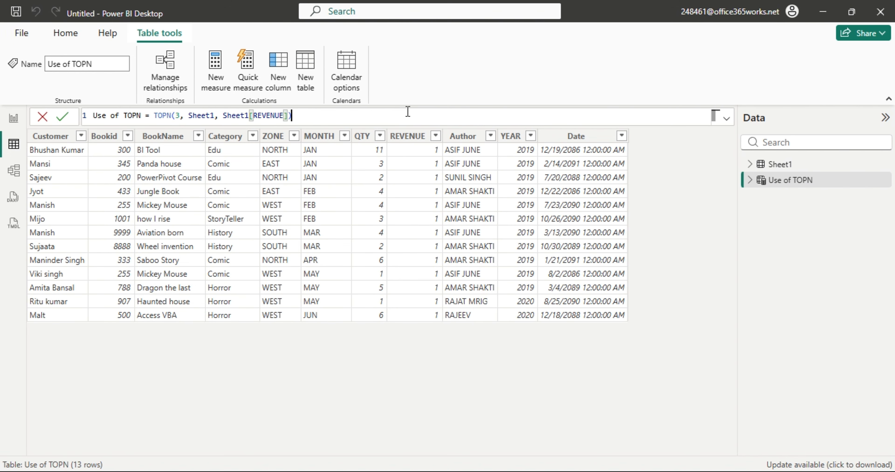
Close the formula bracket and change the TOPN count from 3 to 2.
type(")")
double_click(177, 116)
type("2")
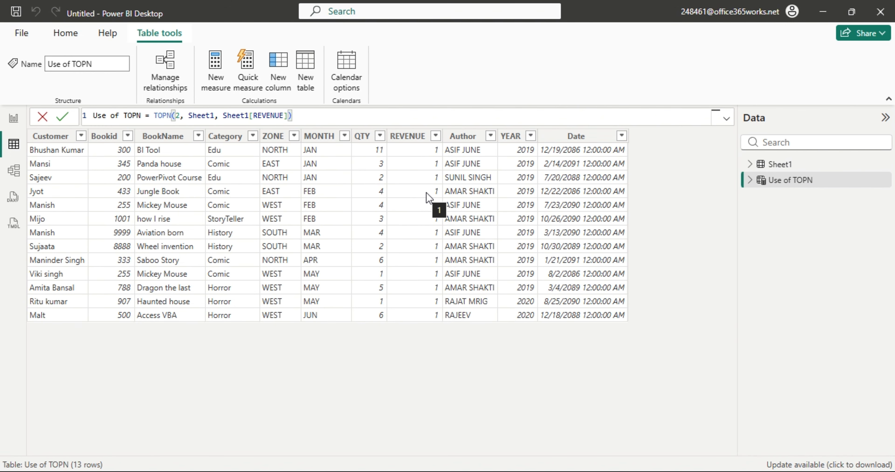
key("Return")
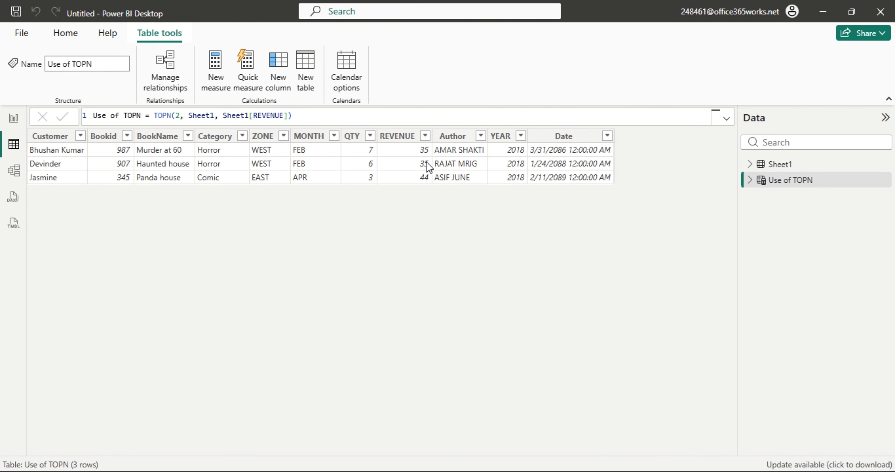
Change the TOPN count to 4, returning six rows with REVENUE 33, 44 and 35.
left_click(176, 116)
type("4")
key("Return")
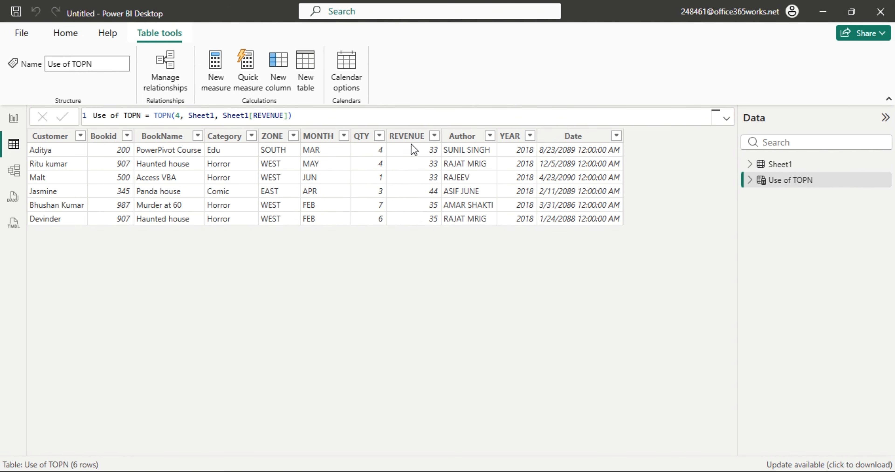
Append ASC to TOPN(4, Sheet1, Sheet1[REVENUE]) so it returns the REVENUE 1 rows.
left_click(292, 115)
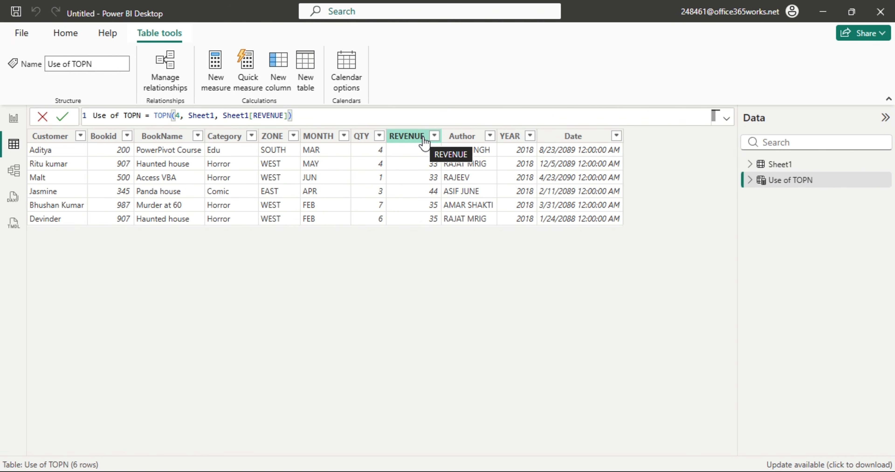
key("BackSpace")
type(",")
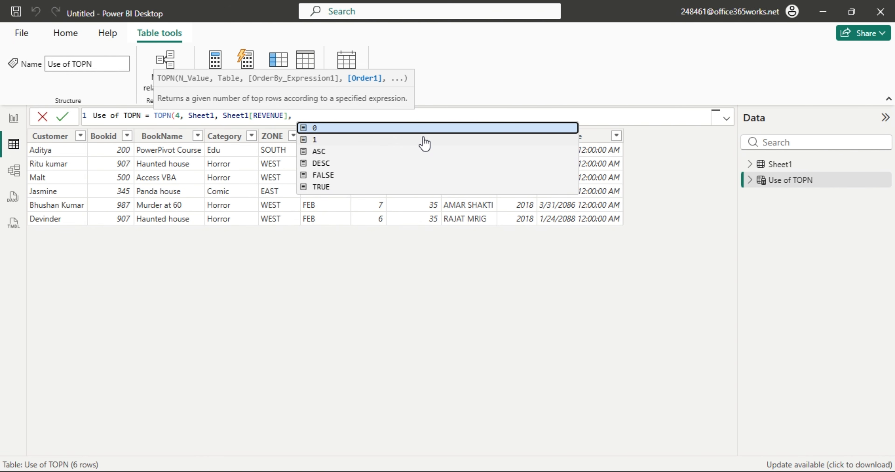
key("Down")
key("Down")
key("Tab")
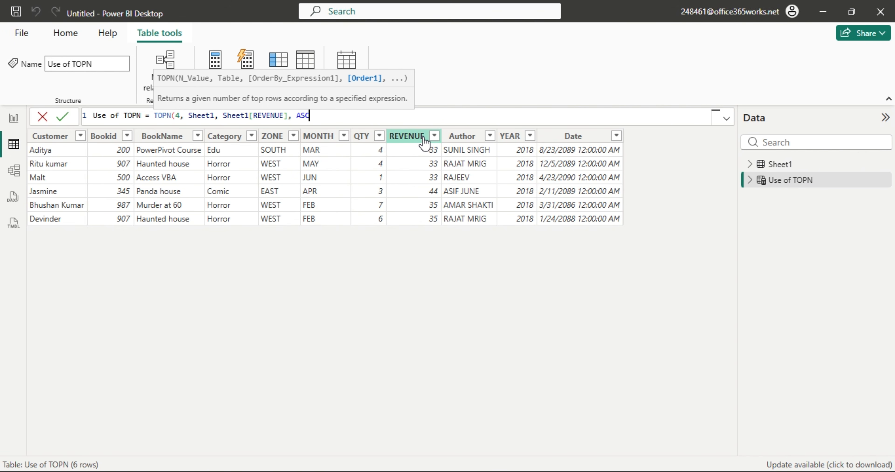
type(")")
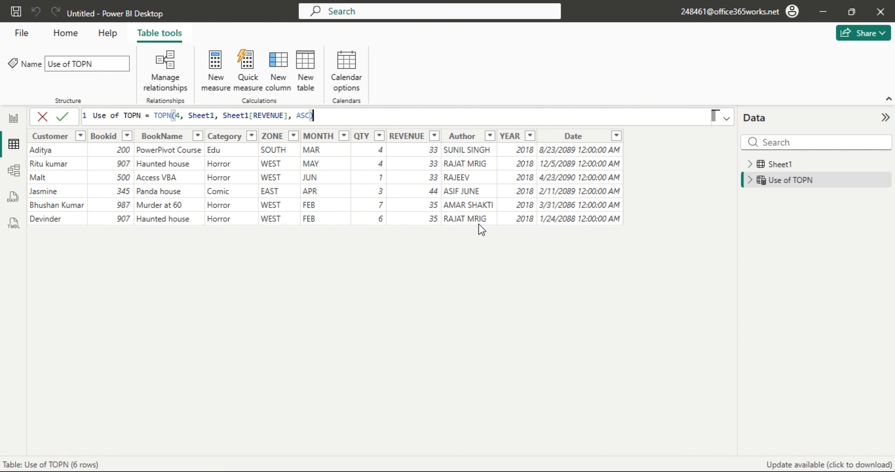
key("Return")
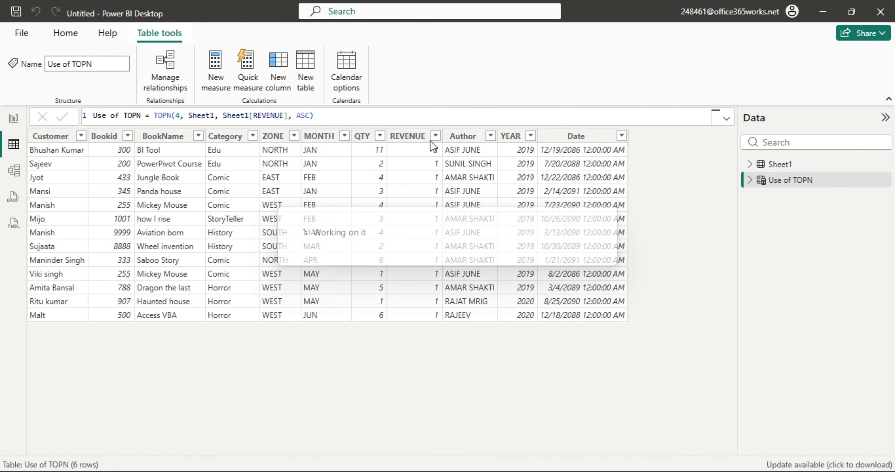
Filter Sheet1's REVENUE column to value 1 only, leaving 13 rows.
left_click(788, 164)
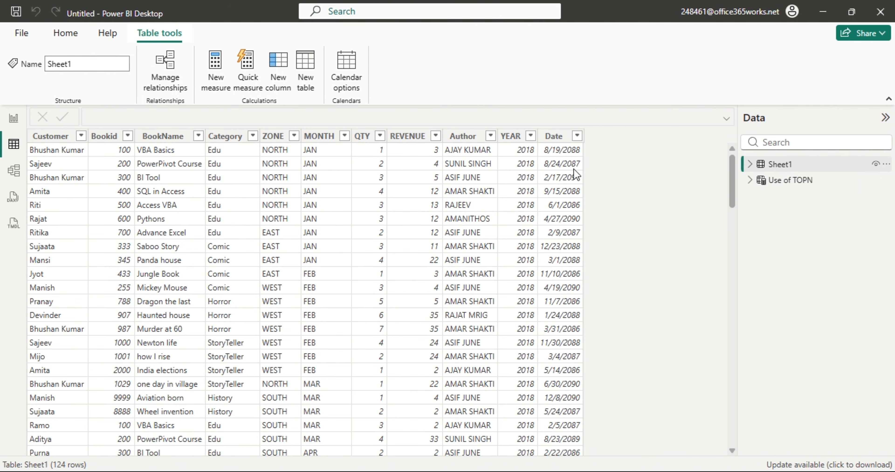
left_click(414, 136)
left_click(436, 135)
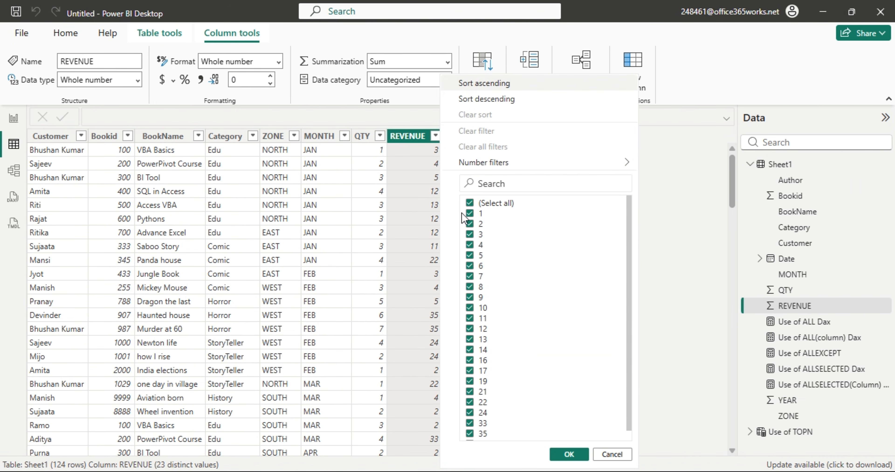
left_click(470, 203)
left_click(470, 214)
left_click(470, 223)
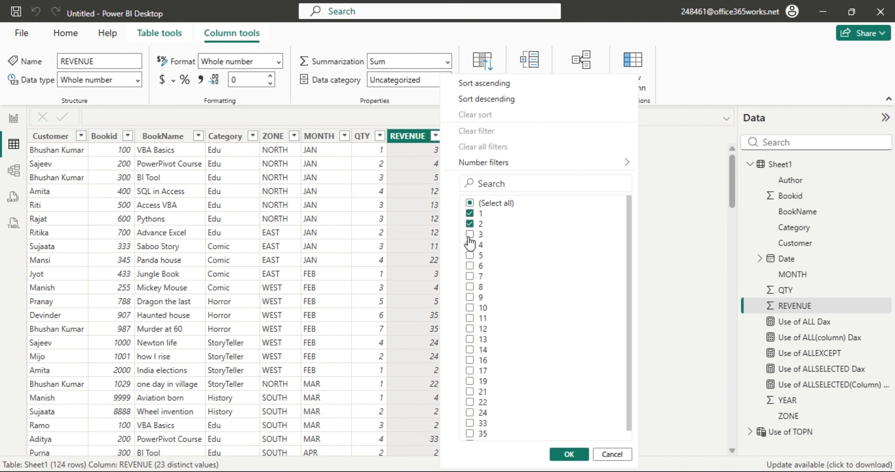
left_click(470, 234)
left_click(469, 245)
left_click(480, 225)
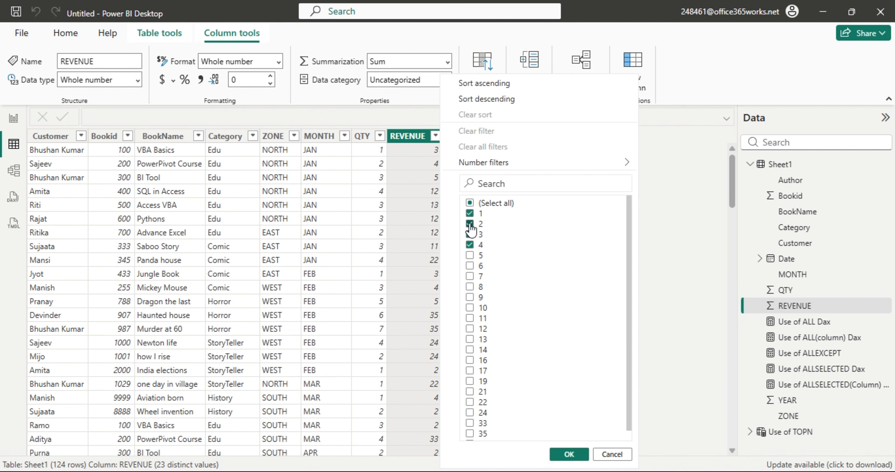
left_click(470, 245)
left_click(569, 455)
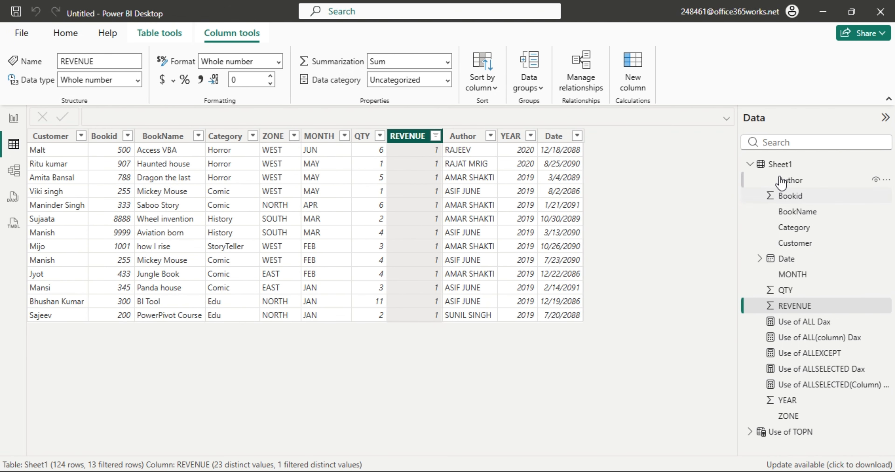
left_click(751, 165)
Open Use of TOPN and select its Author column to compare the 13 REVENUE 1 rows.
left_click(775, 181)
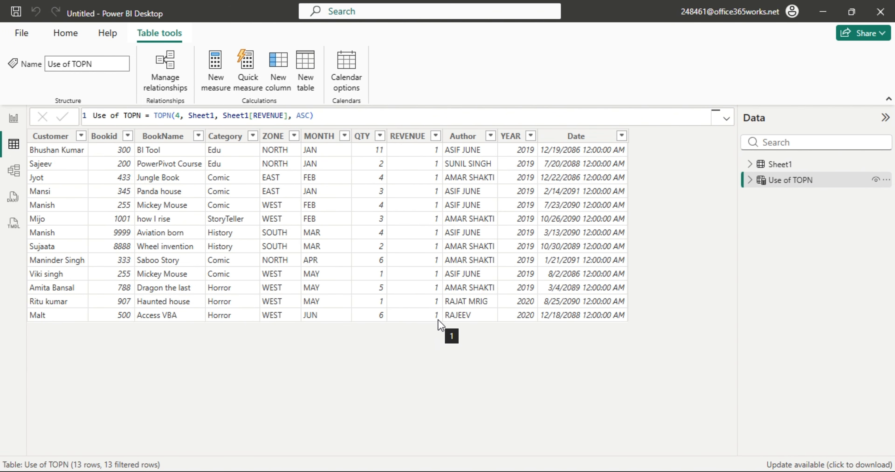
left_click(493, 290)
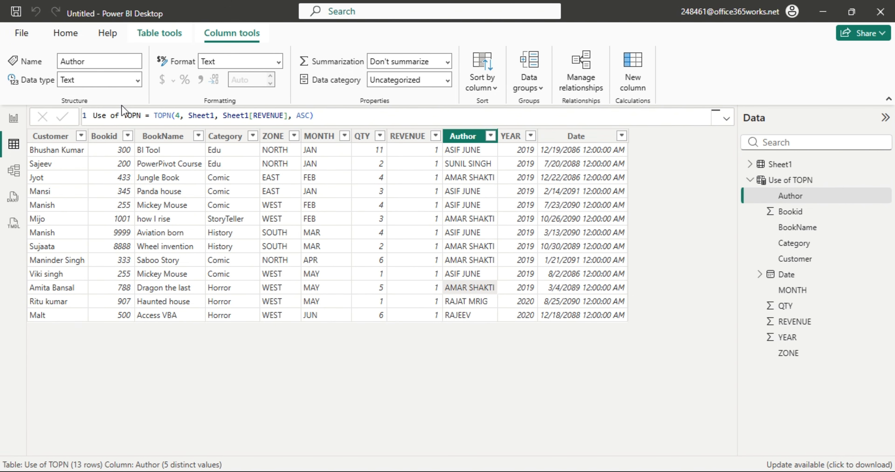
Change the TOPN count from 4 to 14, returning 27 rows.
left_click(175, 116)
type("1")
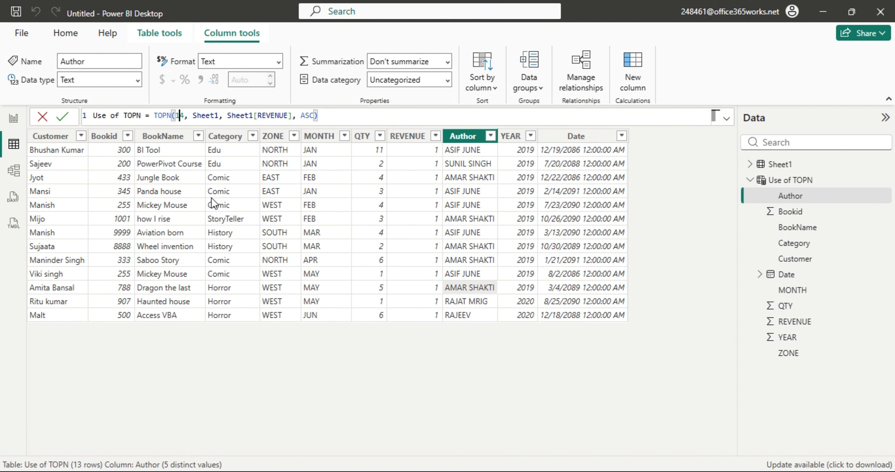
key("Return")
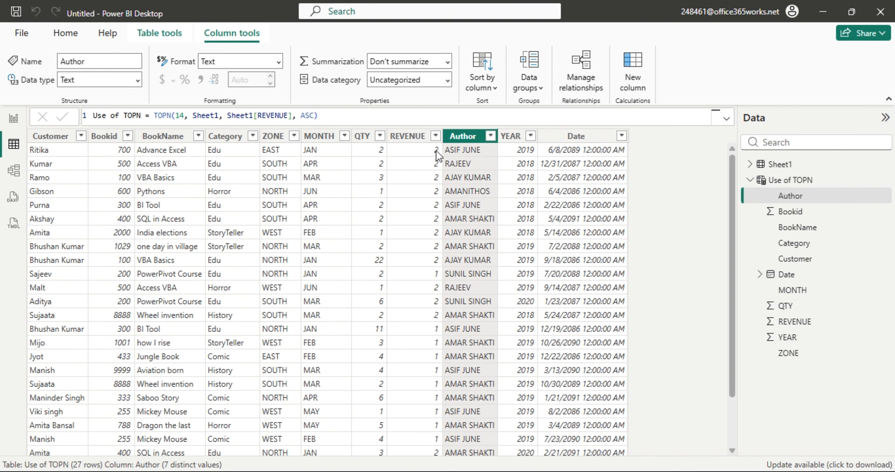
Filter Use of TOPN's REVENUE to 2, then to 1, then clear the filter.
left_click(439, 139)
left_click(436, 136)
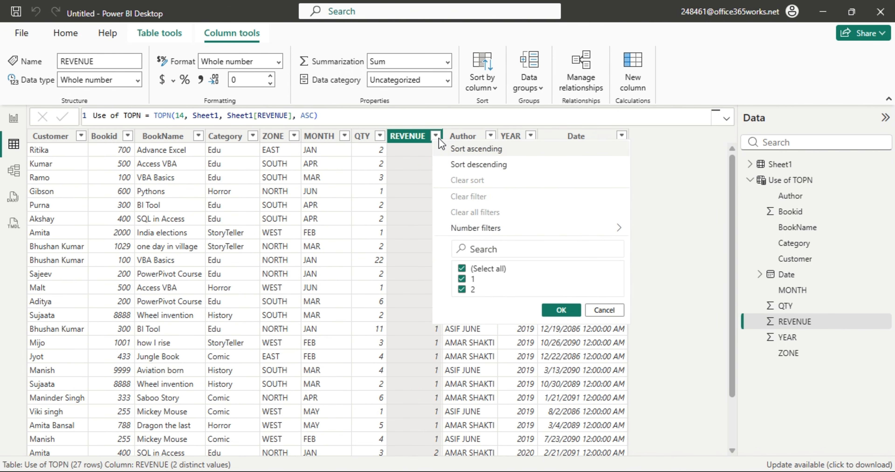
left_click(462, 279)
left_click(561, 310)
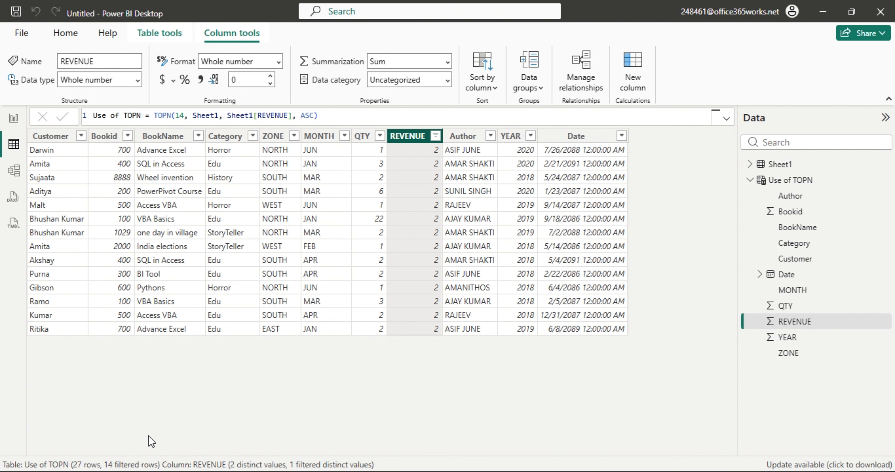
left_click(436, 136)
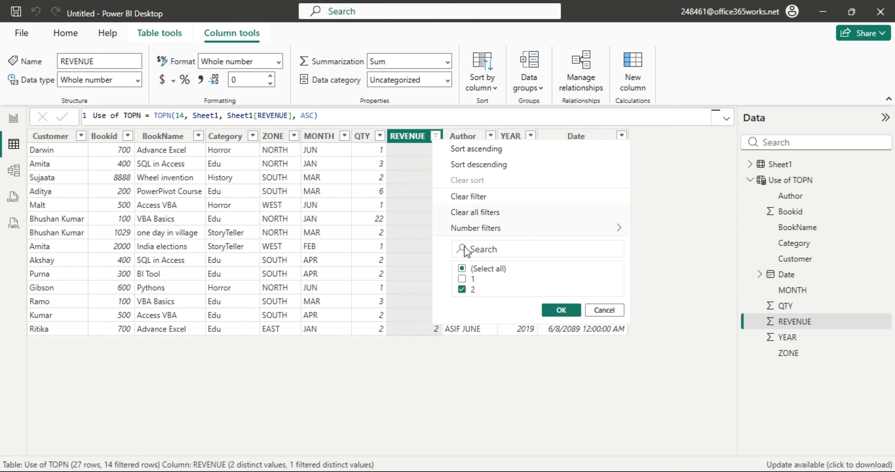
left_click(462, 289)
left_click(561, 310)
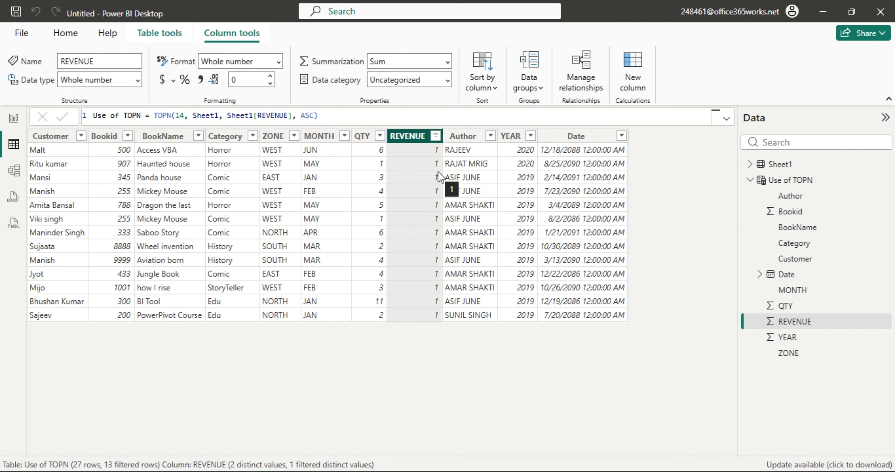
left_click(437, 136)
left_click(489, 212)
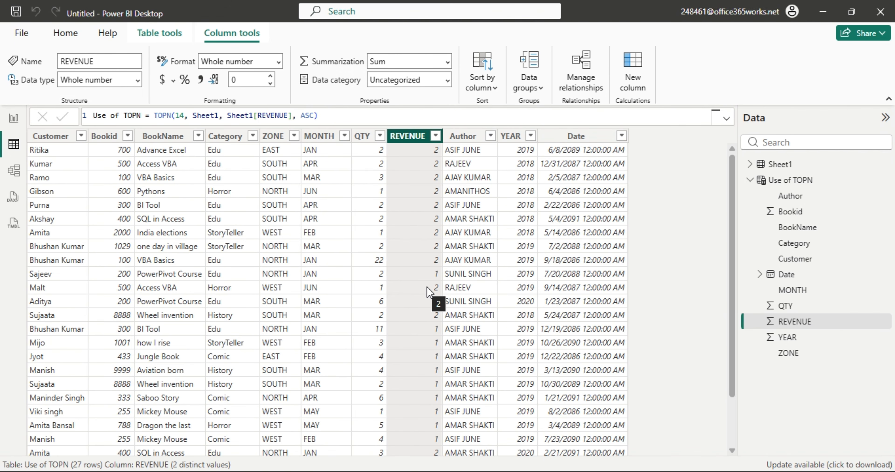
Remove ASC so the formula reads TOPN(14, Sheet1, Sheet1[REVENUE]), returning 17 highest-revenue rows.
double_click(309, 116)
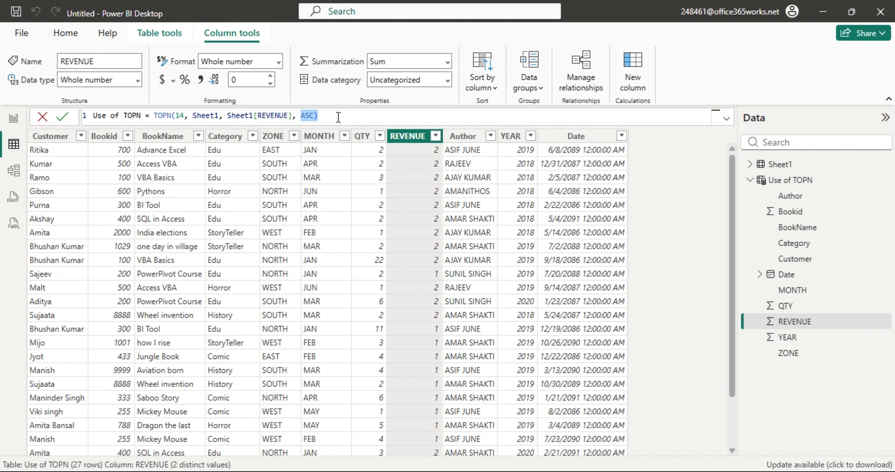
left_click(385, 118)
key("BackSpace")
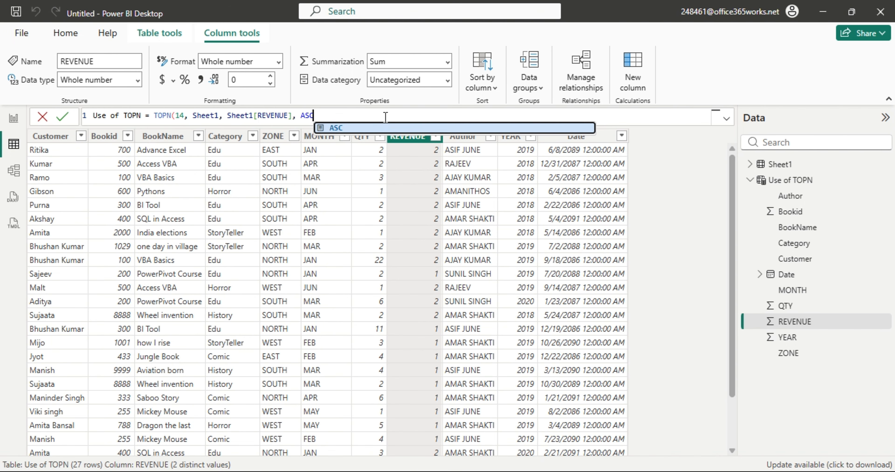
type(",")
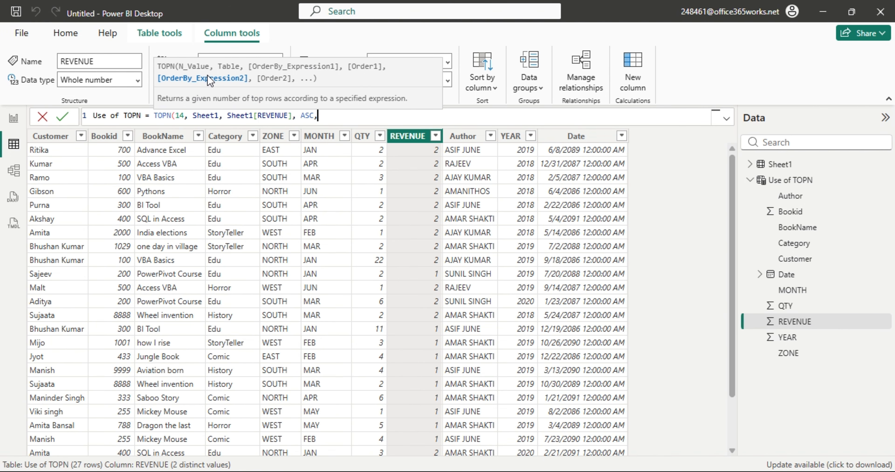
left_click_drag(237, 115, 287, 118)
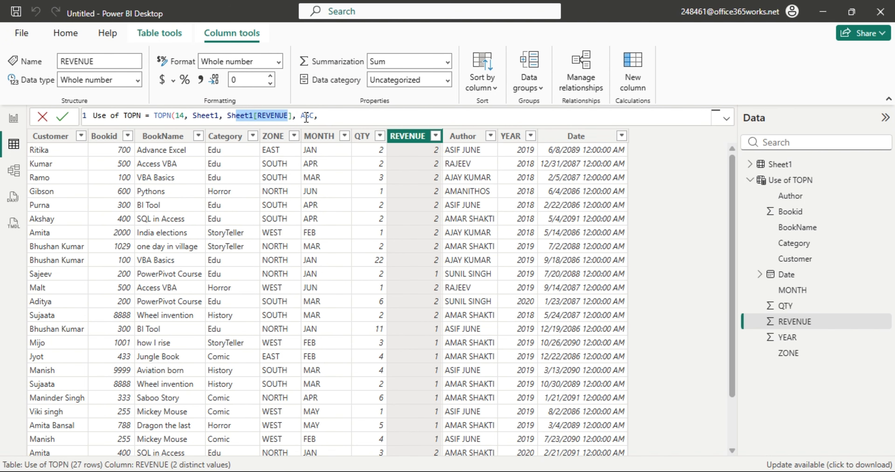
left_click_drag(300, 116, 314, 116)
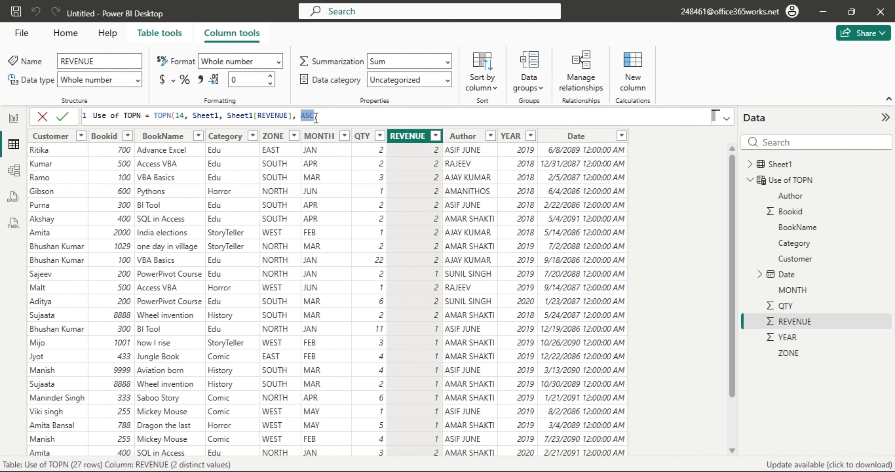
left_click(318, 116)
type(",")
key("BackSpace")
key("BackSpace")
key("BackSpace")
key("BackSpace")
key("BackSpace")
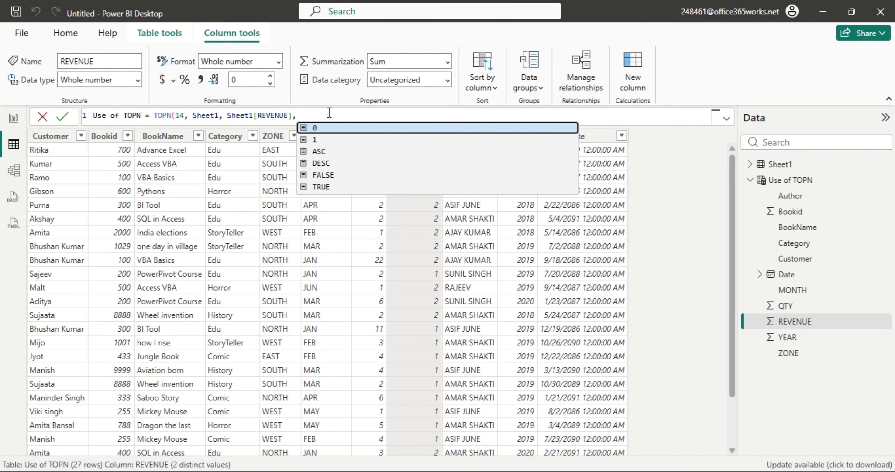
key("BackSpace")
type(")")
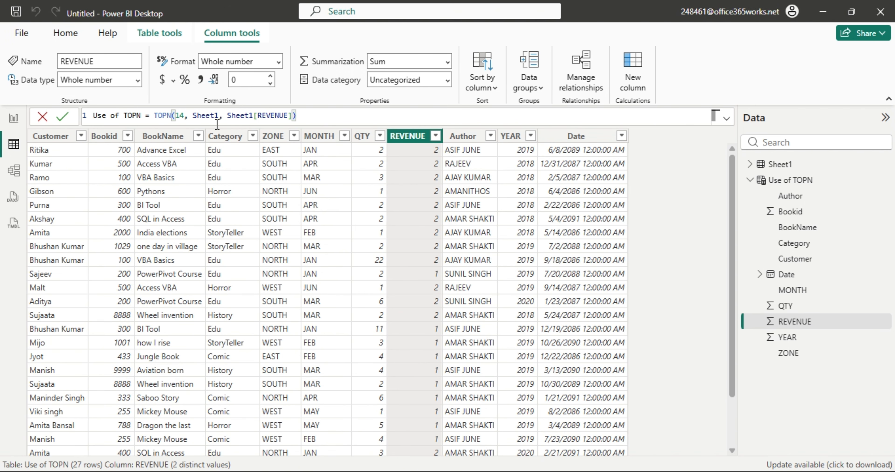
left_click_drag(219, 117, 195, 118)
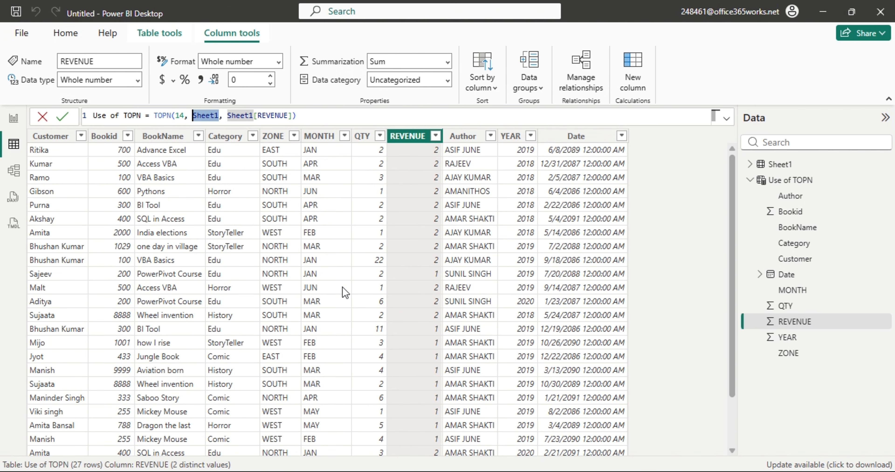
left_click(508, 159)
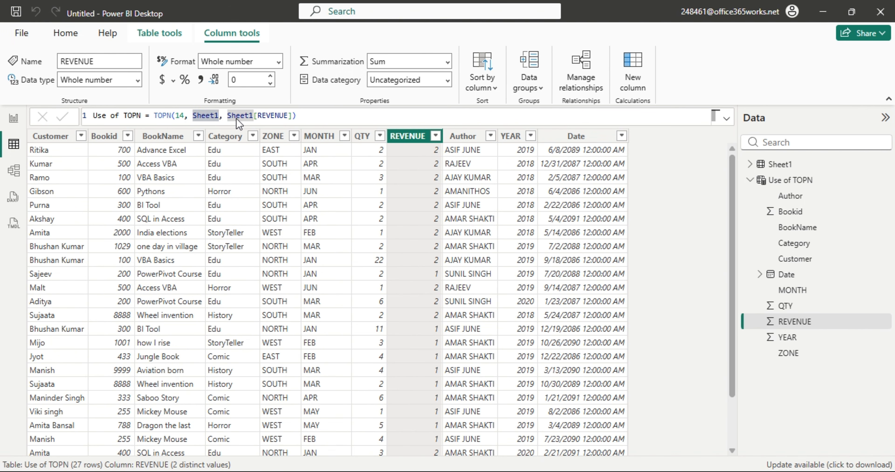
left_click(219, 116)
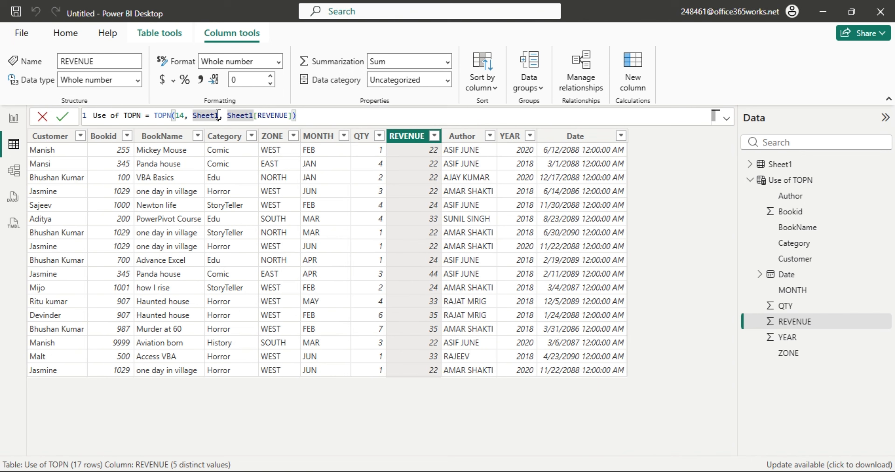
Add ', ASC' back before the closing bracket, returning 27 rows with REVENUE 1 and 2.
double_click(219, 116)
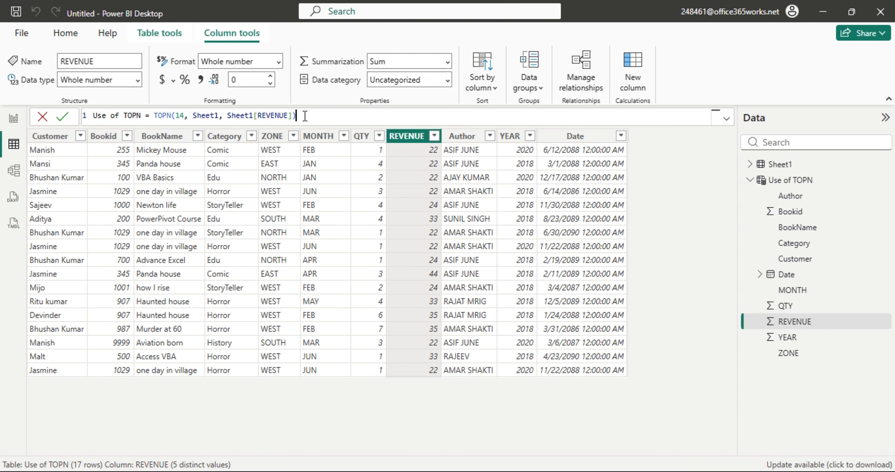
left_click_drag(301, 116, 93, 116)
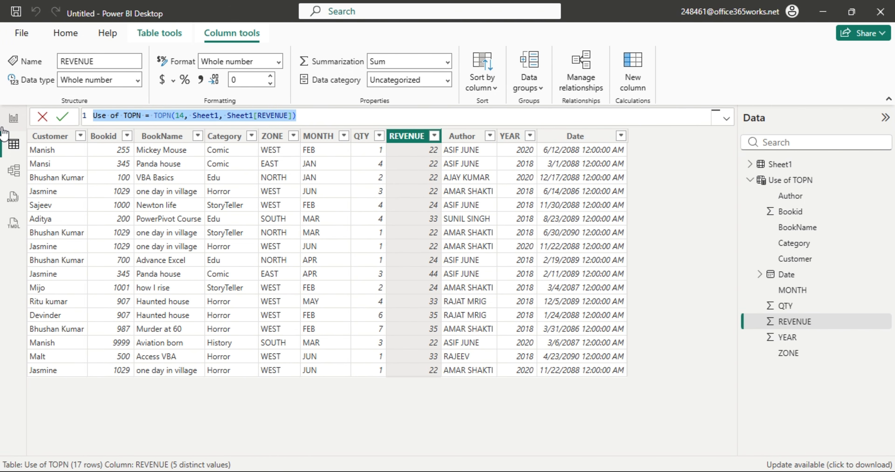
left_click(293, 115)
type(", ASC")
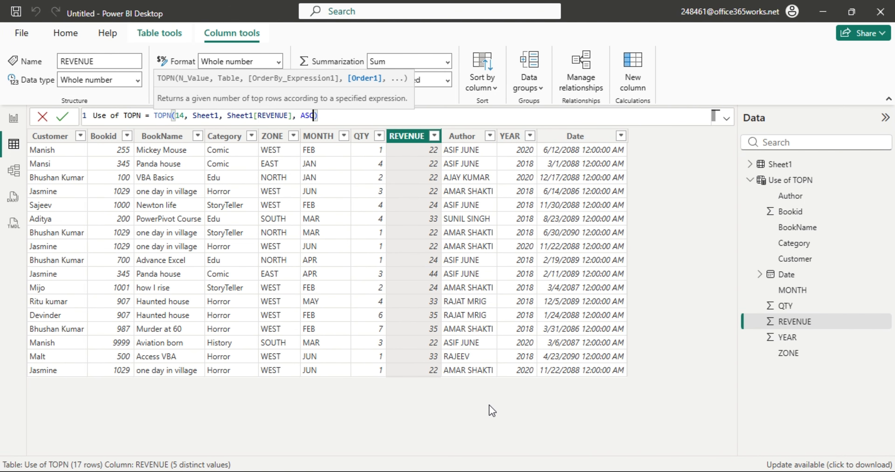
key("Return")
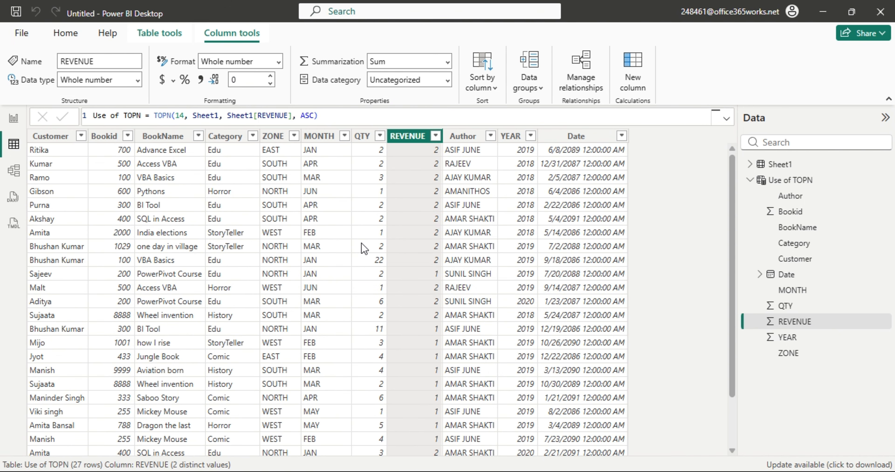
Change the Use of TOPN row count from 14 to 3, leaving 13 tied rows with REVENUE 1, and select the formula.
left_click(180, 115)
left_click_drag(182, 116, 176, 115)
key("Delete")
key("Delete")
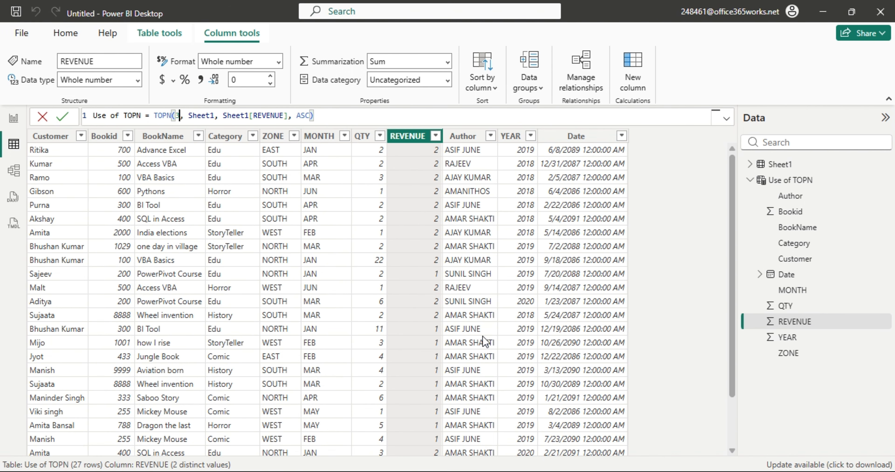
key("Return")
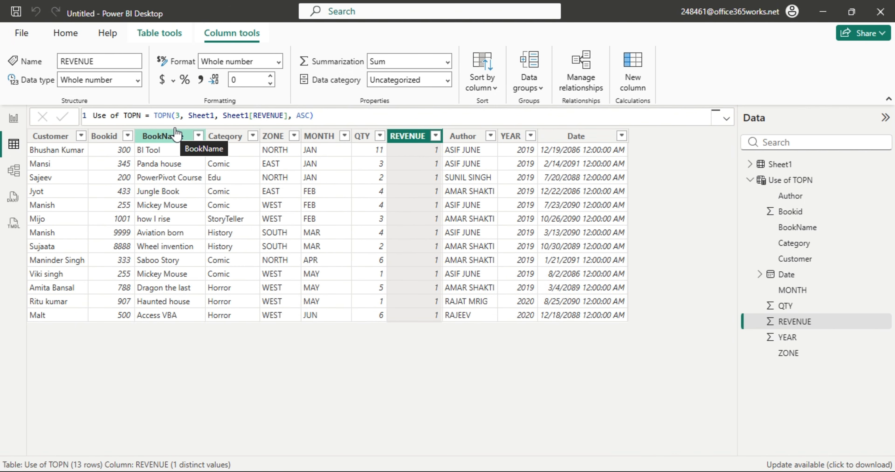
left_click_drag(314, 116, 93, 116)
key("ctrl+c")
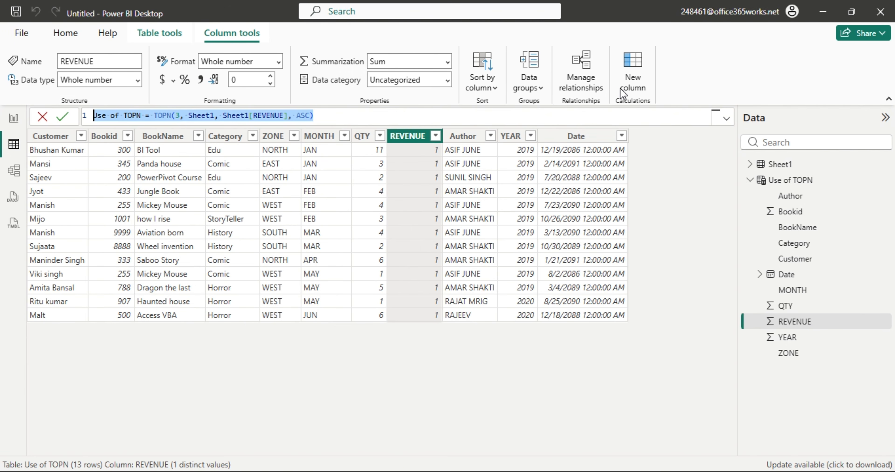
left_click(137, 34)
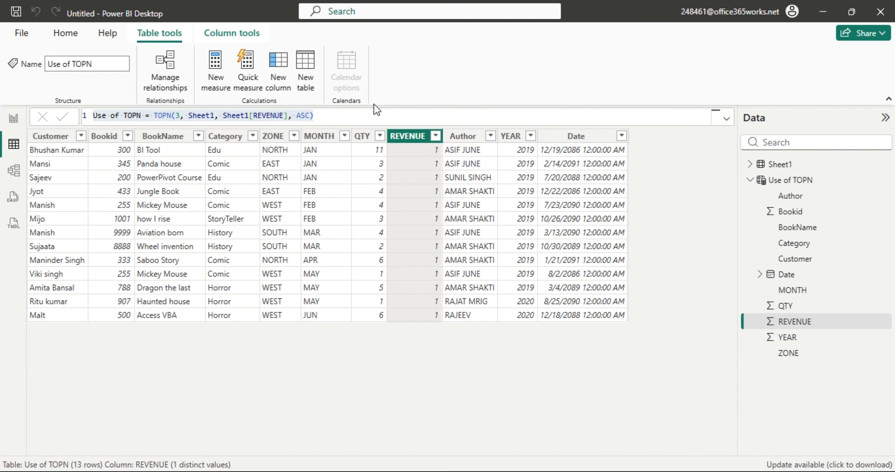
Create a new table from the pasted TOPN formula and name it 'Use of TOPN with Distinct'.
left_click(305, 83)
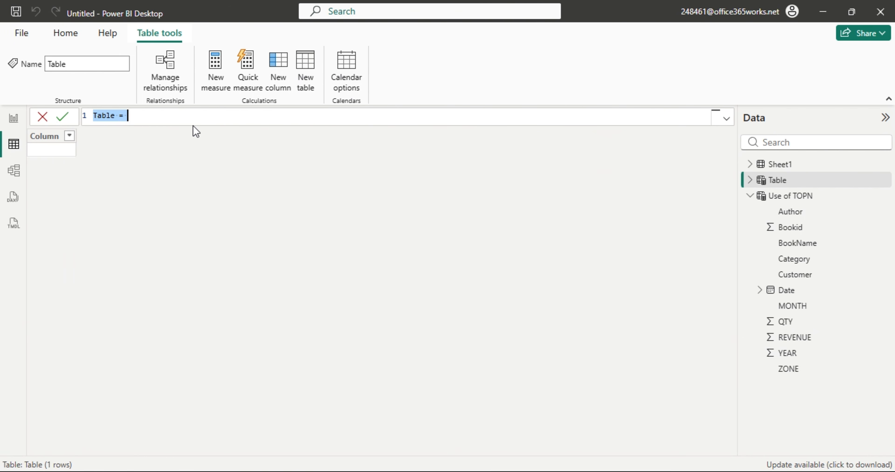
key("ctrl+v")
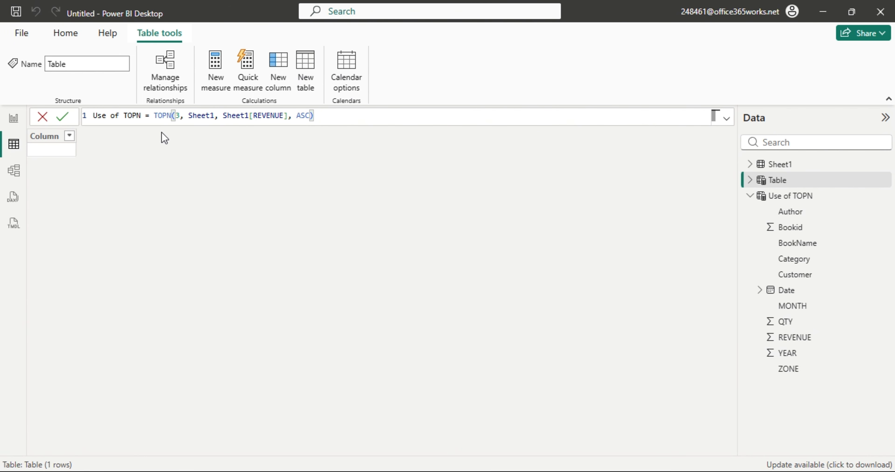
left_click(142, 115)
type("with")
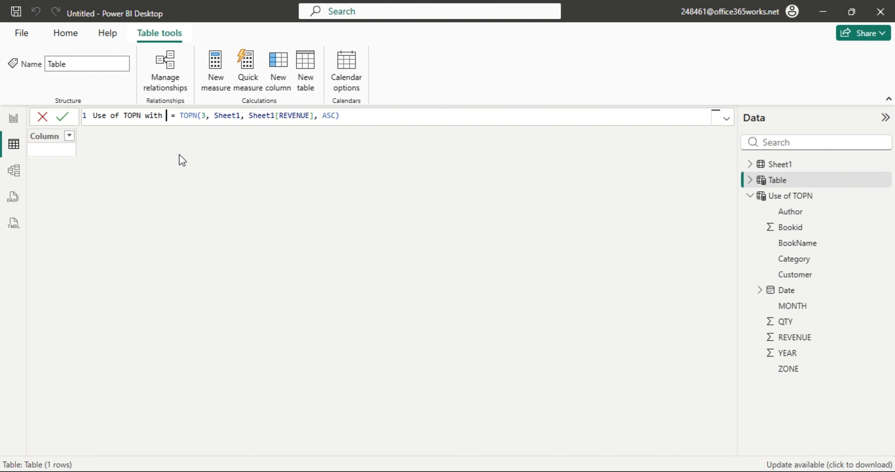
type(" Distic")
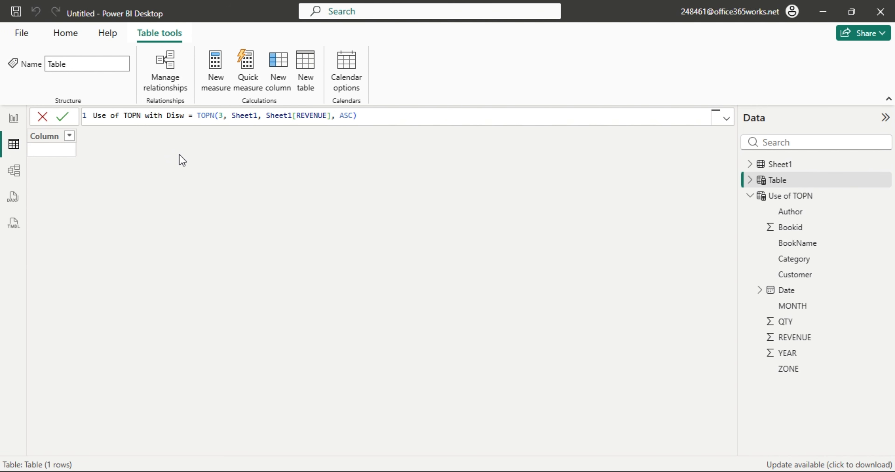
type("t")
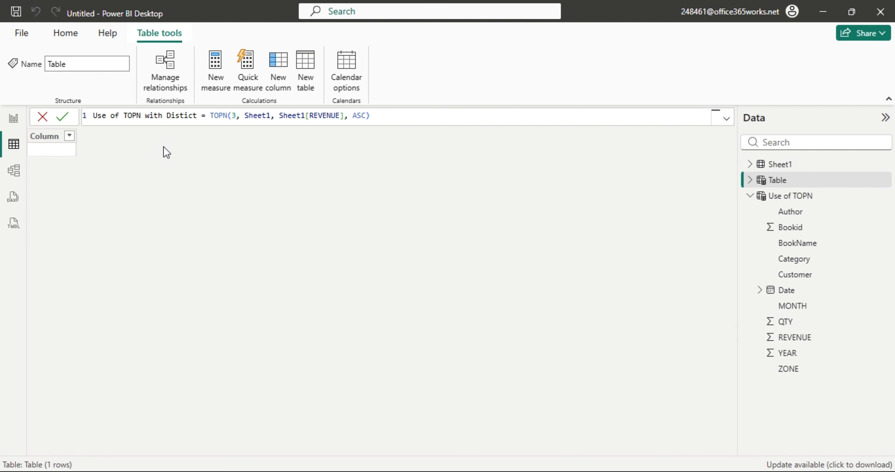
key("Left")
key("Left")
type("n")
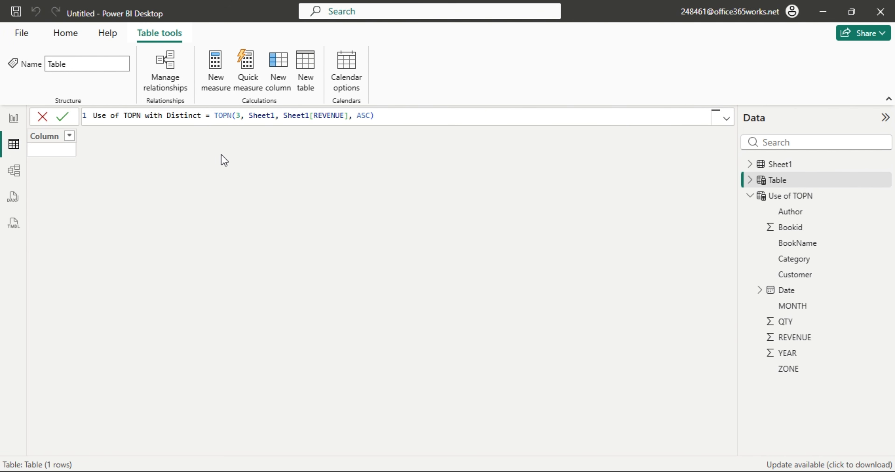
Wrap the Sheet1 argument in DISTINCT() and commit TOPN(3, DISTINCT(Sheet1), Sheet1[REVENUE], ASC).
left_click_drag(275, 115, 250, 116)
left_click(250, 116)
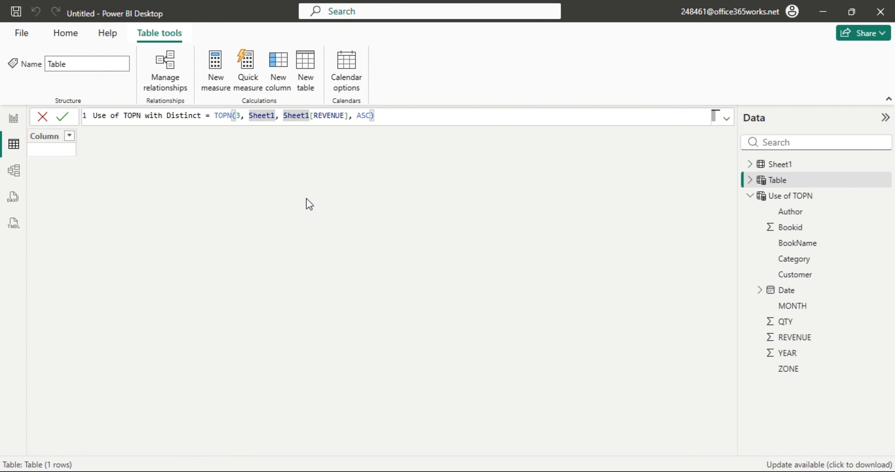
type("di")
key("Tab")
key("Right")
key("Right")
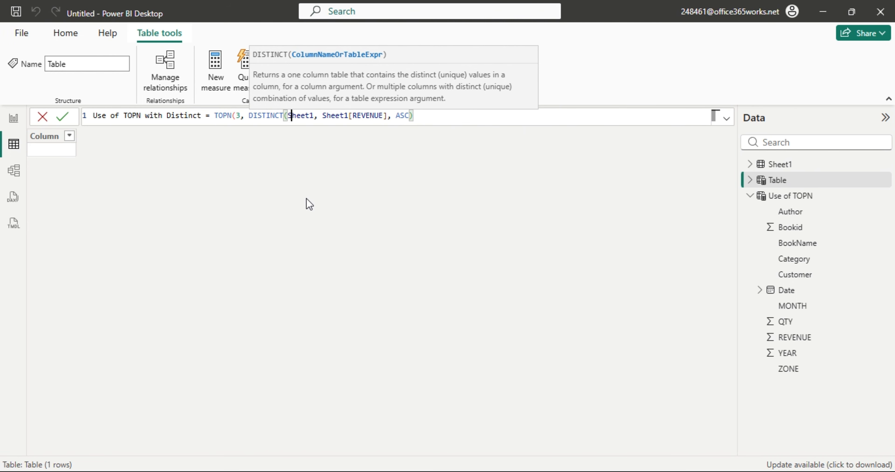
key("Right")
key("Right")
key("Right")
key("Right")
type(")")
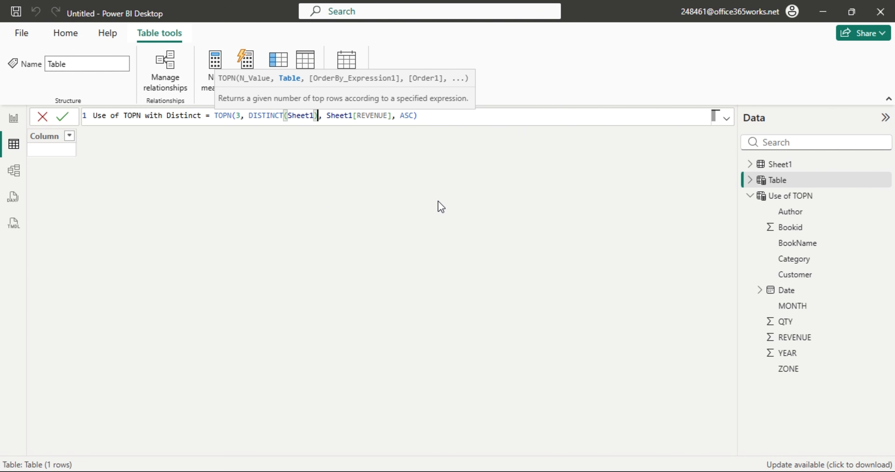
key("Return")
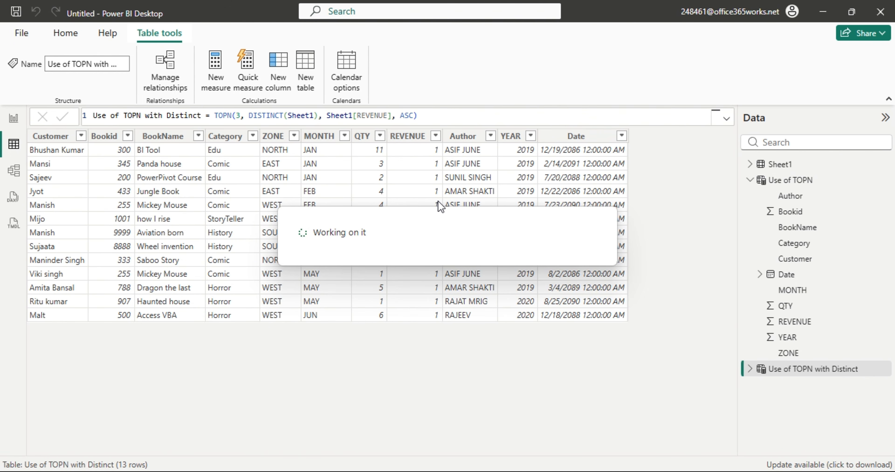
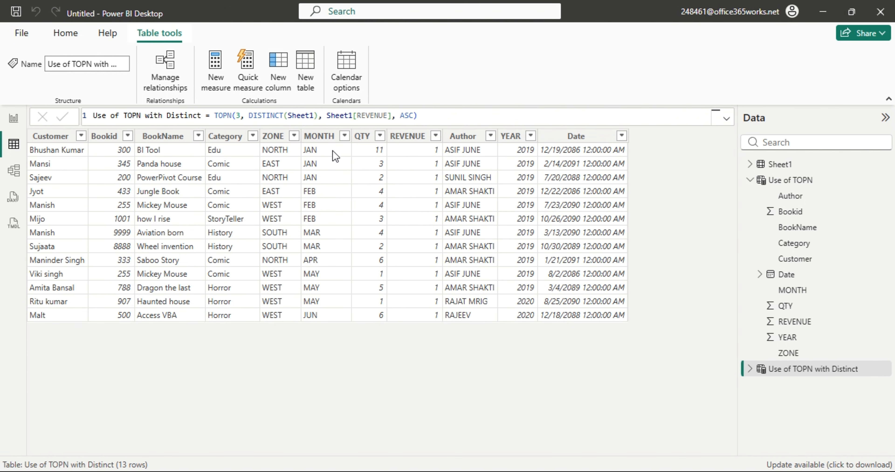
Change DISTINCT(Sheet1) to DISTINCT(Sheet1[REVENUE]) so the table lists only 3, 1 and 2.
left_click(314, 115)
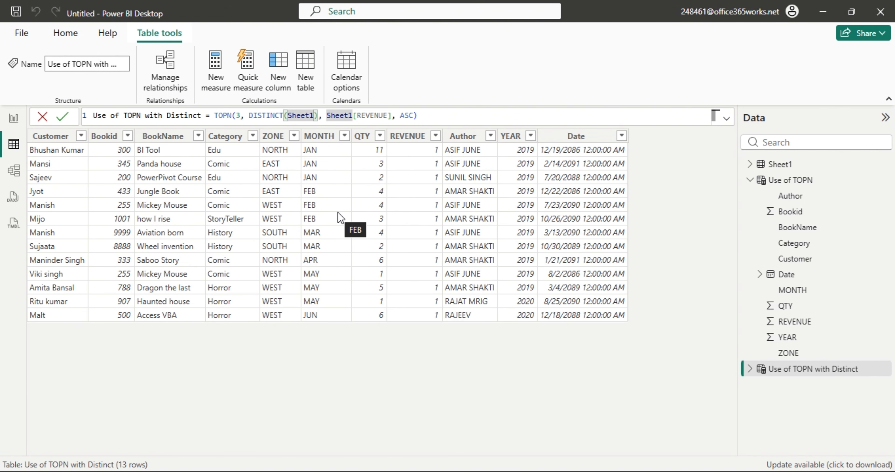
type("[")
key("Down")
key("Down")
key("Down")
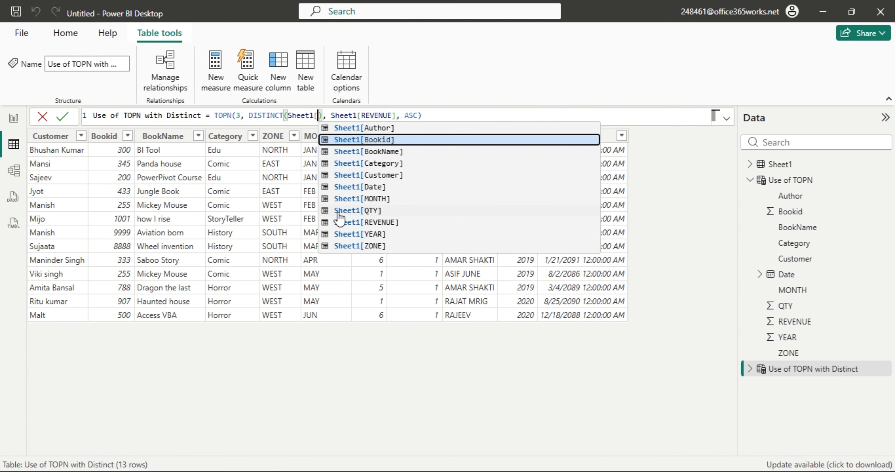
key("Down")
key("Down")
key("Down")
key("Down")
key("Down")
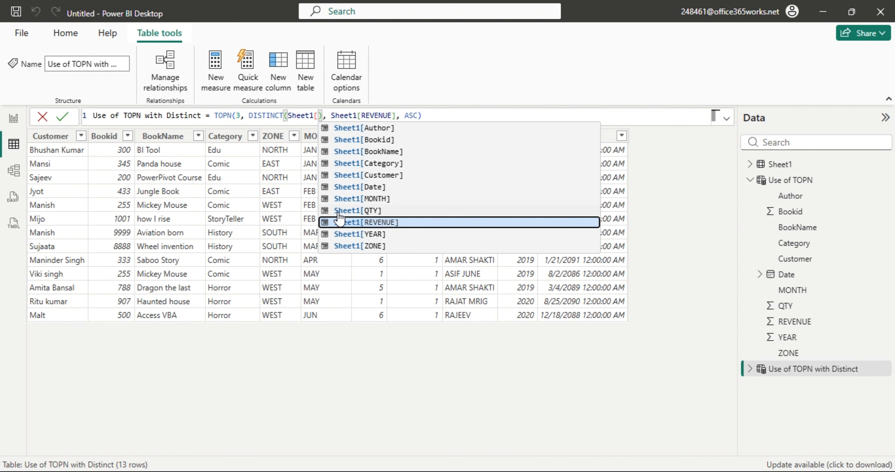
key("Tab")
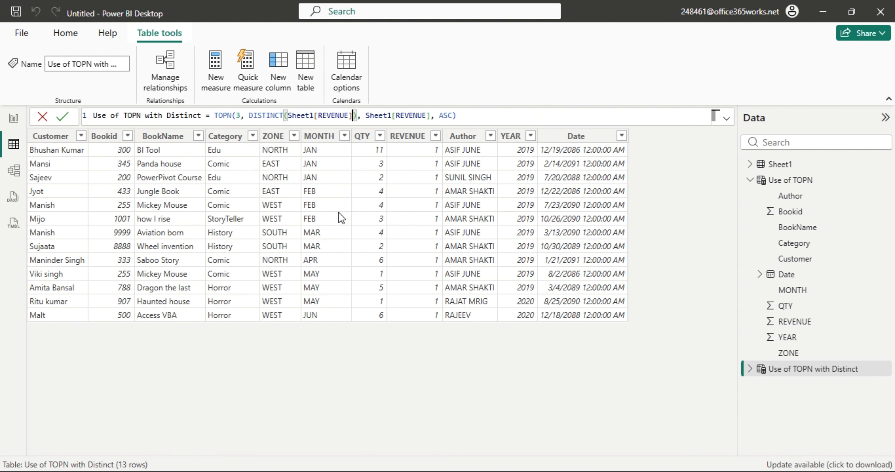
key("Return")
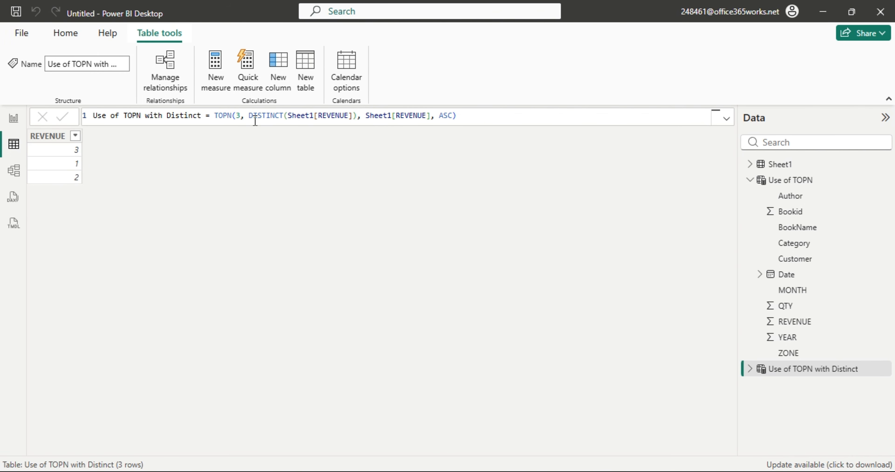
left_click_drag(249, 115, 359, 116)
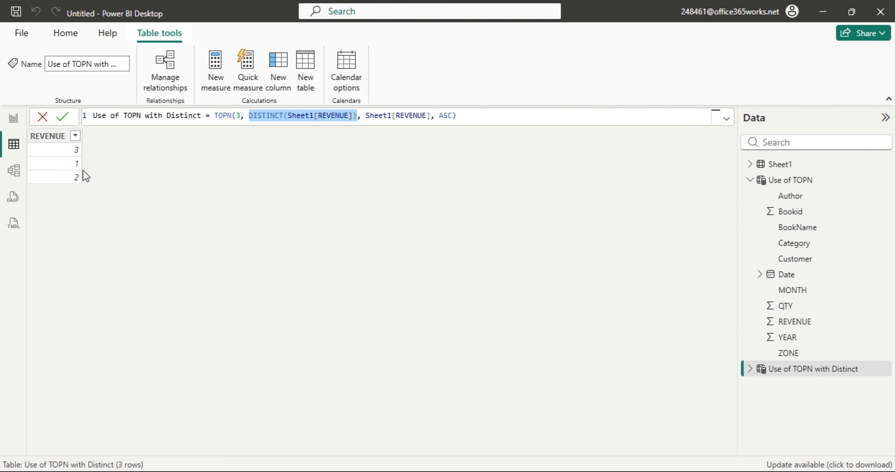
Change the TOPN count from 3 to 4, then to 10, committing each time.
left_click(236, 115)
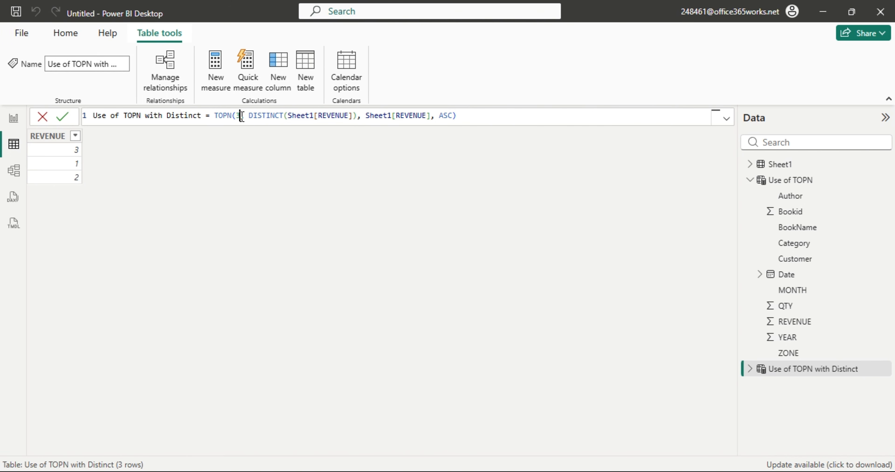
key("Delete")
type("4")
key("Return")
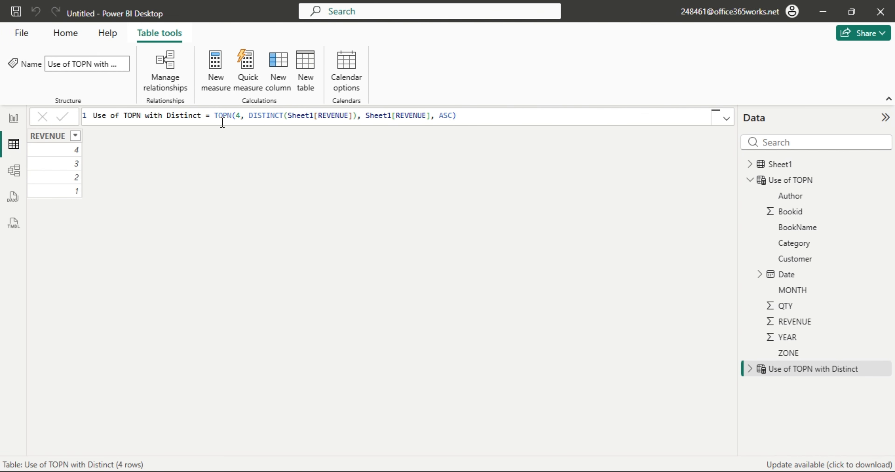
left_click_drag(241, 116, 236, 116)
type("10")
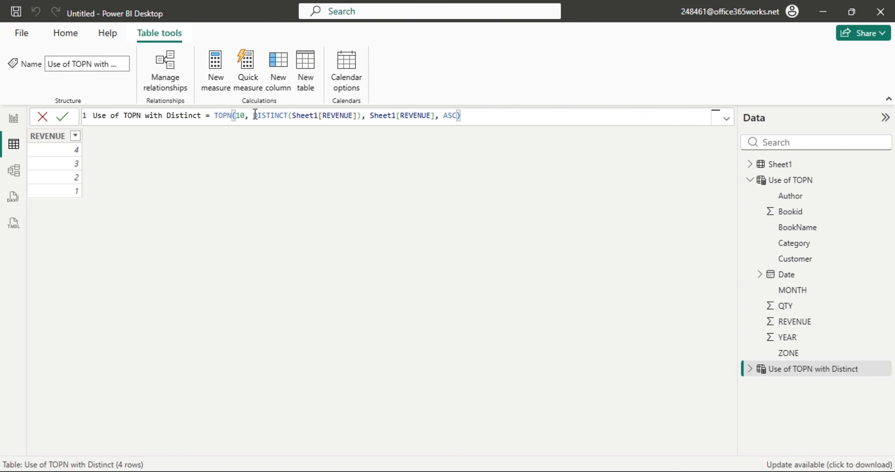
key("Return")
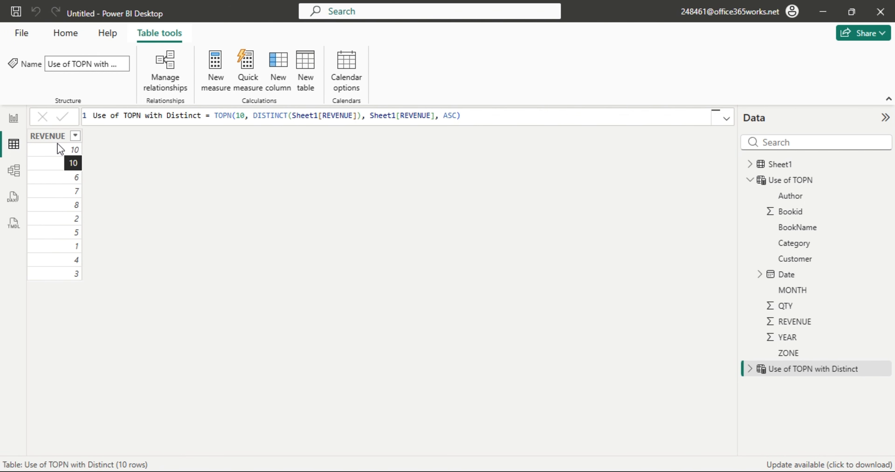
Select the DISTINCT(Sheet1[REVENUE]) expression in the formula, ready to replace it.
left_click(255, 116)
left_click_drag(260, 117, 362, 118)
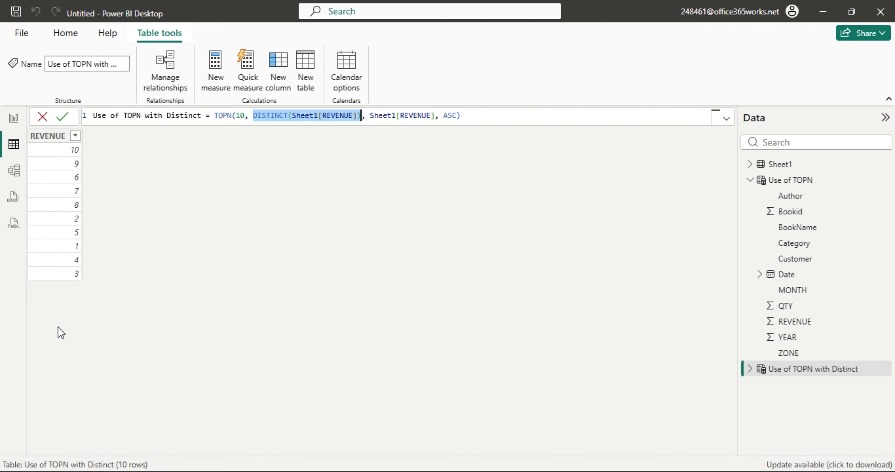
left_click(243, 338)
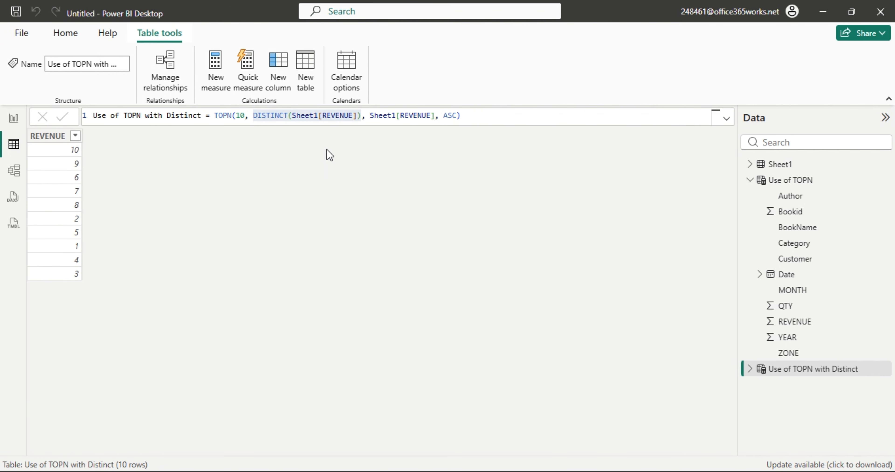
left_click(318, 116)
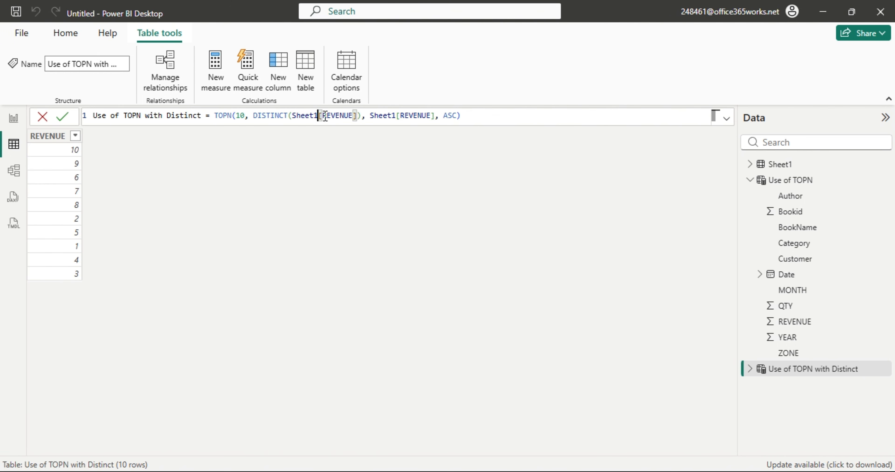
left_click(360, 115)
left_click_drag(361, 115, 254, 116)
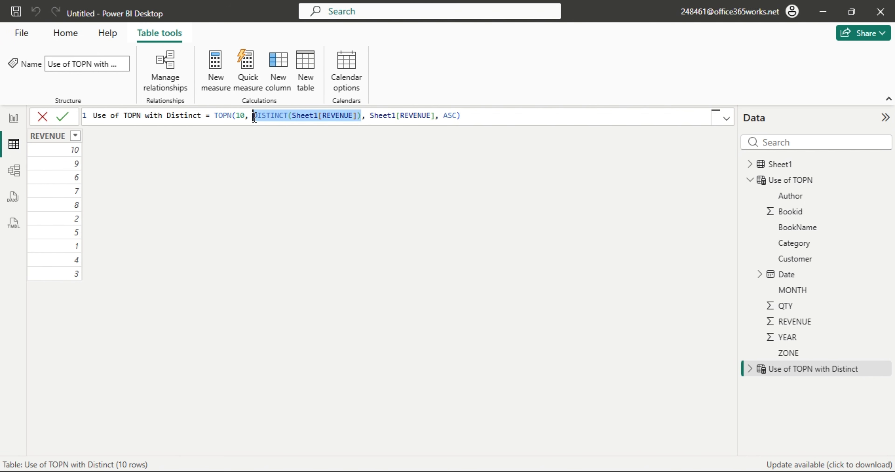
left_click(362, 115)
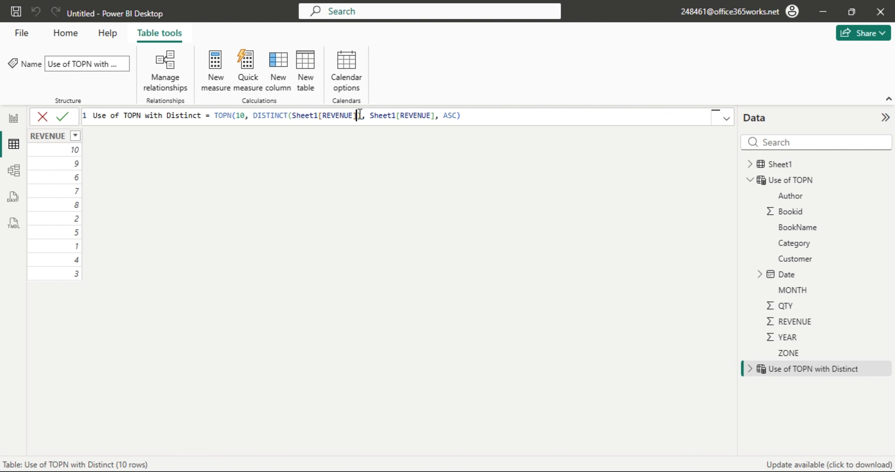
left_click_drag(362, 115, 253, 116)
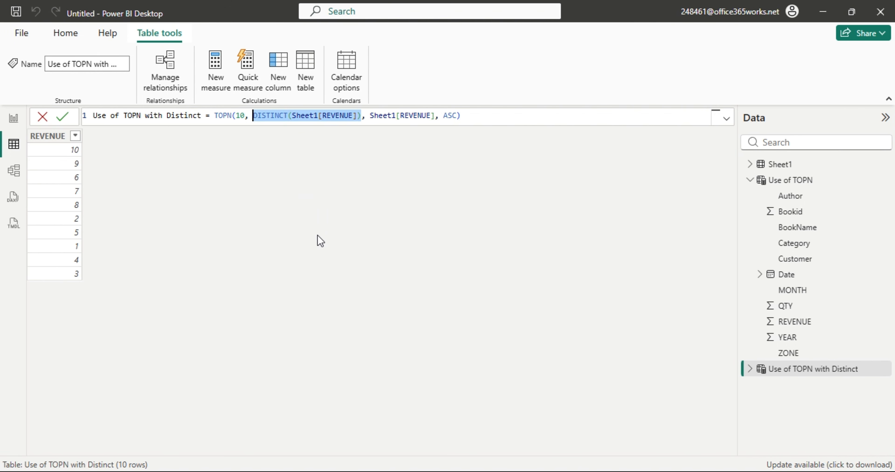
Replace it with FILTER(Sheet1, Sheet1[Author] = the author's name) and apply the formula.
type("FILTER(")
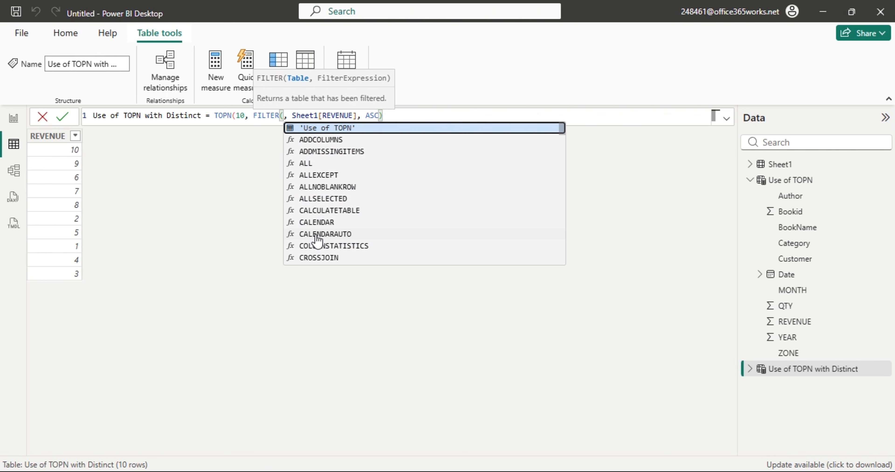
type("Sheet1")
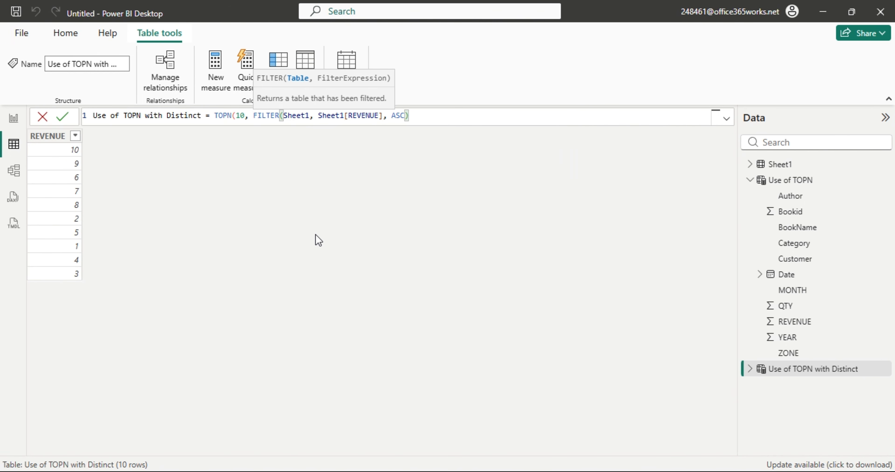
type(",")
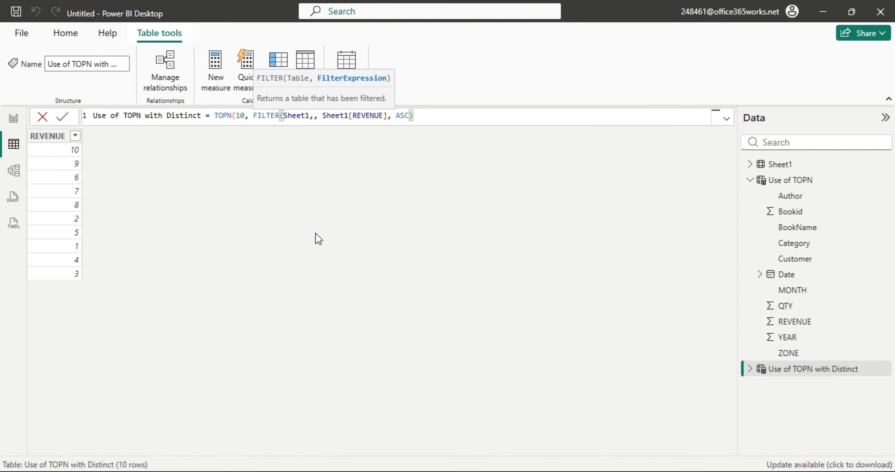
type("aut")
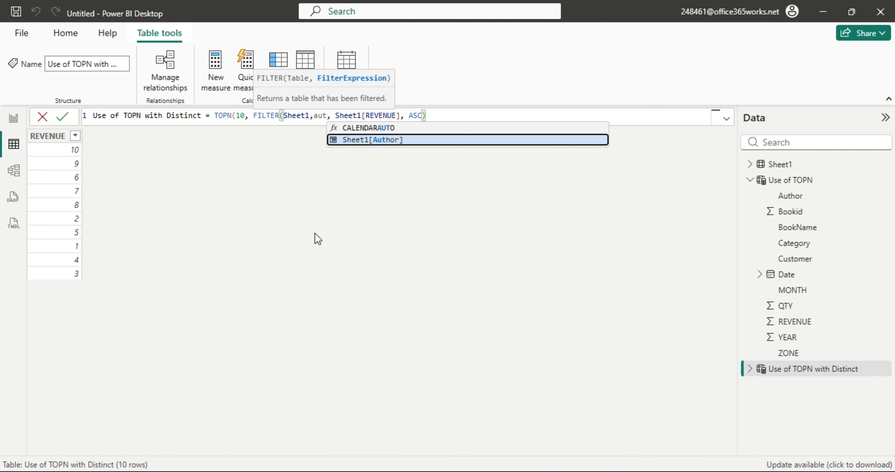
key("Tab")
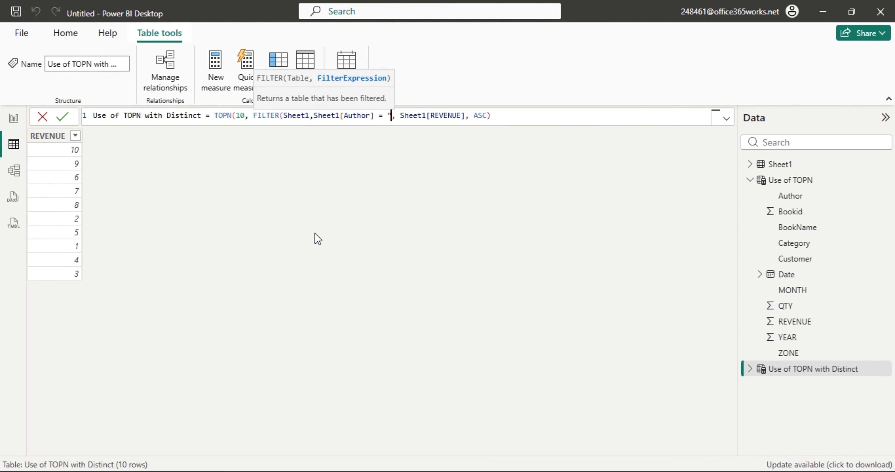
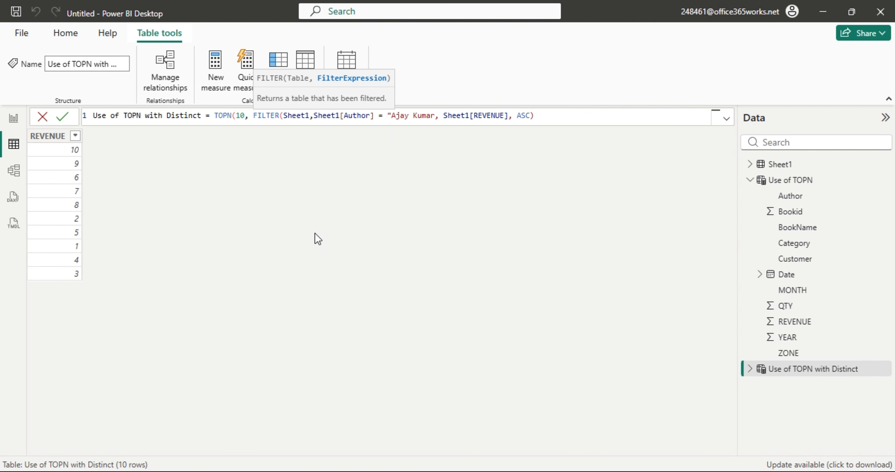
type(")")
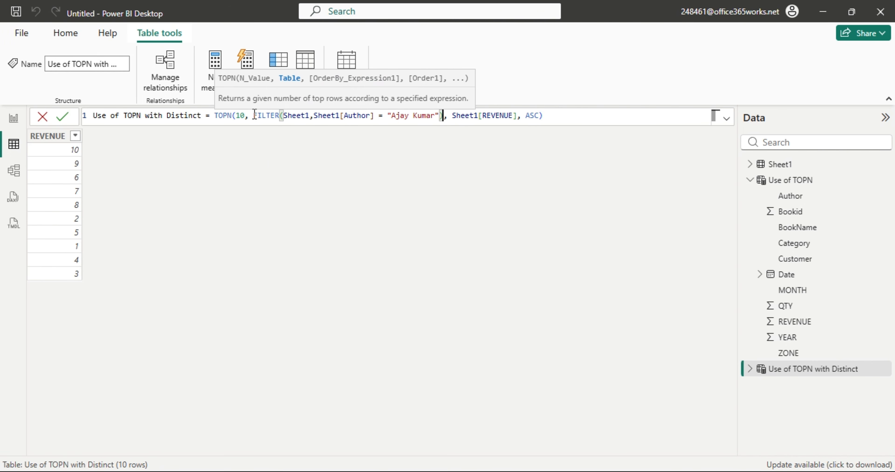
left_click_drag(253, 116, 438, 135)
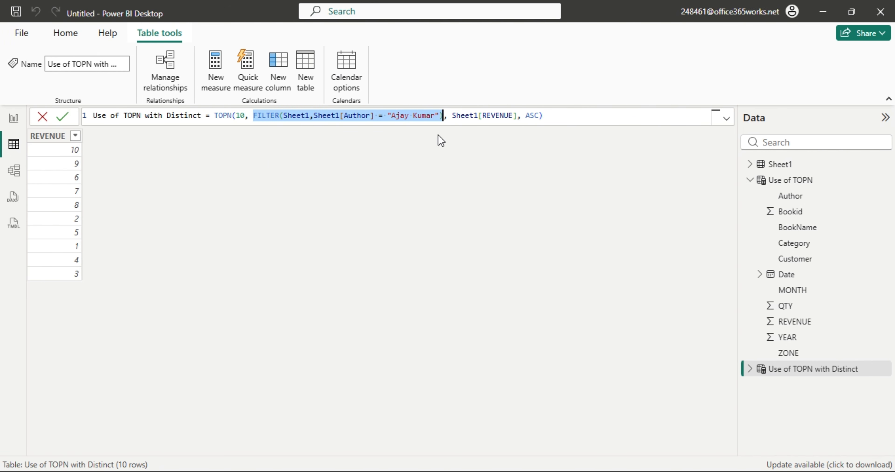
left_click(465, 219)
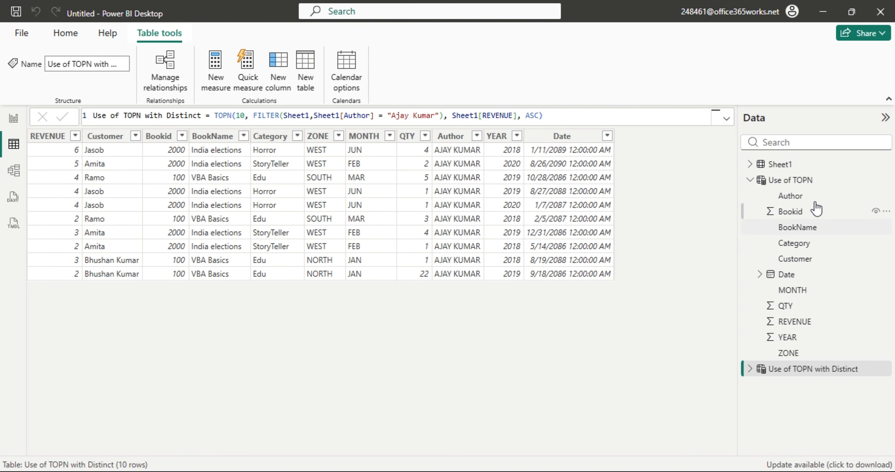
Clear Sheet1's REVENUE filter, filter Author to the formula's author, then reopen Use of TOPN with Distinct.
left_click(779, 165)
left_click(435, 136)
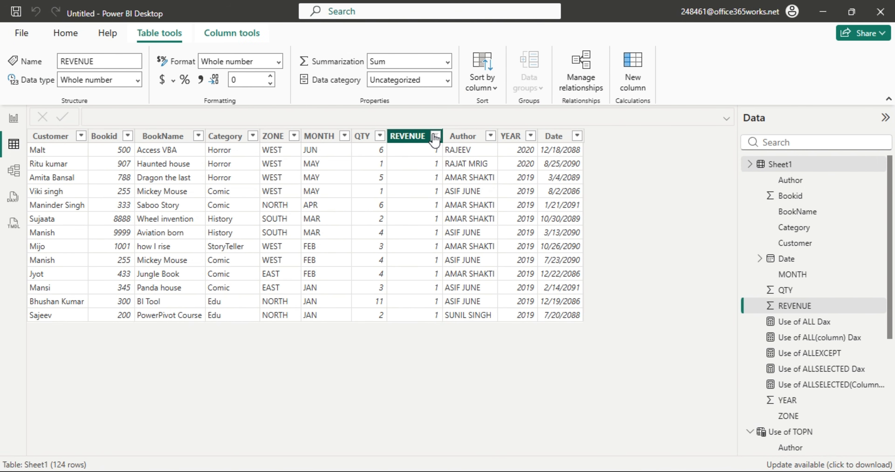
left_click(491, 146)
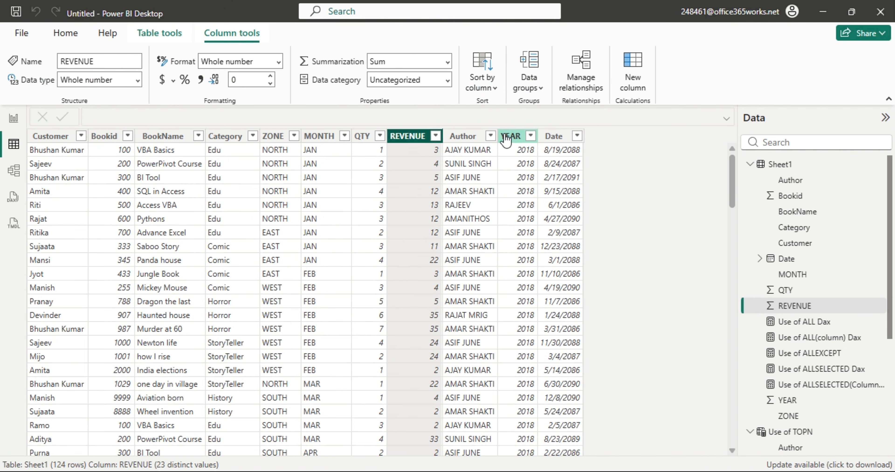
left_click(490, 135)
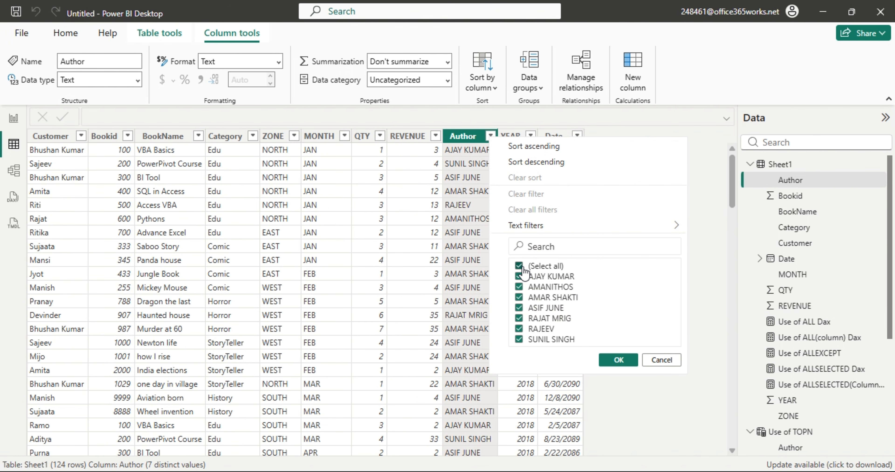
left_click(519, 266)
left_click(519, 276)
left_click(620, 360)
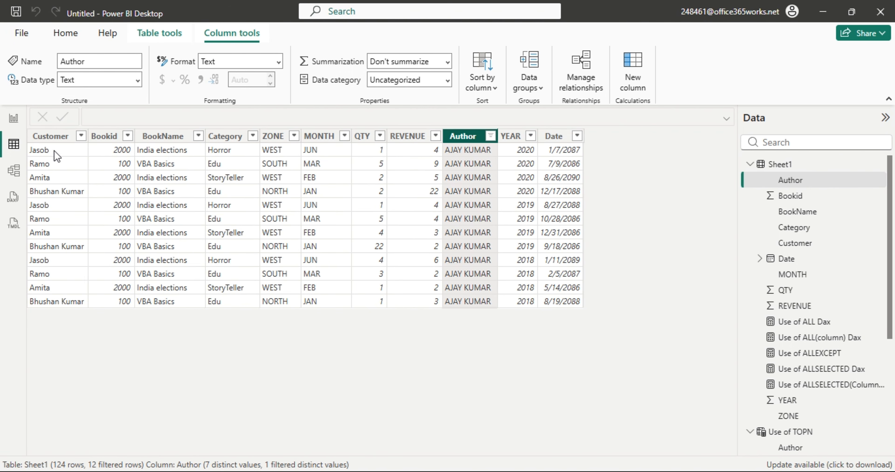
left_click(799, 166)
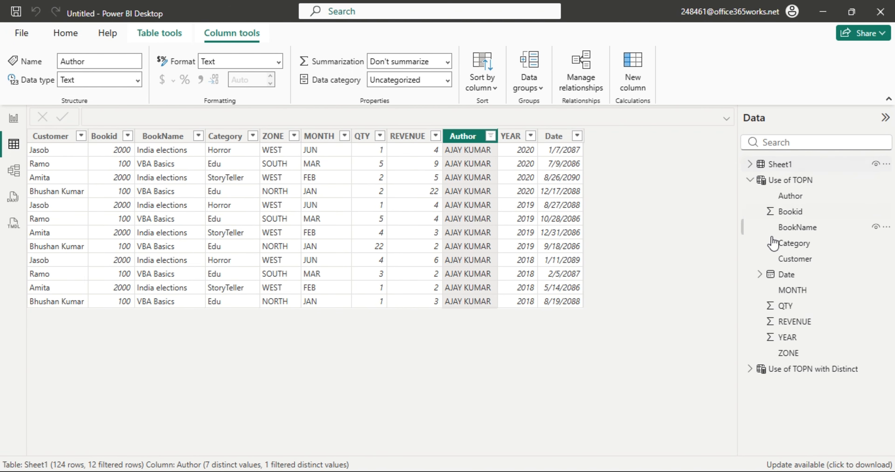
left_click(792, 369)
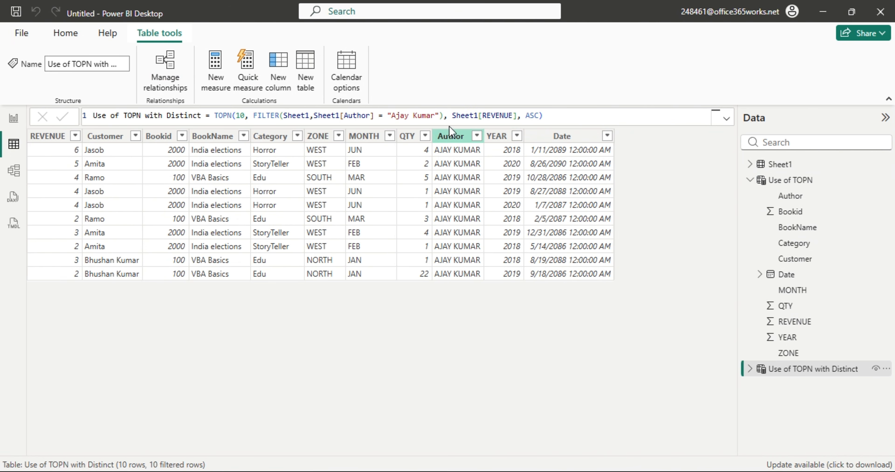
Change the TOPN count from 10 to 15 so all 12 of the author's rows appear.
left_click(240, 118)
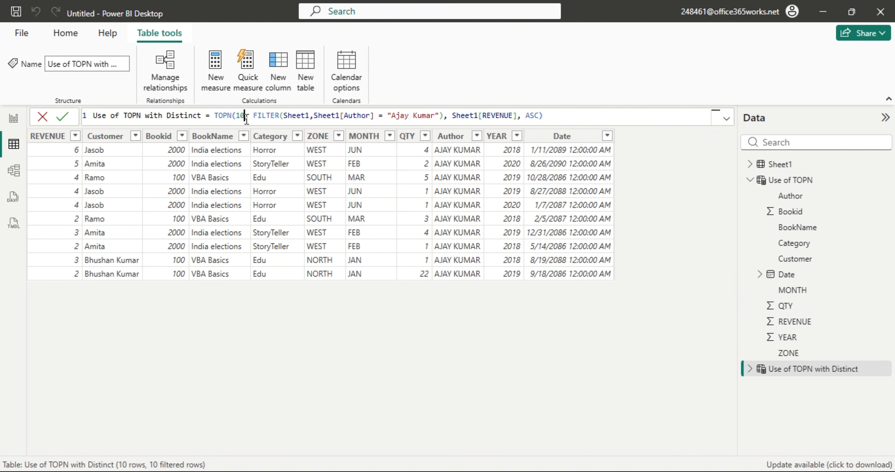
left_click_drag(240, 118, 236, 119)
type("15")
key("Return")
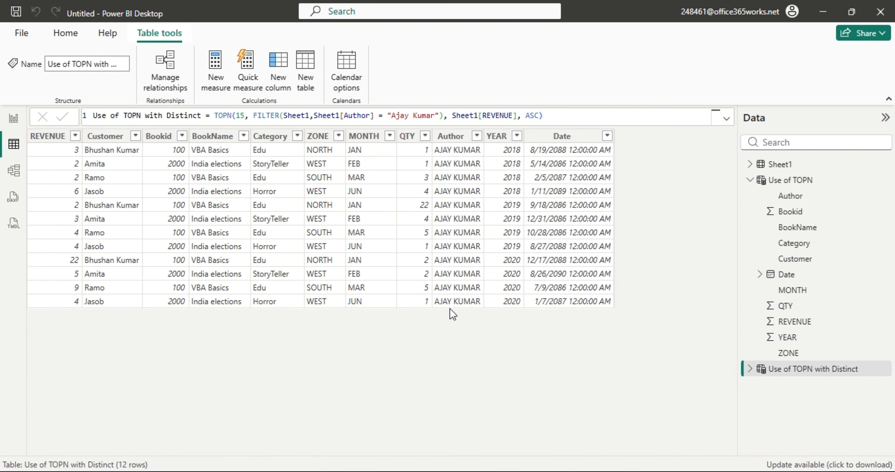
left_click_drag(253, 115, 444, 117)
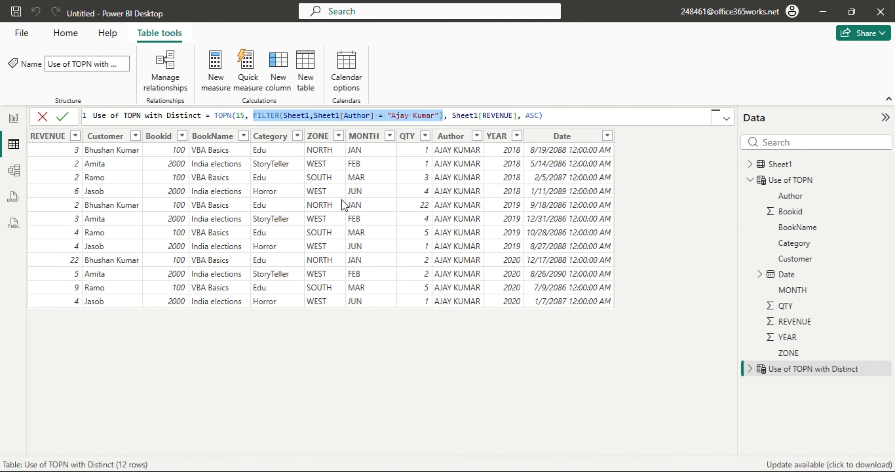
left_click(395, 335)
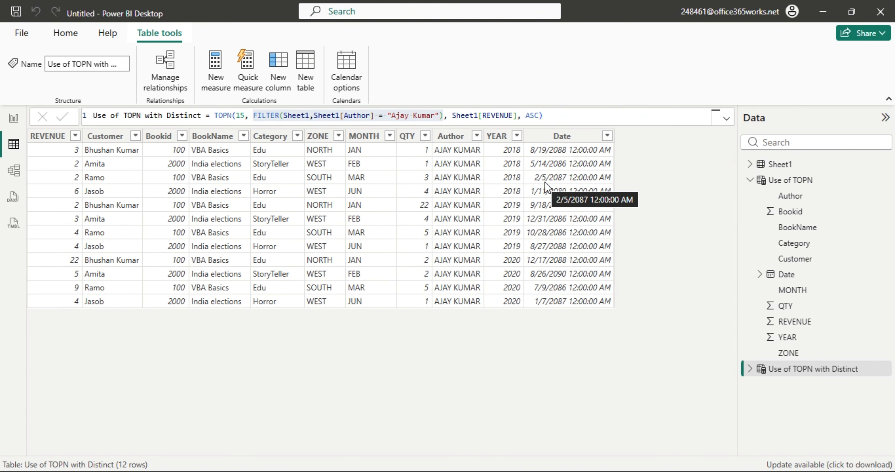
Replace the FILTER argument with SUMMARIZE(Sheet1, ...) as TOPN's table.
left_click(447, 115)
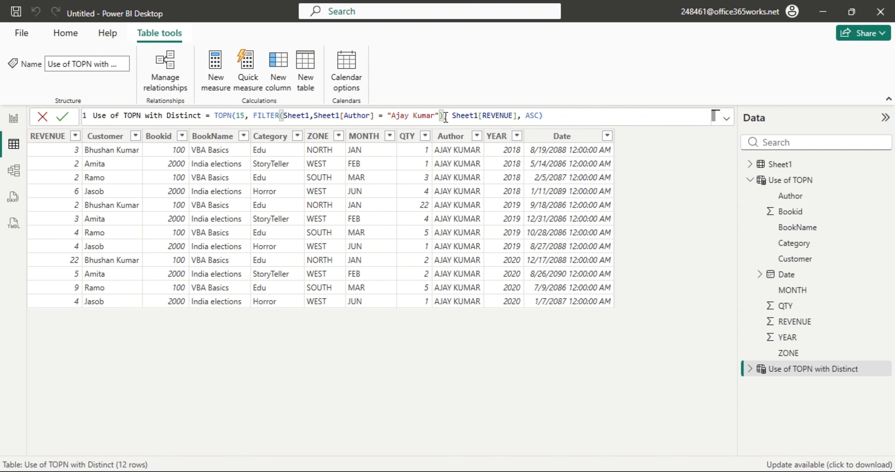
key("BackSpace")
key("BackSpace")
key("BackSpace")
key("BackSpace")
key("BackSpace")
key("BackSpace")
key("BackSpace")
key("BackSpace")
key("BackSpace")
key("BackSpace")
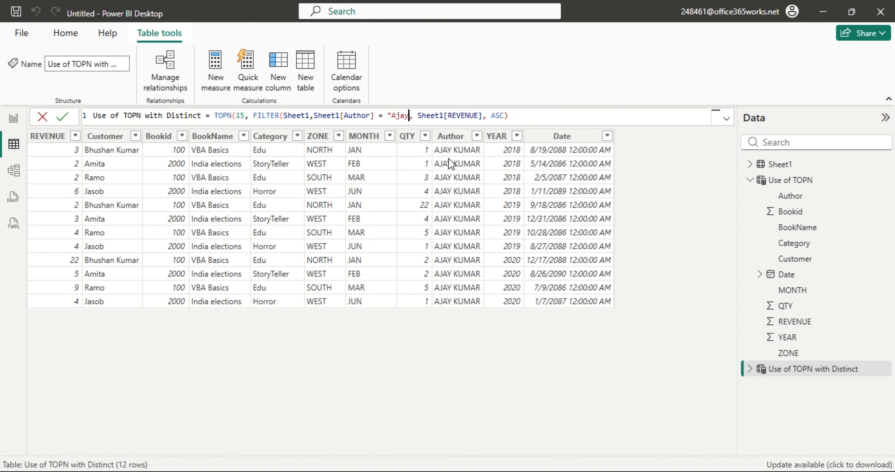
key("BackSpace")
key("BackSpace")
key("BackSpace")
key("BackSpace")
key("BackSpace")
key("BackSpace")
key("BackSpace")
key("BackSpace")
key("BackSpace")
key("BackSpace")
key("BackSpace")
key("BackSpace")
key("BackSpace")
key("BackSpace")
key("BackSpace")
key("BackSpace")
key("BackSpace")
key("BackSpace")
key("BackSpace")
key("BackSpace")
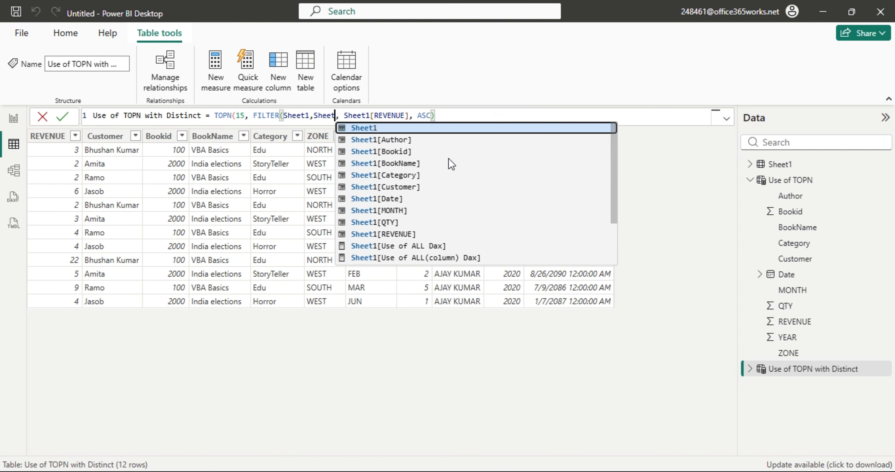
key("BackSpace")
key("BackSpace")
key("BackSpace")
key("BackSpace")
key("BackSpace")
key("BackSpace")
key("BackSpace")
key("BackSpace")
key("BackSpace")
key("BackSpace")
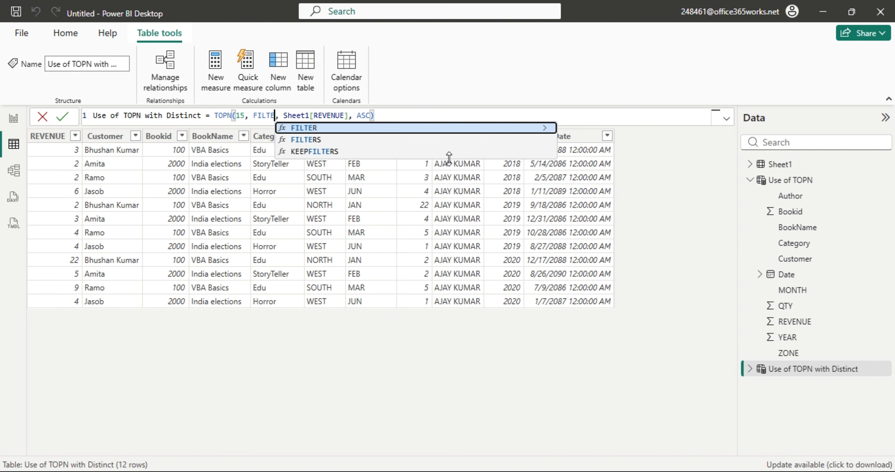
key("BackSpace")
key("BackSpace")
key("BackSpace")
type("sum")
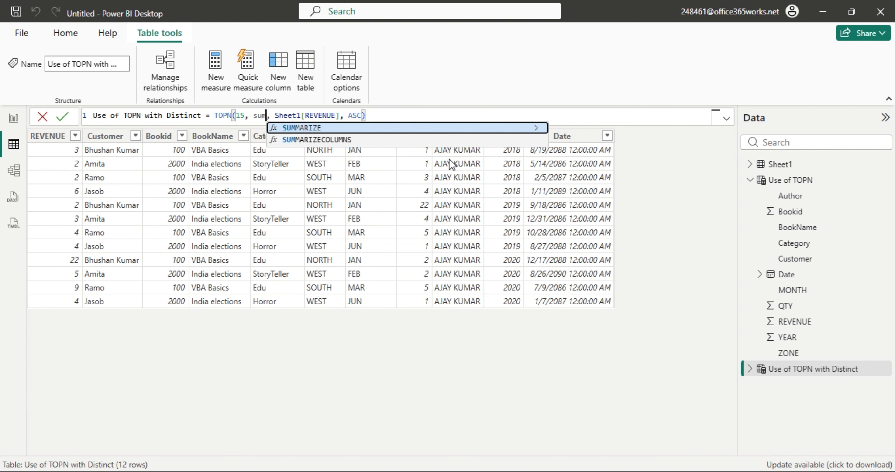
key("Tab")
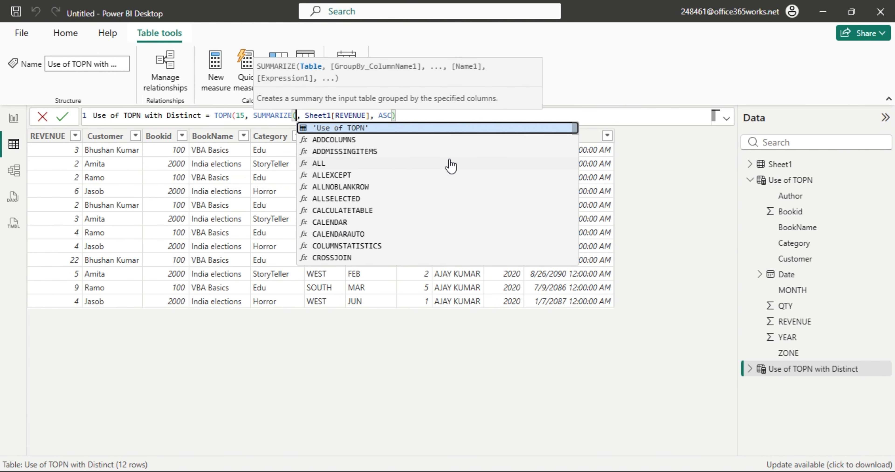
type("sheet")
key("Tab")
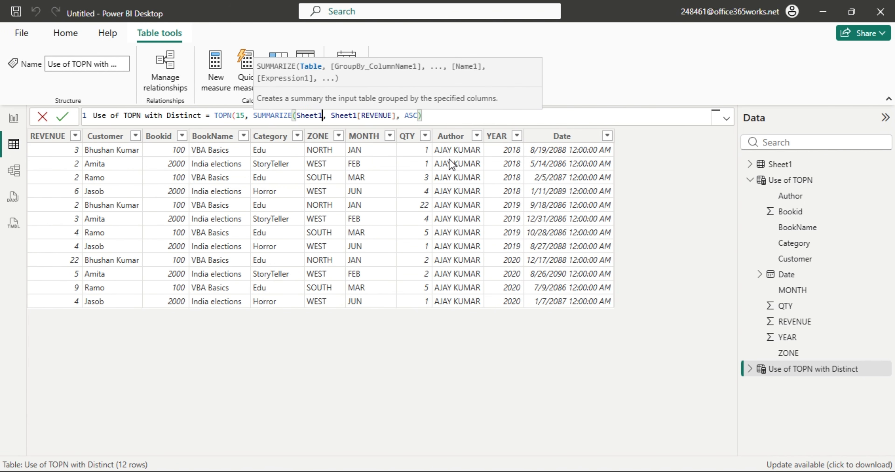
Add Sheet1[Author] and Sheet1[Category] as the SUMMARIZE grouping columns.
type(",")
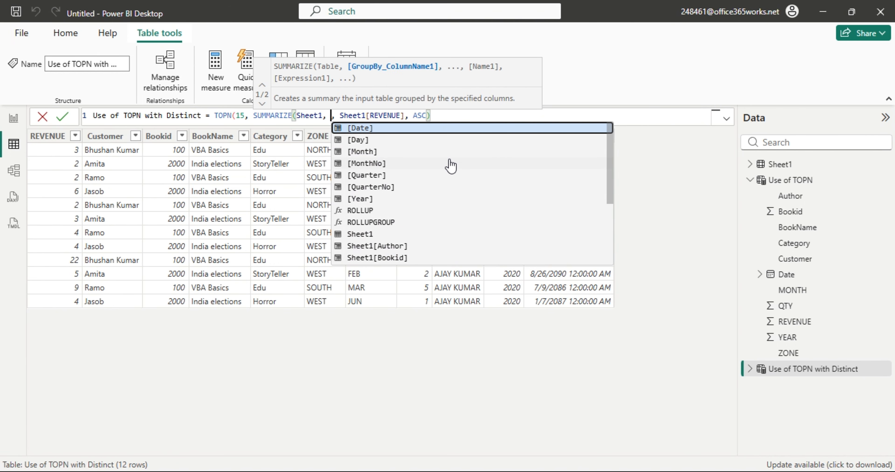
type(" \"")
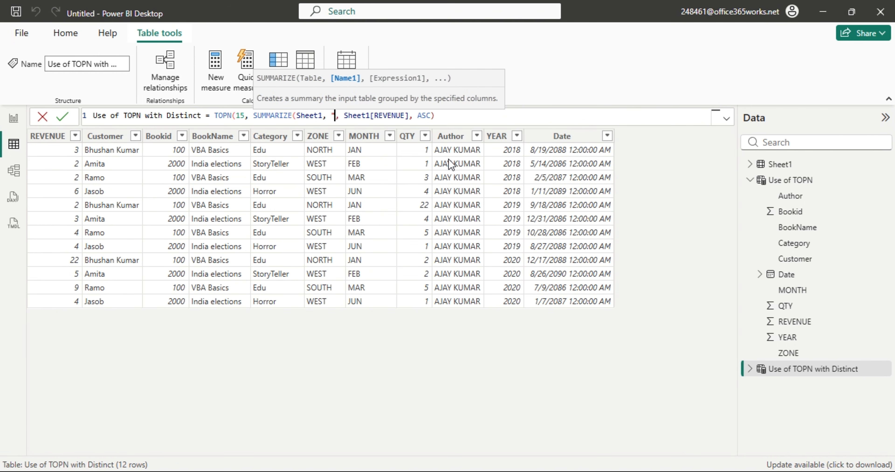
key("BackSpace")
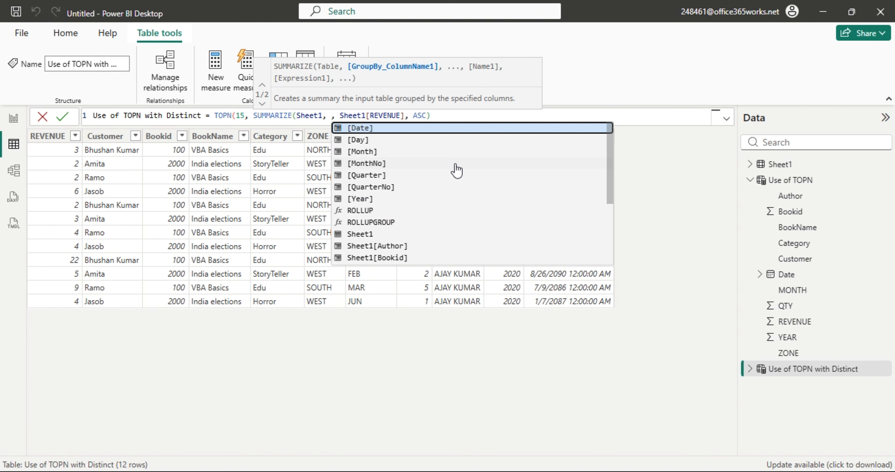
type("\"A")
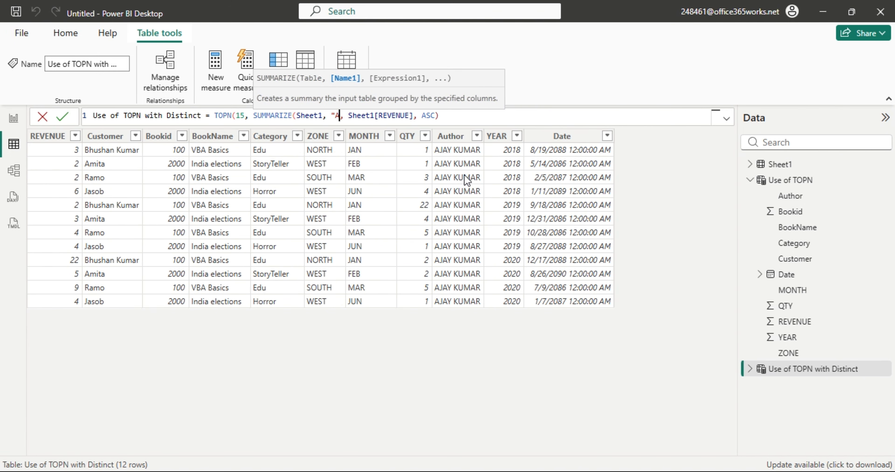
type("uthor")
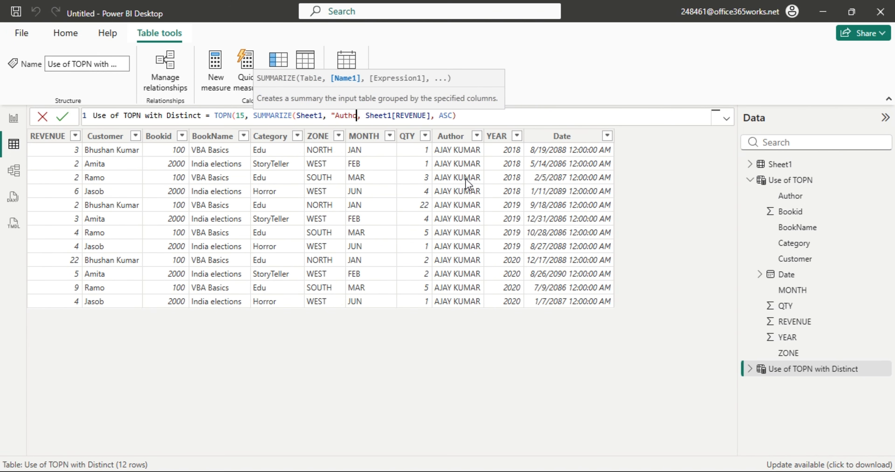
key("BackSpace")
key("BackSpace")
key("BackSpace")
key("BackSpace")
key("BackSpace")
key("BackSpace")
key("BackSpace")
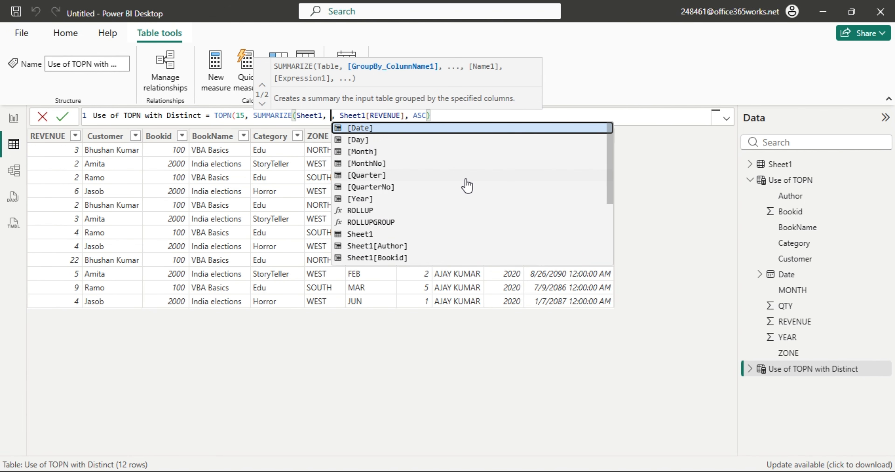
type("Sheet1[Author]")
key("Tab")
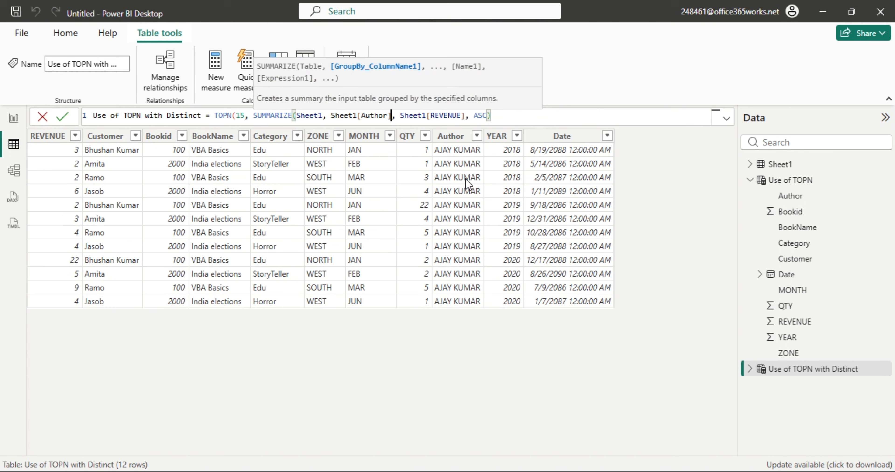
type(", ")
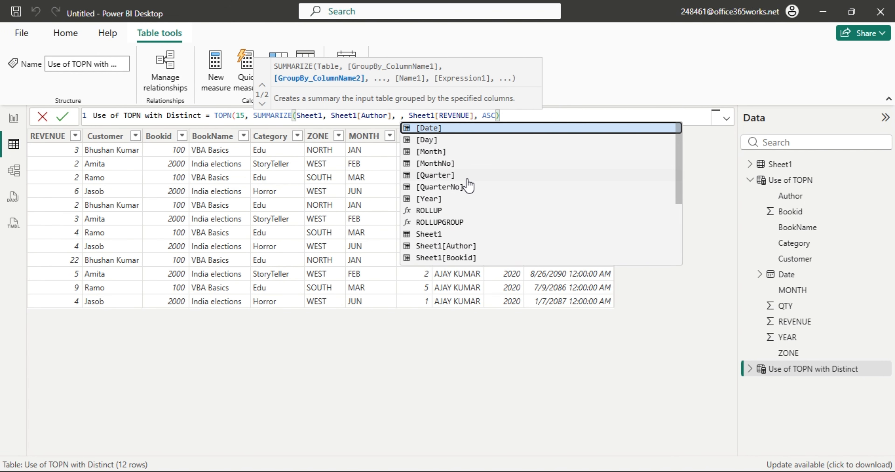
type("Ca")
key("Tab")
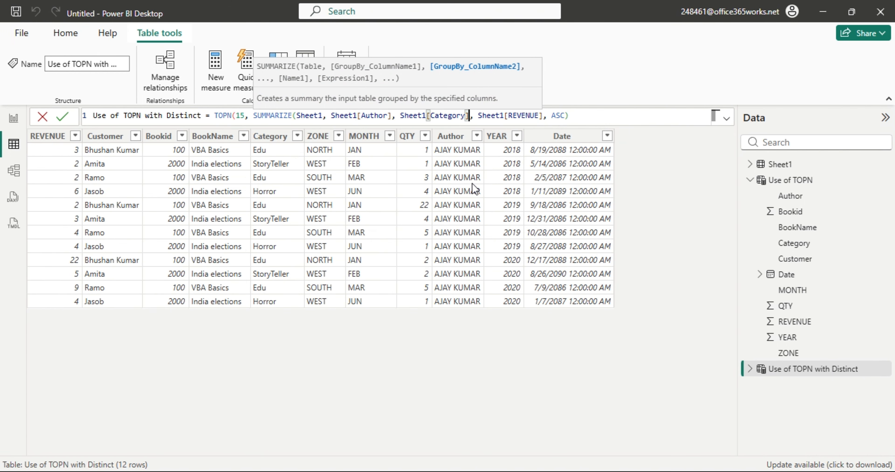
Add a "Total Rev" column computed as SUM(Sheet1[REVENUE]) and close the SUMMARIZE call.
type(",")
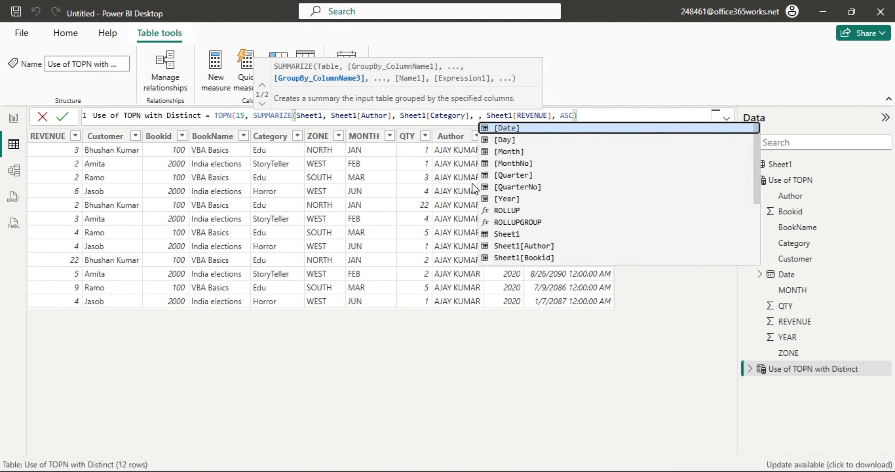
type(" \"")
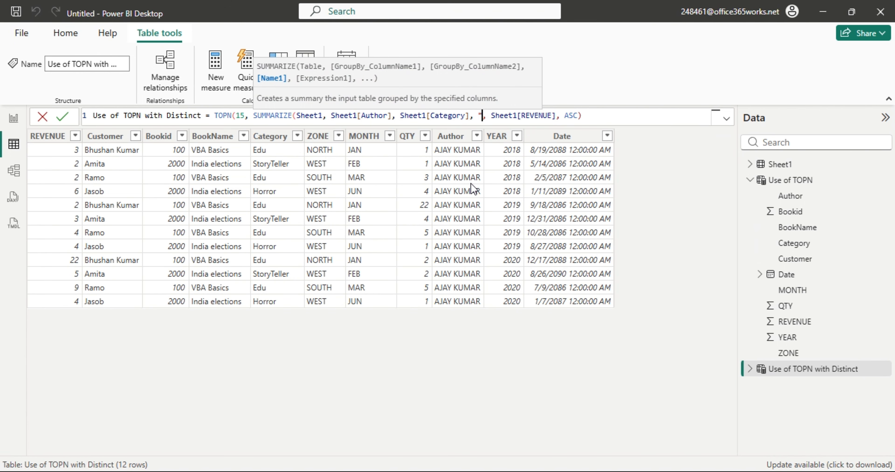
type("Total ")
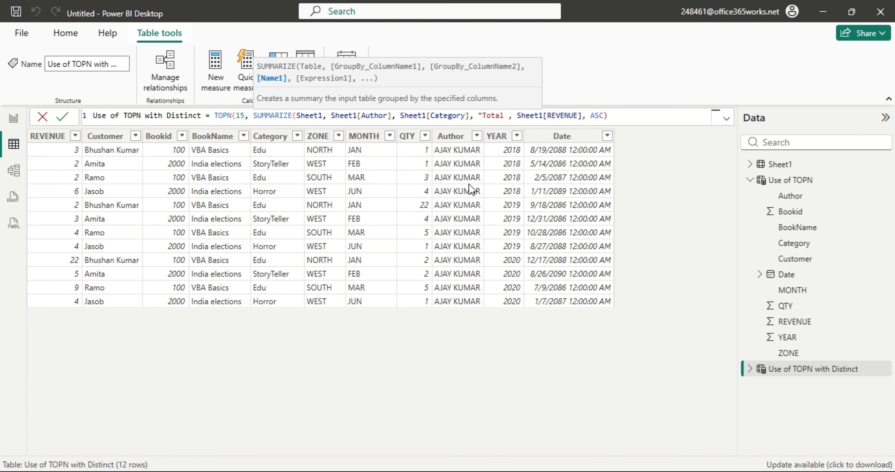
type("Rev\", c")
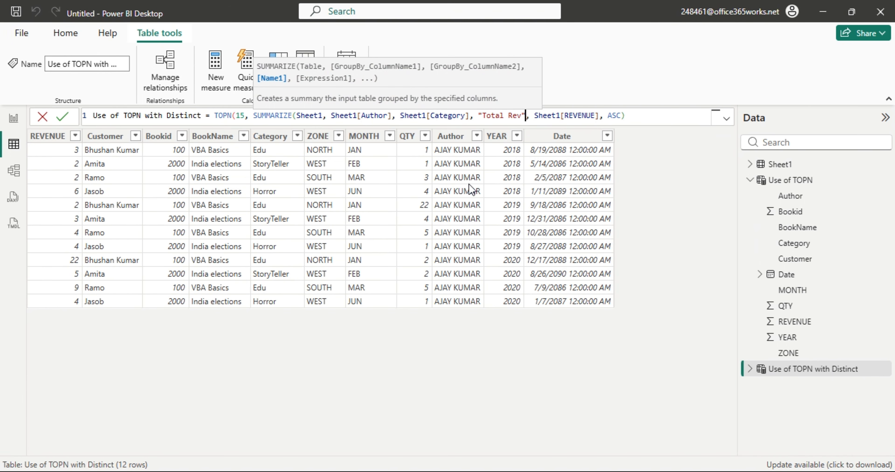
type("a")
key("BackSpace")
key("BackSpace")
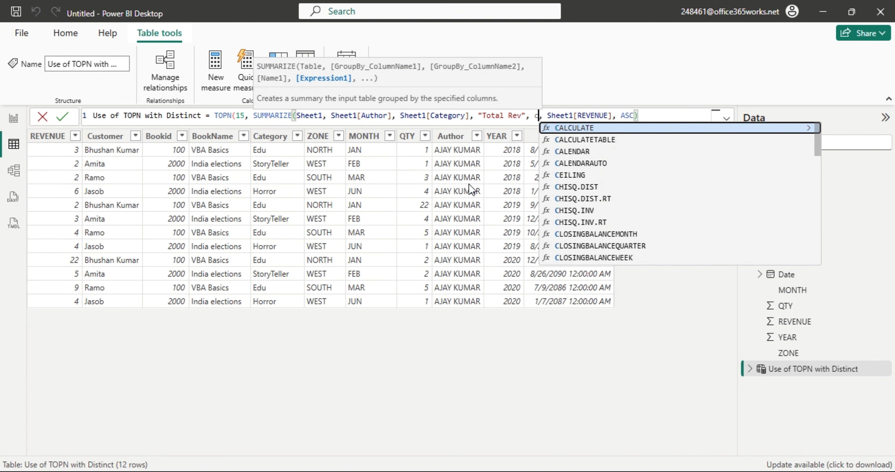
type("sum(")
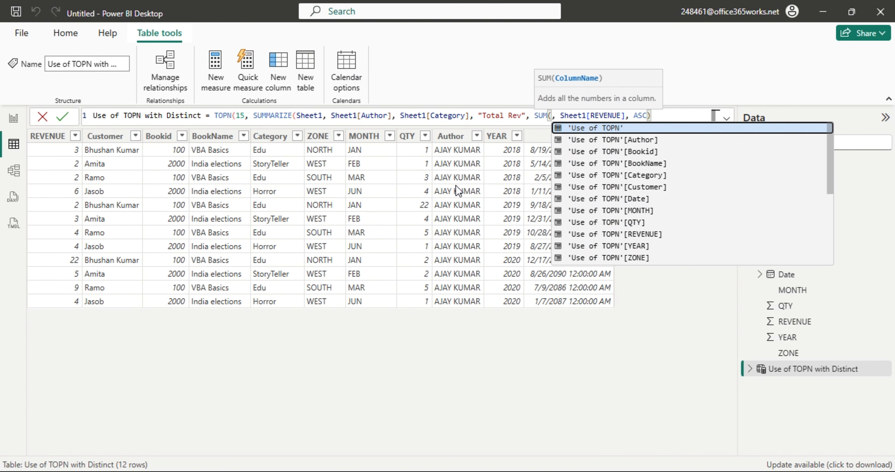
type("rev")
key("Down")
key("Tab")
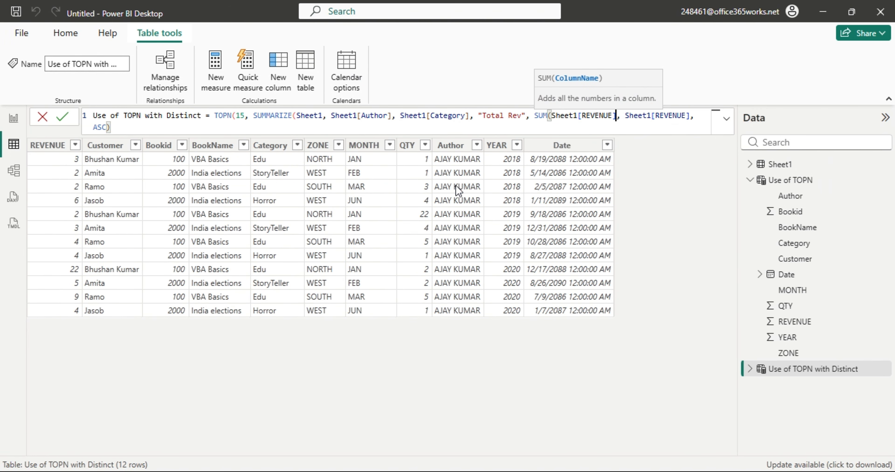
type(")")
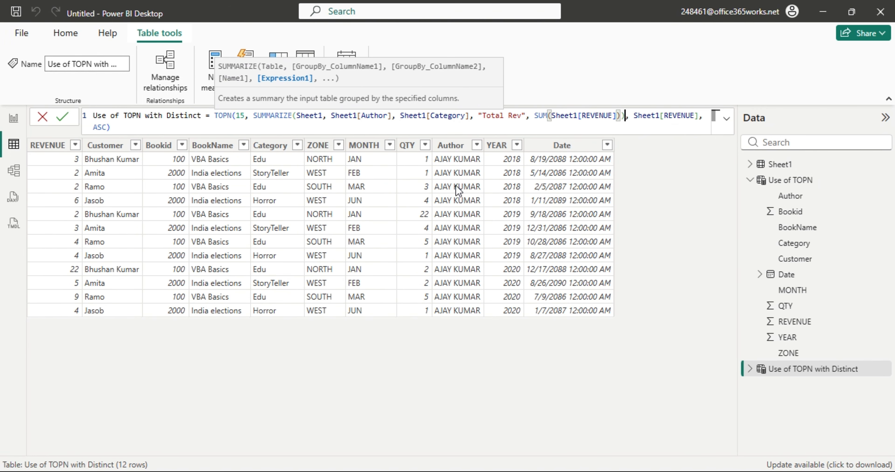
type(")")
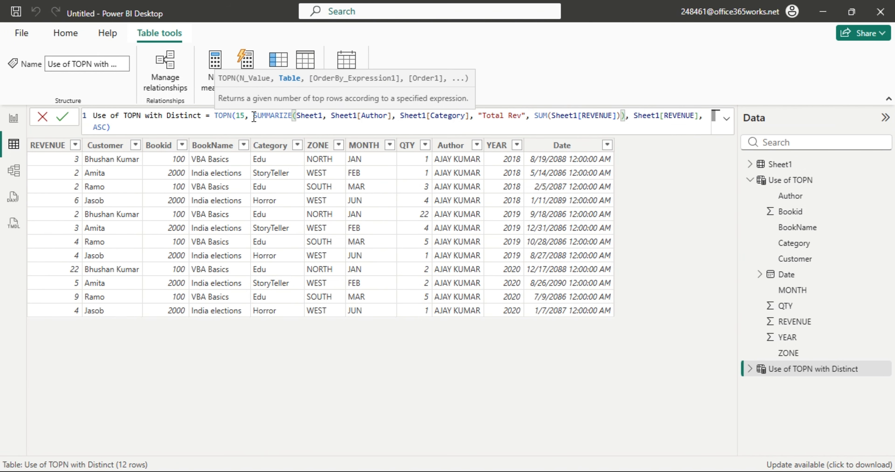
left_click_drag(253, 115, 624, 119)
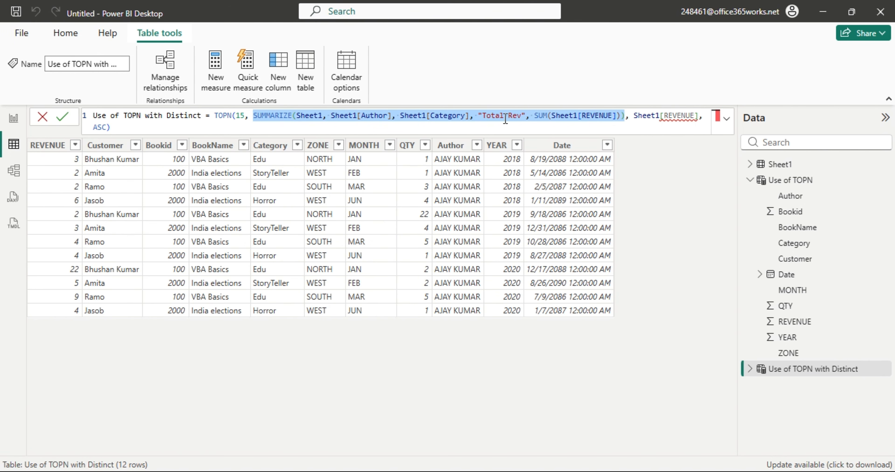
Order the TOPN by [Total Rev] instead of Sheet1[REVENUE].
left_click_drag(634, 116, 701, 118)
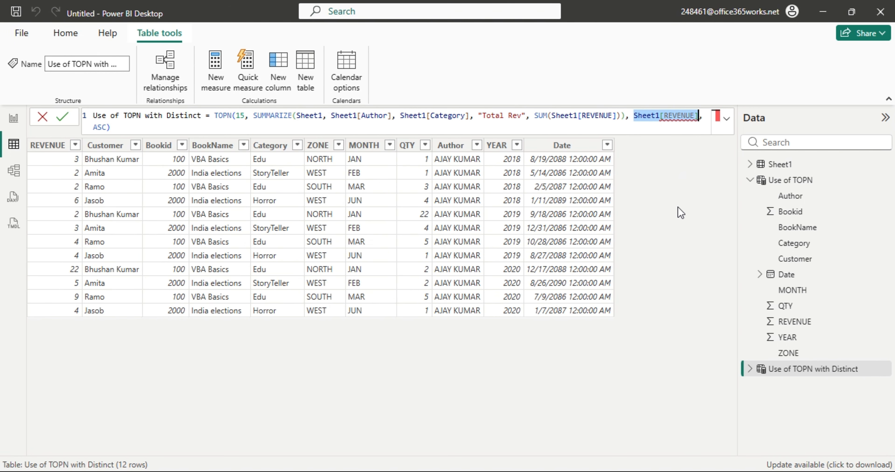
key("BackSpace")
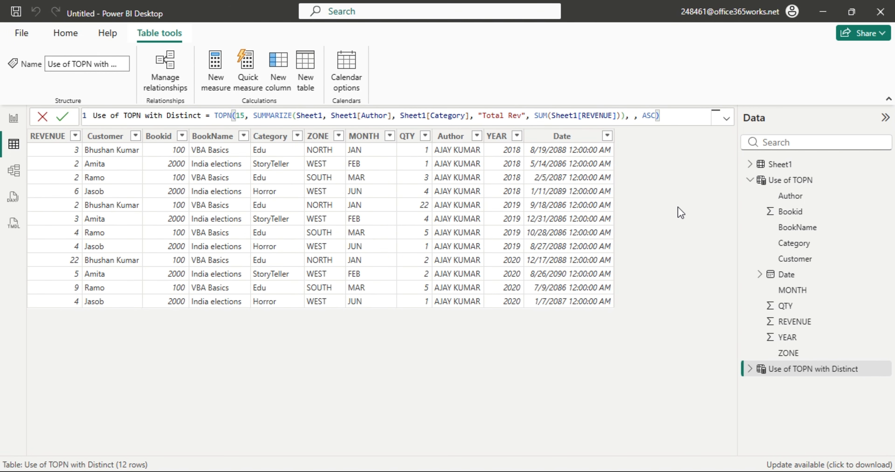
type("[Total Rev")
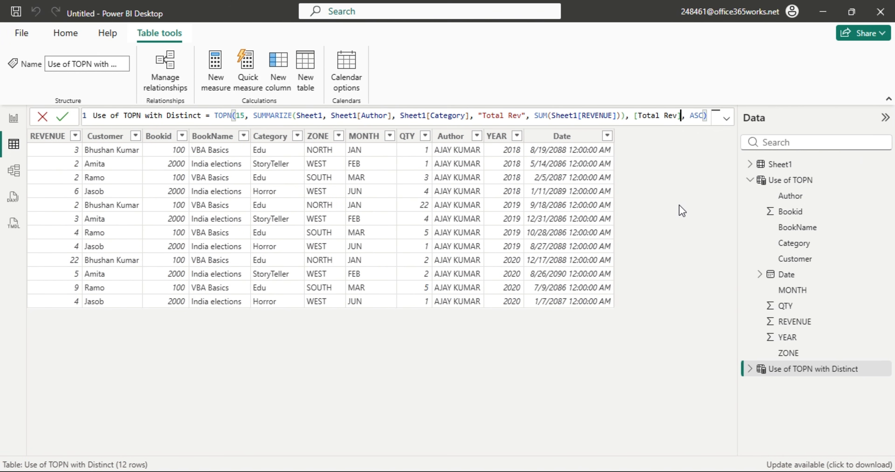
key("Return")
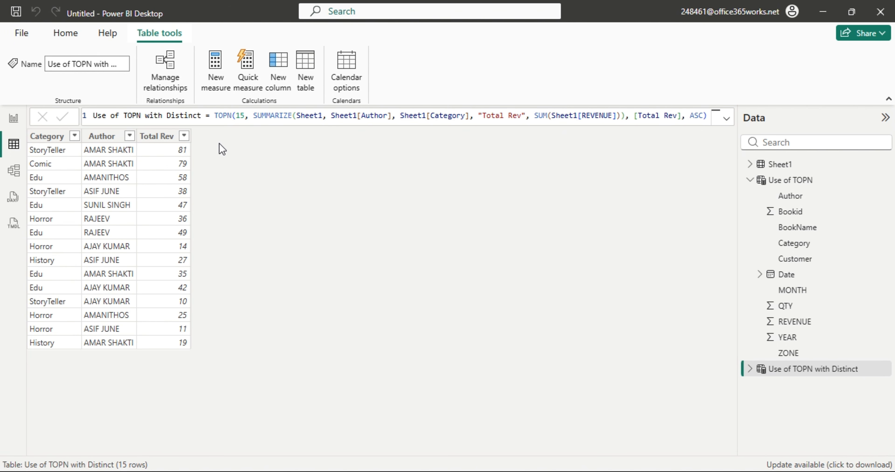
Change the TOPN count from 15 to 2, leaving Horror 11 and StoryTeller 10.
left_click(246, 115)
key("shift+Left")
key("shift+Left")
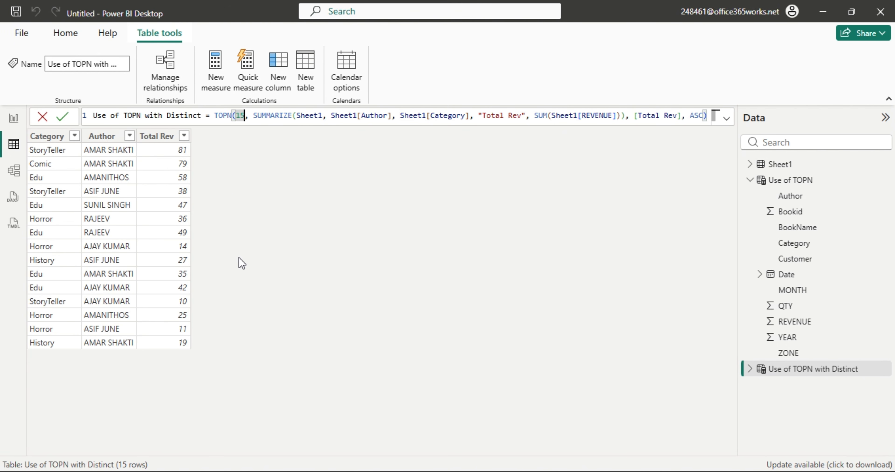
type("1")
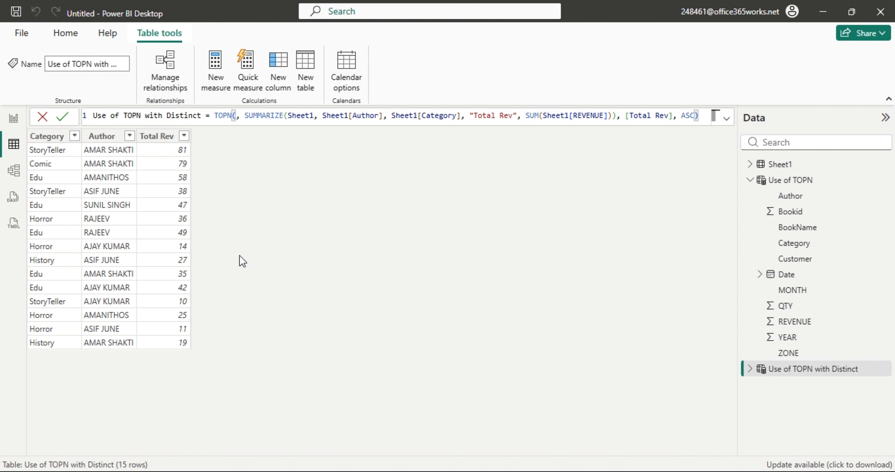
key("BackSpace")
type("2")
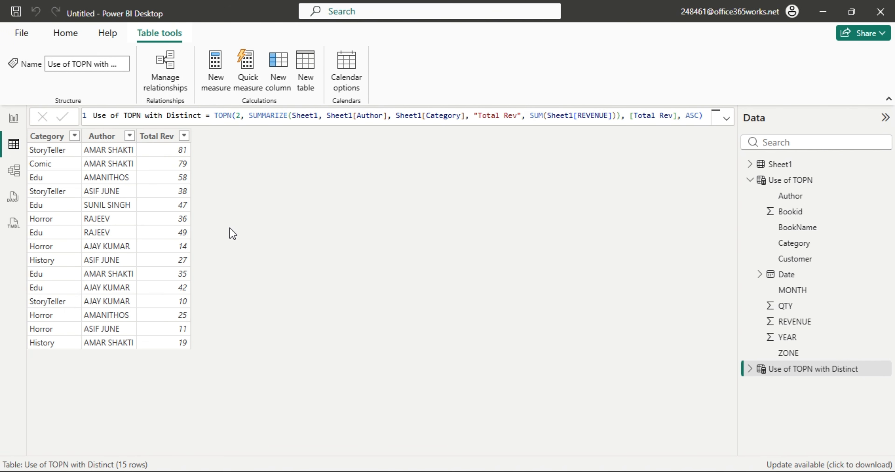
key("Return")
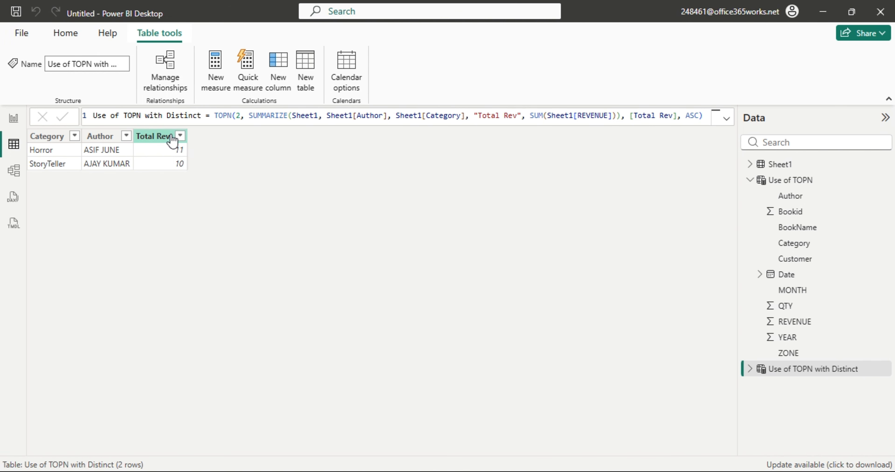
Create 'Table' from the copied SUMMARIZE expression, then reopen Use of TOPN with Distinct.
left_click_drag(249, 118, 621, 117)
key("ctrl+c")
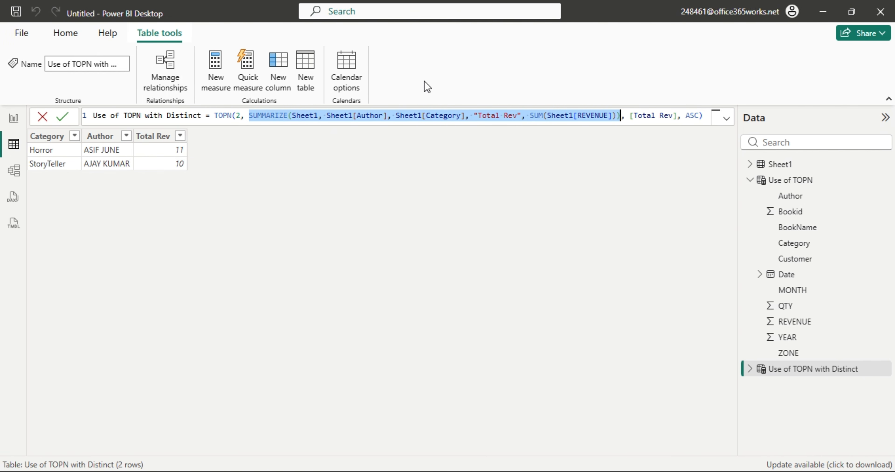
left_click(305, 83)
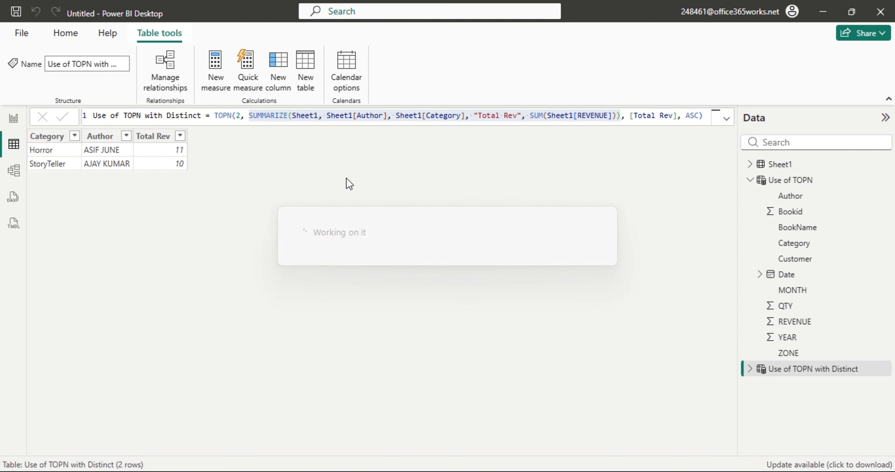
left_click(168, 113)
key("ctrl+v")
key("Return")
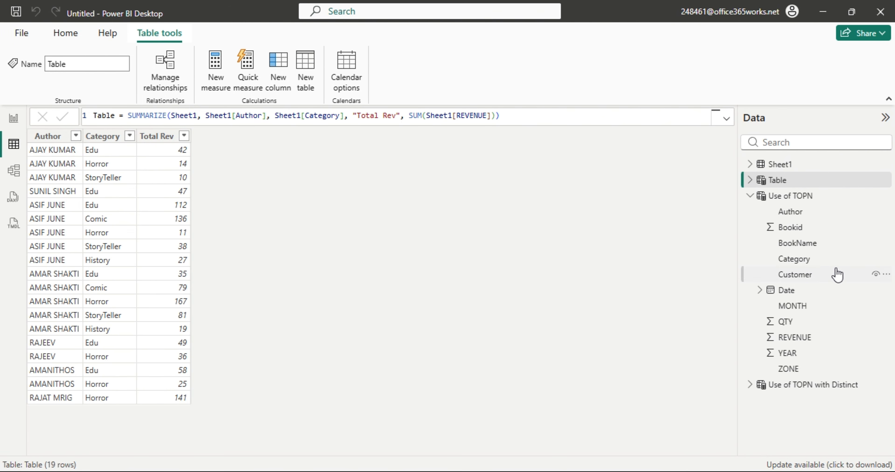
left_click(797, 384)
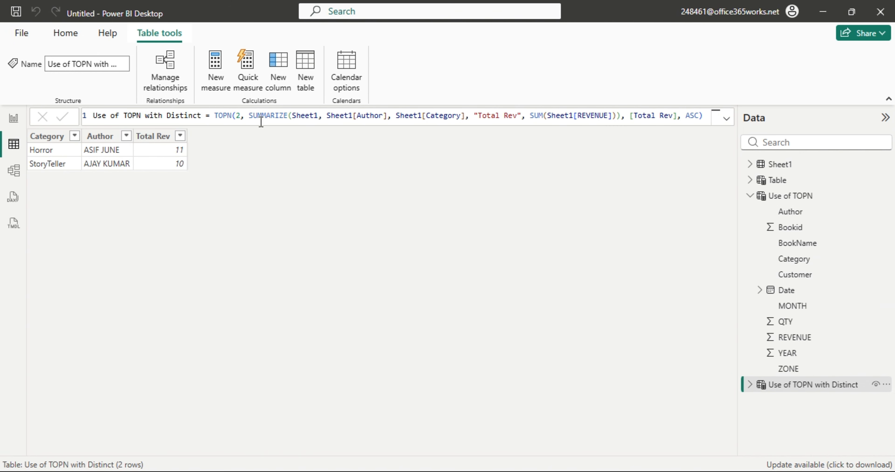
left_click_drag(685, 116, 703, 116)
Filter Table's Total Rev column to 10 and 11, then return to Use of TOPN with Distinct.
left_click(787, 180)
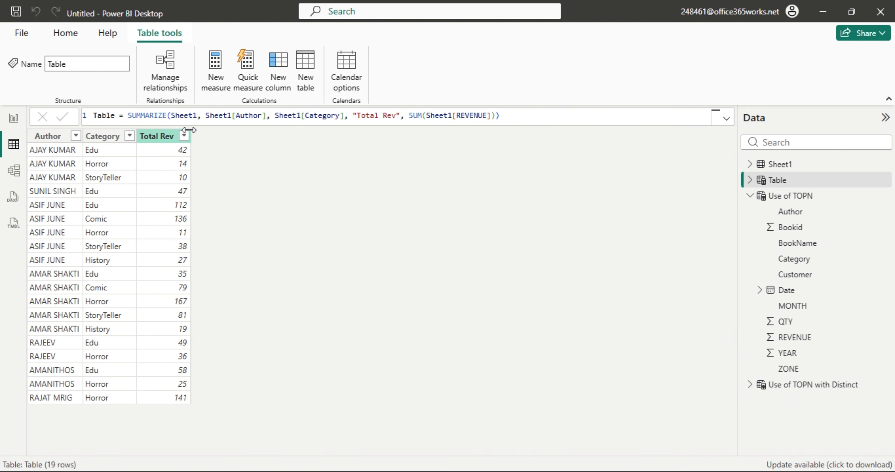
left_click(184, 137)
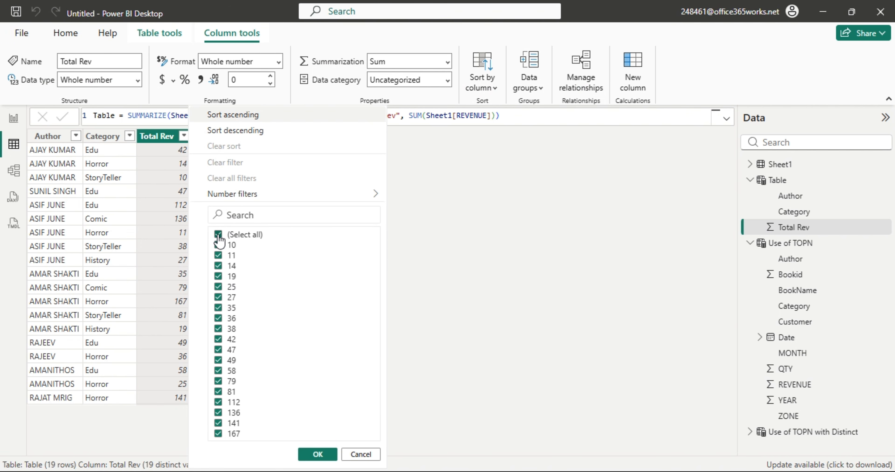
left_click(218, 235)
left_click(219, 245)
left_click(218, 256)
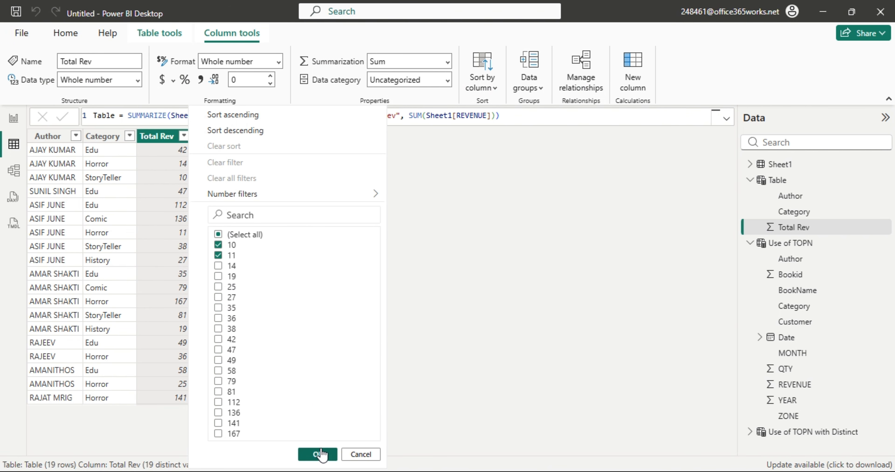
left_click(317, 453)
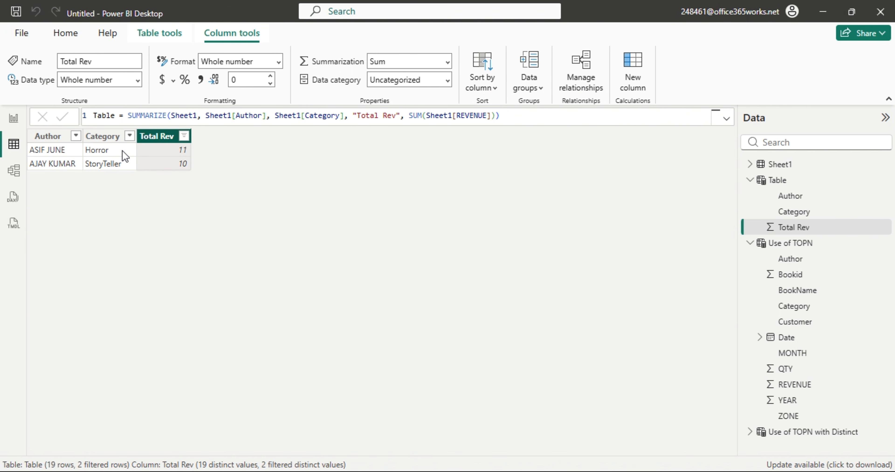
left_click(806, 439)
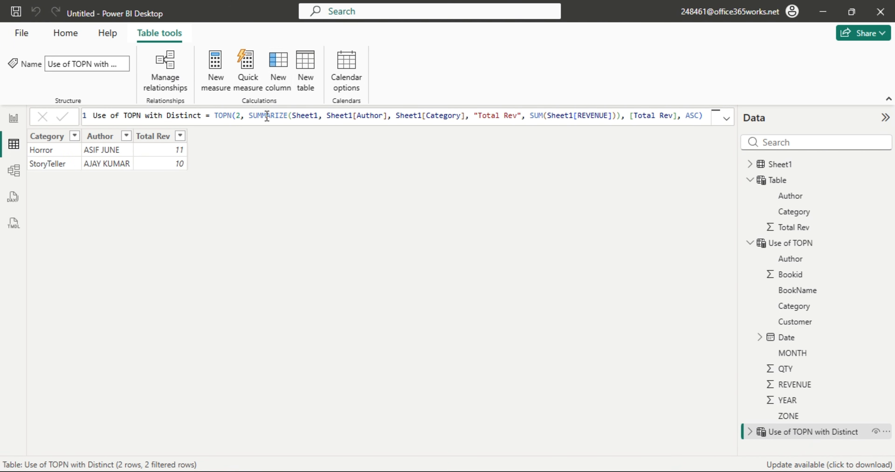
left_click_drag(249, 116, 625, 116)
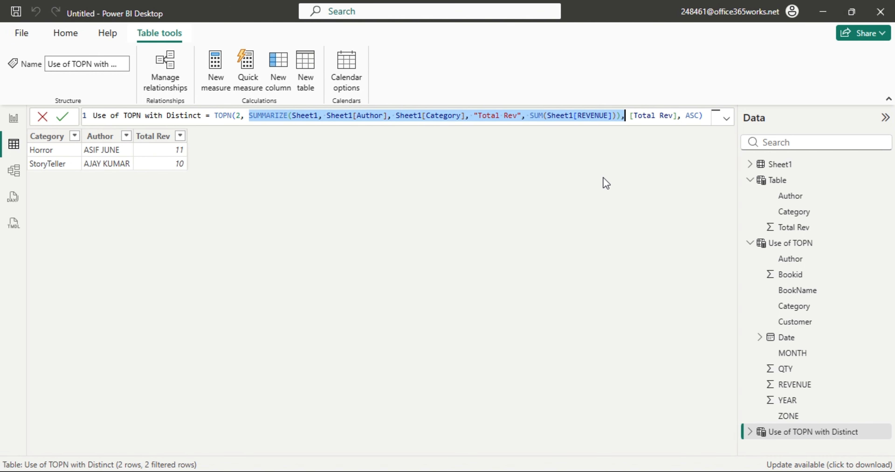
left_click(594, 207)
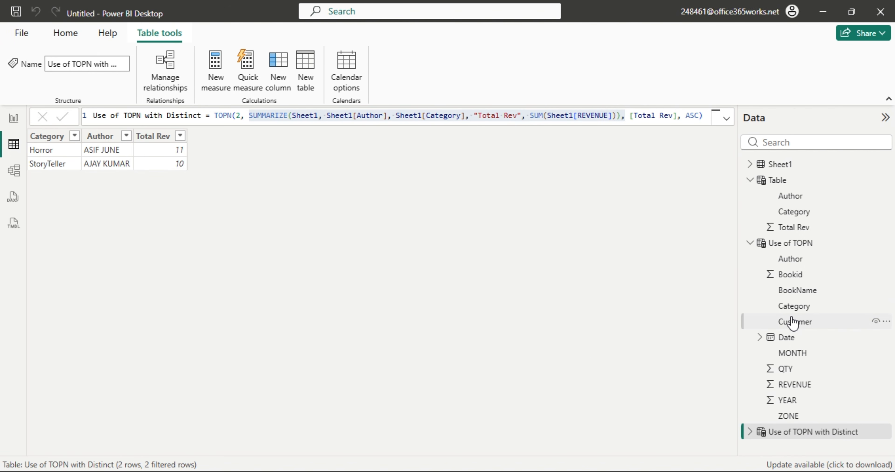
left_click(259, 116)
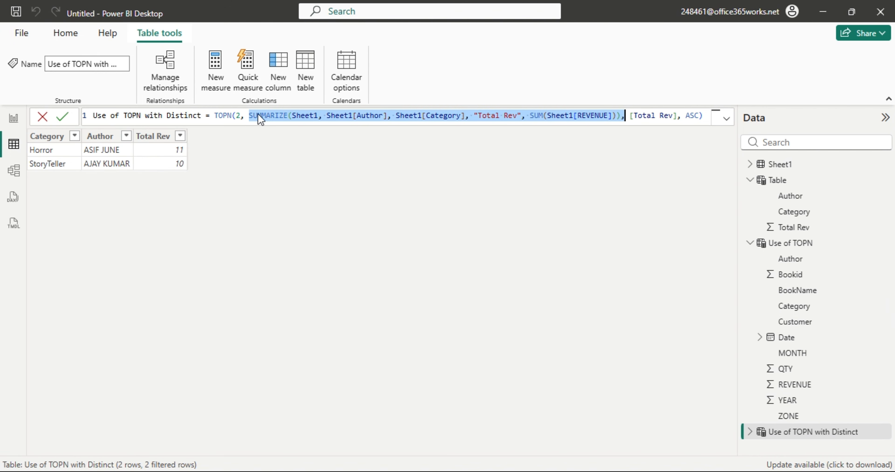
left_click(408, 116)
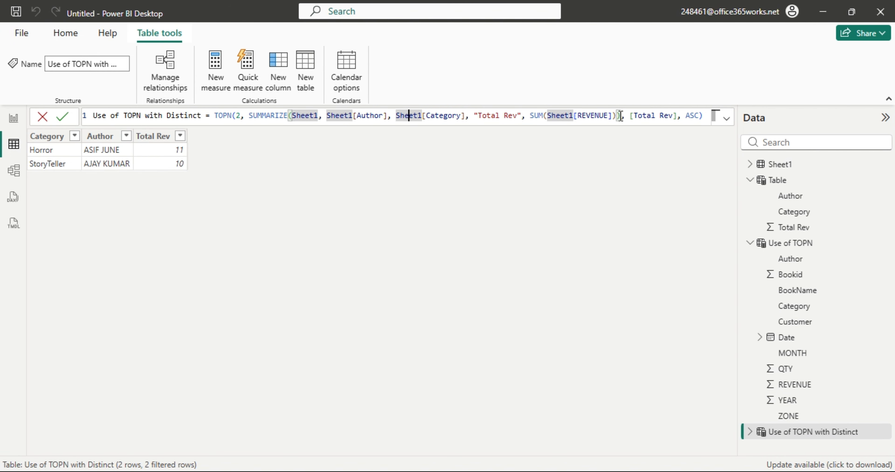
mouse_move(621, 116)
left_mouse_down()
mouse_move(286, 124)
mouse_move(246, 115)
mouse_move(621, 120)
left_mouse_up()
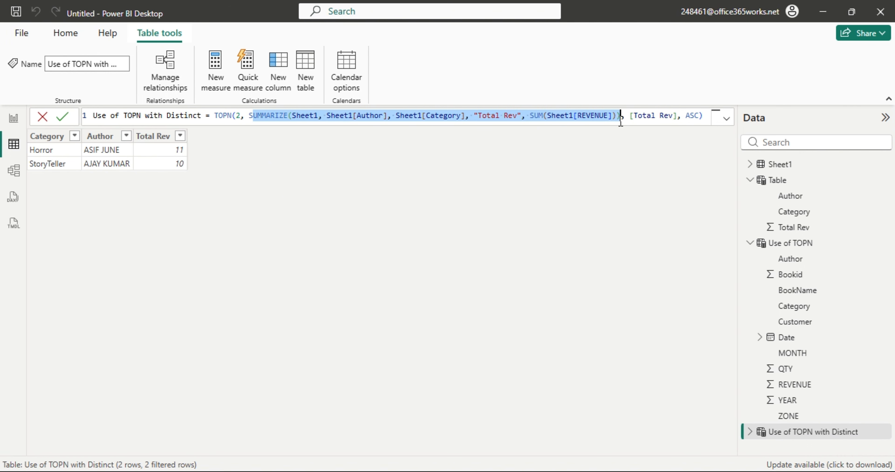
left_click(614, 259)
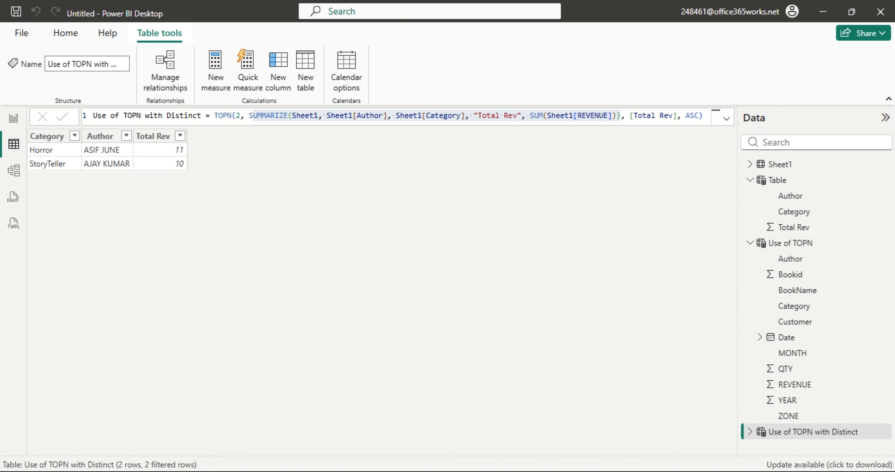
Stop the Arattai meeting recording from the call options and go back to Power BI Desktop.
mouse_move(79, 471)
left_click(80, 422)
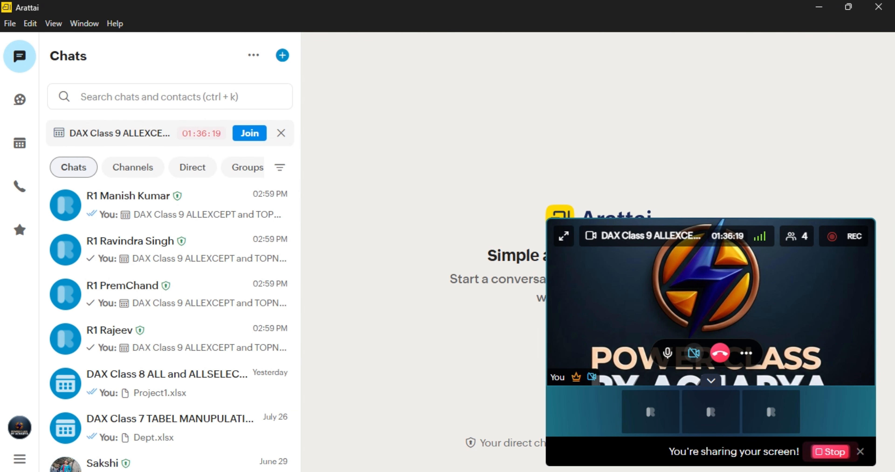
mouse_move(108, 471)
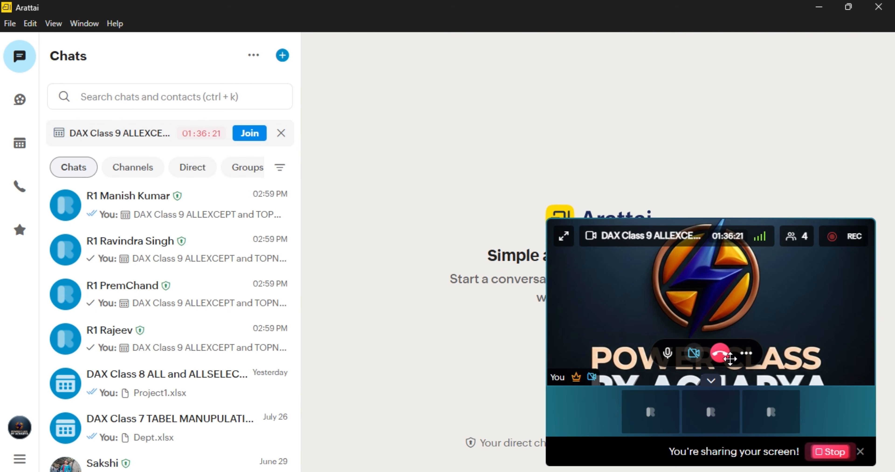
left_click(747, 354)
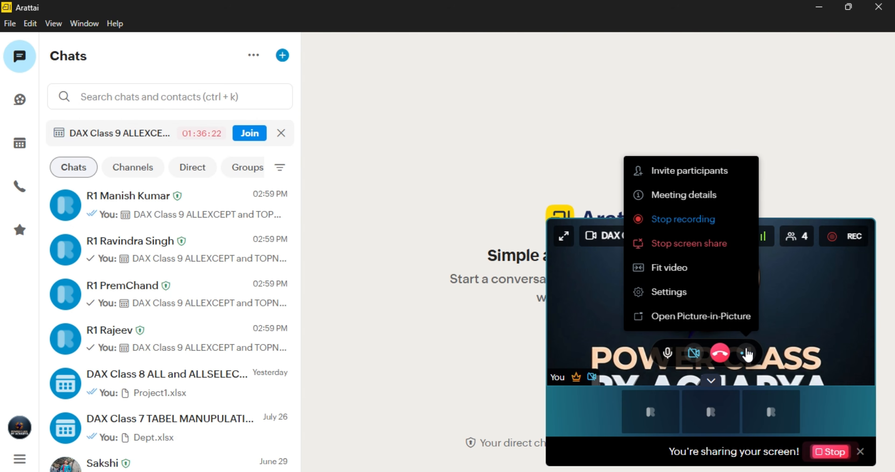
left_click(682, 220)
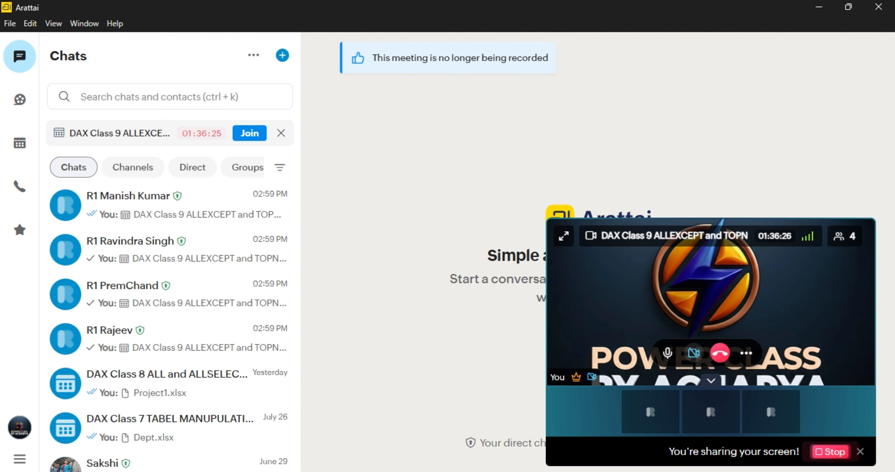
mouse_move(166, 471)
left_click(176, 449)
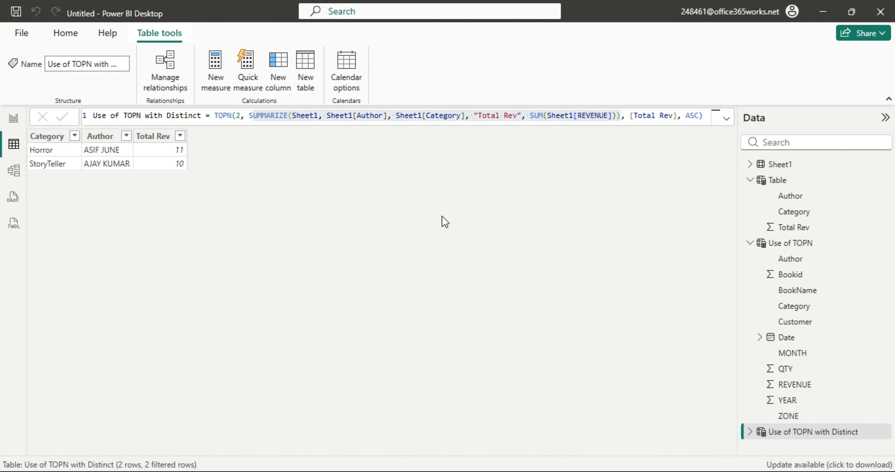